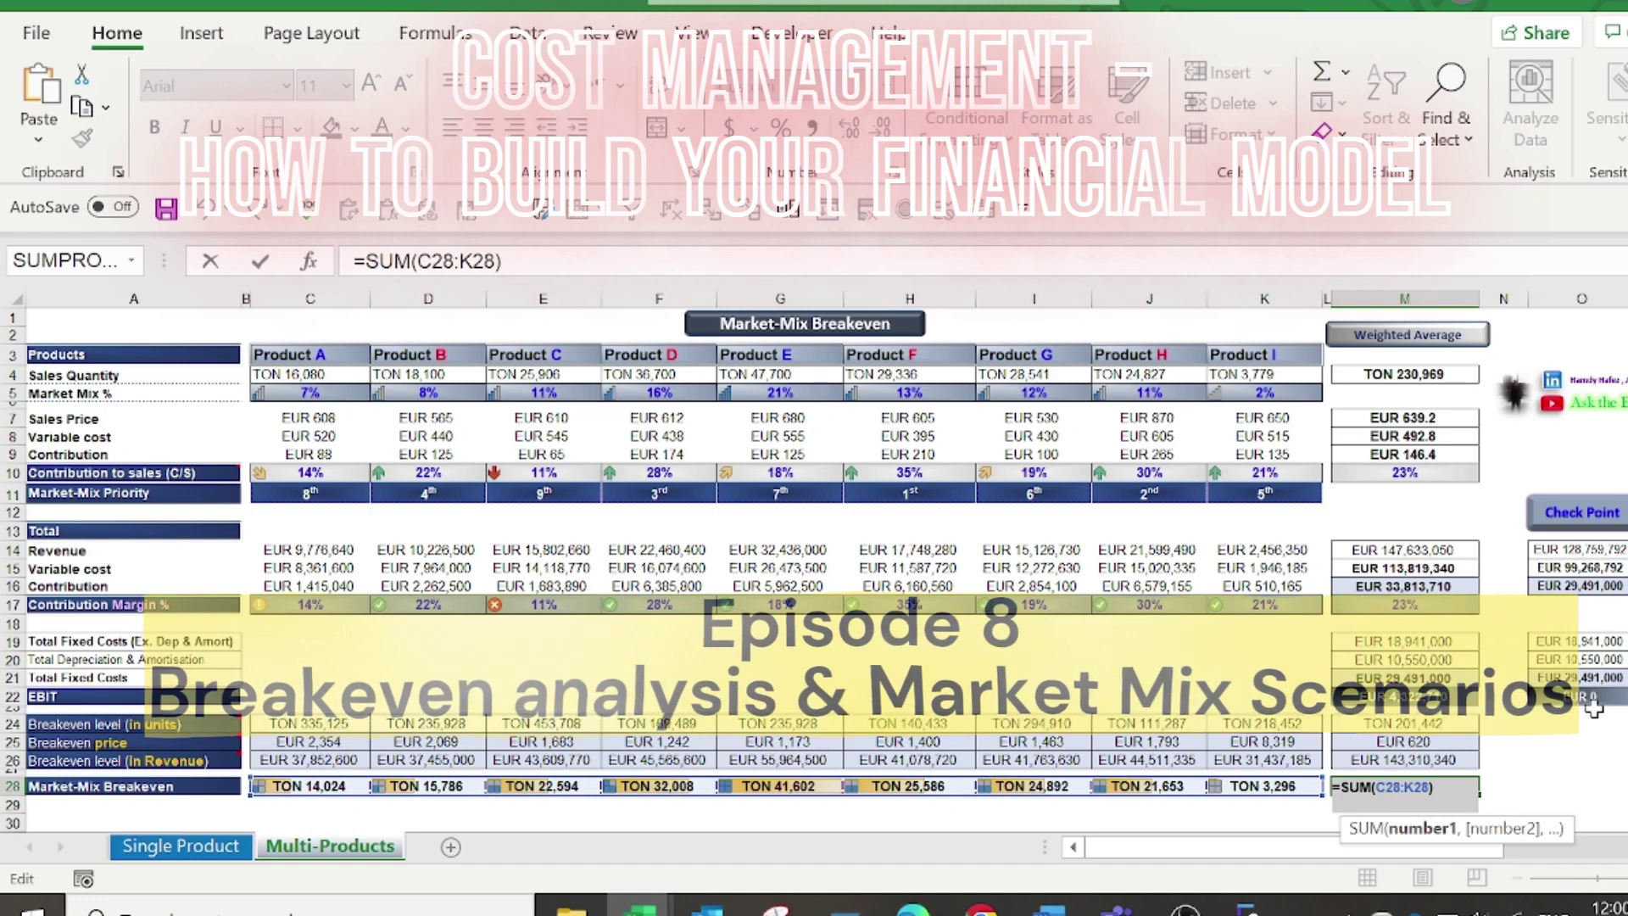
- Inspect the Breakeven (Revenue) formula in G12 on the Single Product sheet without changing it
{"action": "key", "text": "ctrl+Return"}
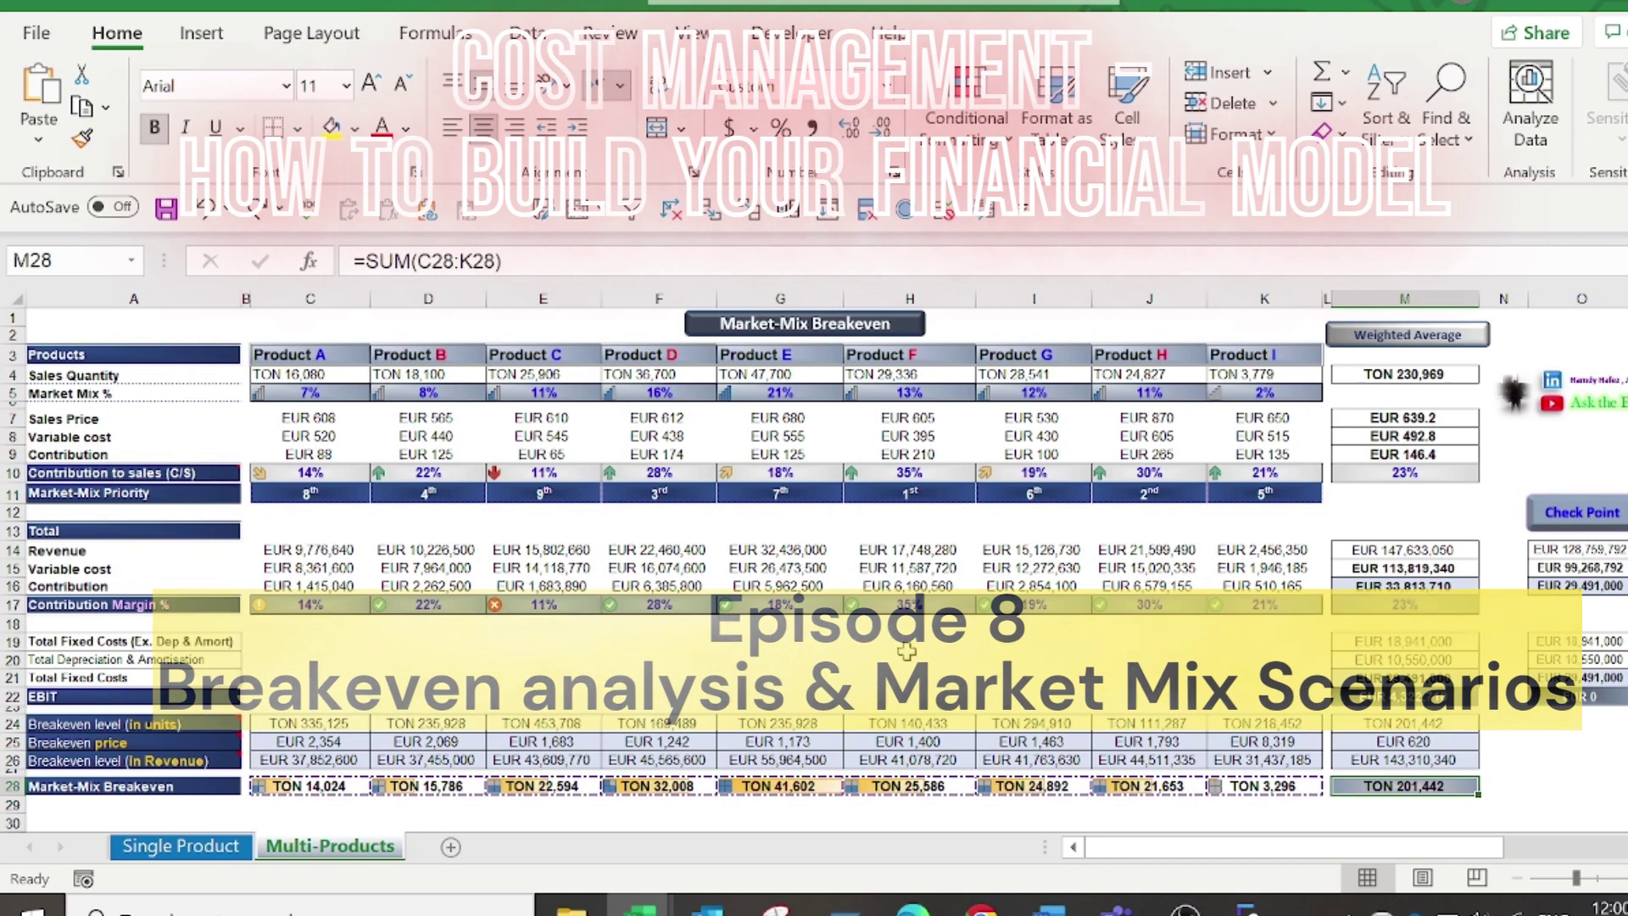
{"action": "left_click", "coordinate": [203, 846]}
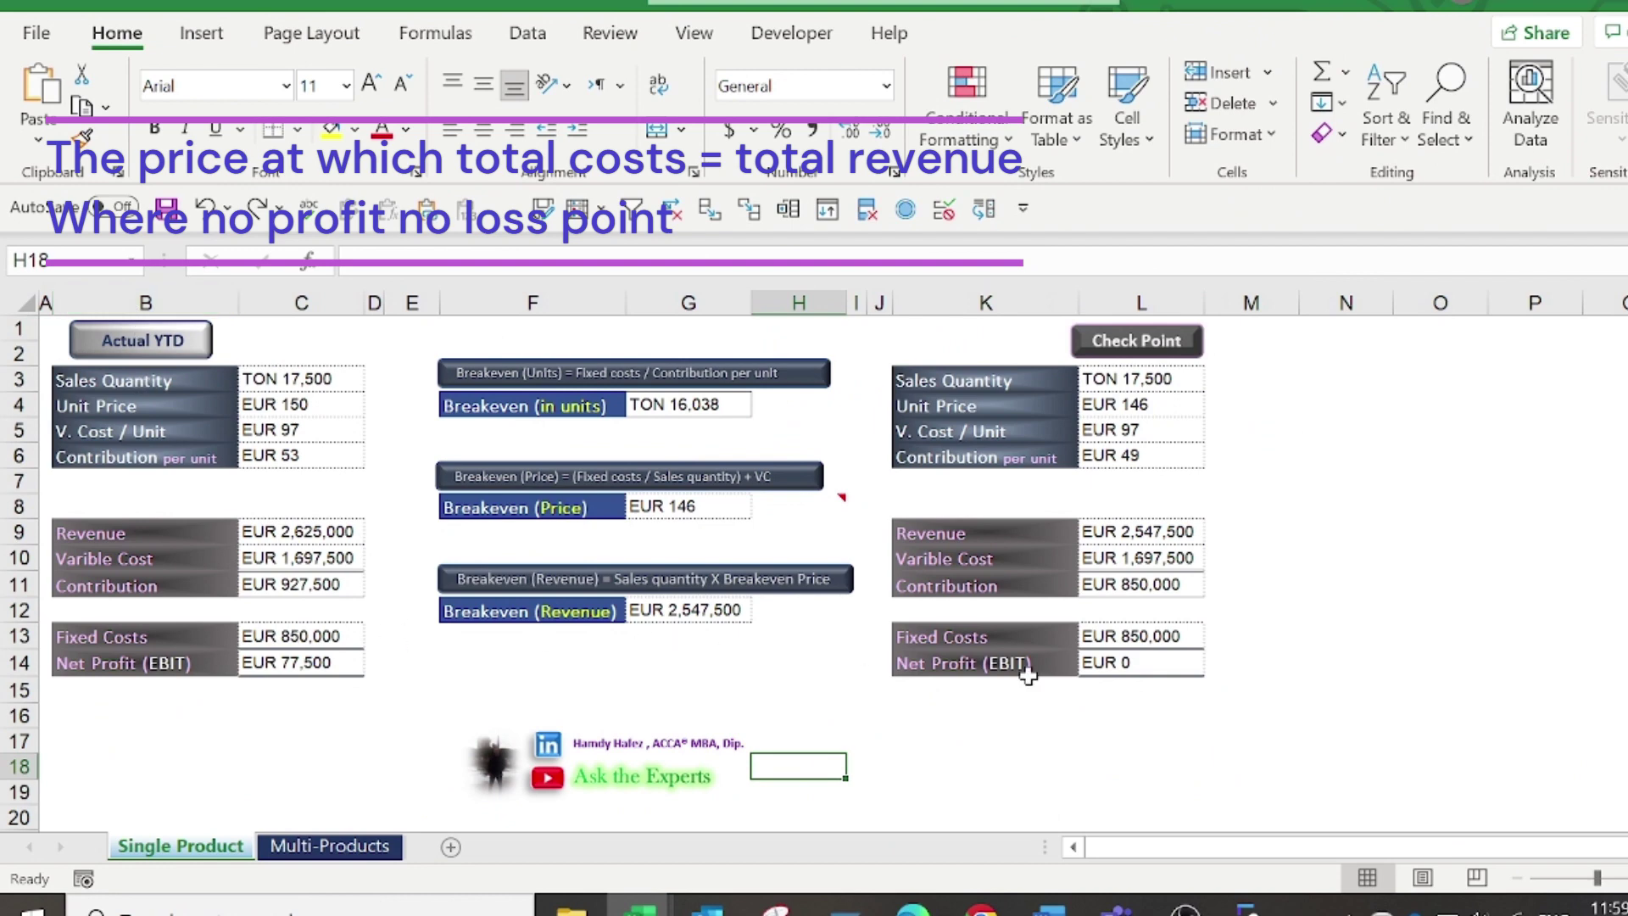
{"action": "left_click", "coordinate": [678, 610]}
{"action": "double_click", "coordinate": [678, 610]}
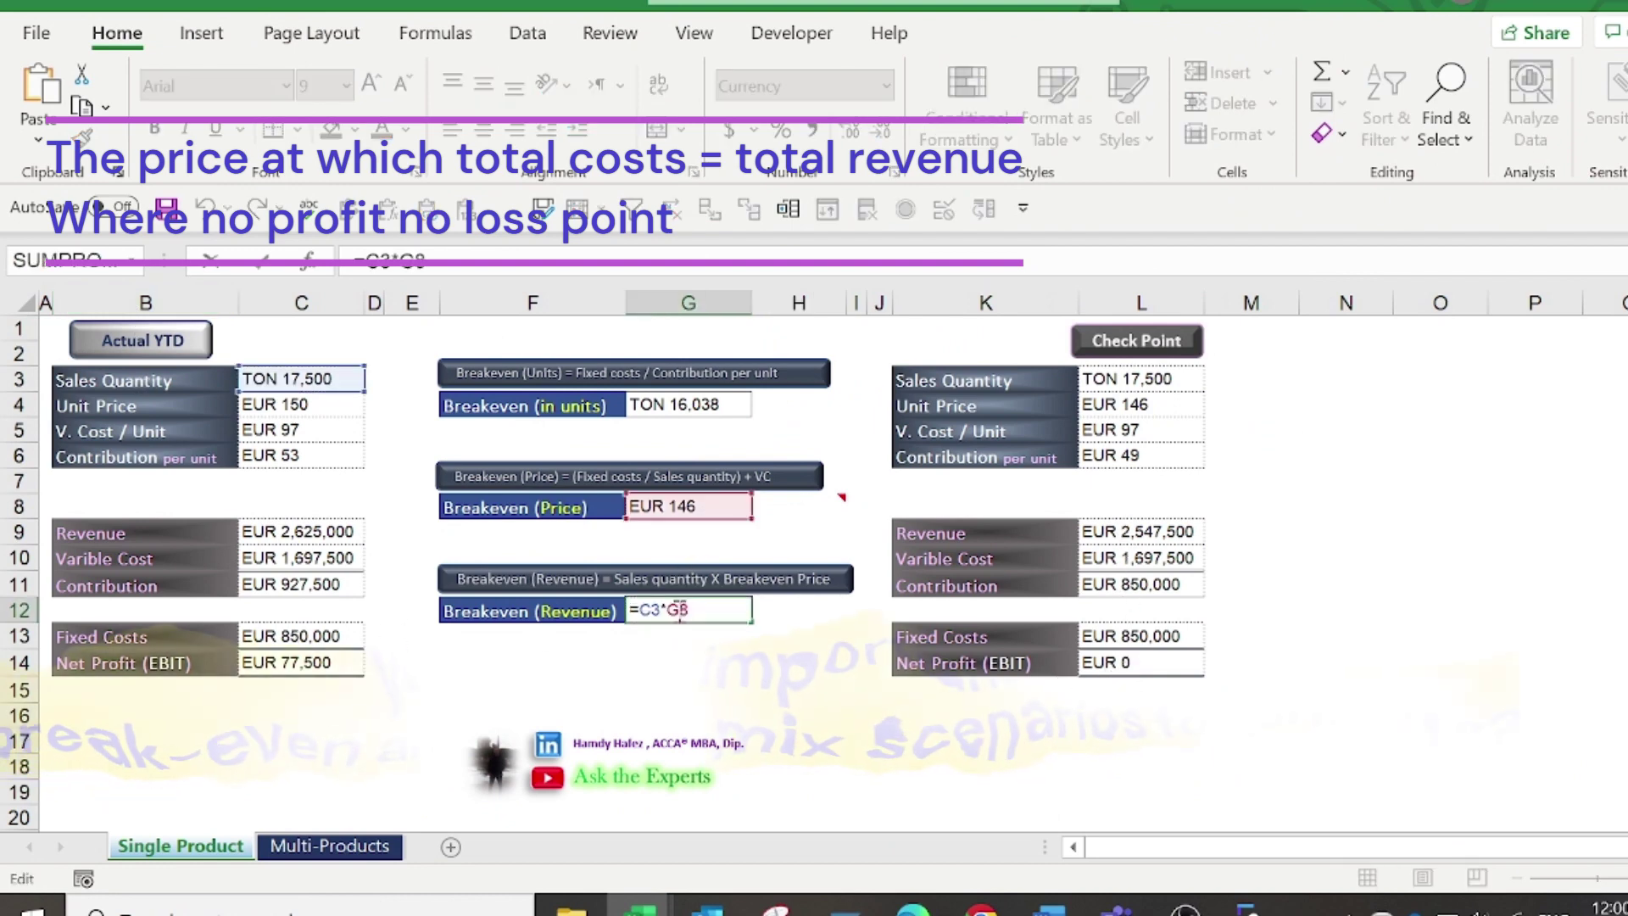
{"action": "key", "text": "Escape"}
- Inspect the weighted-average Market-Mix Breakeven formula in M28 on the Multi-Products sheet, and return to the Single Product sheet
{"action": "left_click", "coordinate": [356, 846]}
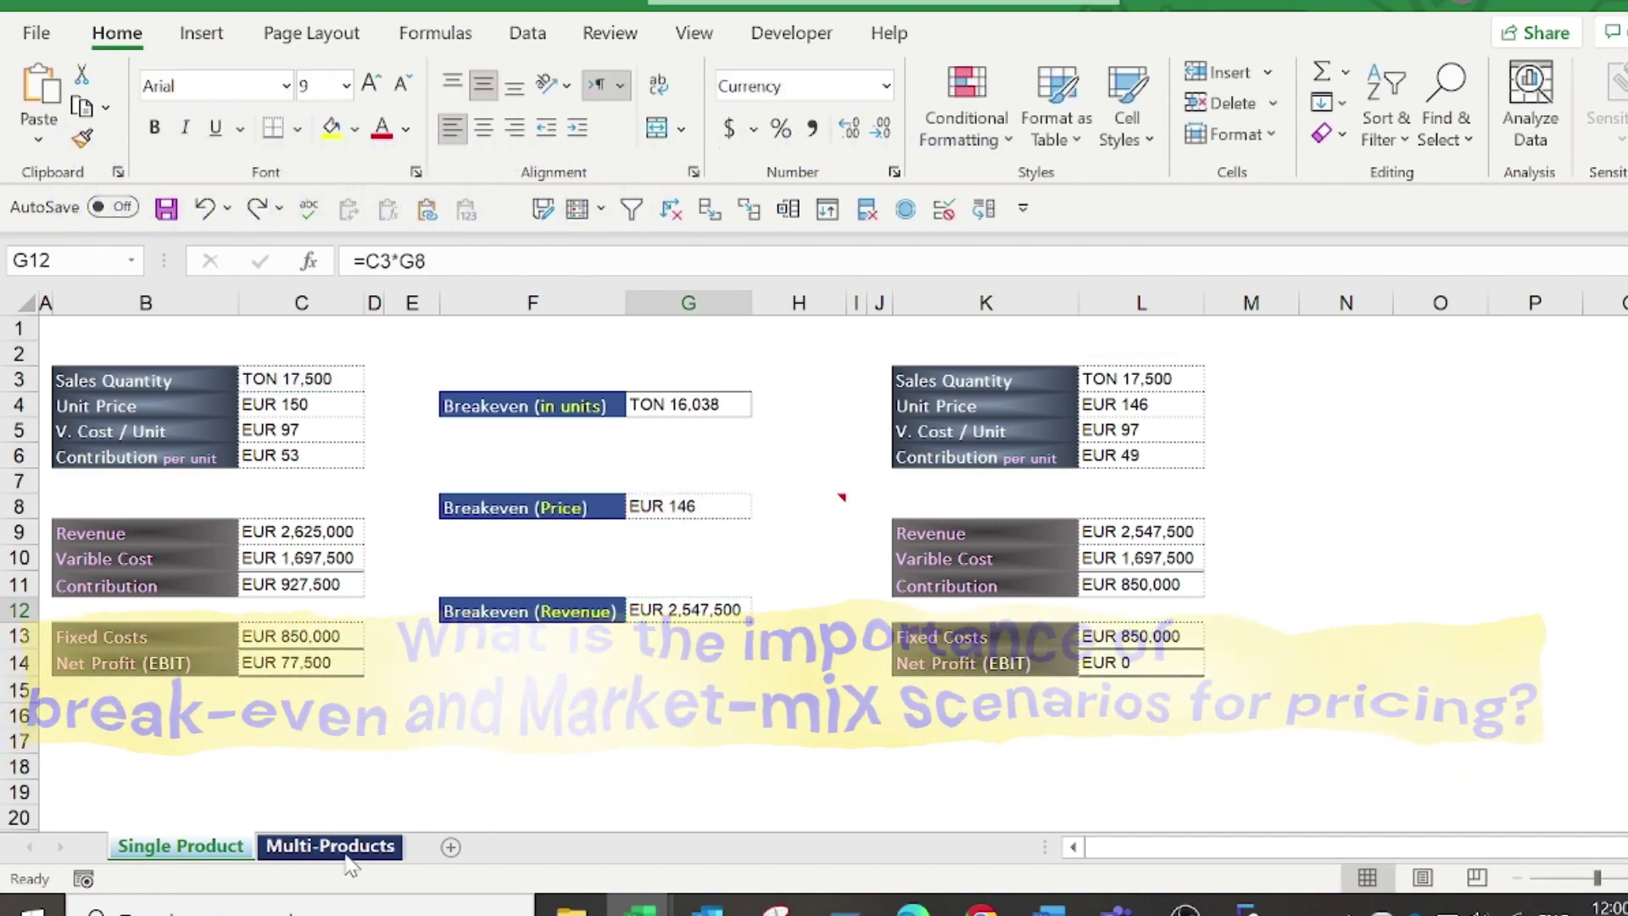
{"action": "left_click", "coordinate": [1384, 787]}
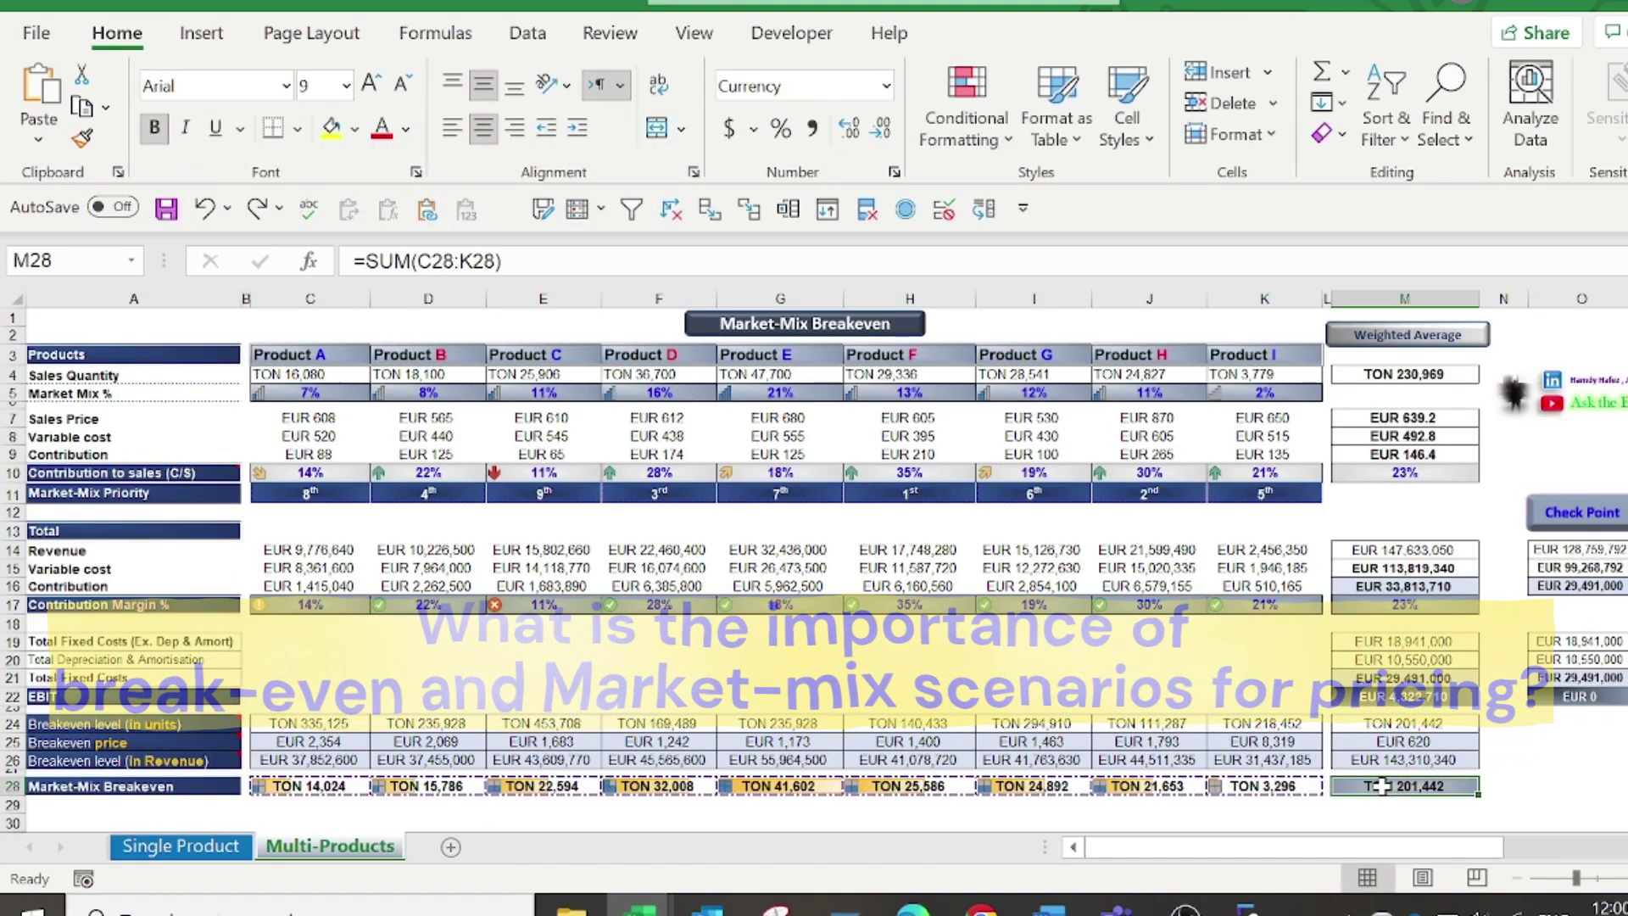
{"action": "double_click", "coordinate": [1384, 786]}
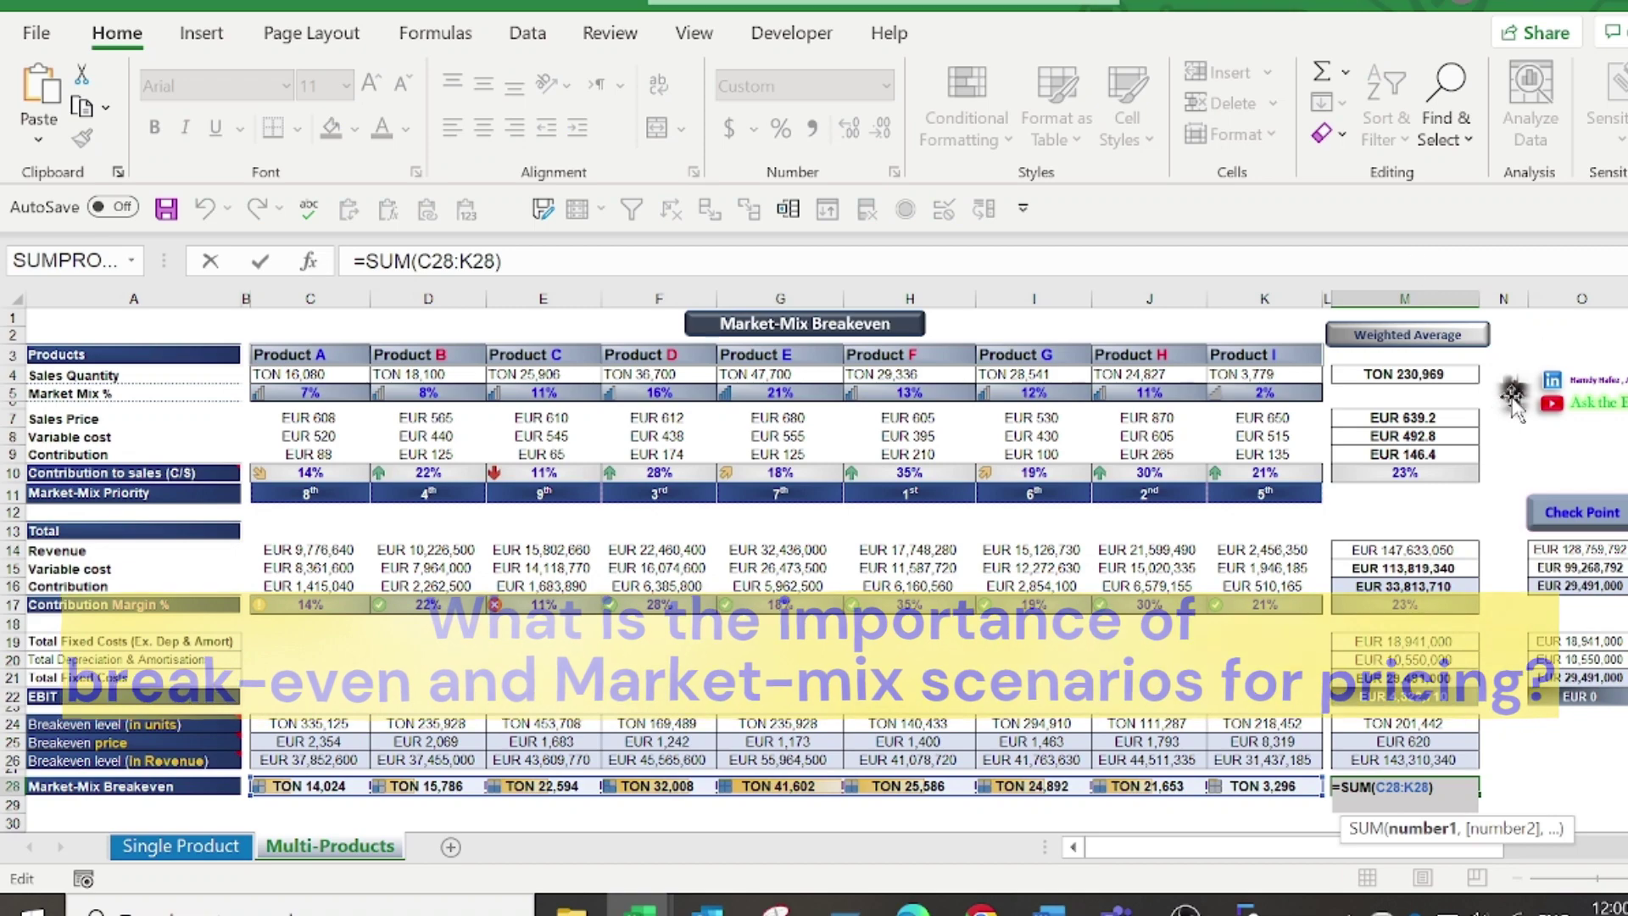
{"action": "key", "text": "Escape"}
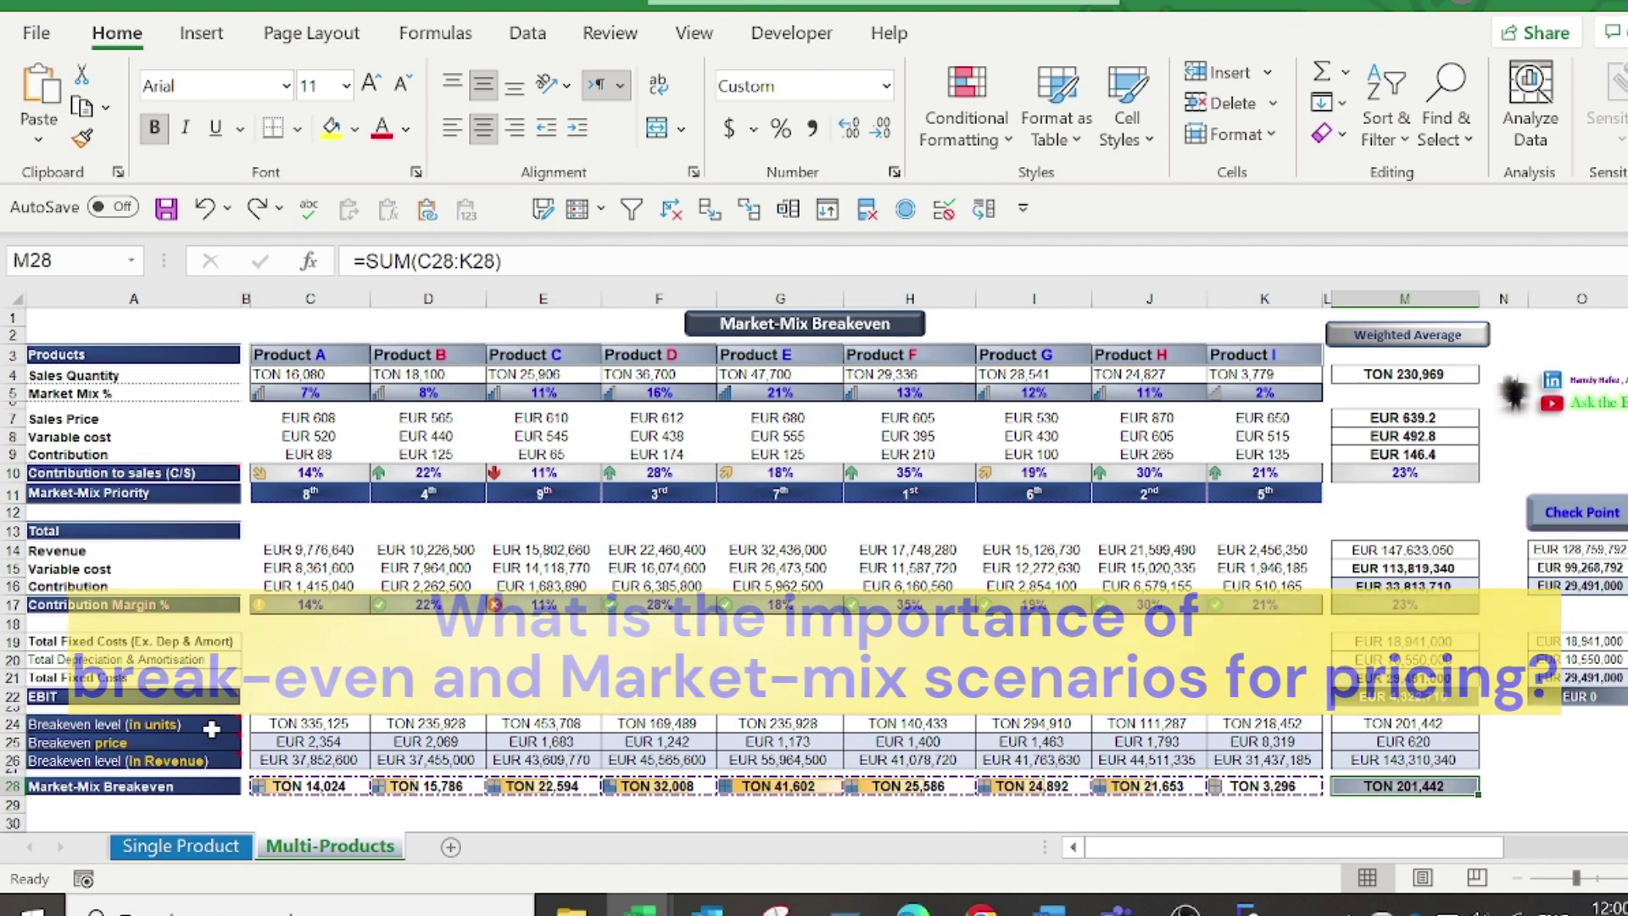
{"action": "left_click", "coordinate": [203, 847]}
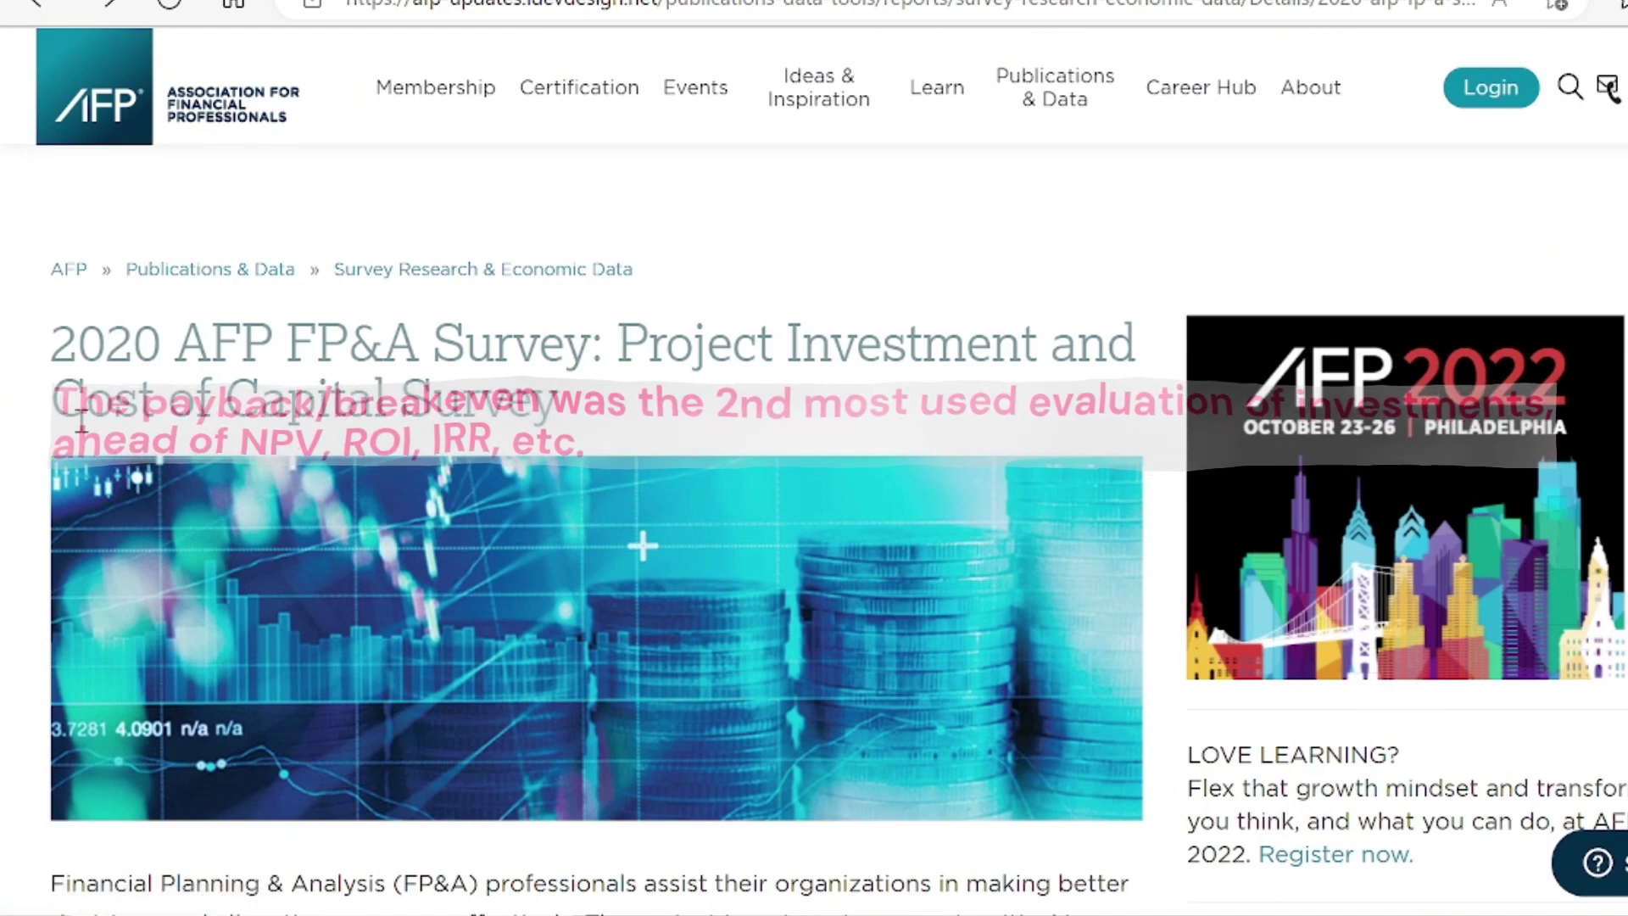
- Read through the 2020 AFP FP&A Survey page on project investment and cost of capital, including its key findings and report download section
{"action": "scroll", "coordinate": [588, 381], "scroll_direction": "down", "scroll_amount": 20}
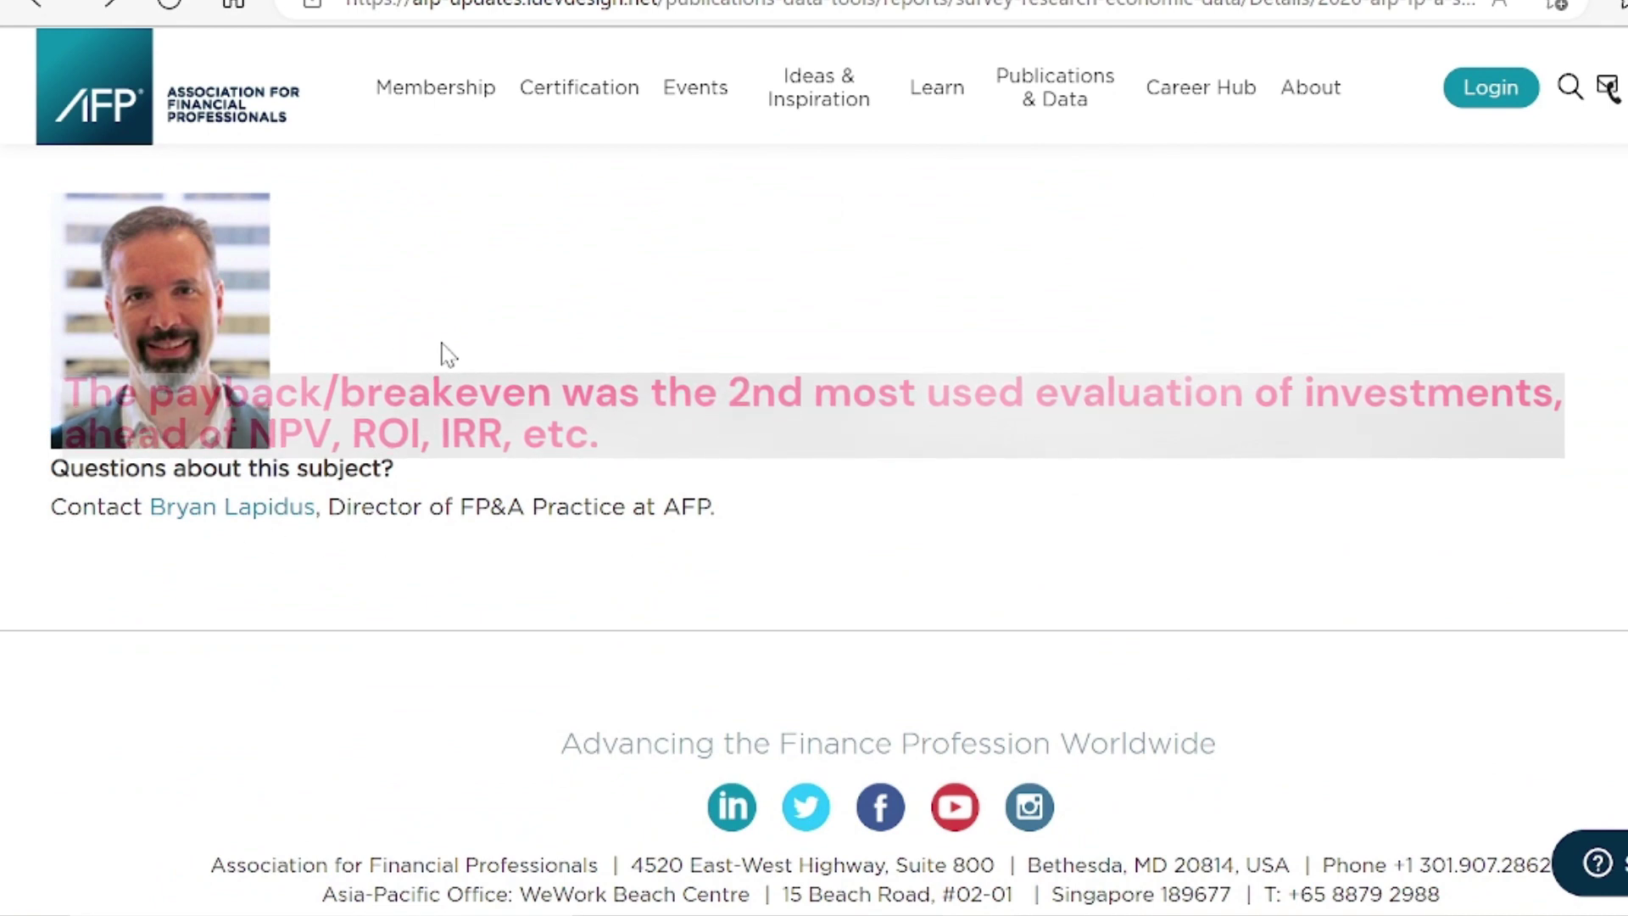
{"action": "scroll", "coordinate": [448, 354], "scroll_direction": "up", "scroll_amount": 7}
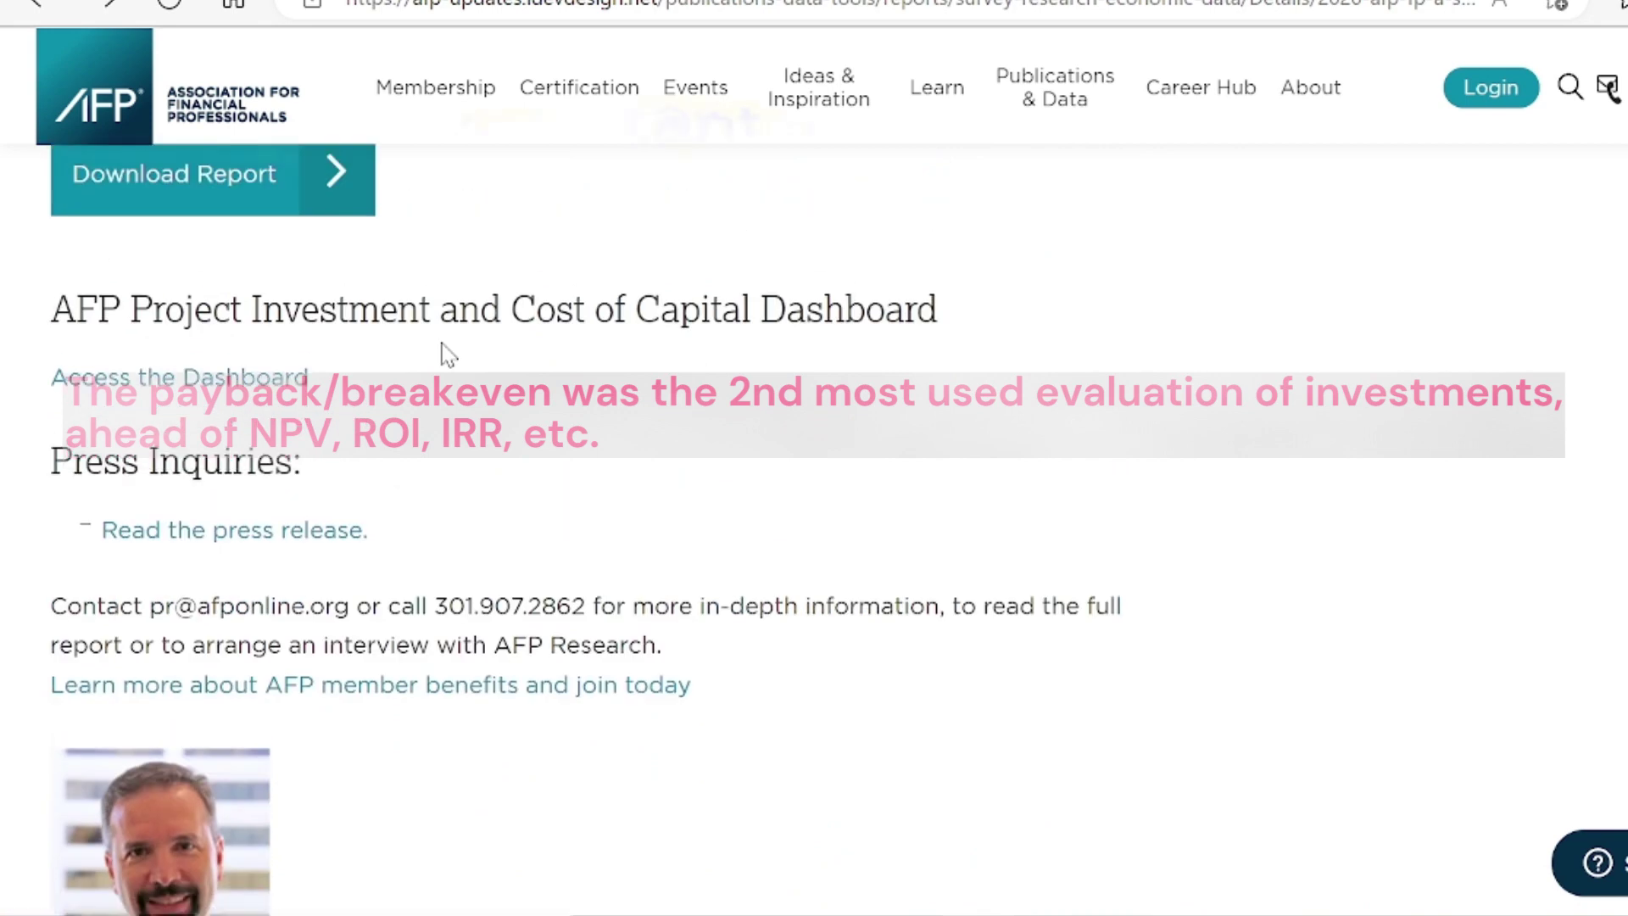
{"action": "scroll", "coordinate": [446, 354], "scroll_direction": "up", "scroll_amount": 4}
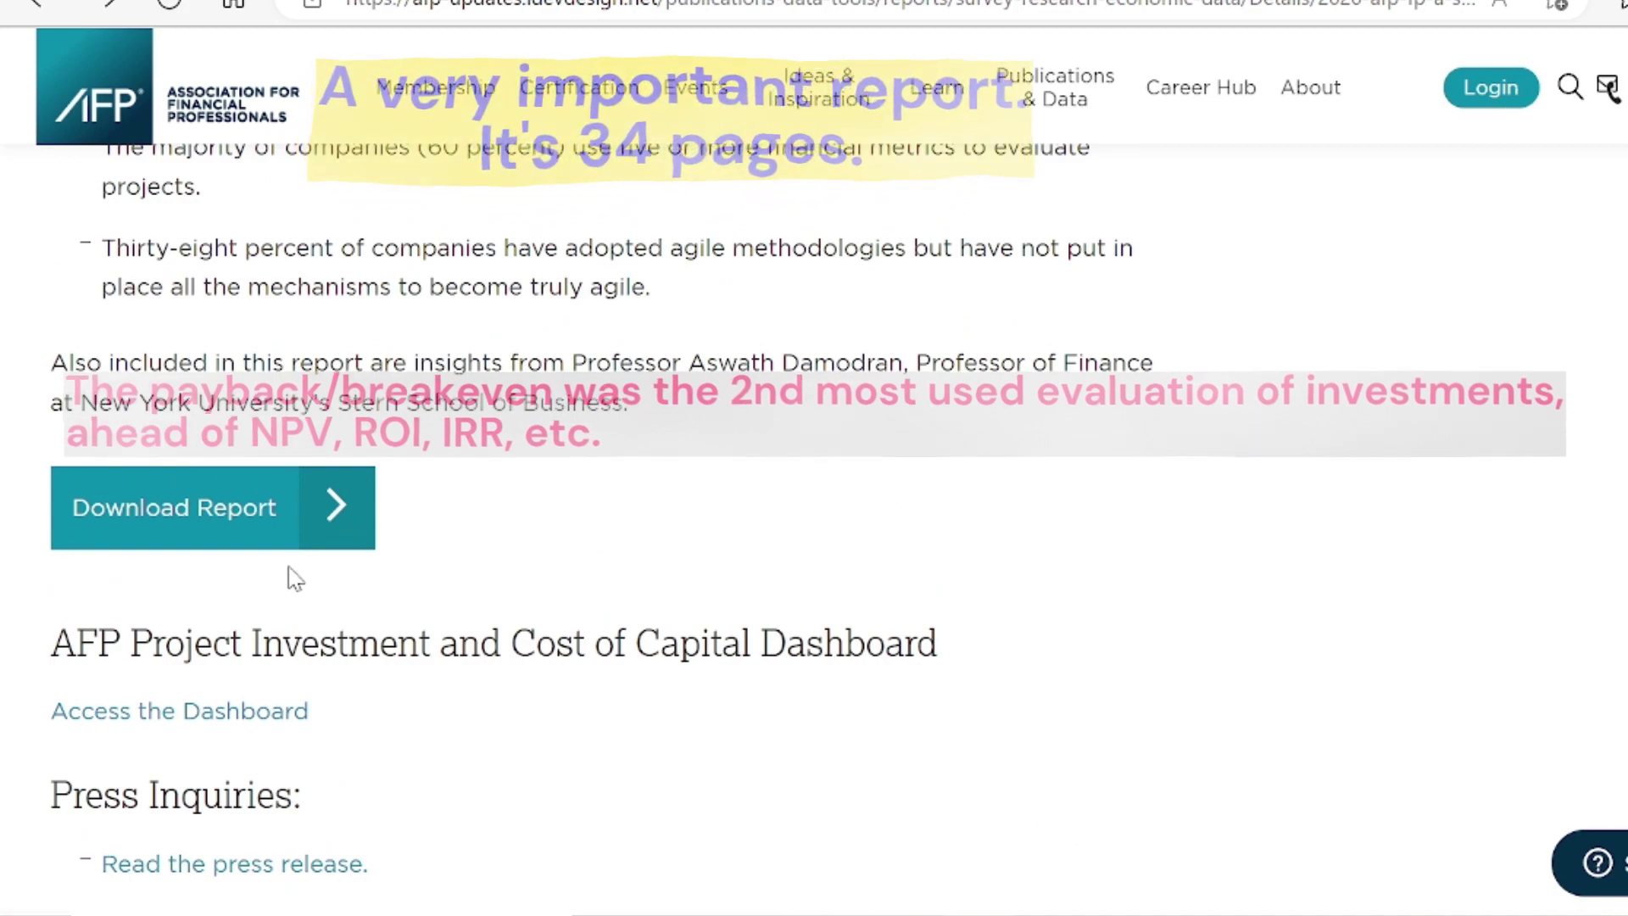
{"action": "scroll", "coordinate": [295, 579], "scroll_direction": "up", "scroll_amount": 5}
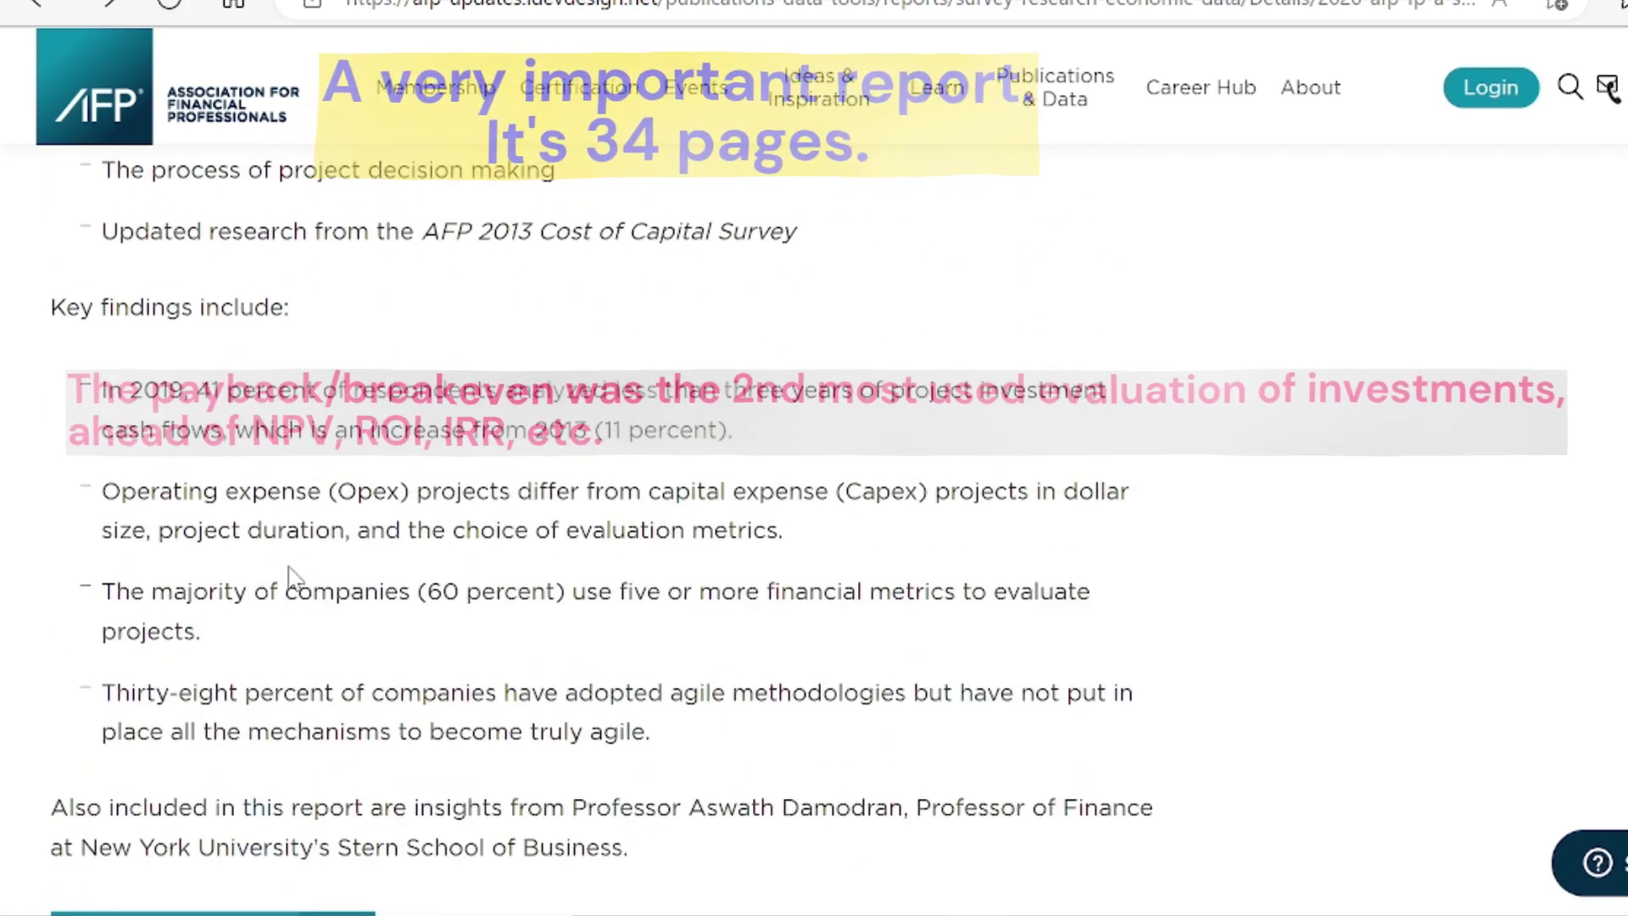
{"action": "scroll", "coordinate": [294, 579], "scroll_direction": "up", "scroll_amount": 1}
{"action": "scroll", "coordinate": [294, 579], "scroll_direction": "up", "scroll_amount": 1}
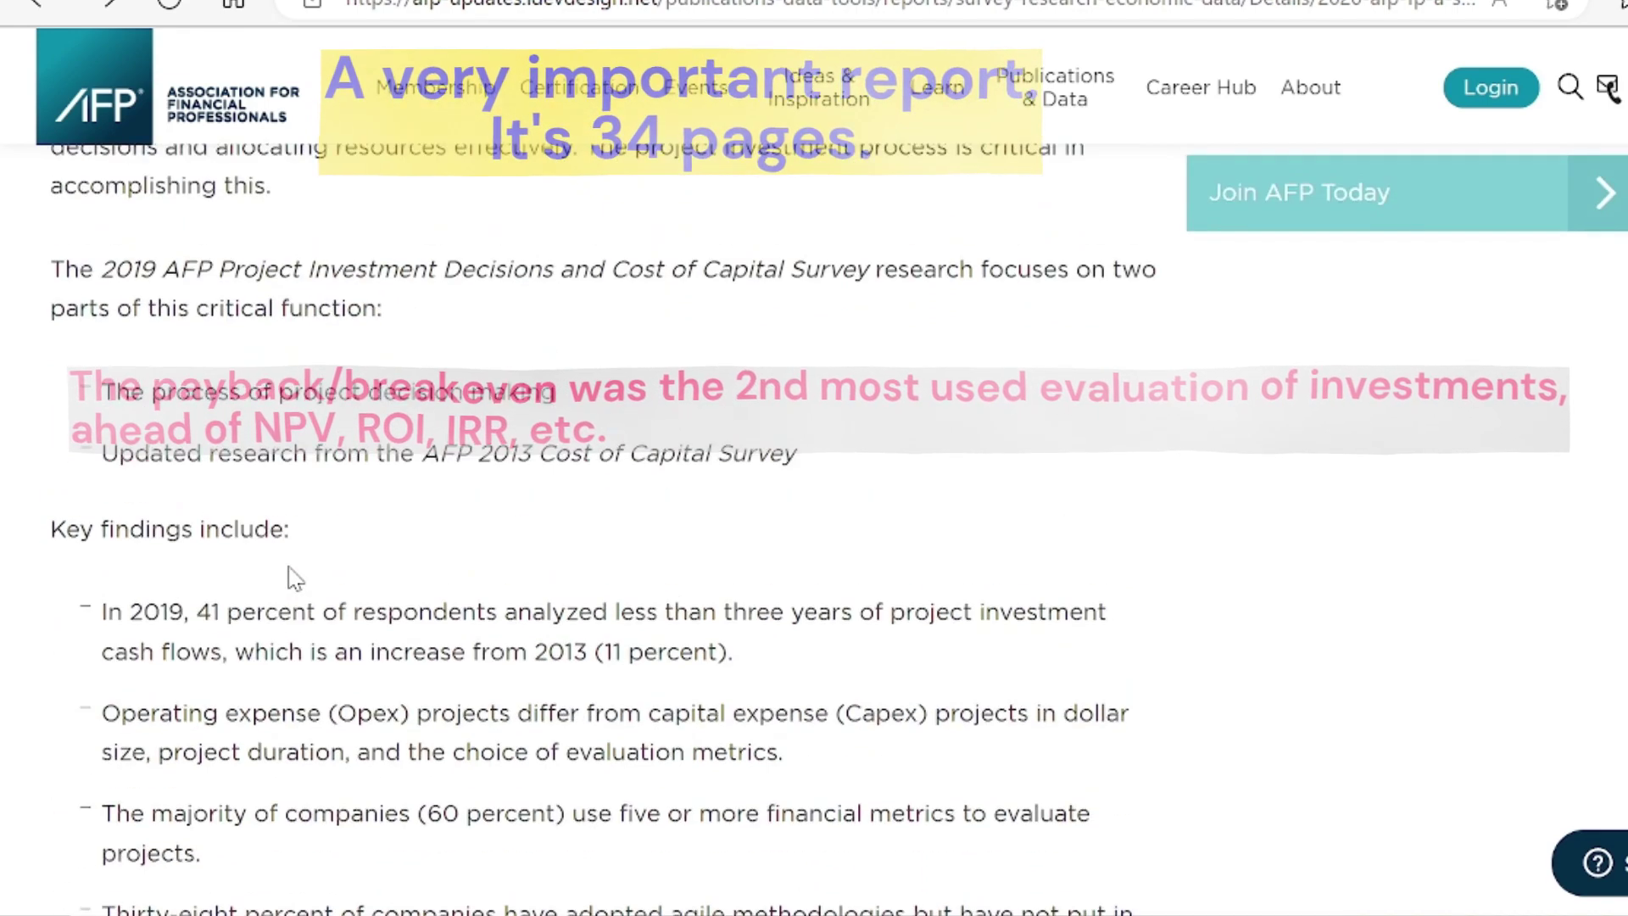
{"action": "scroll", "coordinate": [294, 579], "scroll_direction": "up", "scroll_amount": 2}
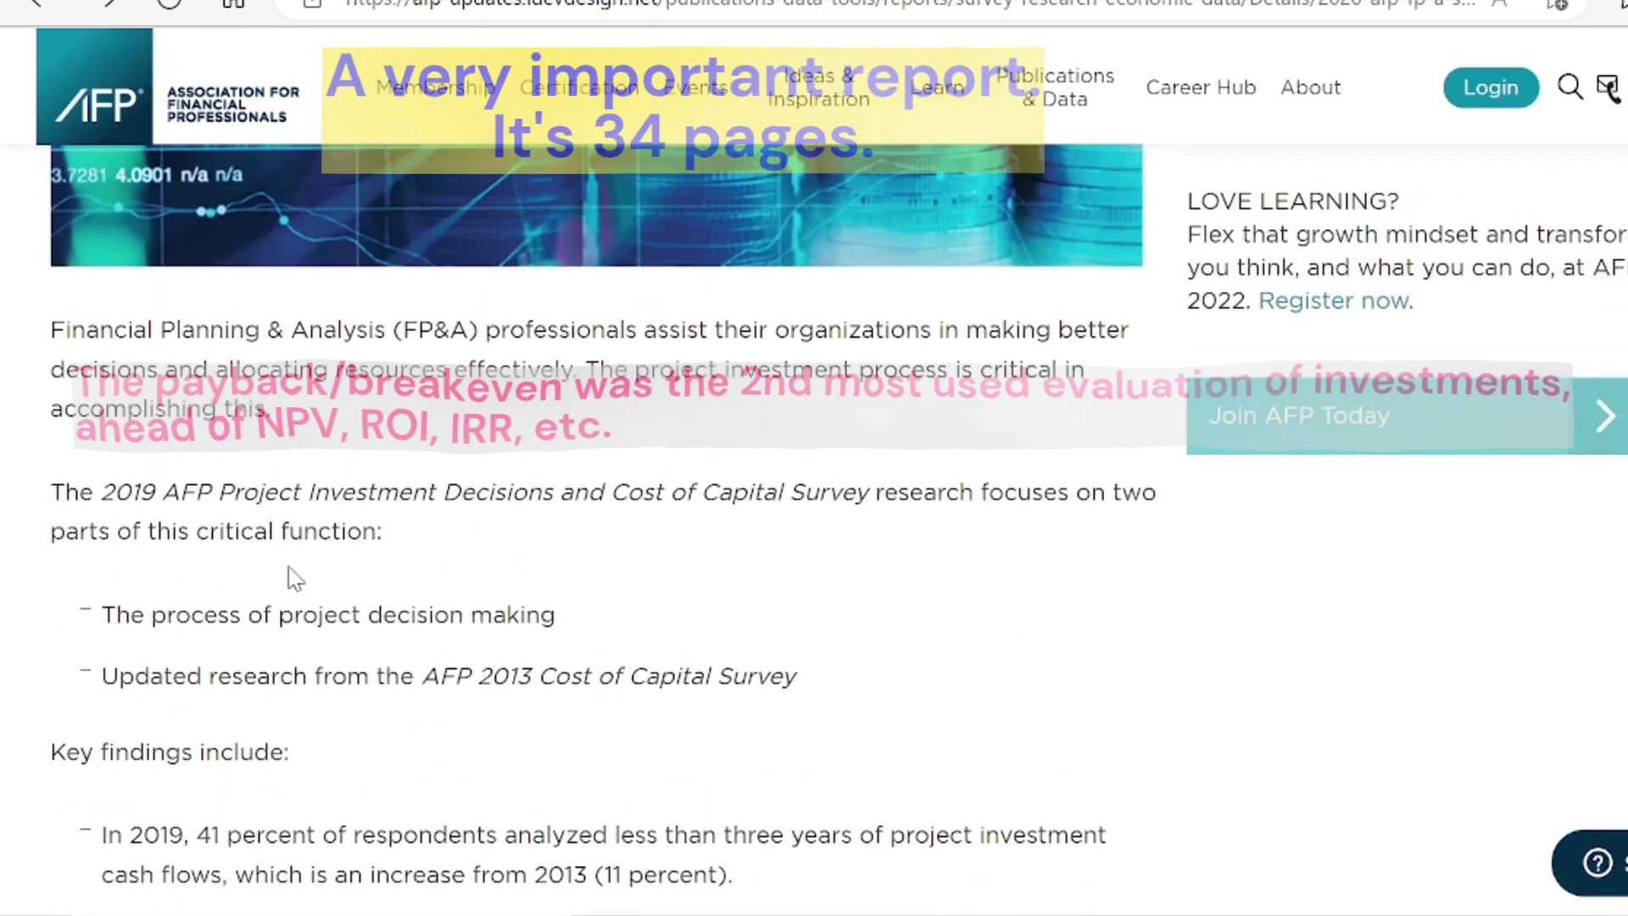
{"action": "scroll", "coordinate": [294, 579], "scroll_direction": "up", "scroll_amount": 1}
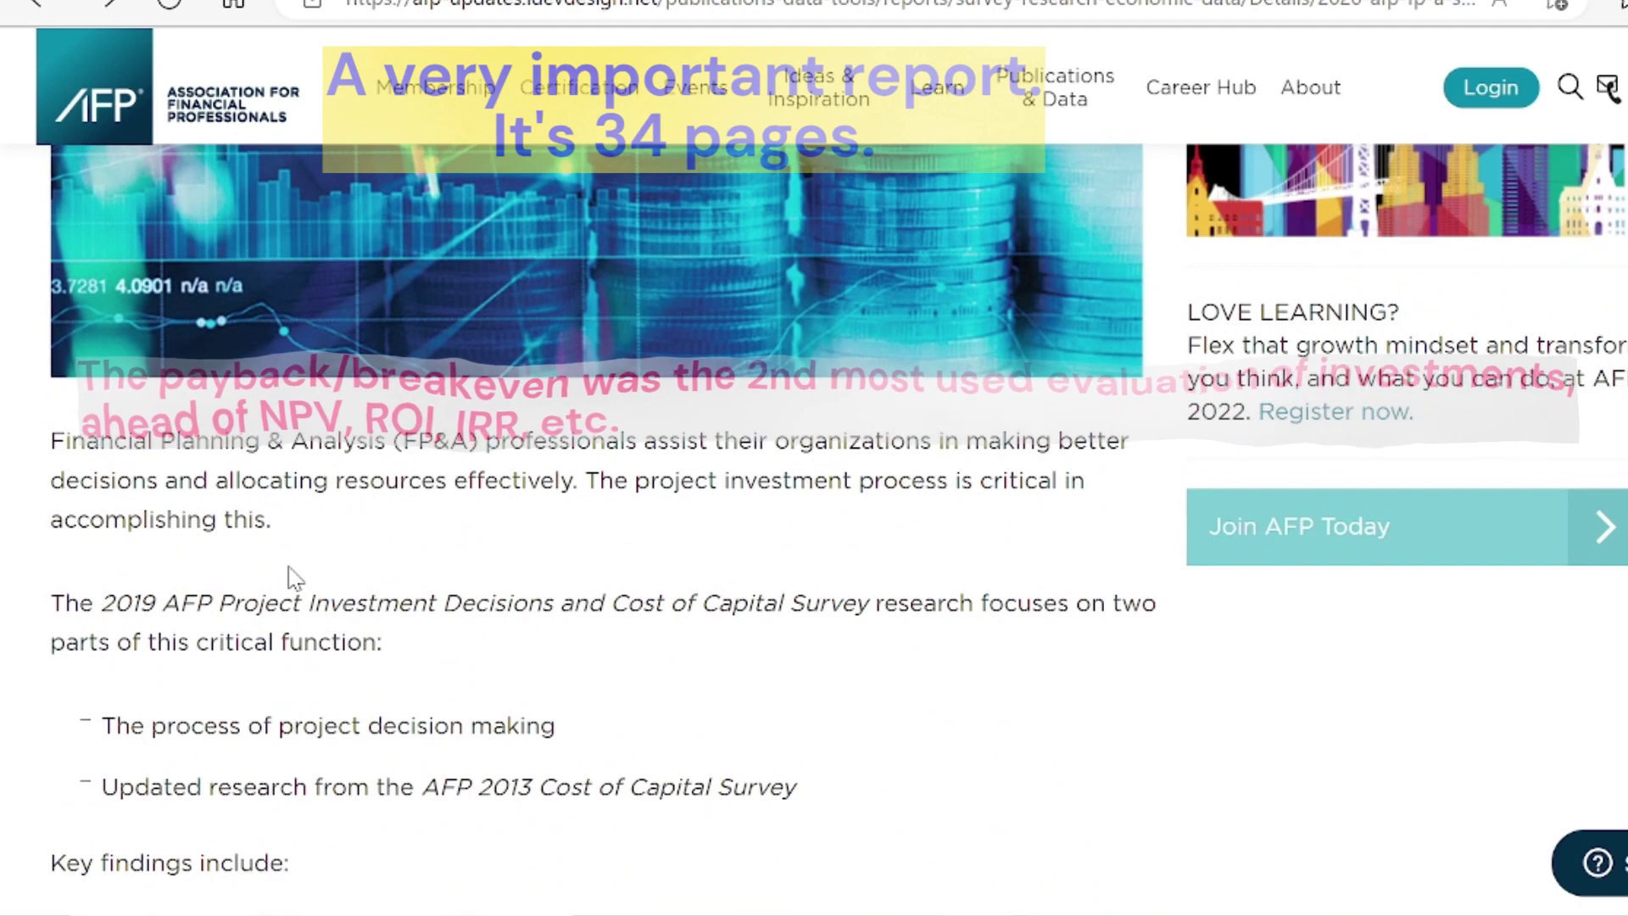
{"action": "scroll", "coordinate": [294, 579], "scroll_direction": "down", "scroll_amount": 2}
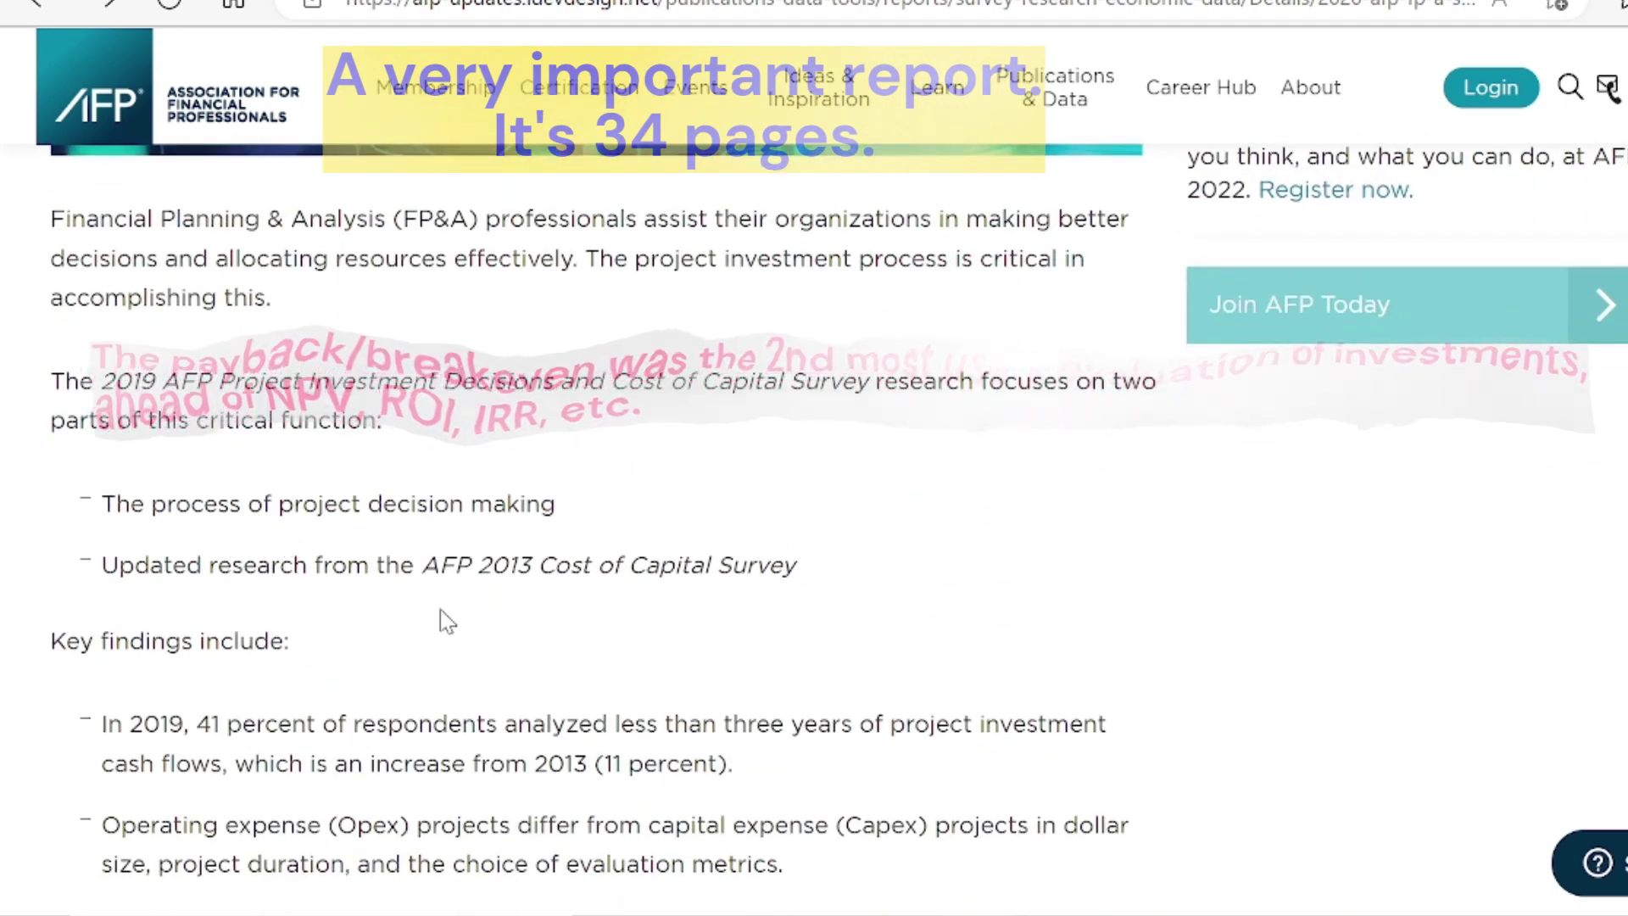
{"action": "scroll", "coordinate": [497, 607], "scroll_direction": "down", "scroll_amount": 1}
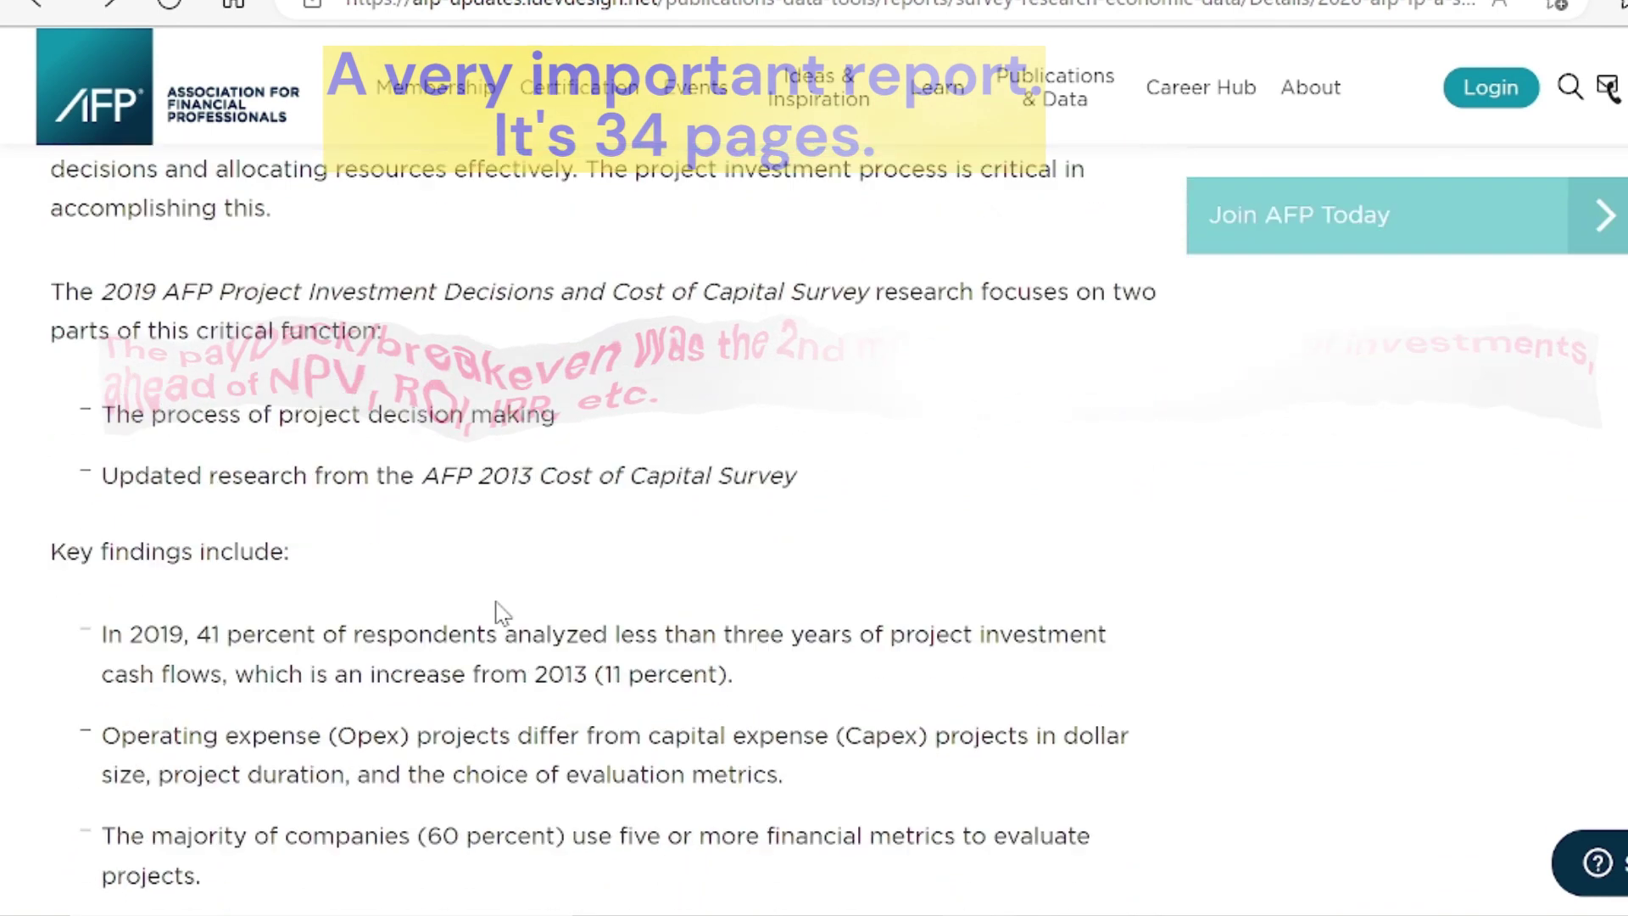
{"action": "scroll", "coordinate": [500, 612], "scroll_direction": "down", "scroll_amount": 1}
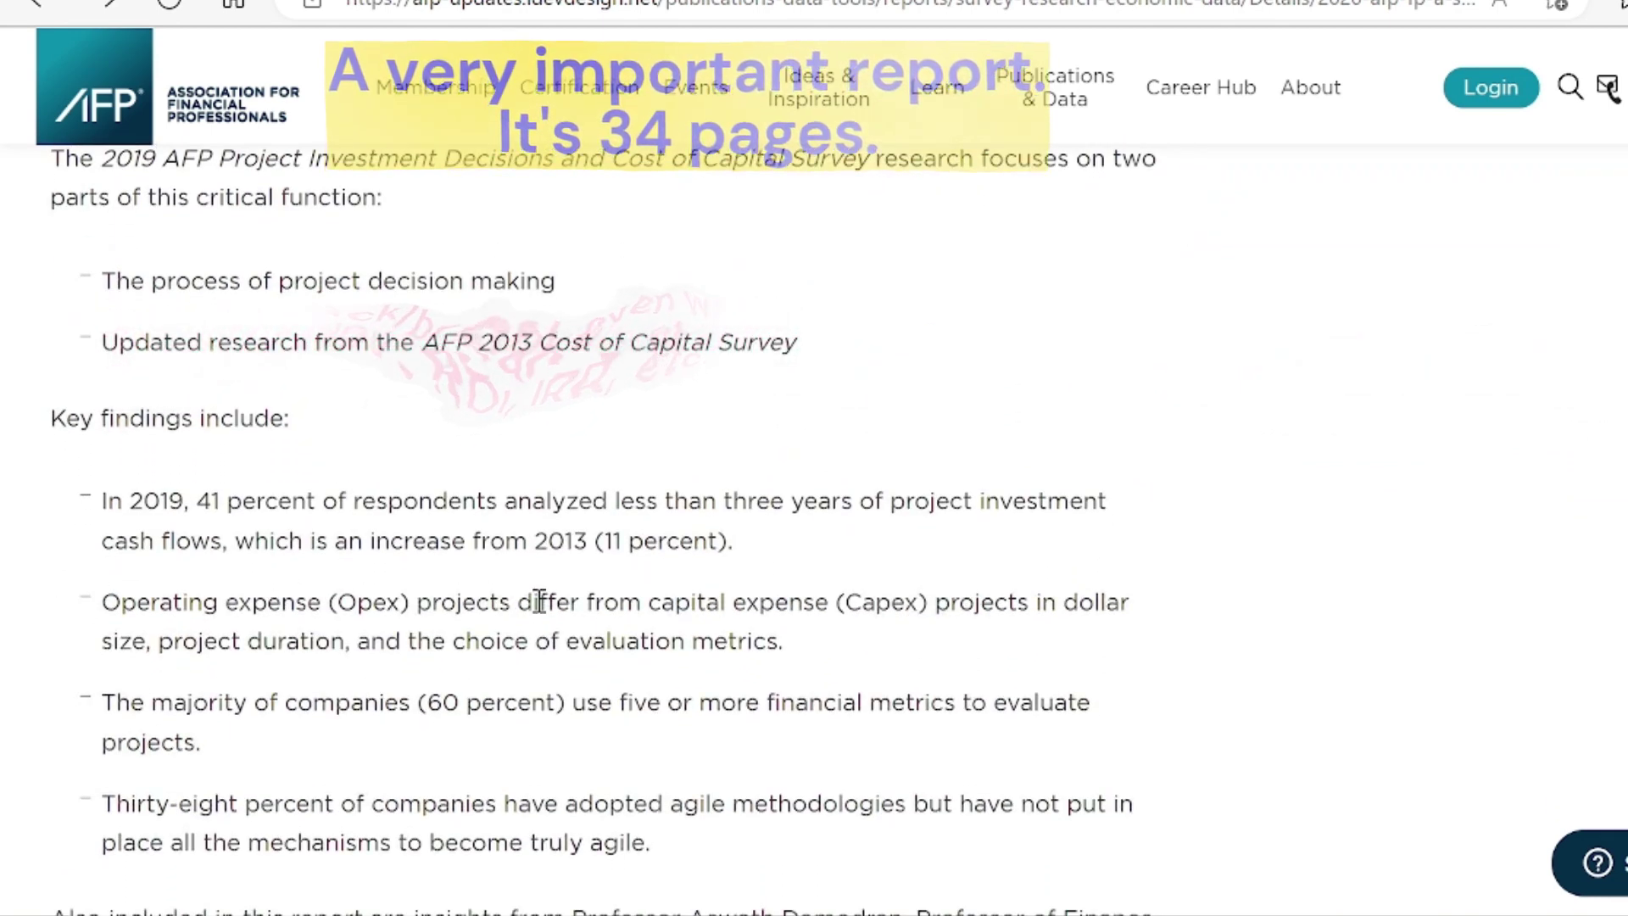
{"action": "scroll", "coordinate": [534, 594], "scroll_direction": "down", "scroll_amount": 10}
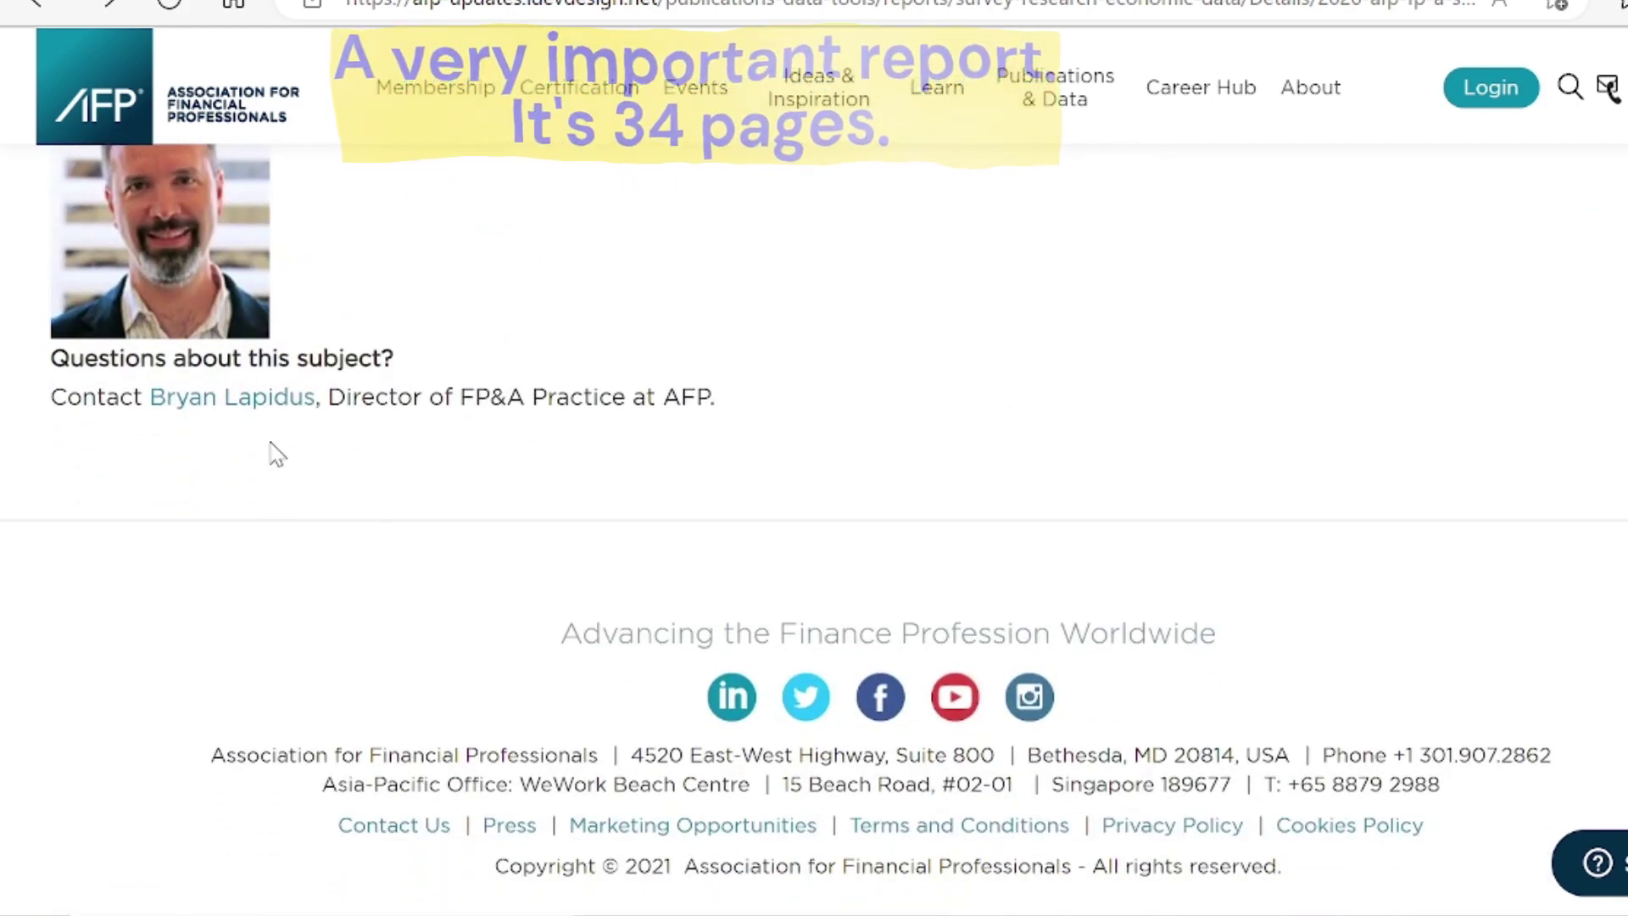
{"action": "scroll", "coordinate": [277, 455], "scroll_direction": "up", "scroll_amount": 10}
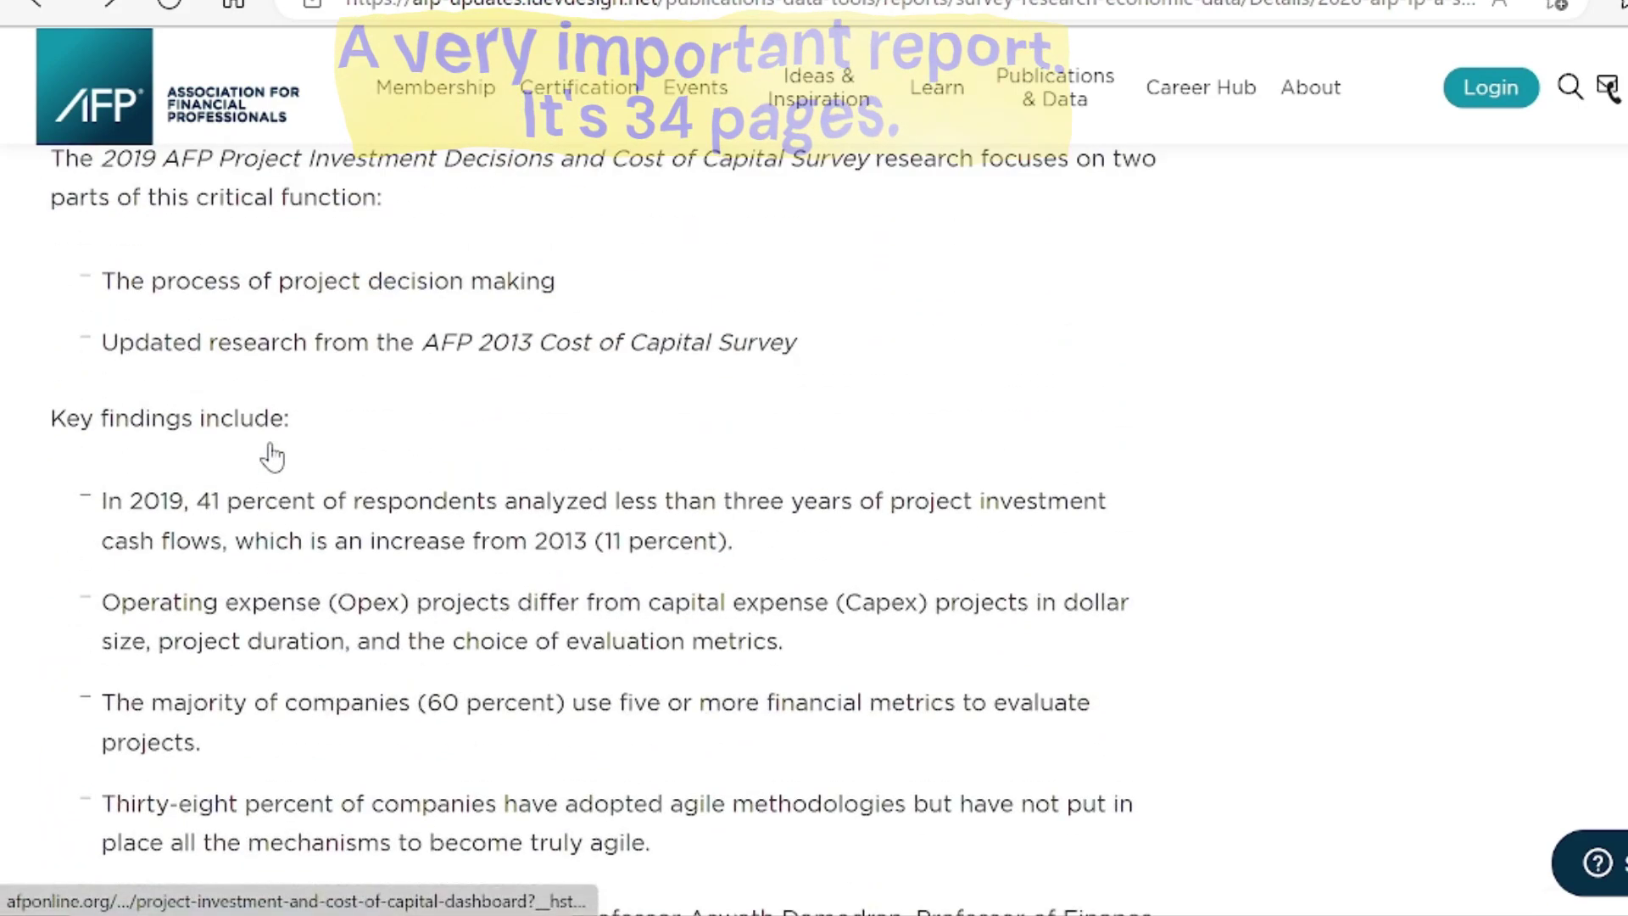
{"action": "scroll", "coordinate": [277, 455], "scroll_direction": "down", "scroll_amount": 3}
{"action": "scroll", "coordinate": [277, 455], "scroll_direction": "down", "scroll_amount": 2}
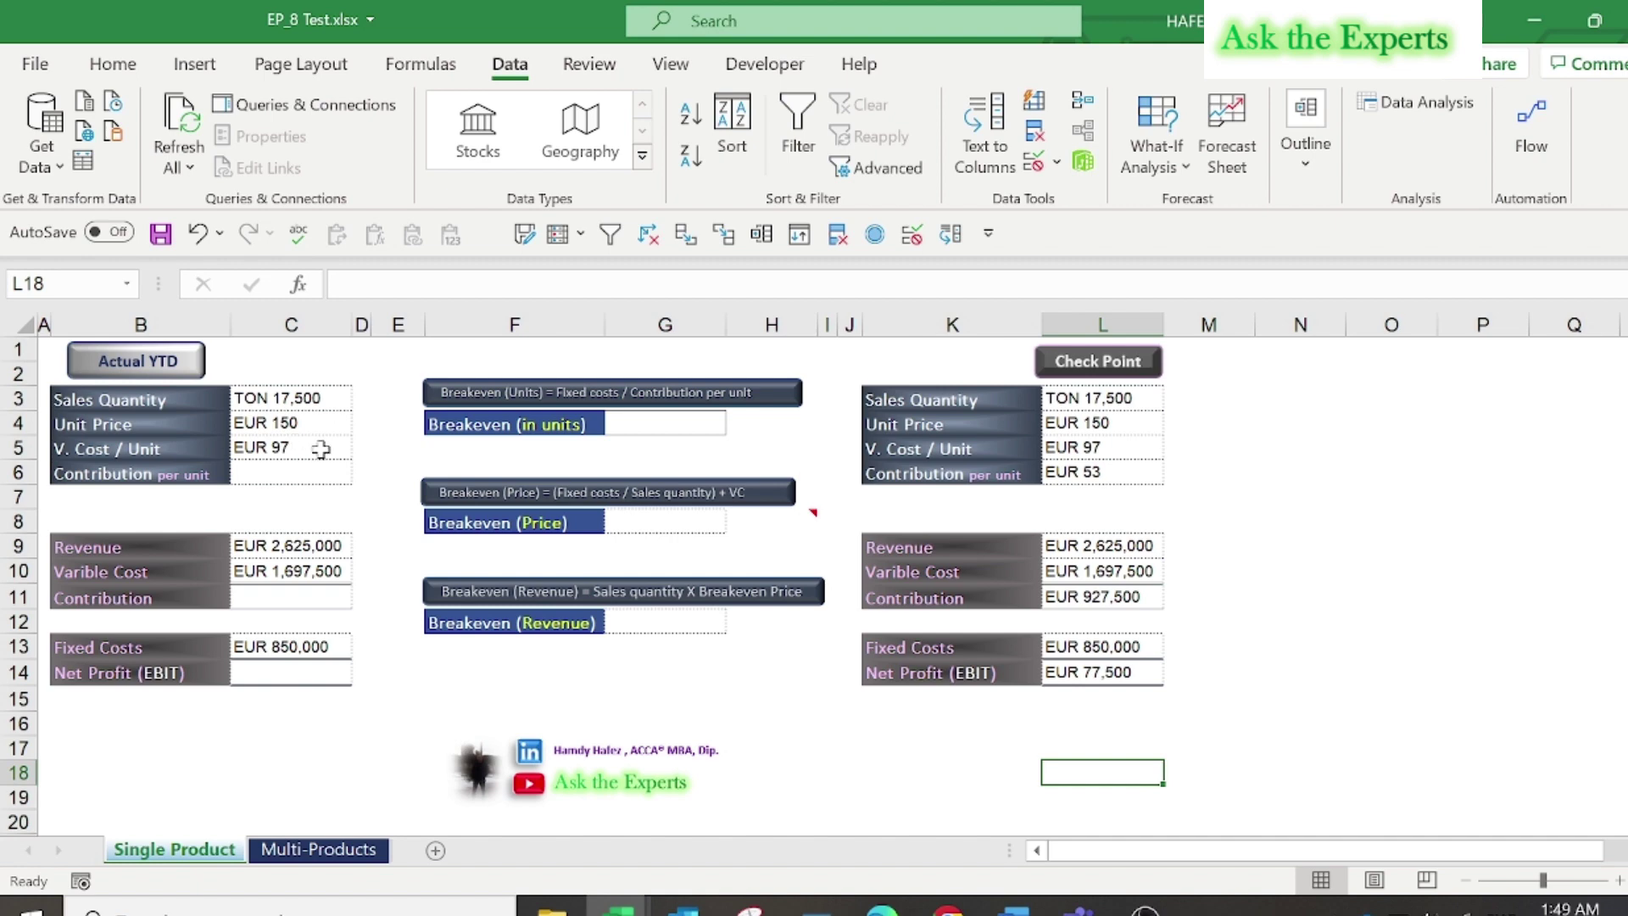
- Calculate the Actual YTD contribution per unit in C6 as unit price minus variable cost per unit, =C4-C5
{"action": "left_click", "coordinate": [304, 473]}
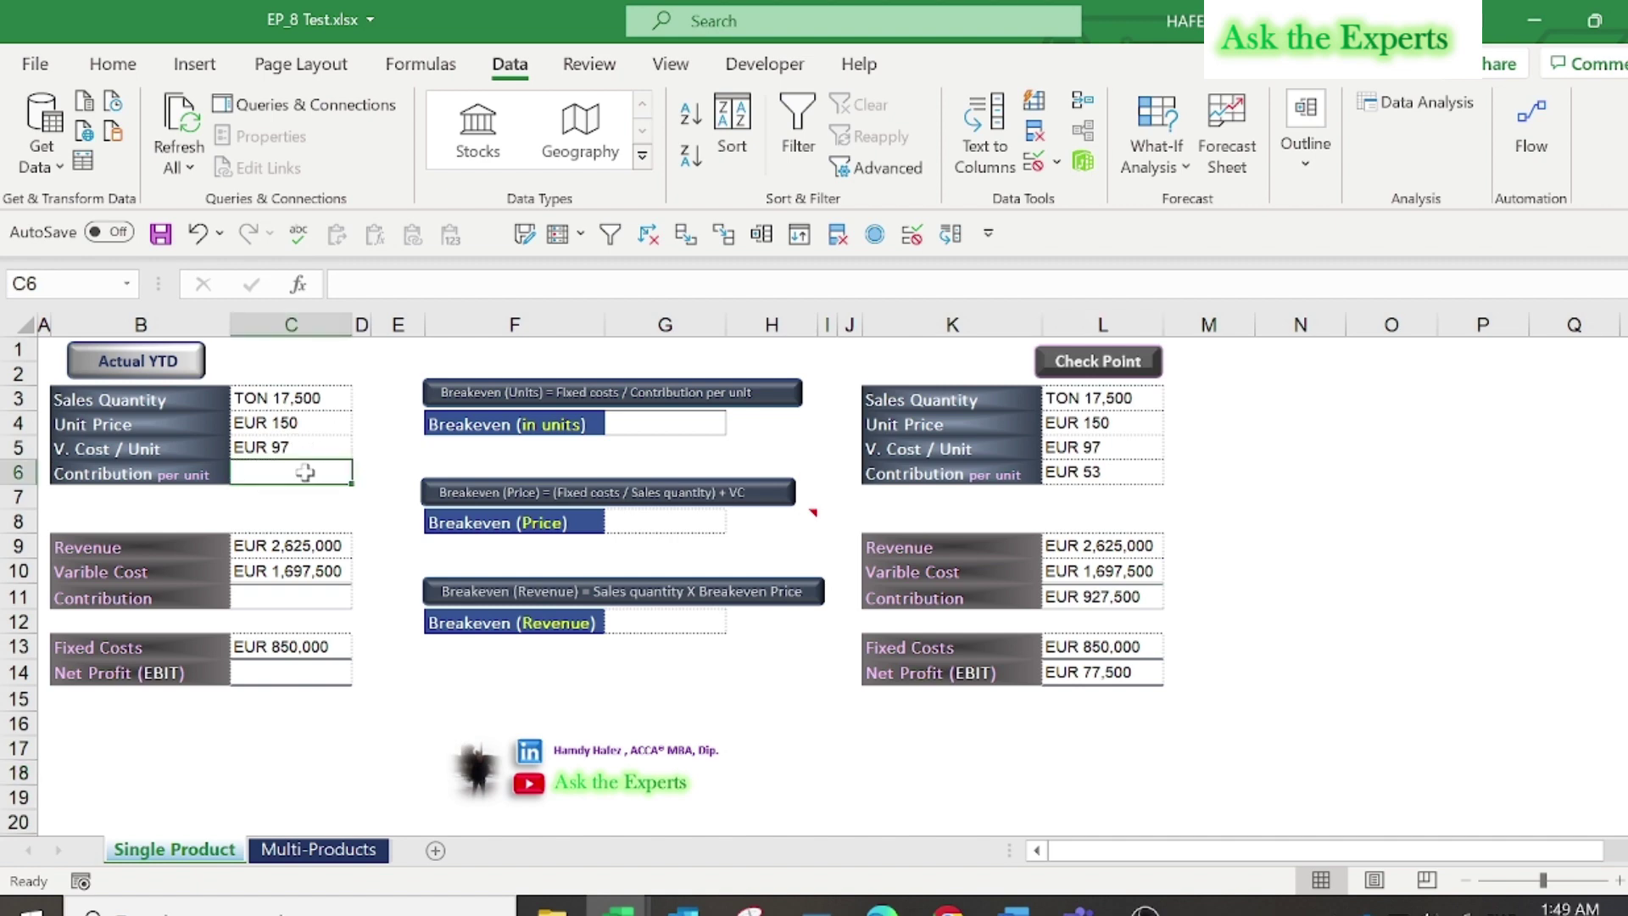
{"action": "type", "text": "="}
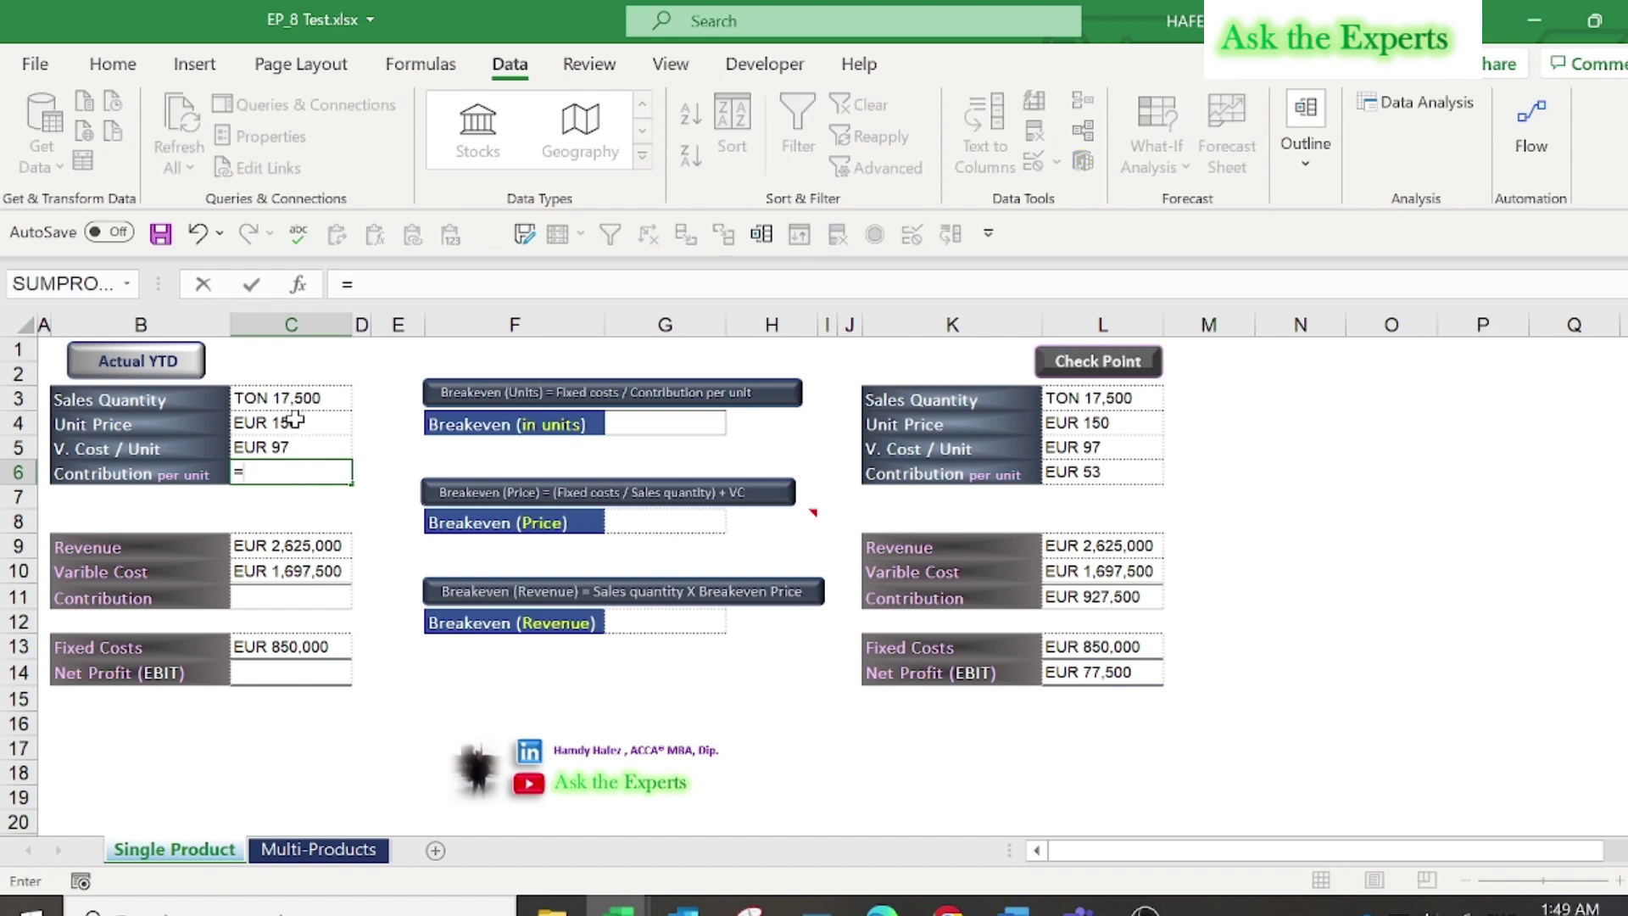
{"action": "left_click", "coordinate": [294, 419]}
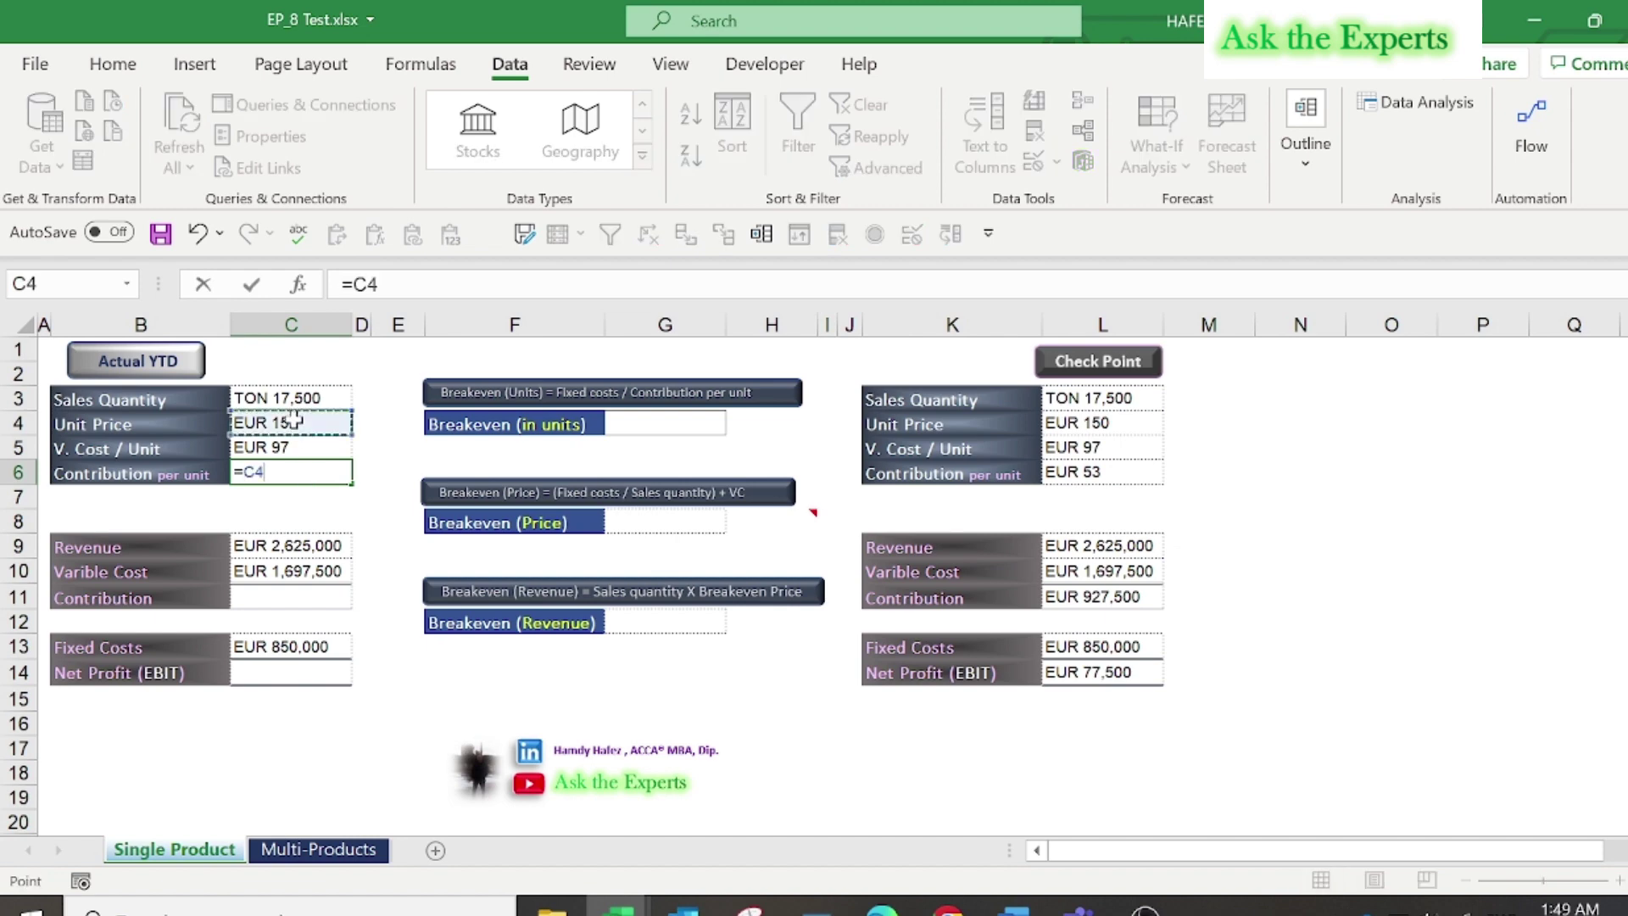
{"action": "type", "text": "-"}
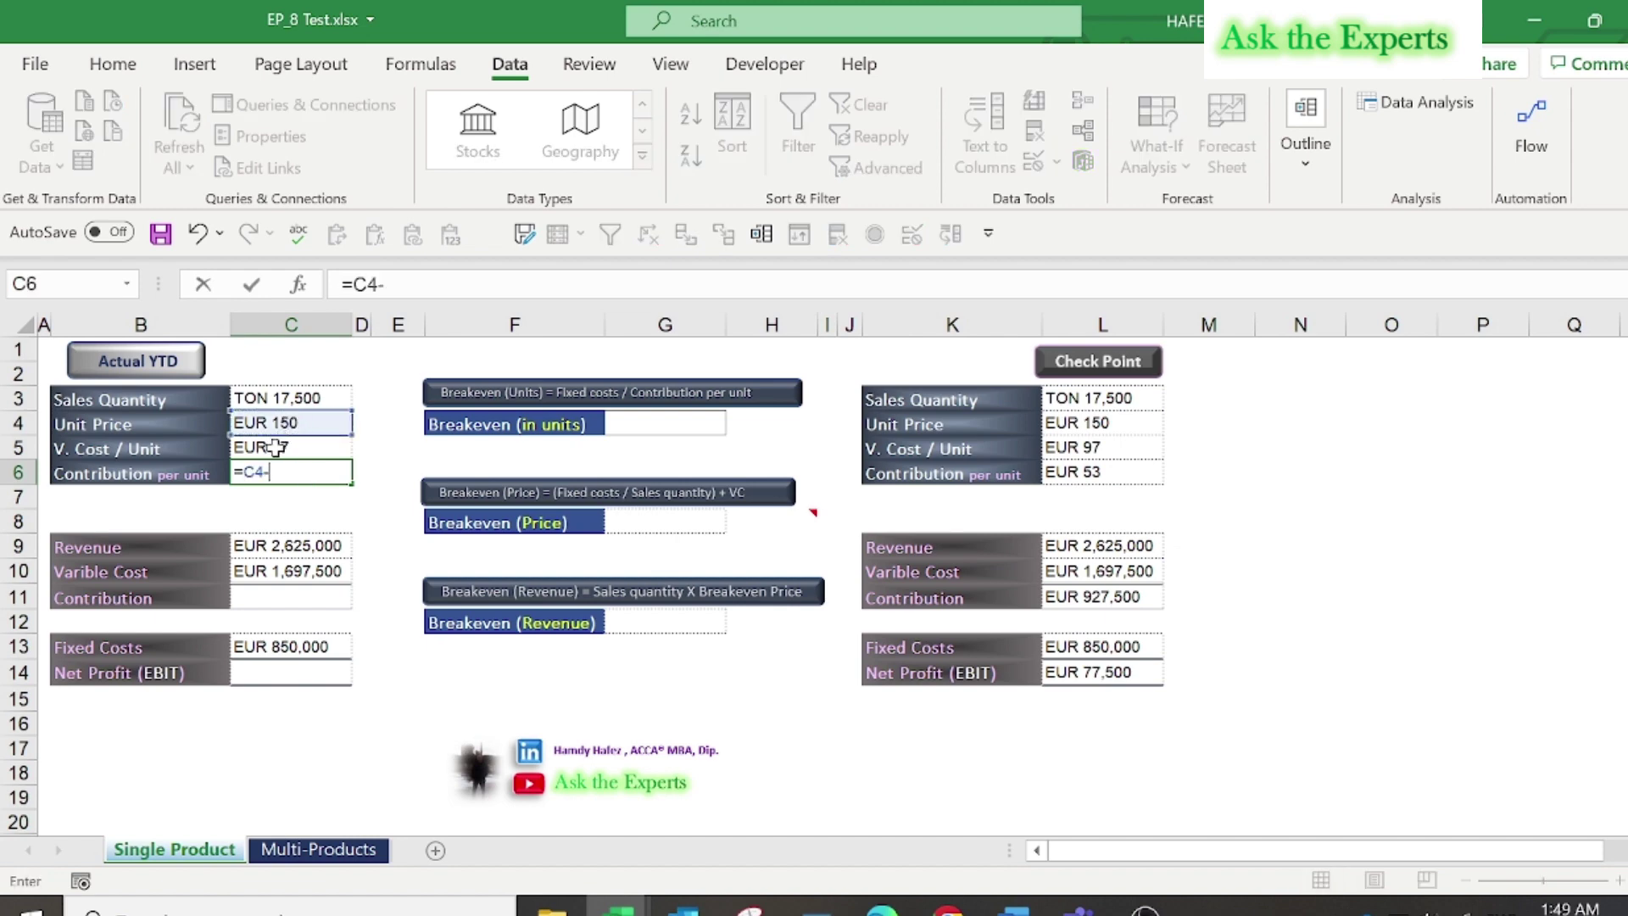
{"action": "left_click", "coordinate": [277, 448]}
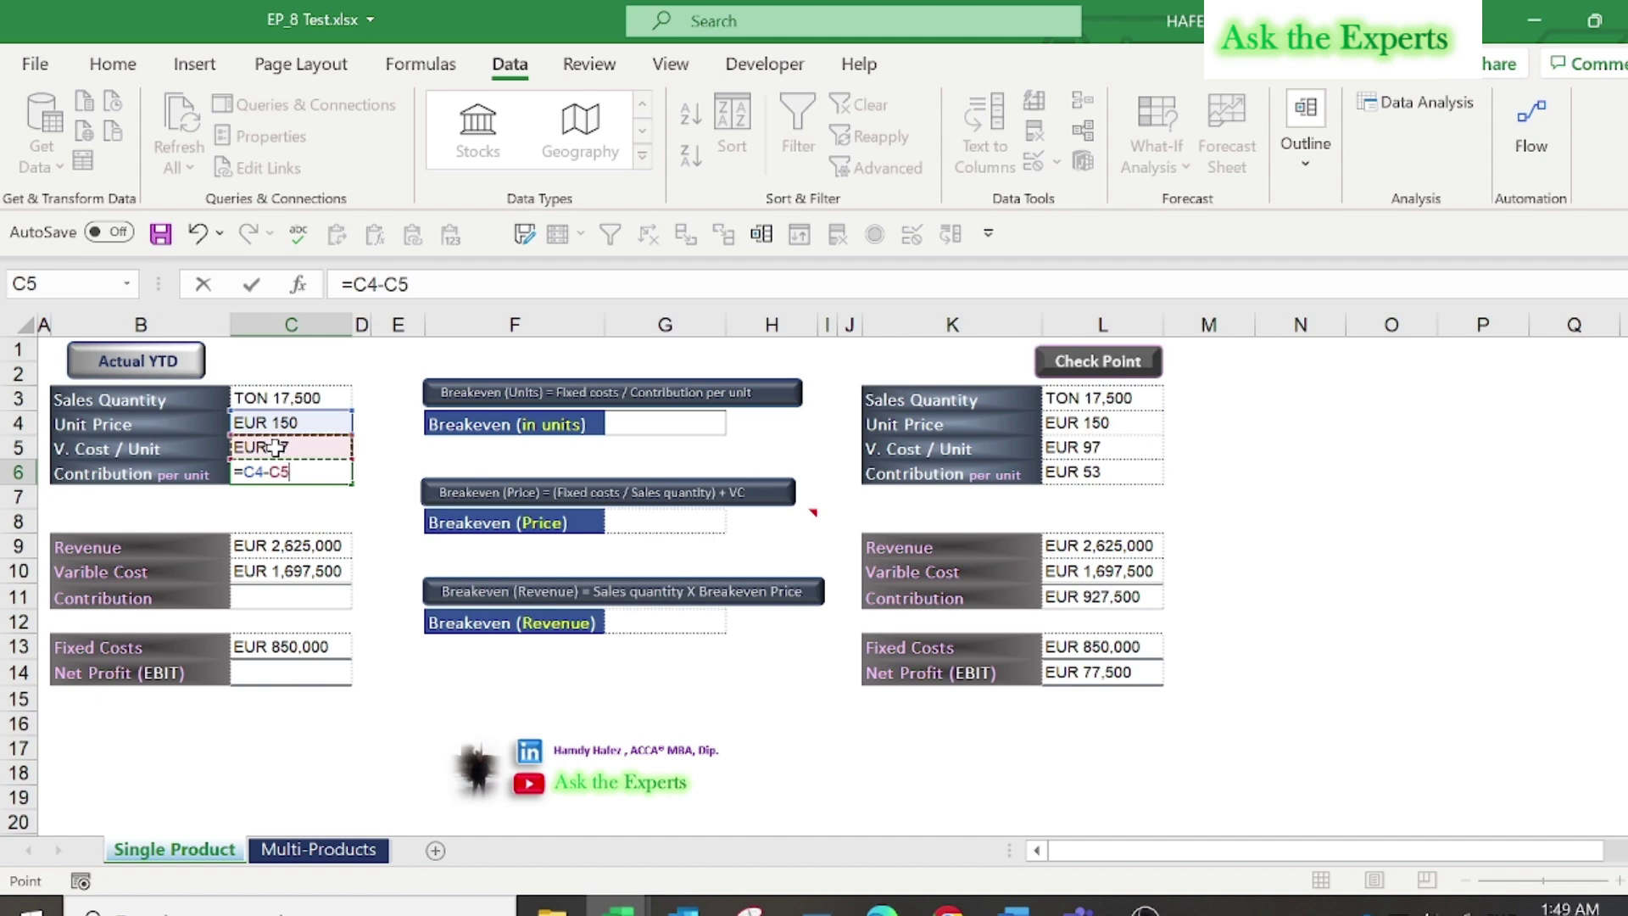
{"action": "key", "text": "Return"}
- Calculate the Actual YTD total contribution in C11 as revenue minus variable cost, =C9-C10
{"action": "left_click", "coordinate": [298, 597]}
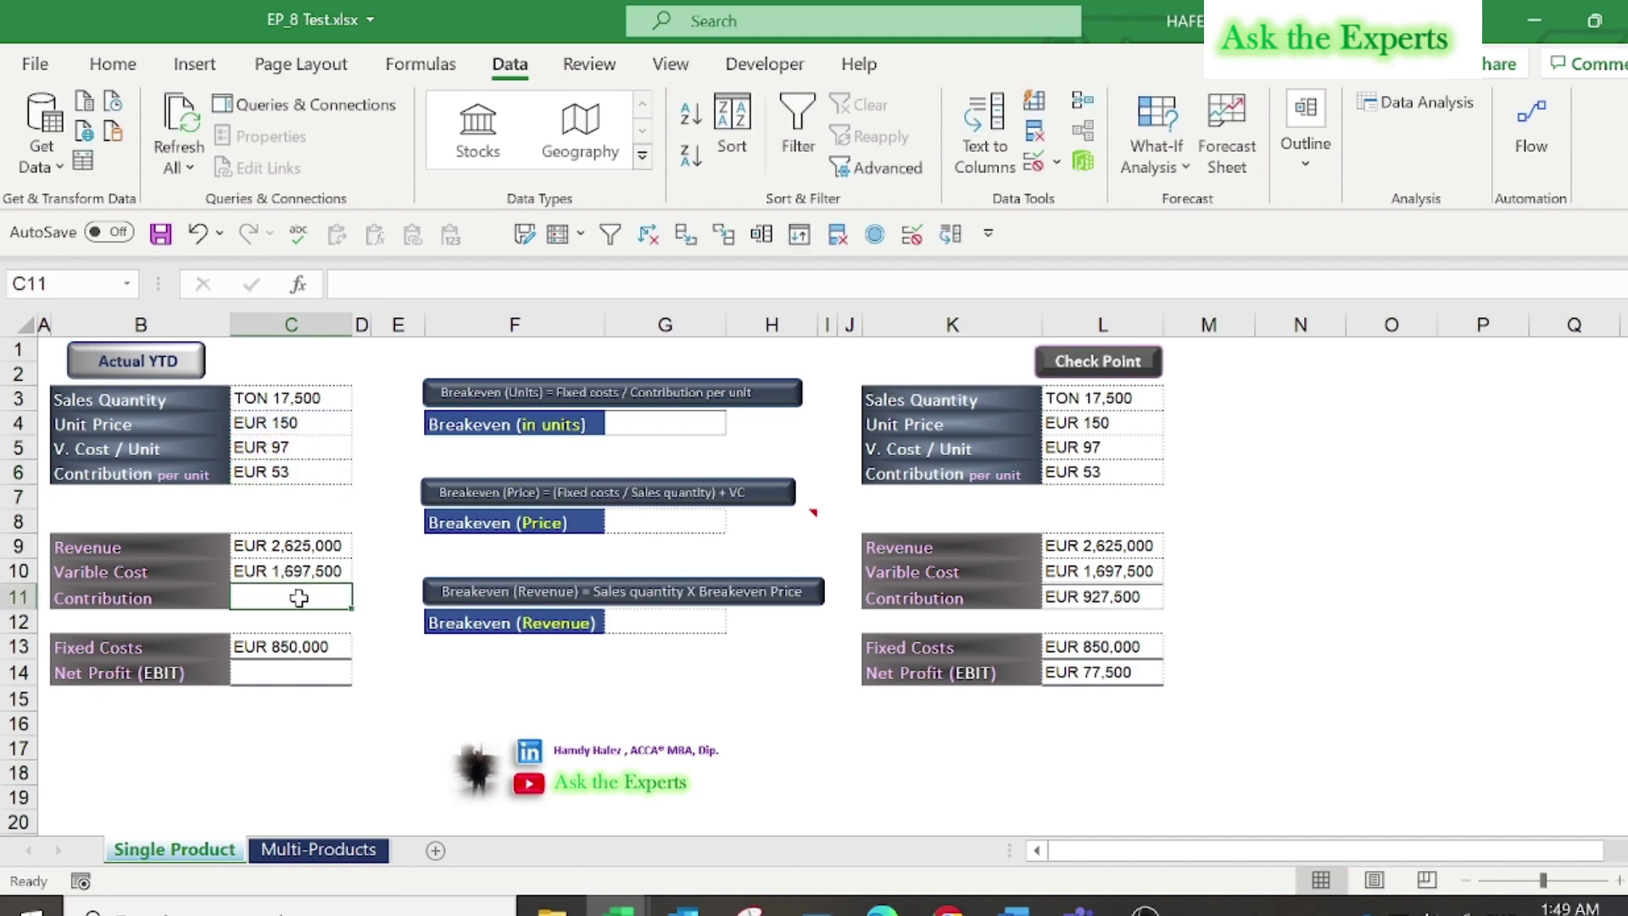
{"action": "type", "text": "="}
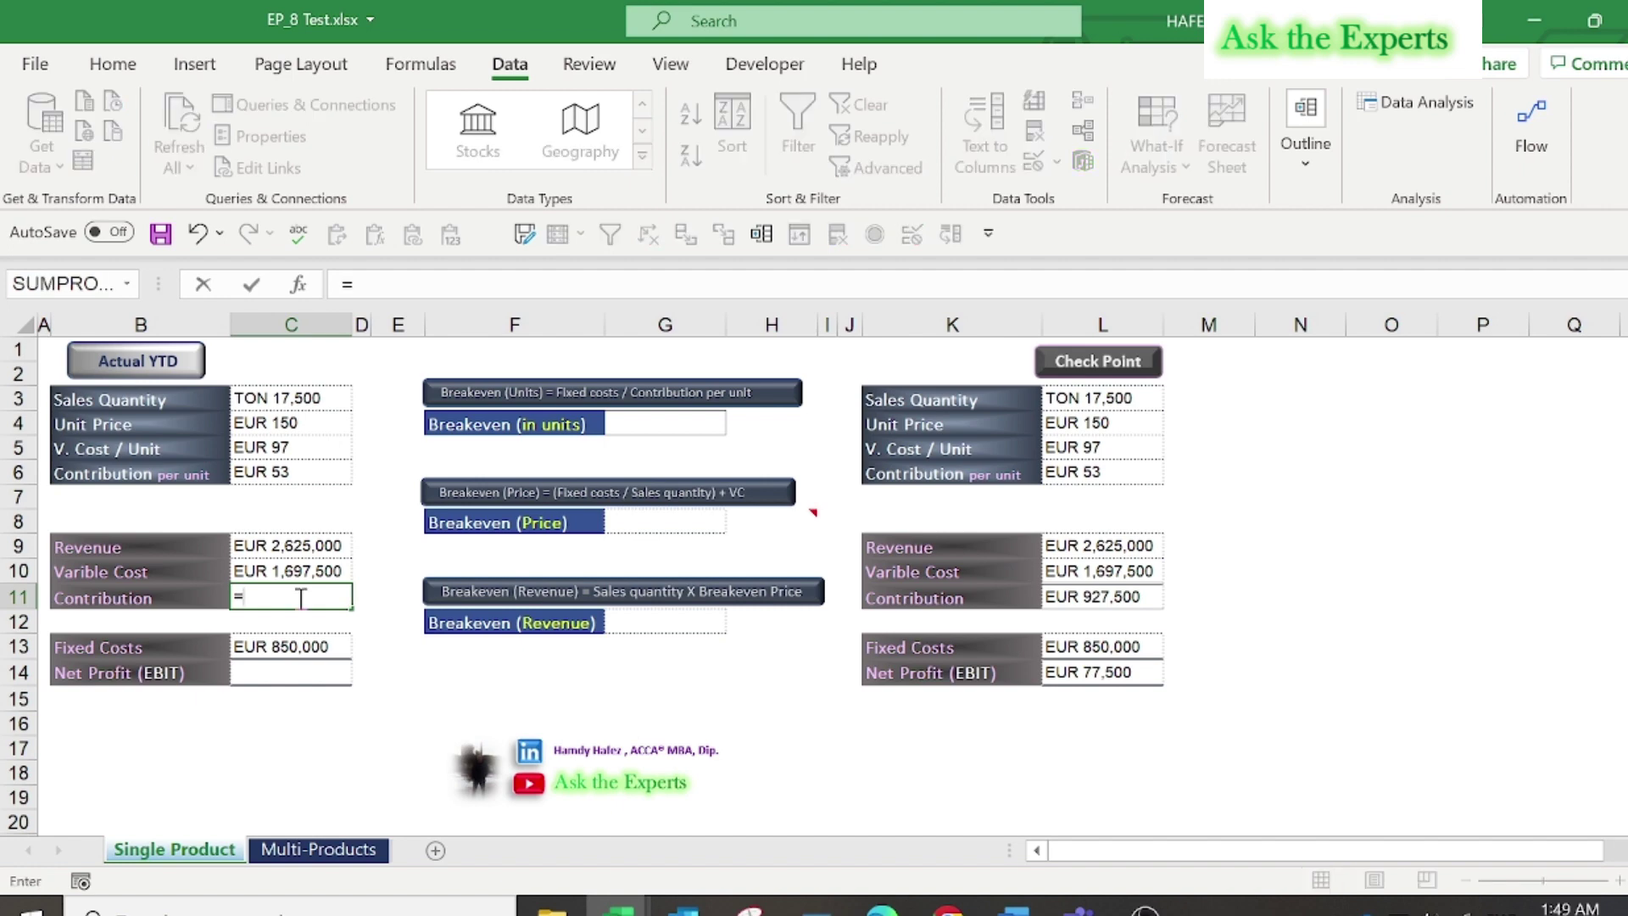
{"action": "left_click", "coordinate": [300, 547]}
{"action": "type", "text": "-"}
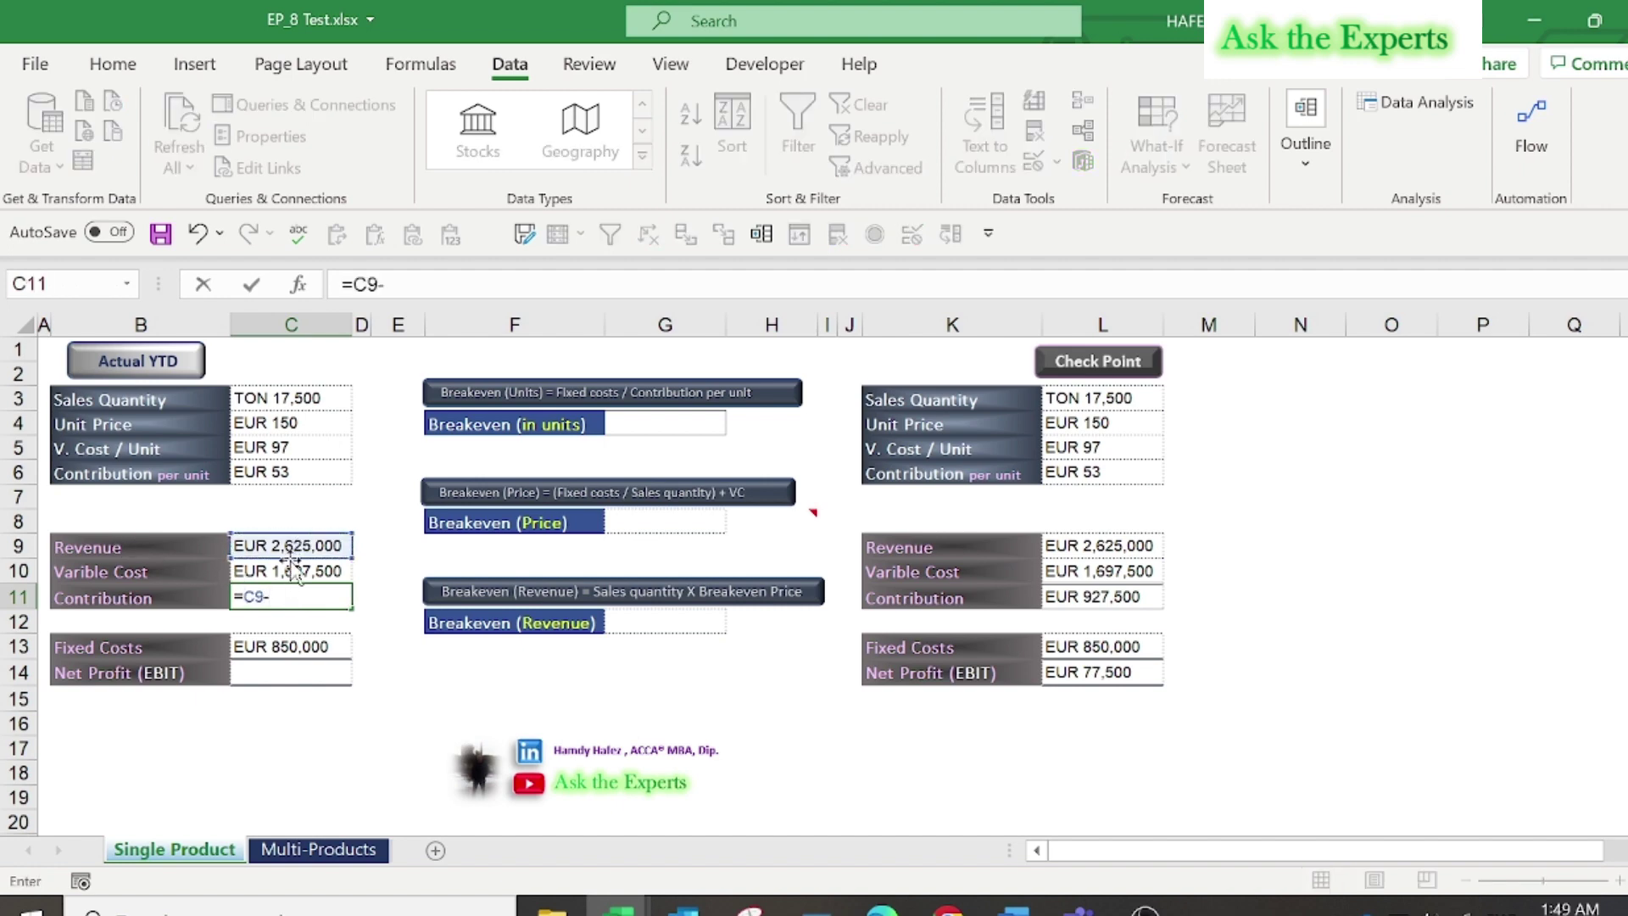
{"action": "left_click", "coordinate": [279, 573]}
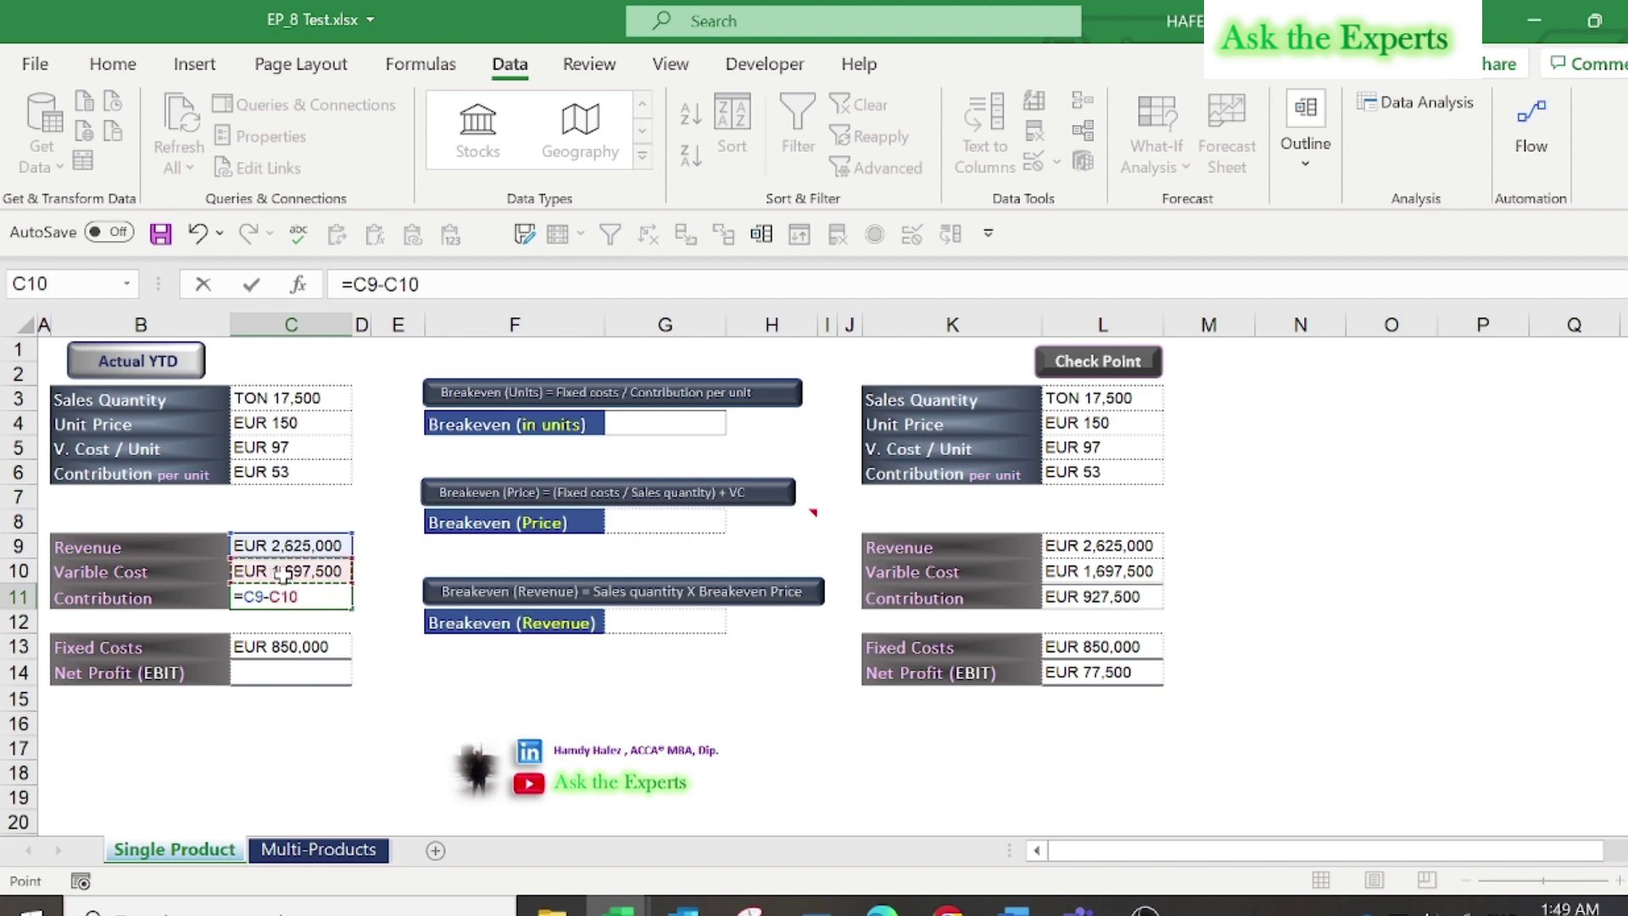
{"action": "key", "text": "Return"}
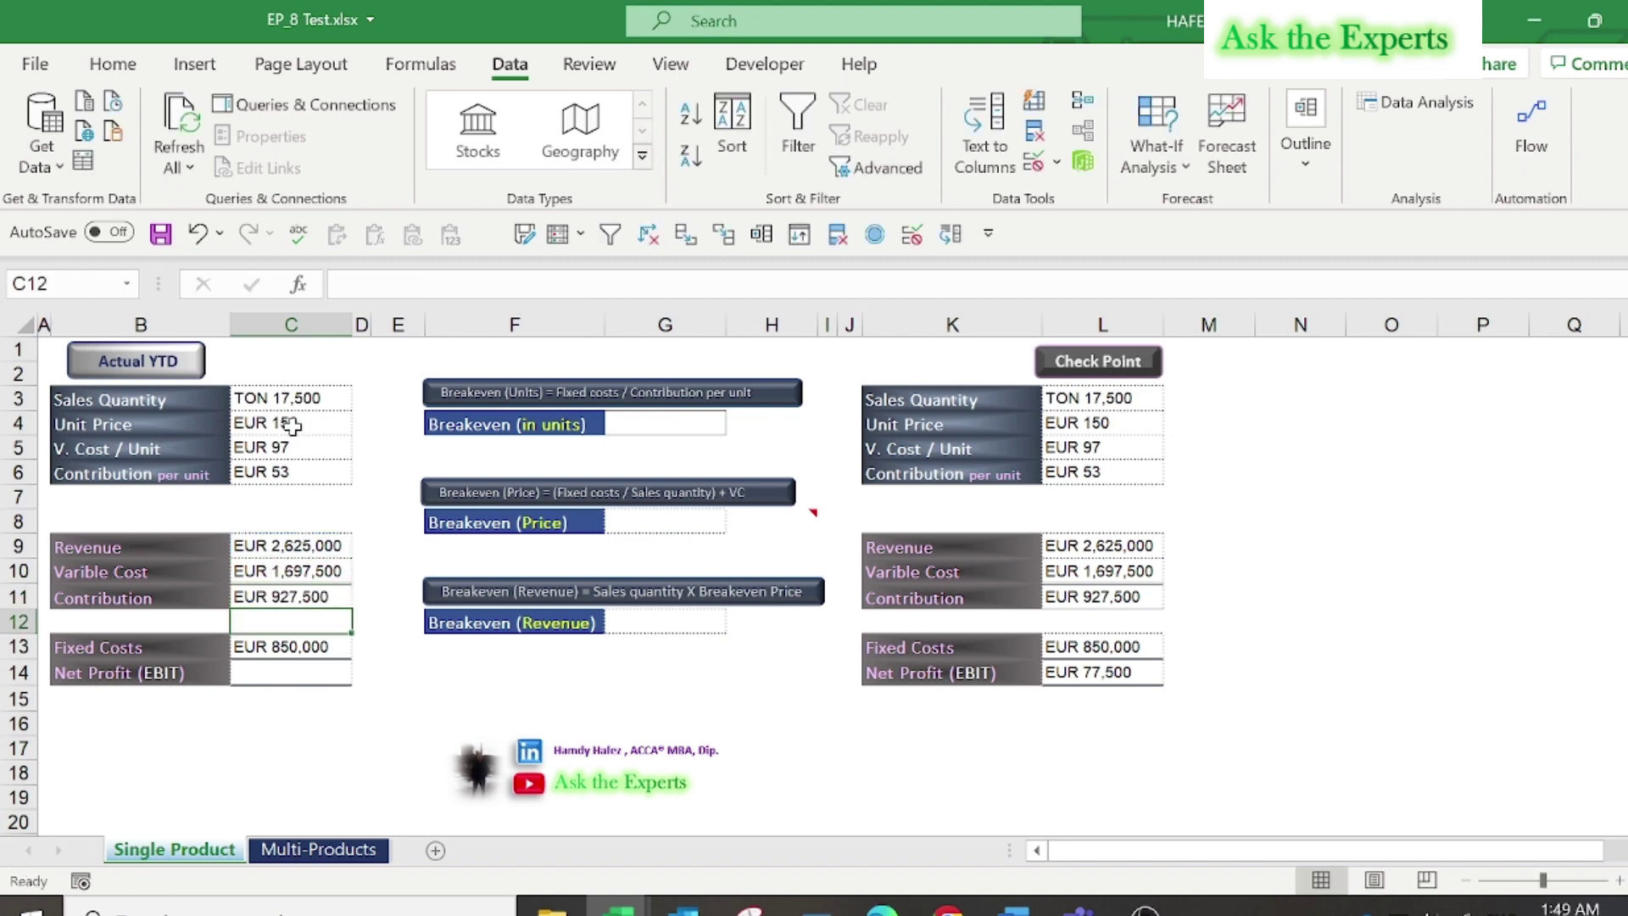
- Calculate the Actual YTD net profit (EBIT) in C14 as contribution minus fixed costs, =C11-C13
{"action": "left_click", "coordinate": [297, 673]}
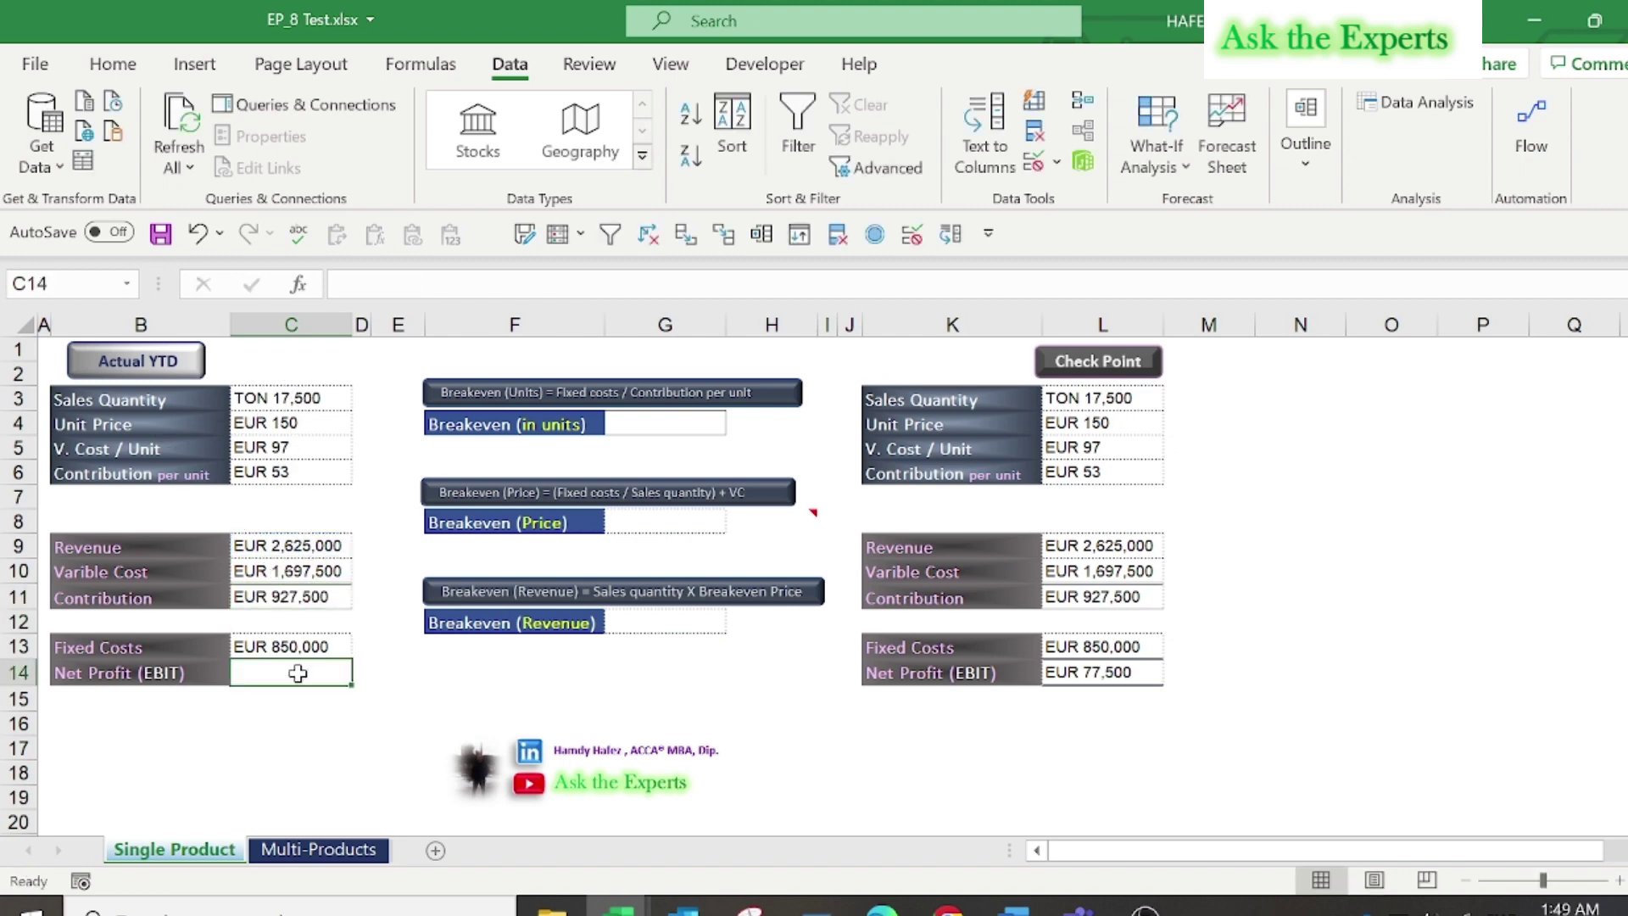
{"action": "type", "text": "="}
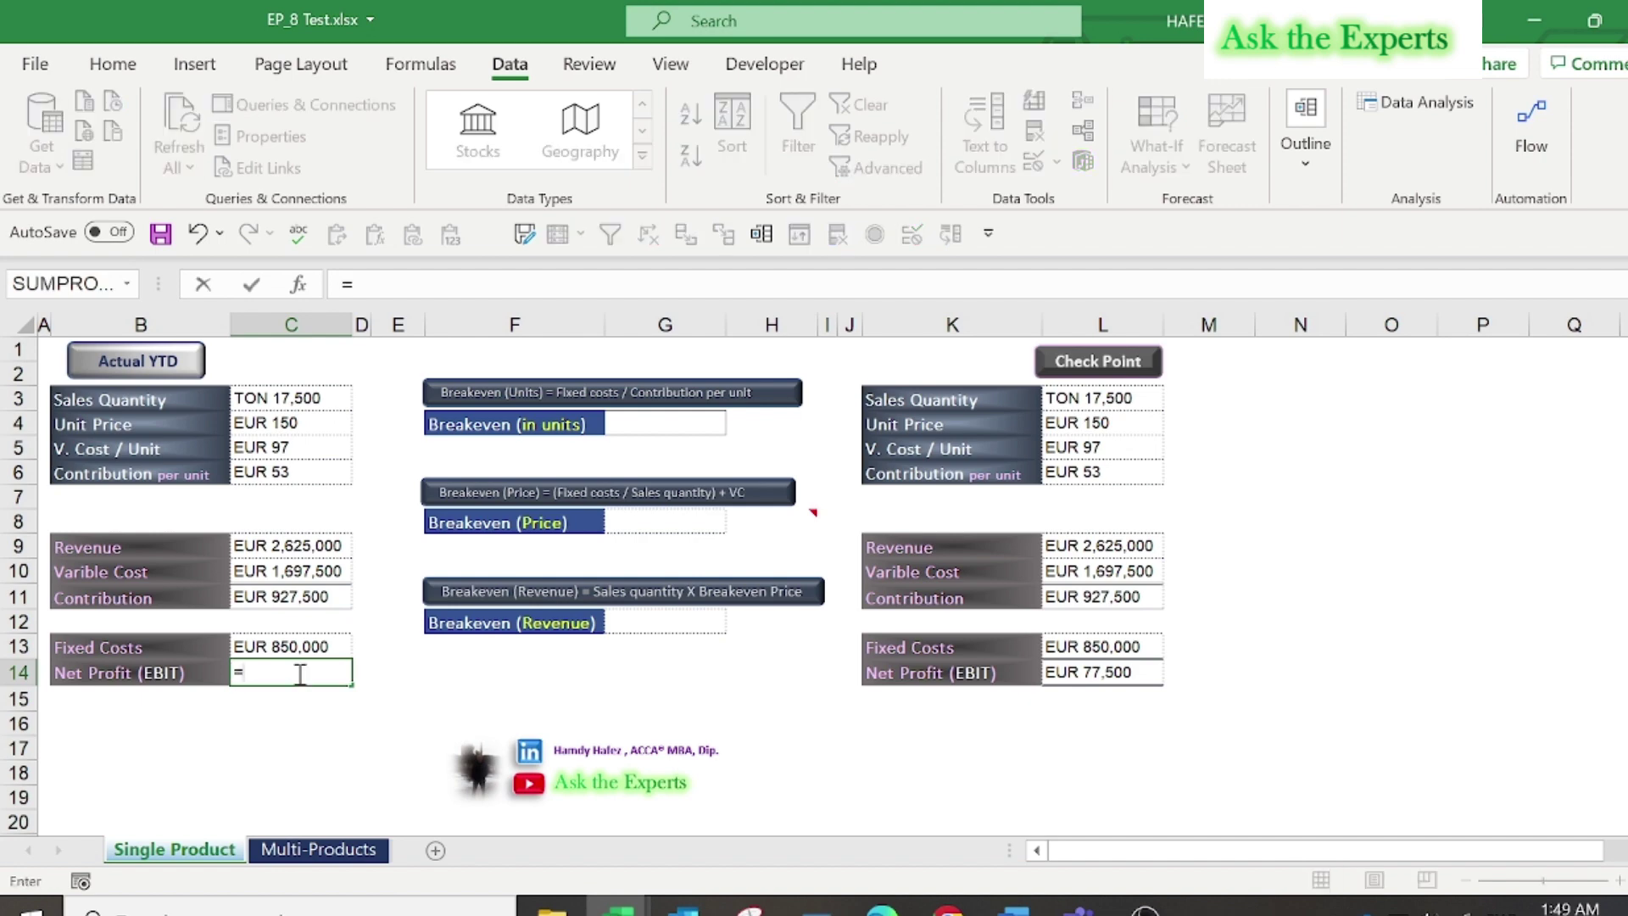
{"action": "left_click", "coordinate": [299, 598]}
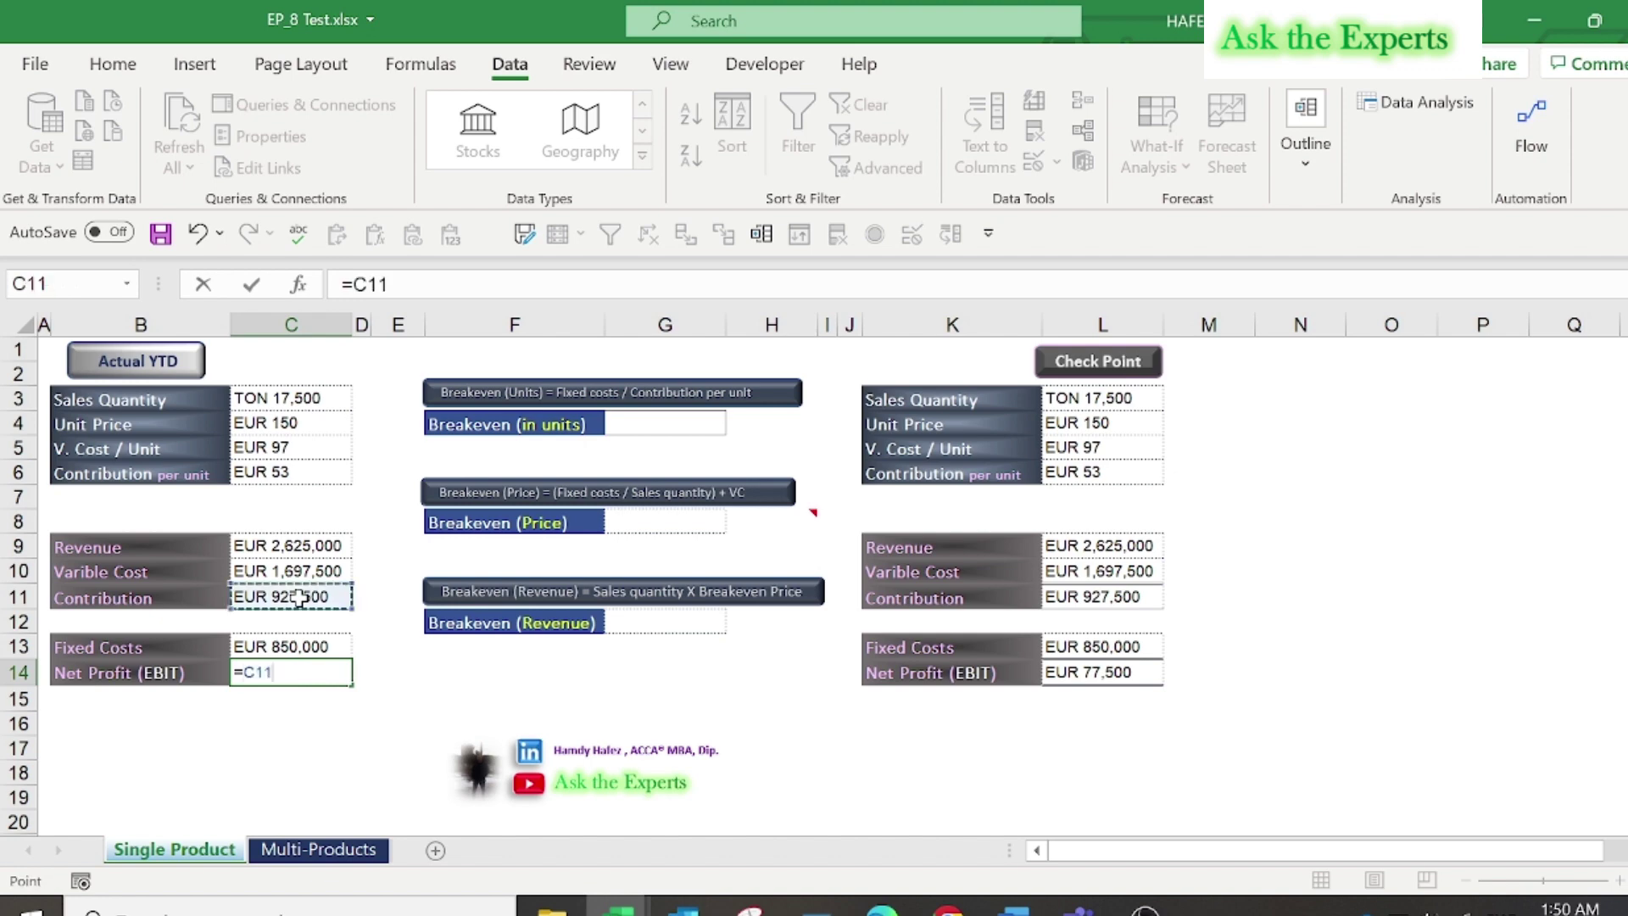
{"action": "type", "text": "-"}
{"action": "left_click", "coordinate": [270, 646]}
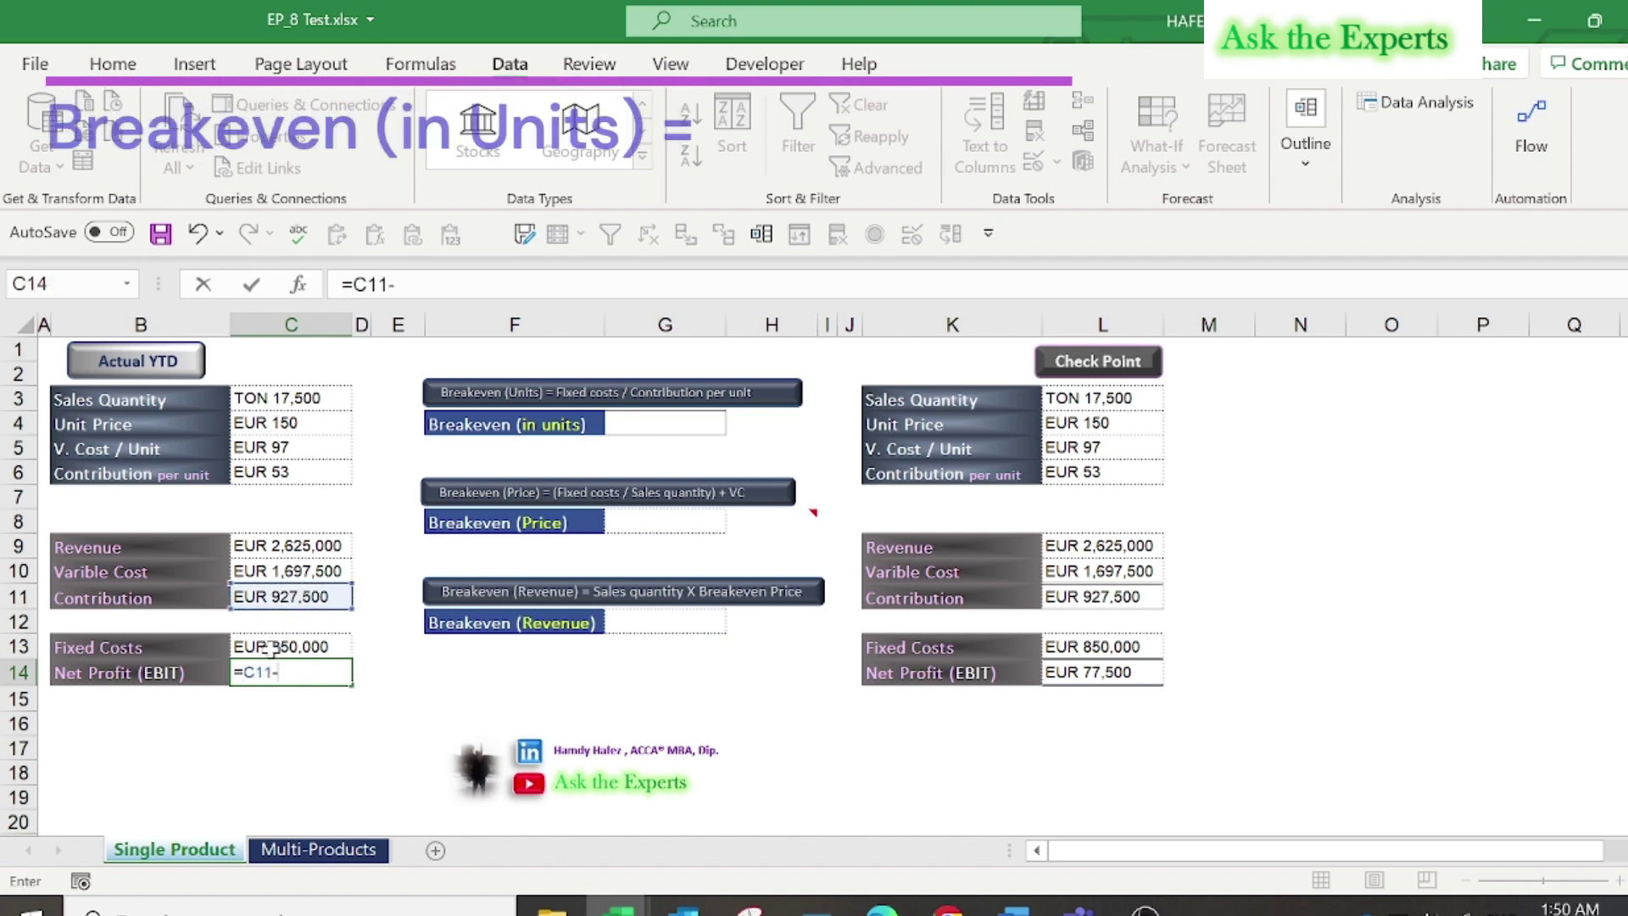
{"action": "key", "text": "Return"}
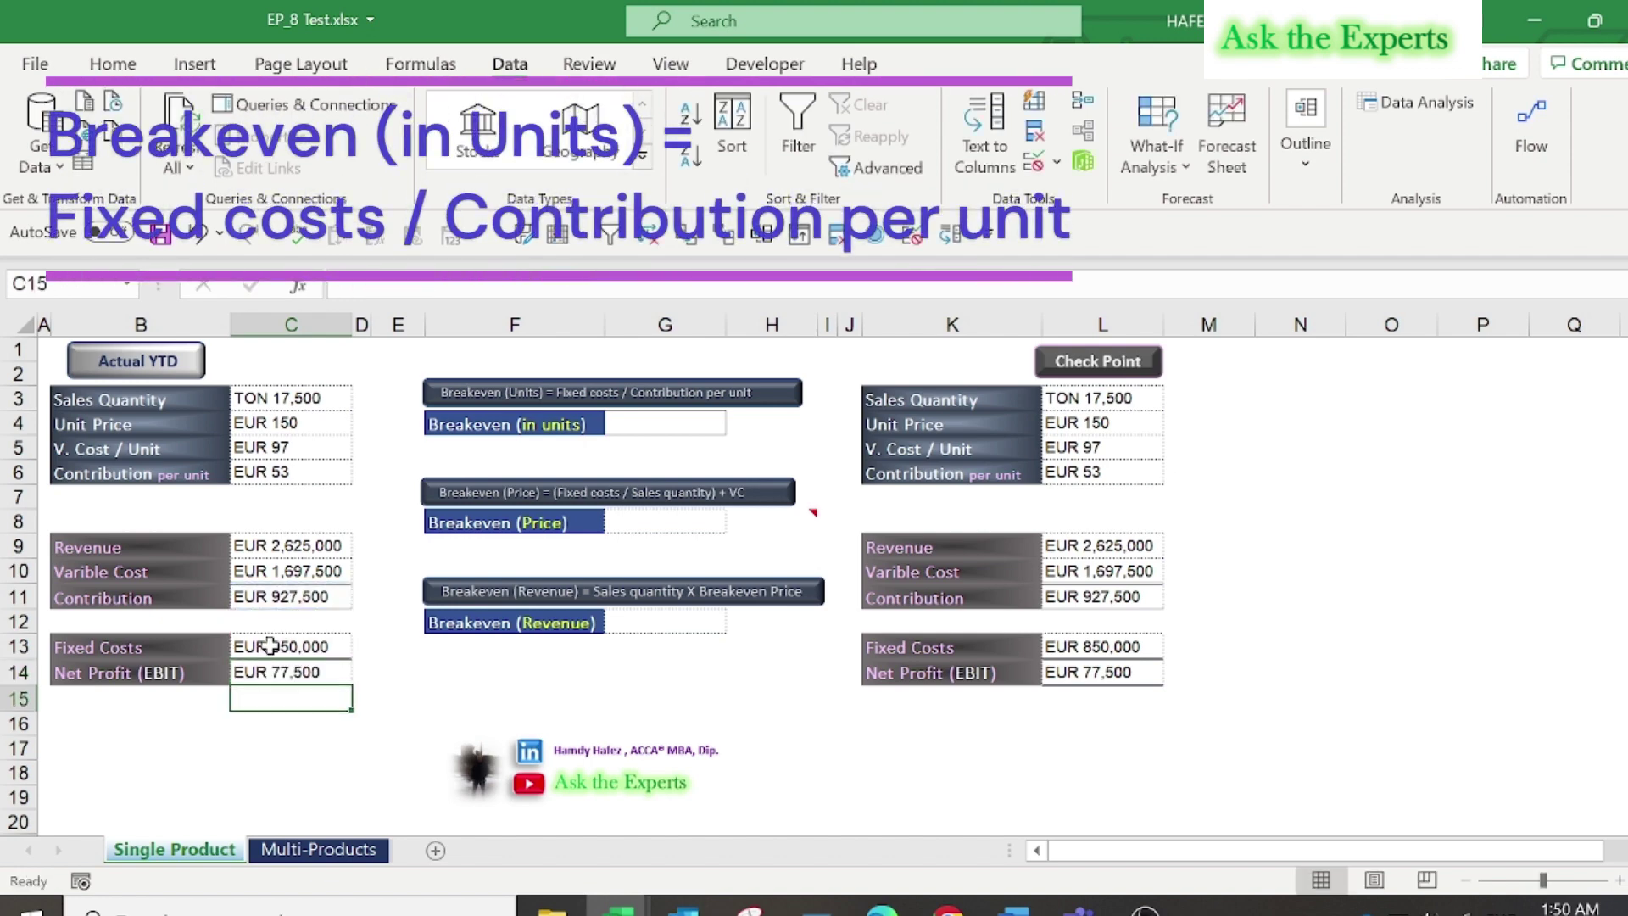
- Calculate the breakeven in units in G4 as fixed costs divided by contribution per unit, =C13/C6
{"action": "left_click", "coordinate": [666, 420]}
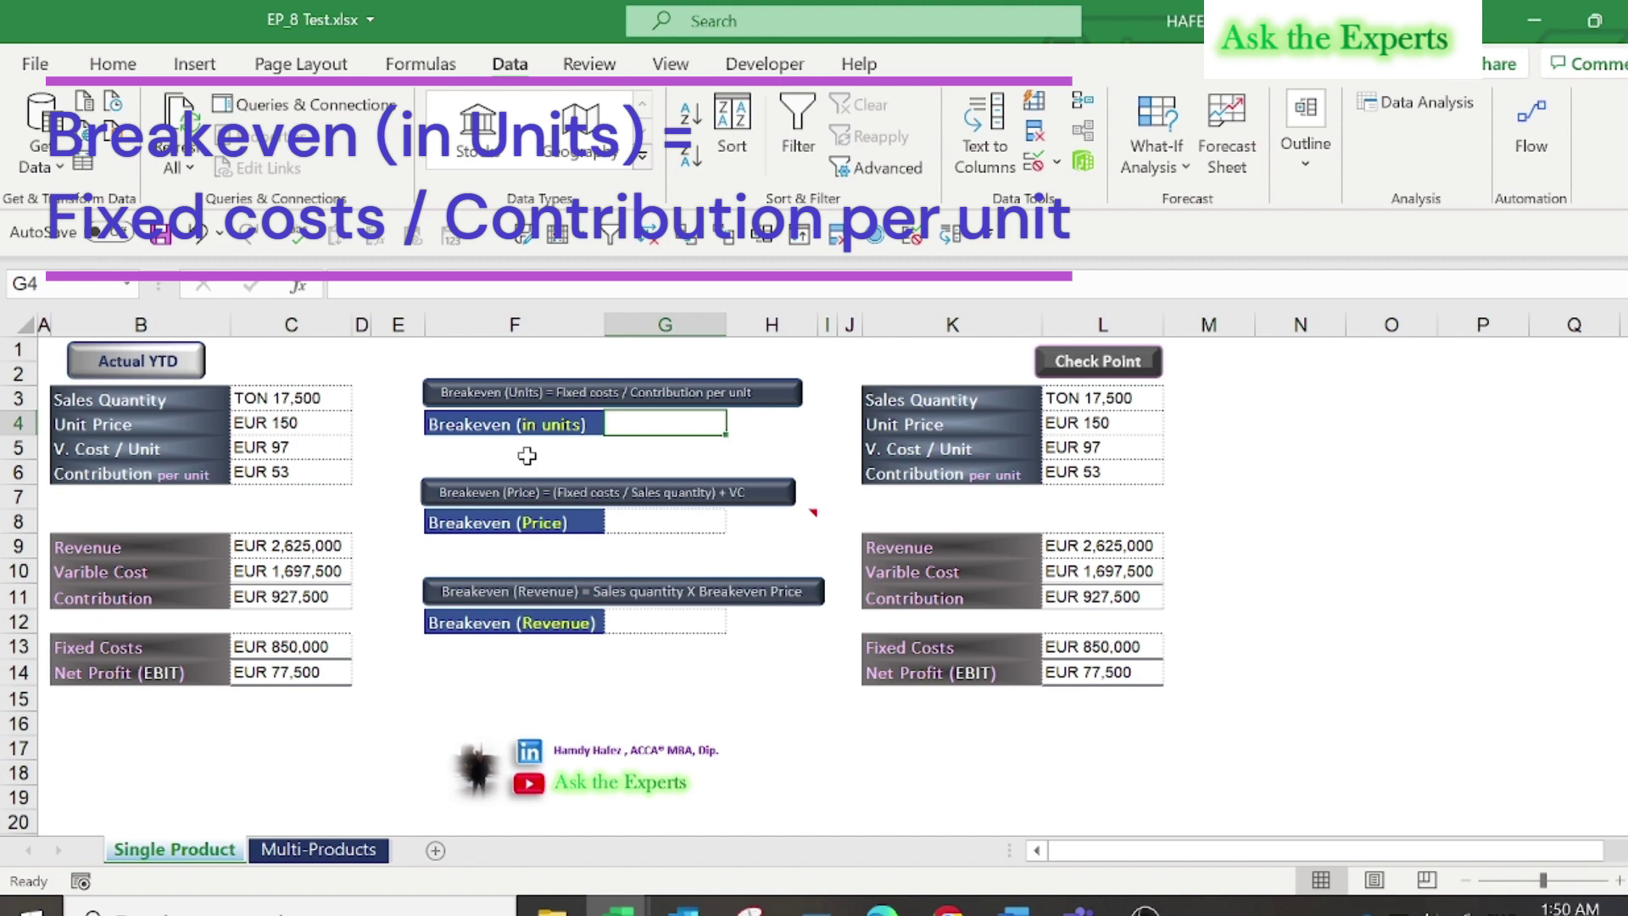
{"action": "type", "text": "="}
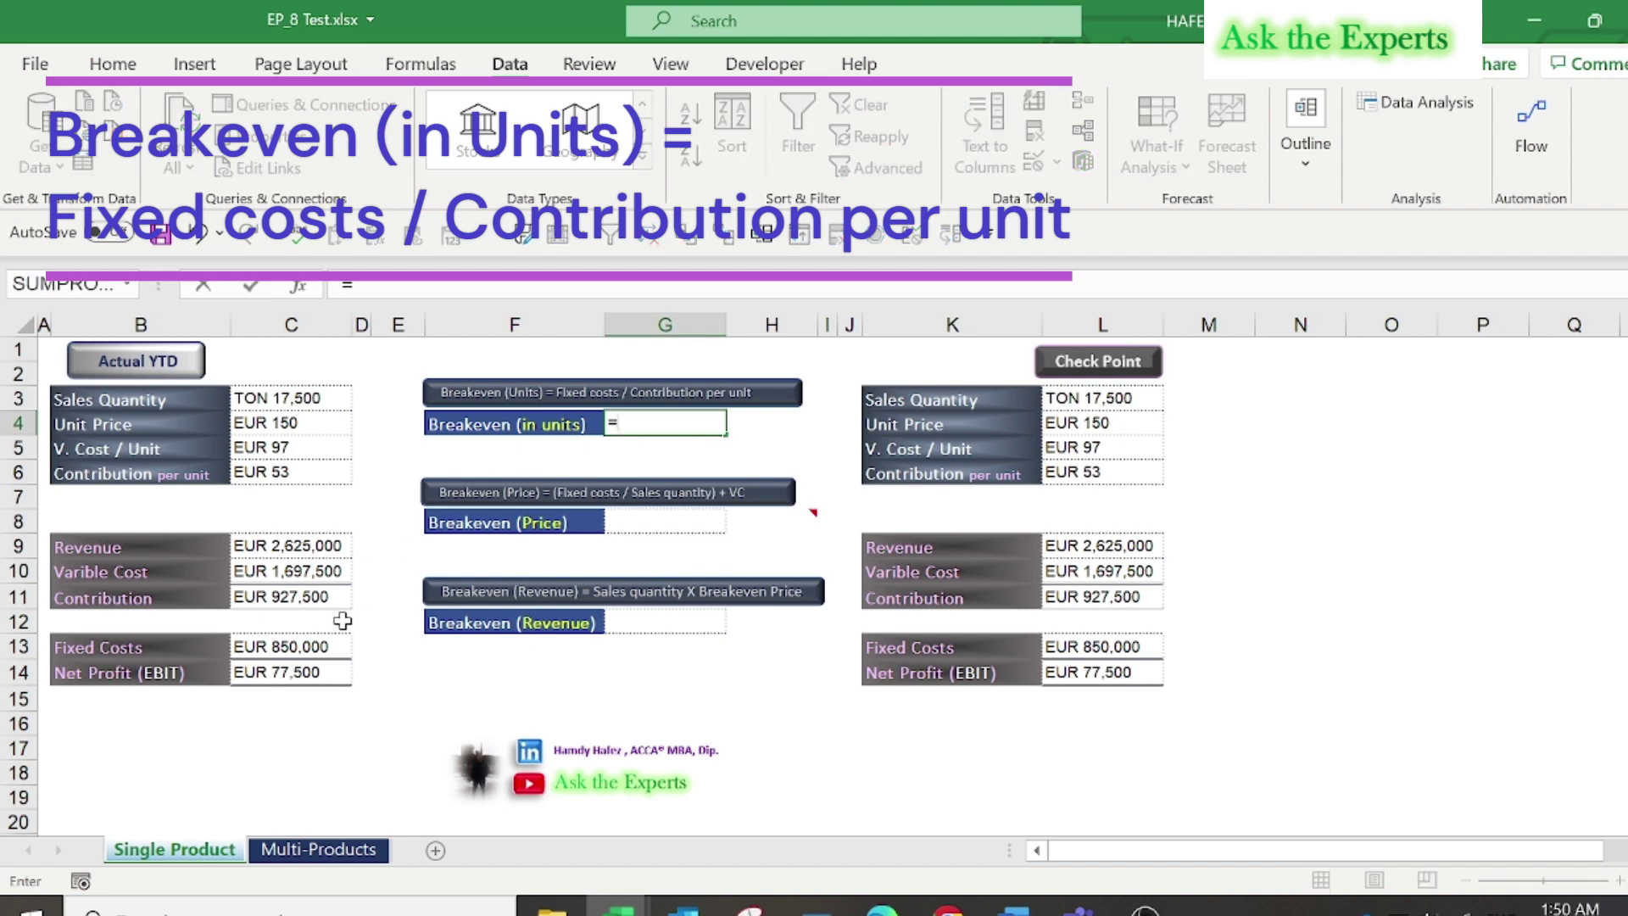
{"action": "left_click", "coordinate": [310, 647]}
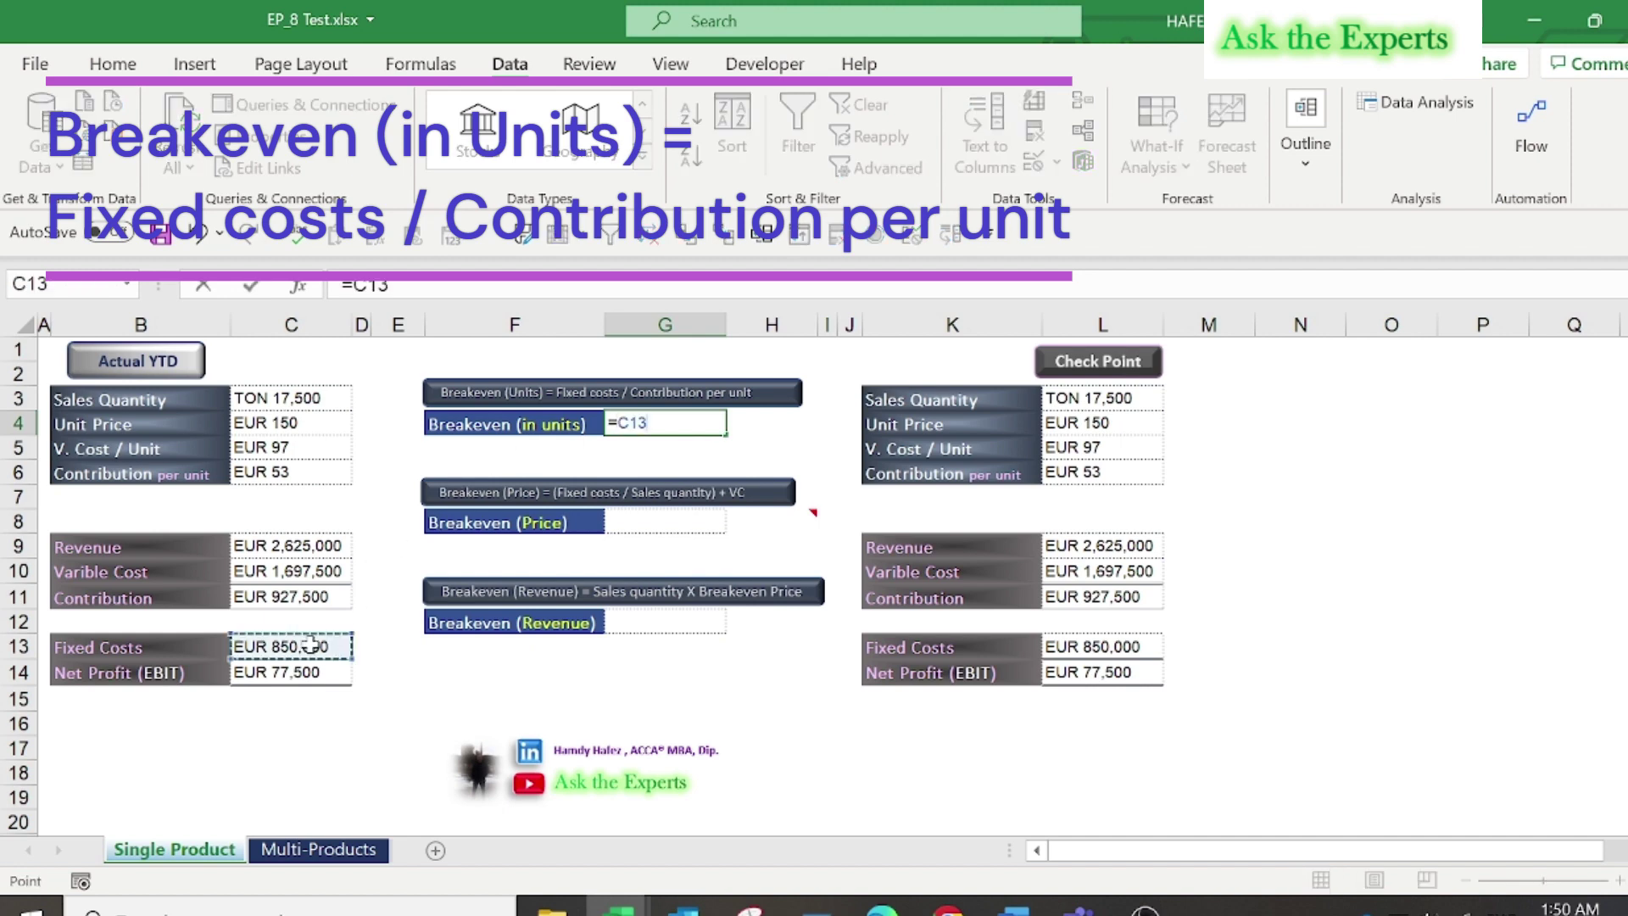
{"action": "type", "text": "/"}
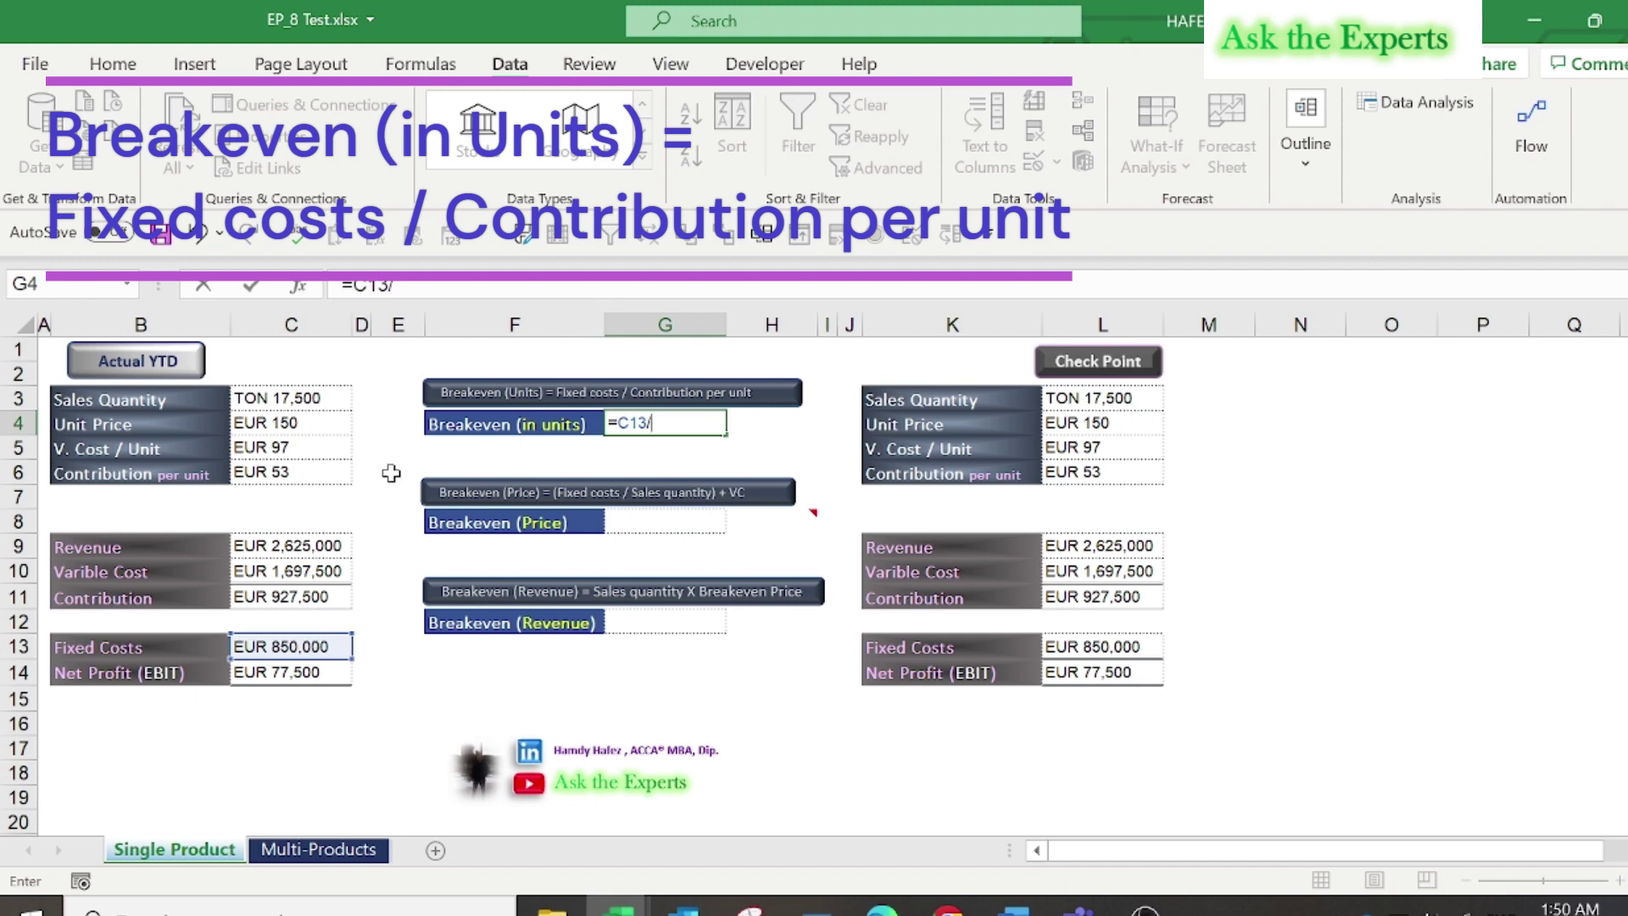
{"action": "left_click", "coordinate": [306, 474]}
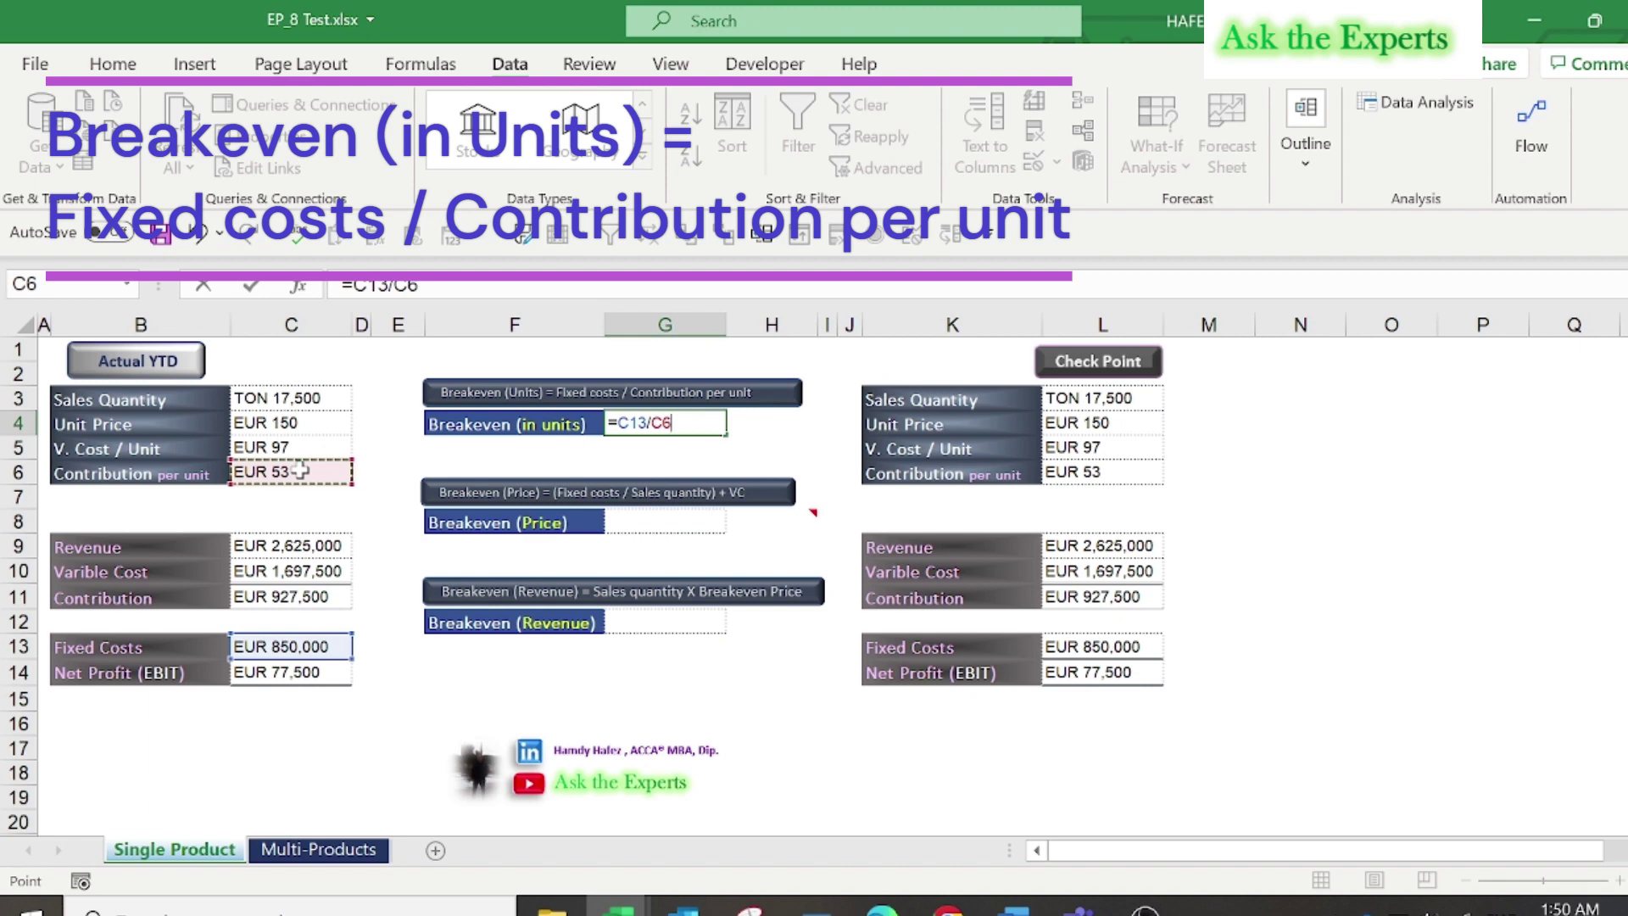
{"action": "key", "text": "Return"}
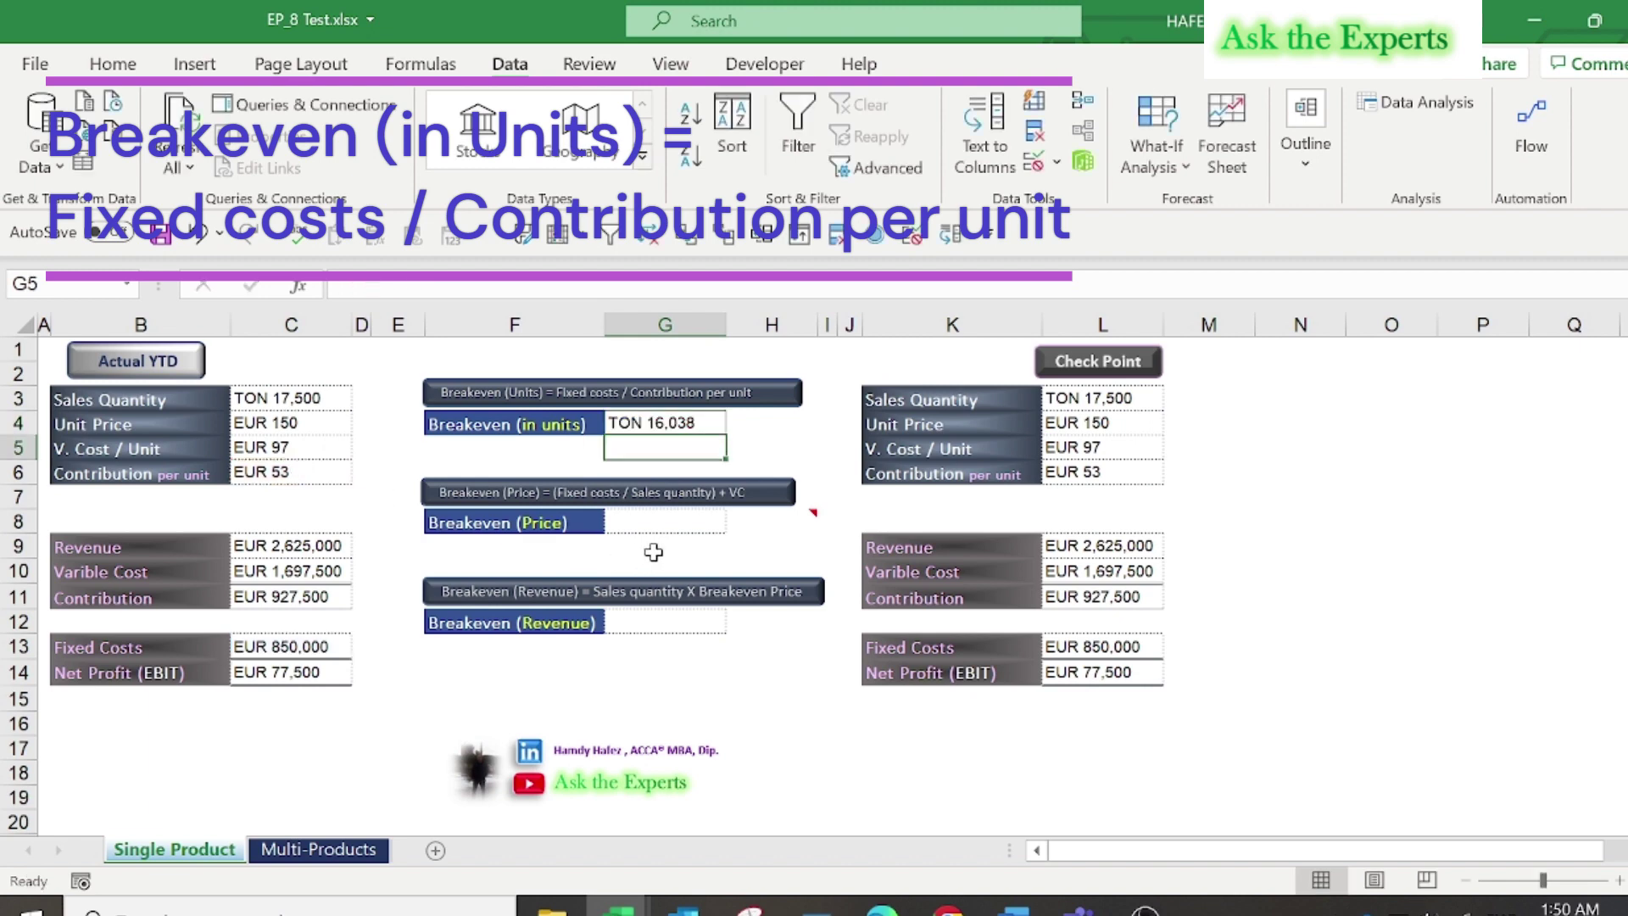
- Calculate the breakeven price in G8 as fixed costs divided by sales quantity plus variable cost per unit, =(C13/C3)+C5
{"action": "left_click", "coordinate": [660, 522]}
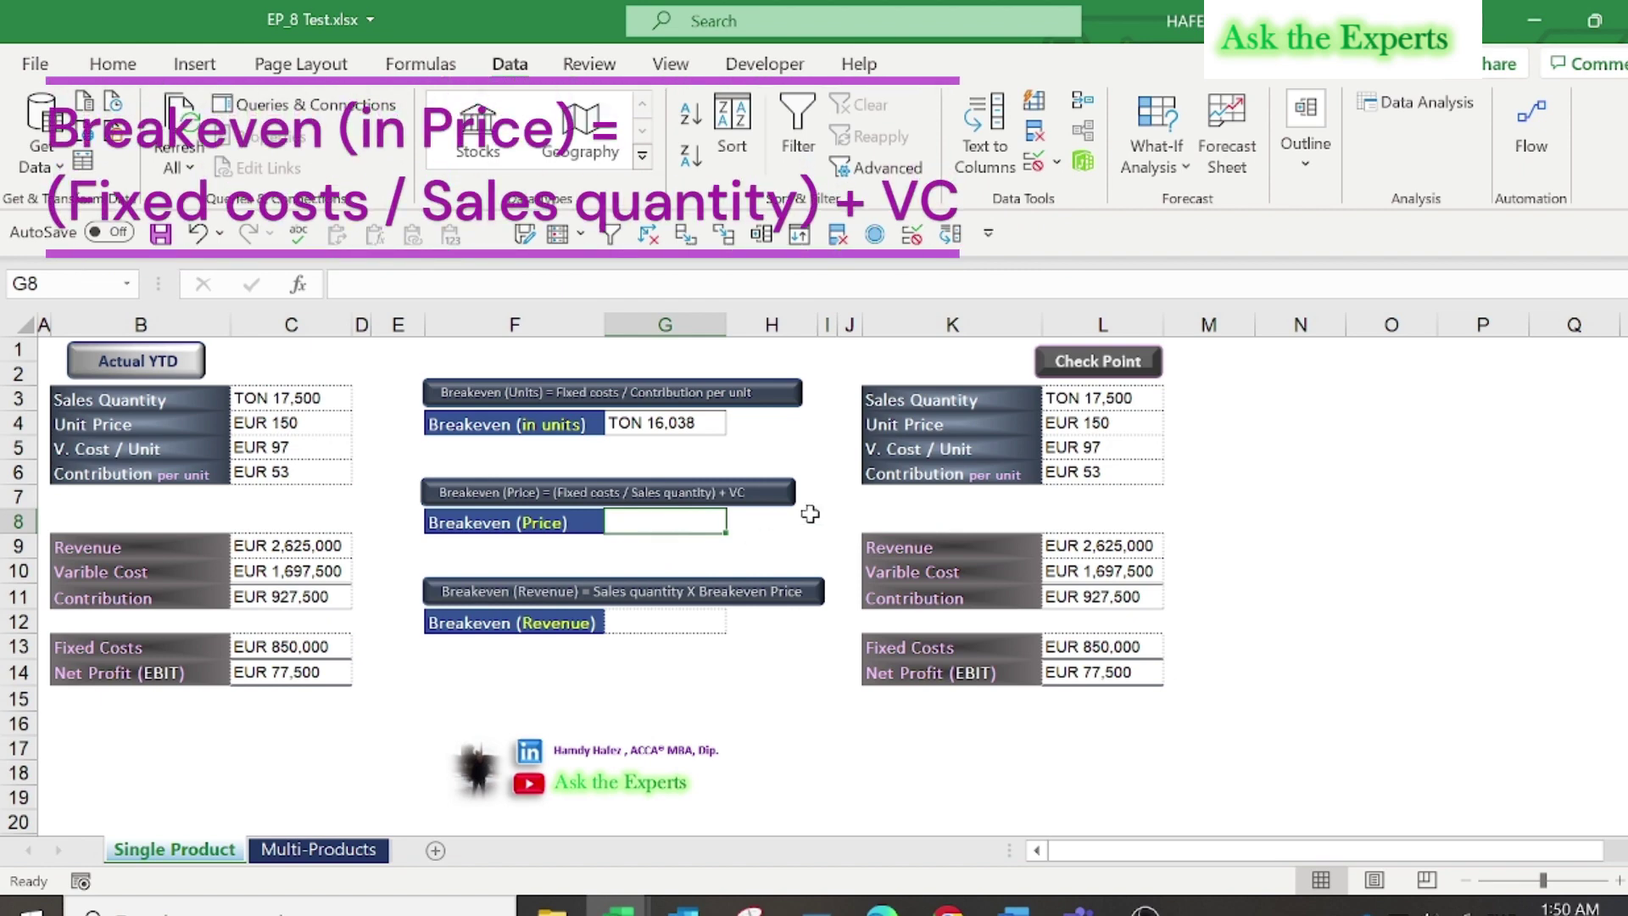
{"action": "mouse_move", "coordinate": [803, 519]}
{"action": "type", "text": "=("}
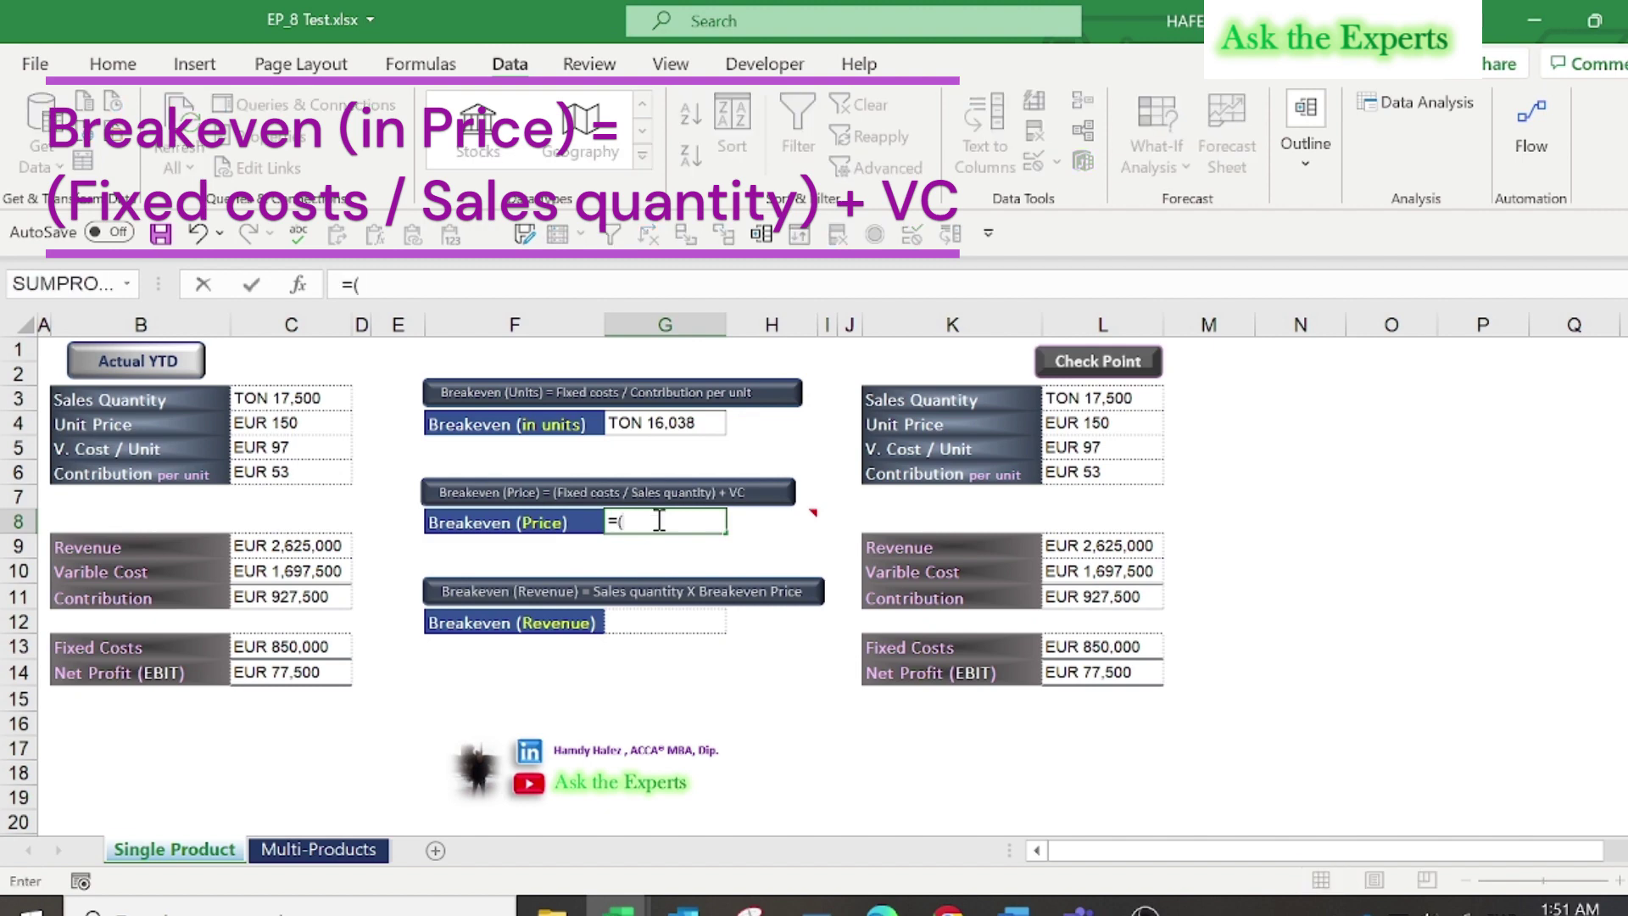
{"action": "left_click", "coordinate": [275, 646]}
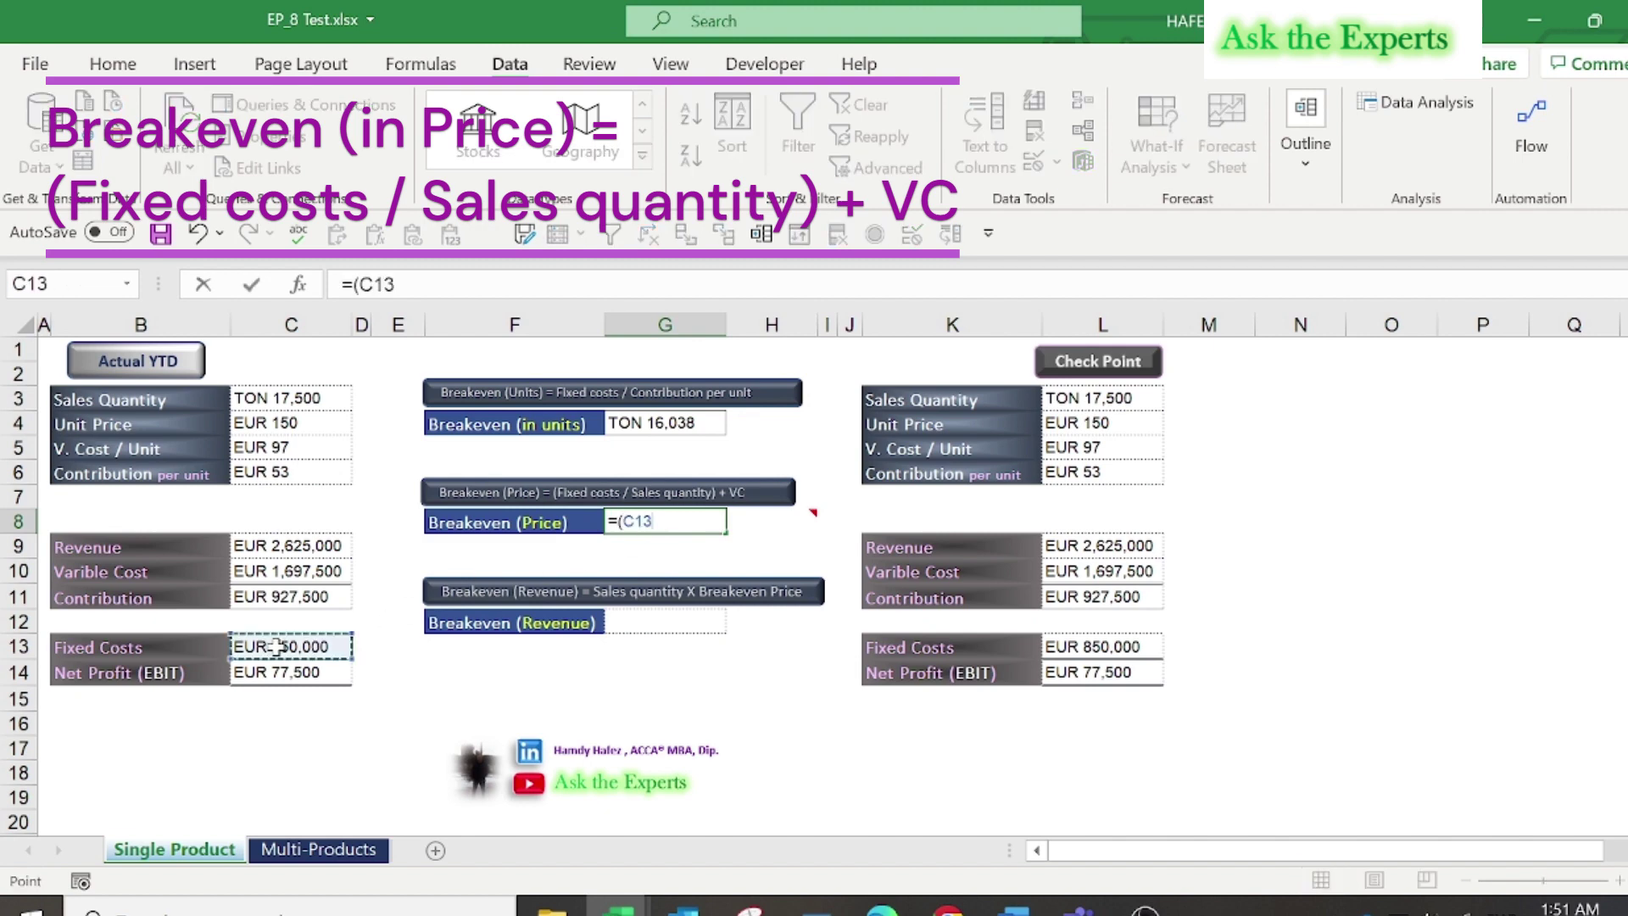
{"action": "type", "text": "/"}
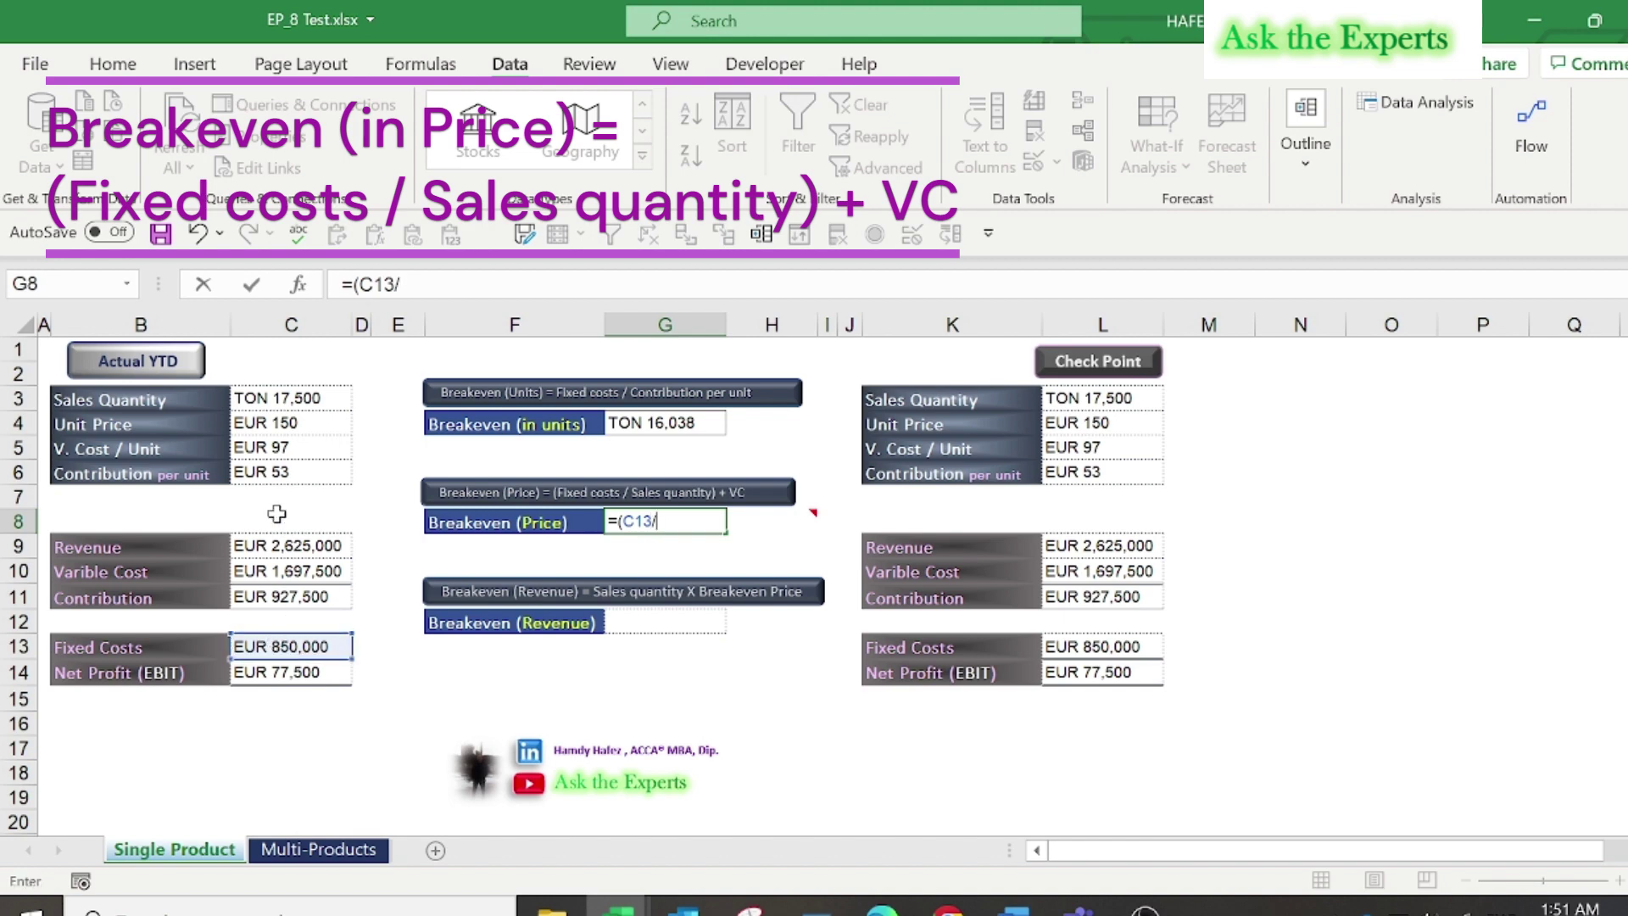
{"action": "left_click", "coordinate": [278, 444]}
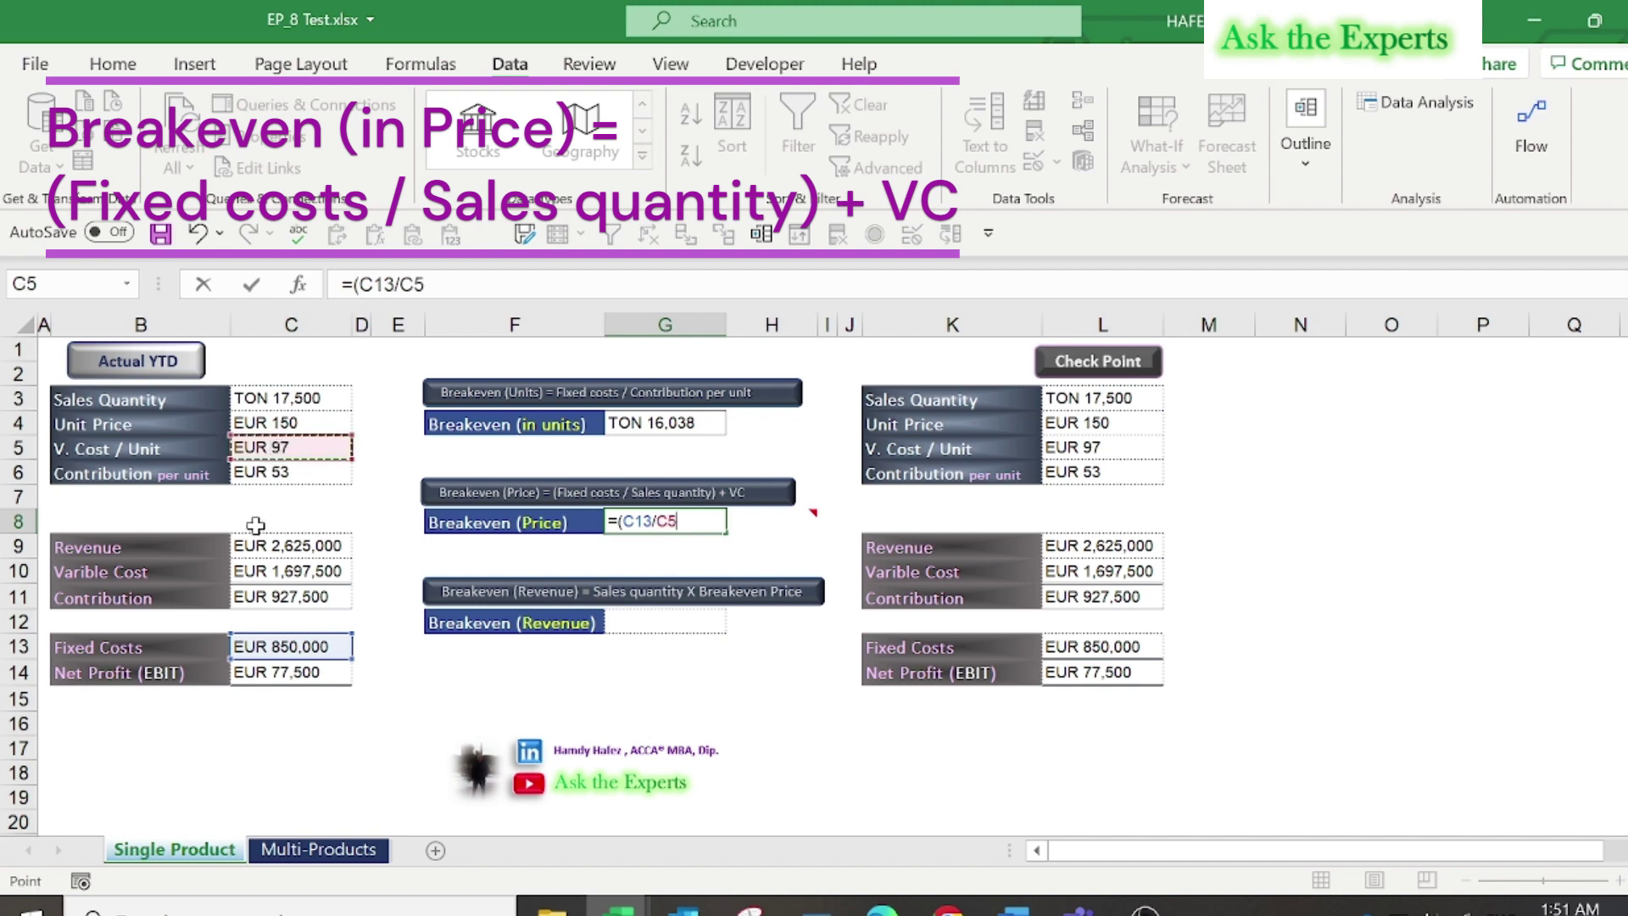
{"action": "left_click", "coordinate": [291, 399]}
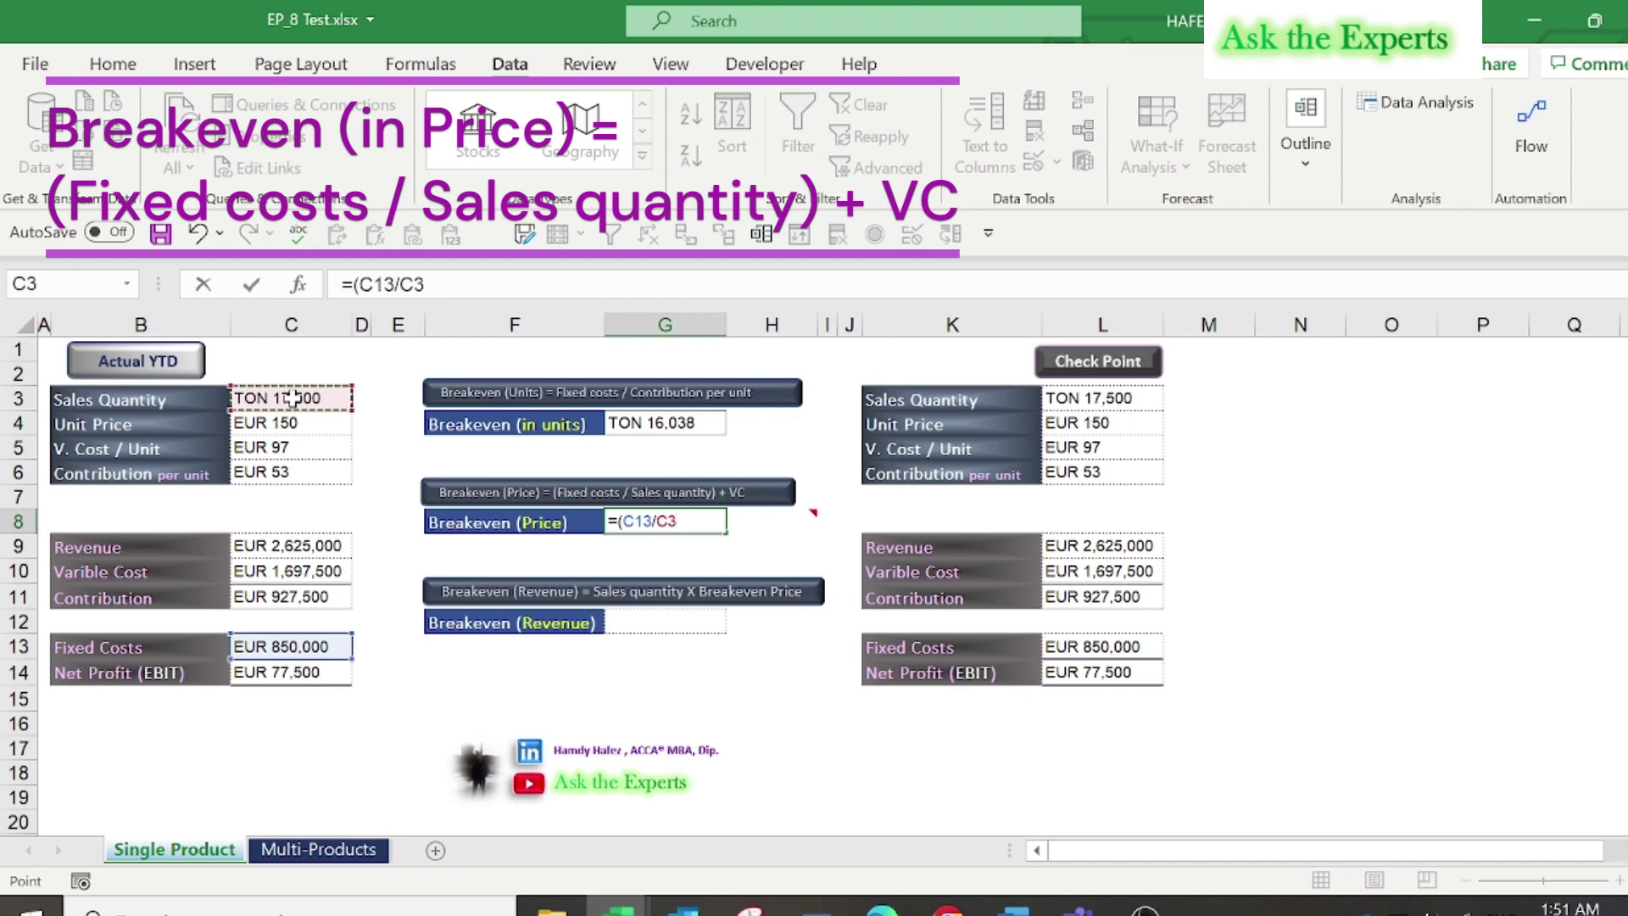
{"action": "type", "text": ")"}
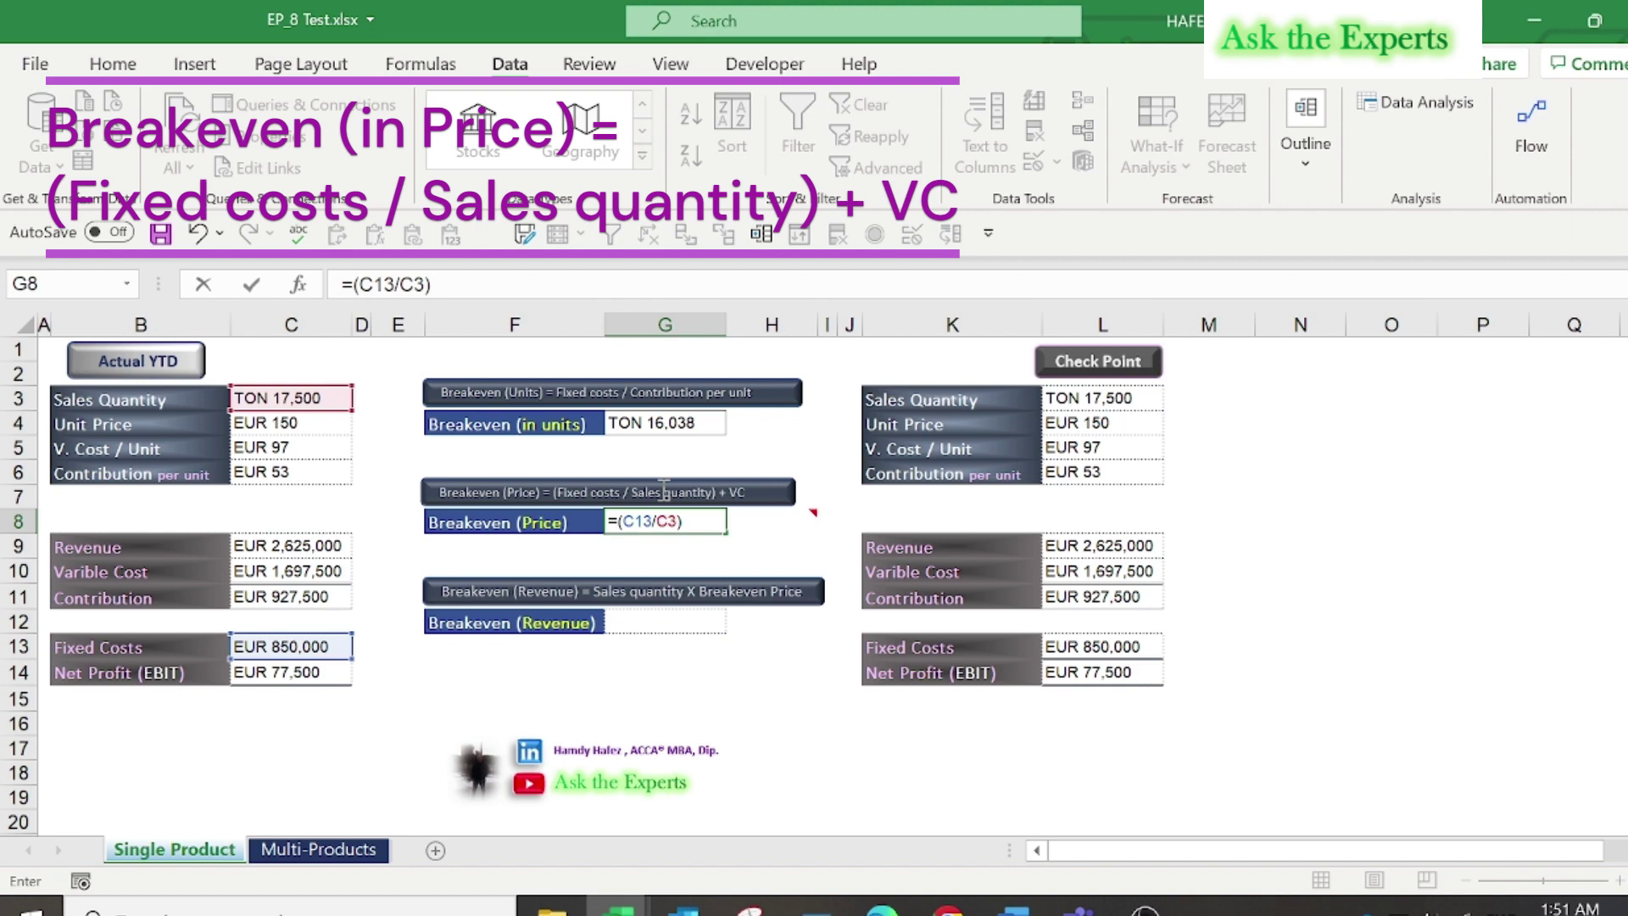
{"action": "type", "text": "+"}
{"action": "left_click", "coordinate": [308, 447]}
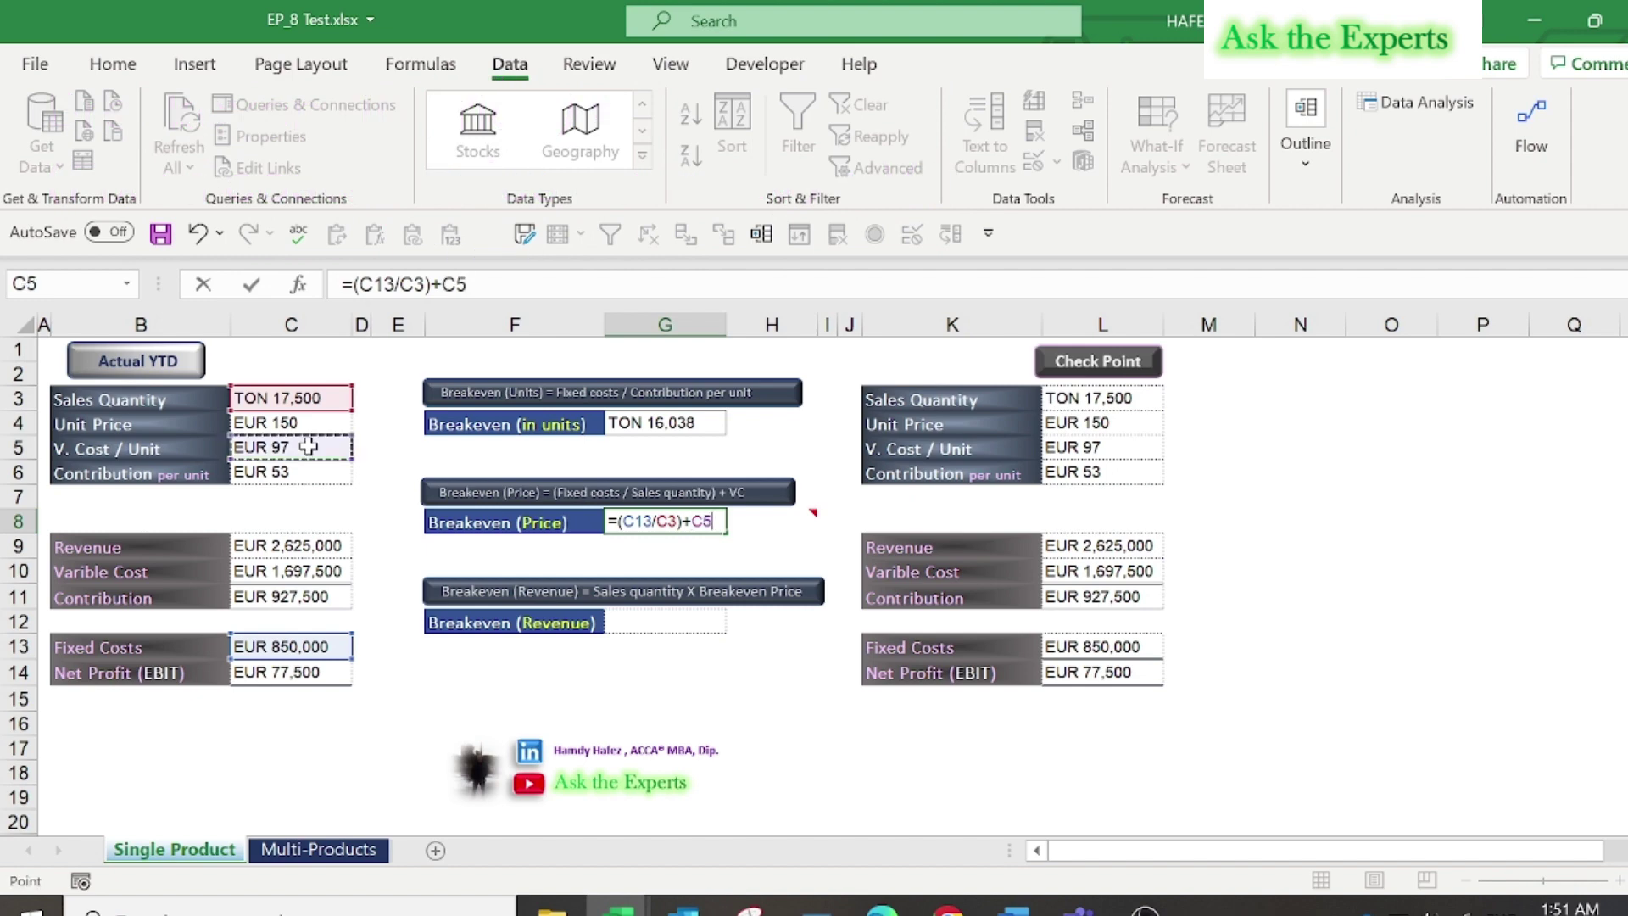
{"action": "key", "text": "Return"}
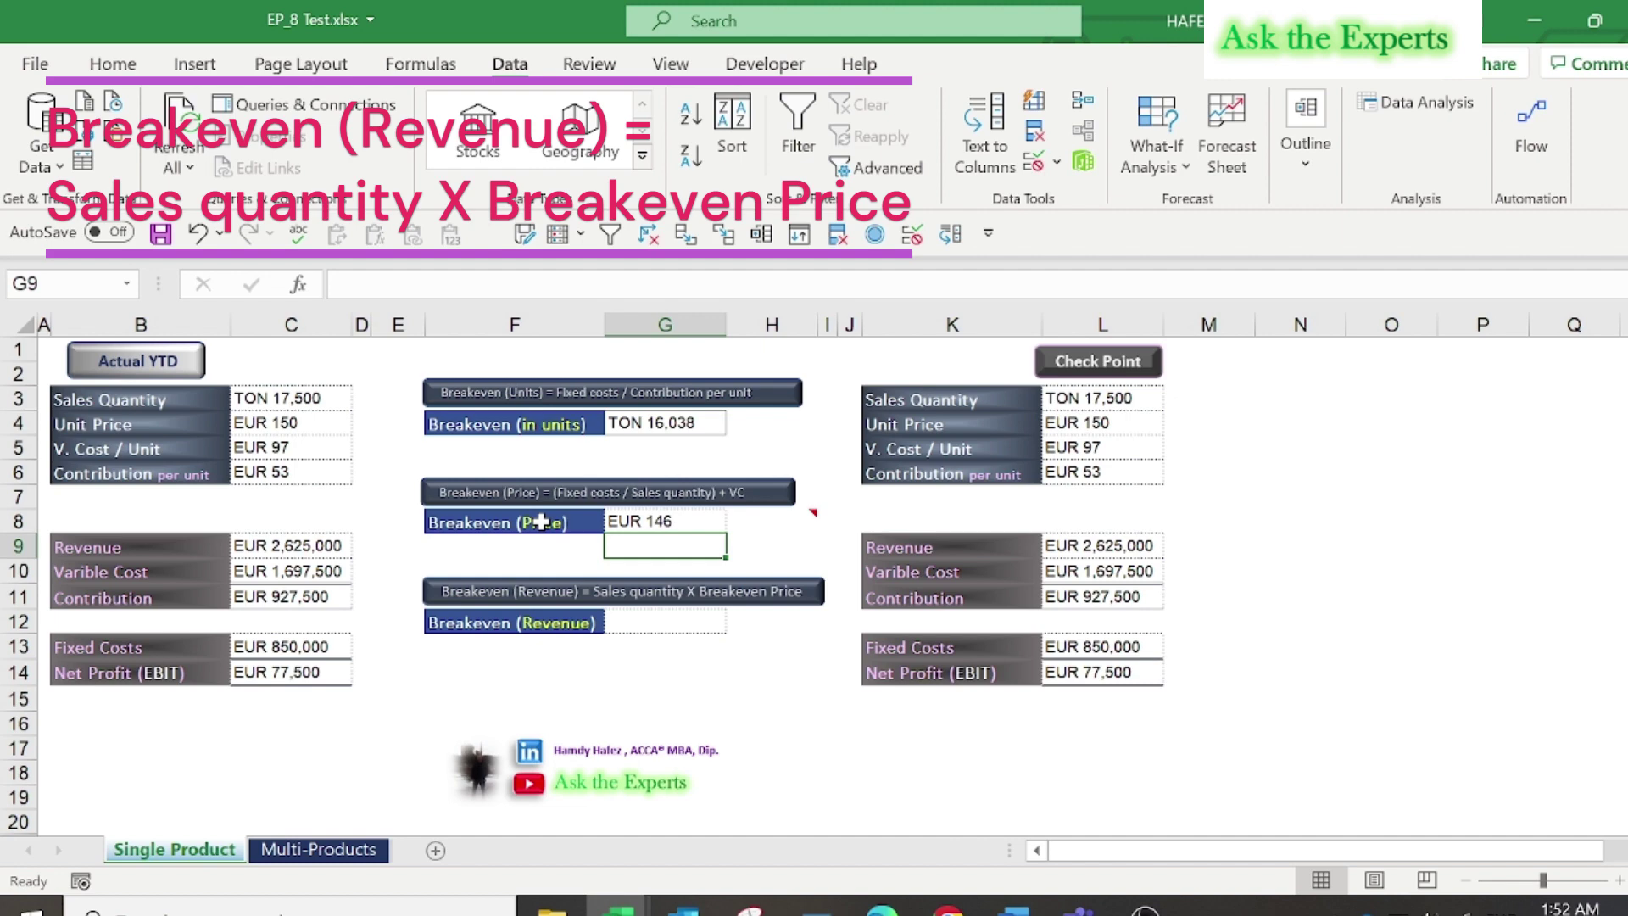
- Calculate the breakeven revenue in G12 as breakeven units times breakeven price, =G4*G8
{"action": "left_click", "coordinate": [669, 616]}
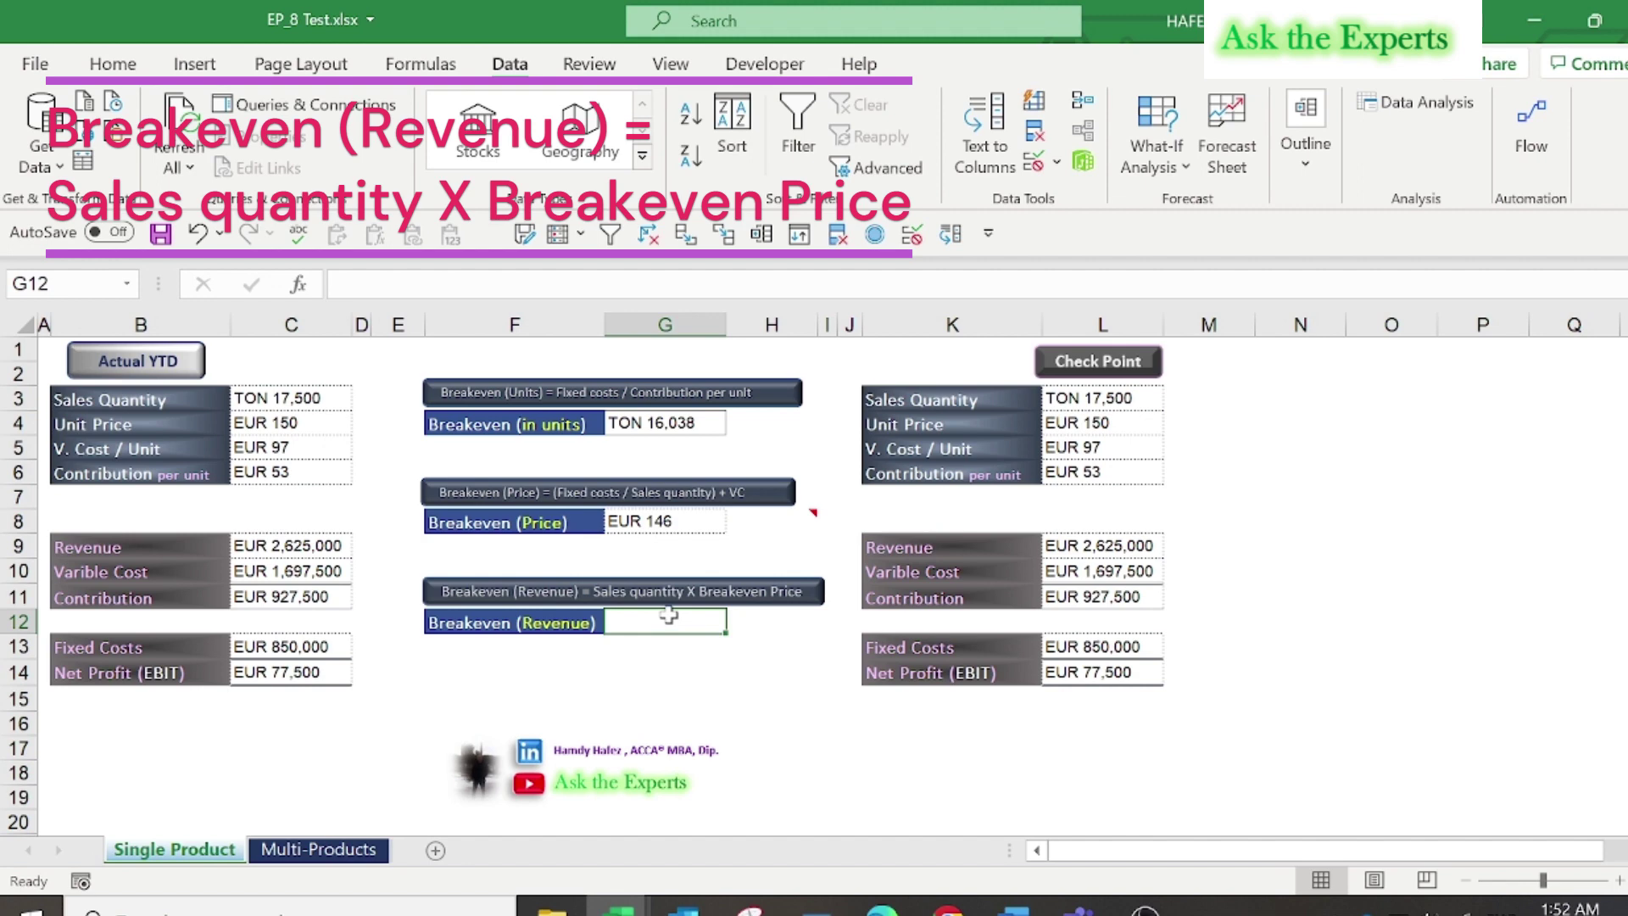
{"action": "type", "text": "="}
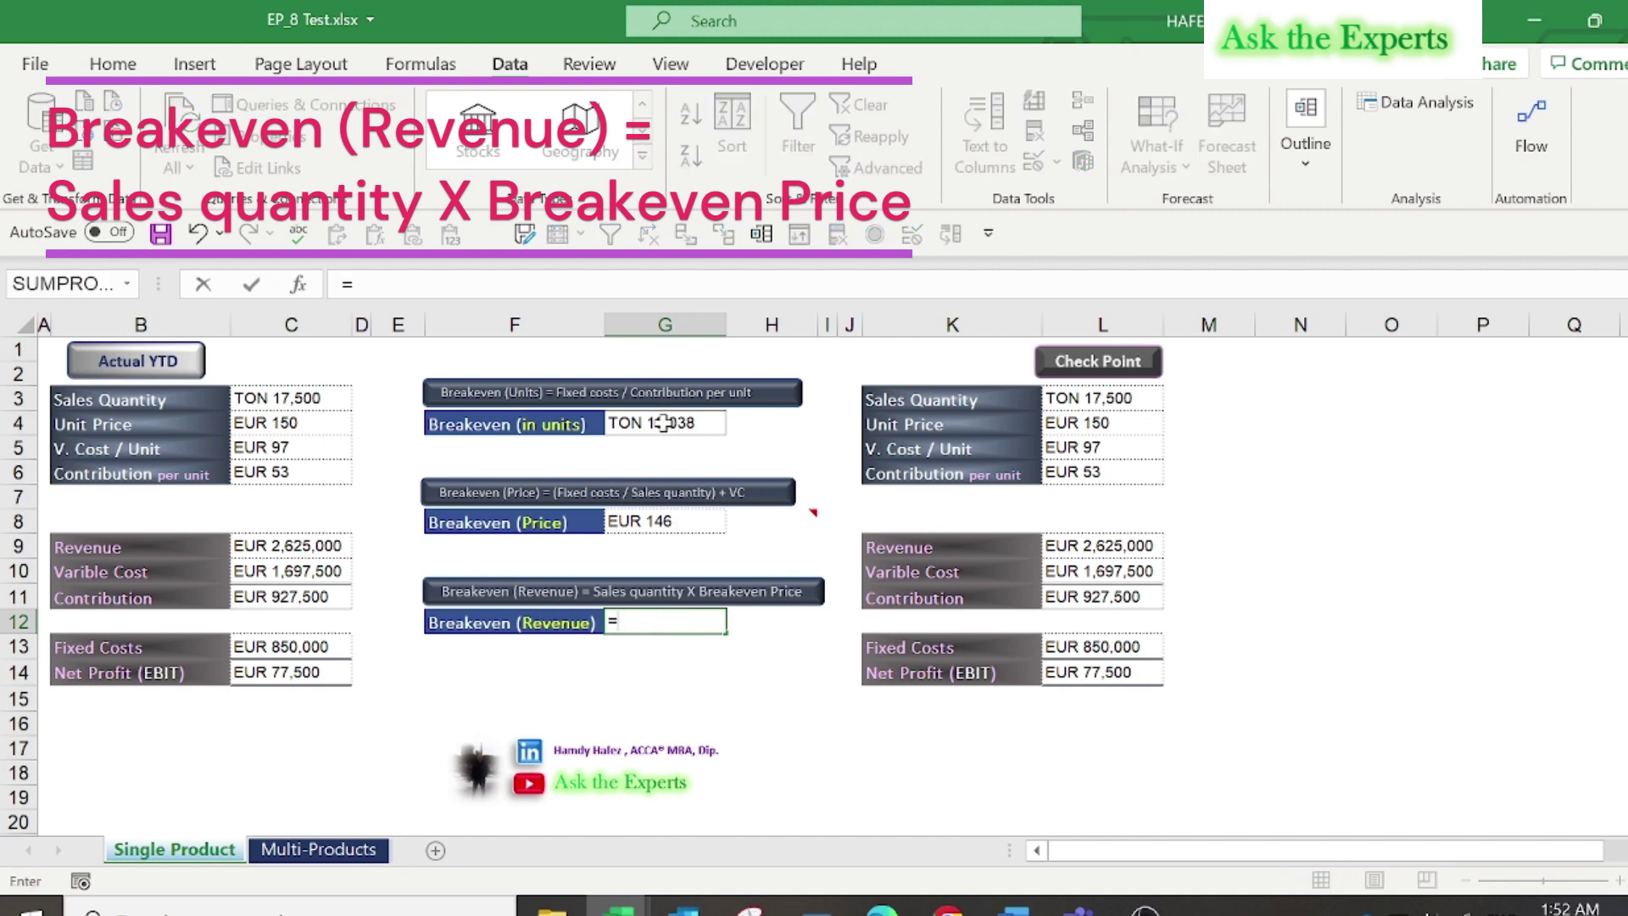
{"action": "left_click", "coordinate": [664, 422]}
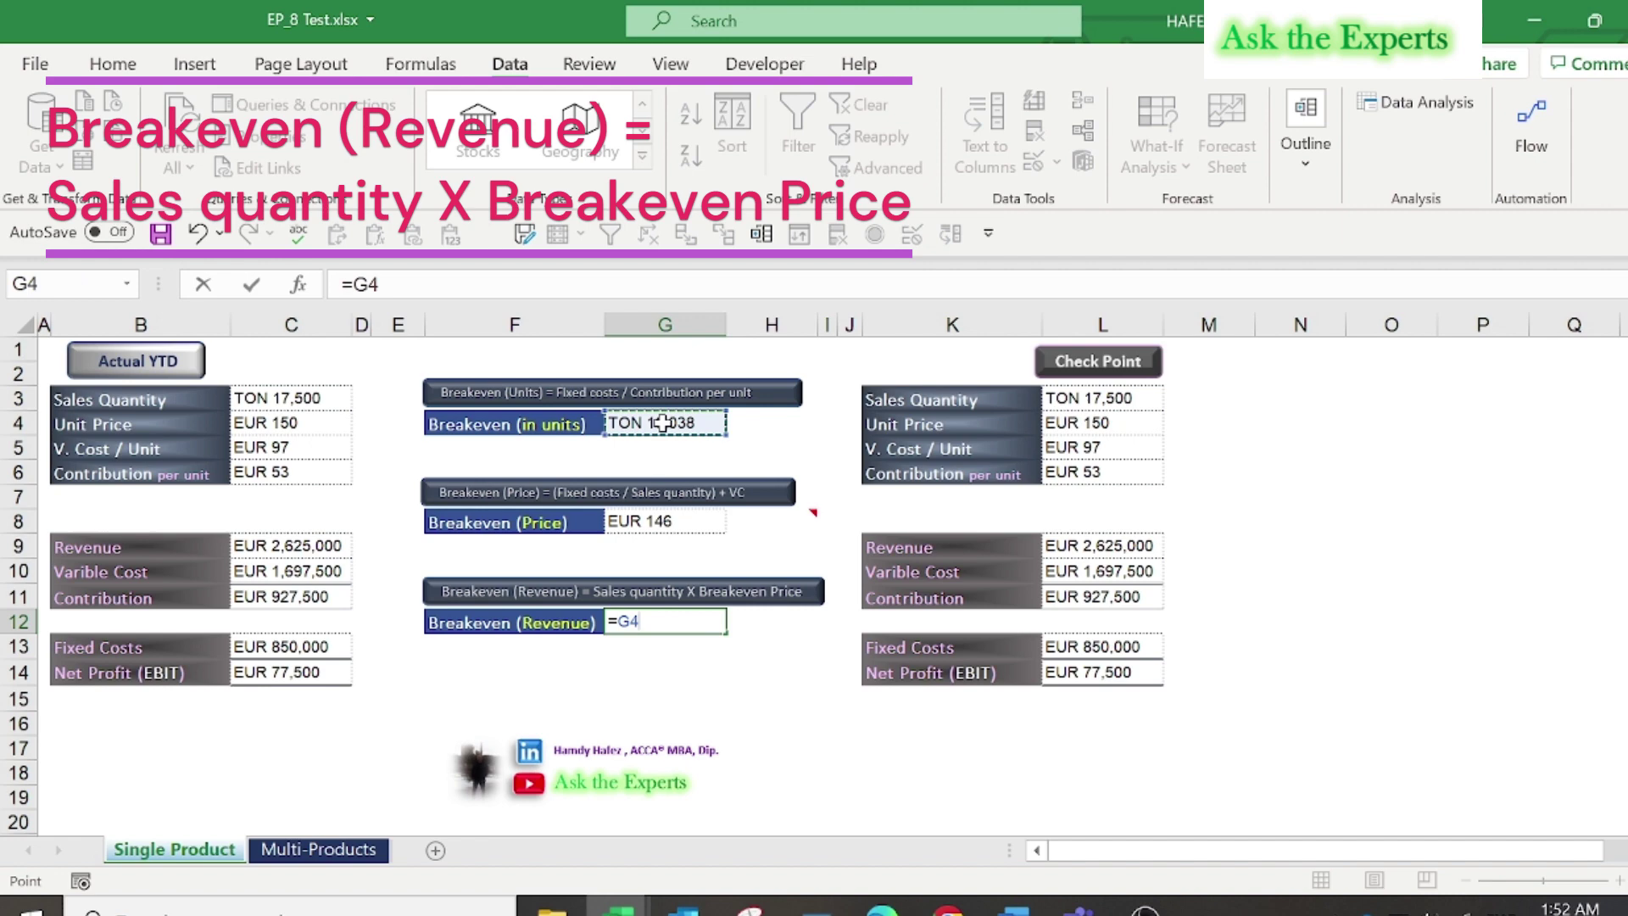
{"action": "type", "text": "*"}
{"action": "left_click", "coordinate": [662, 522]}
{"action": "key", "text": "Return"}
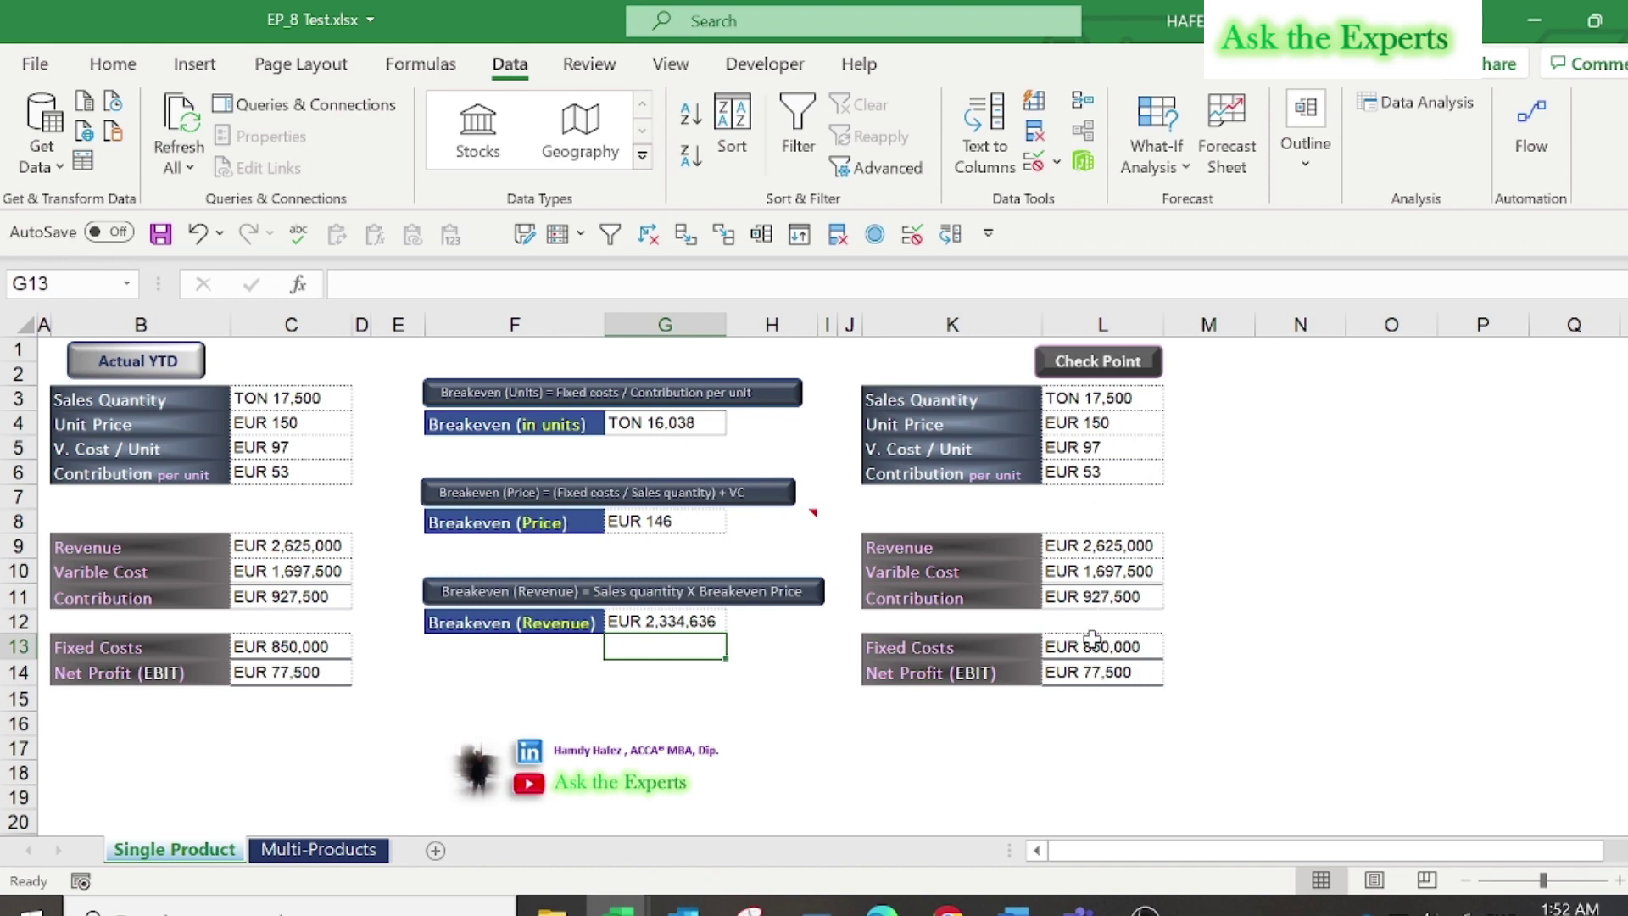
- Run Goal Seek on the Check Point net profit L14 with target 0 by changing sales quantity L3, and undo the change after checking it
{"action": "left_click", "coordinate": [1085, 671]}
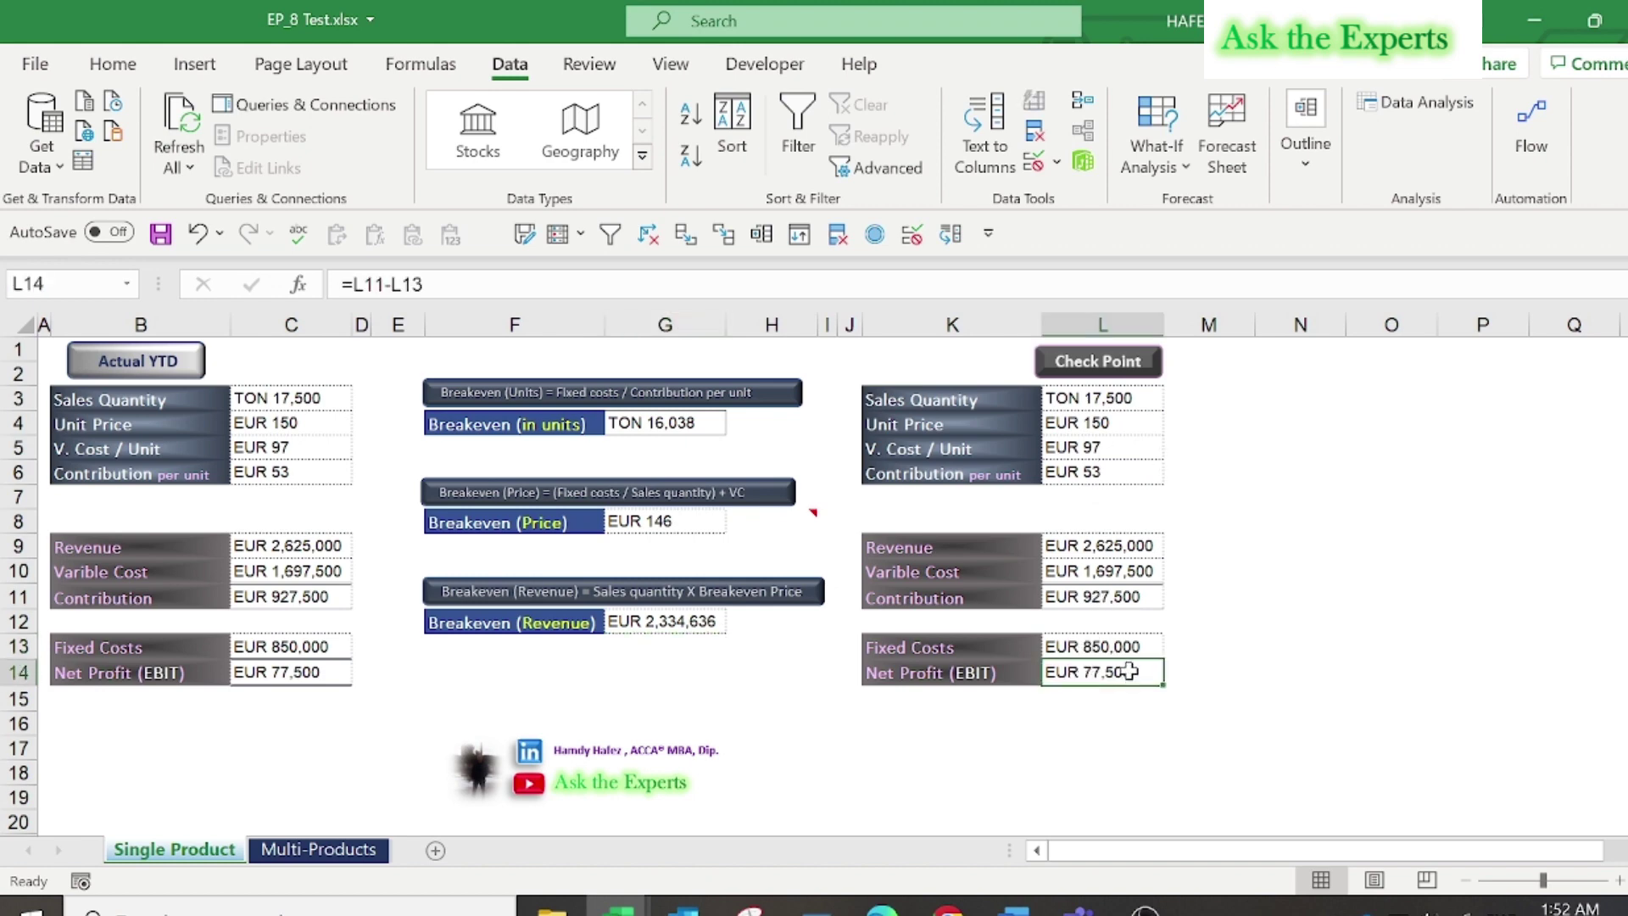
{"action": "left_click", "coordinate": [1175, 142]}
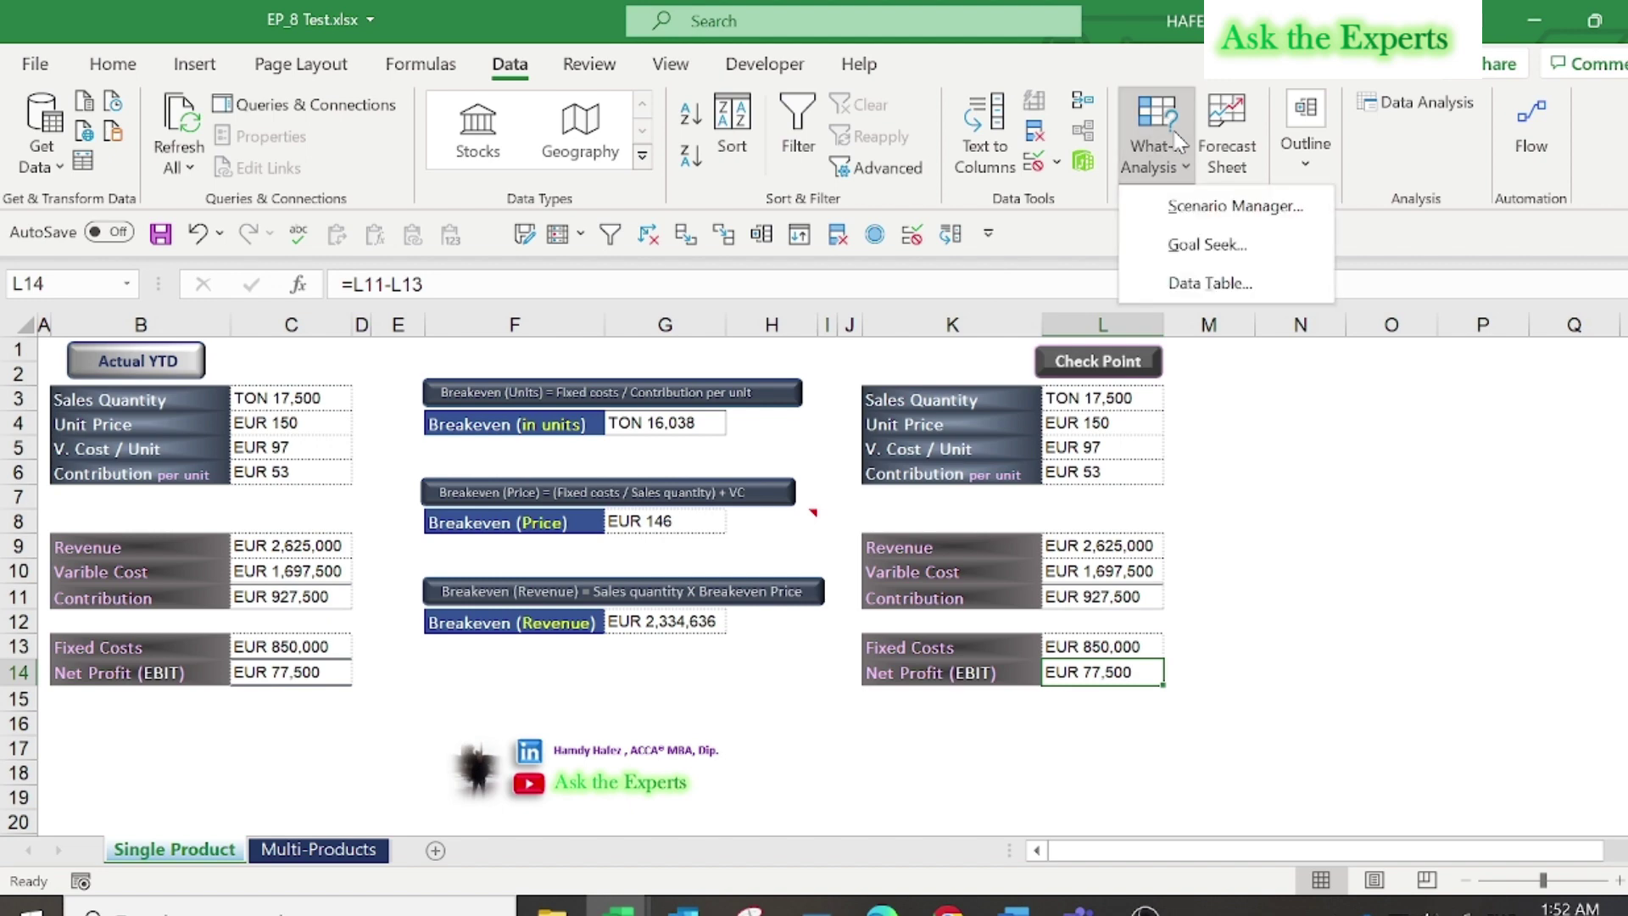
{"action": "left_click", "coordinate": [1208, 245]}
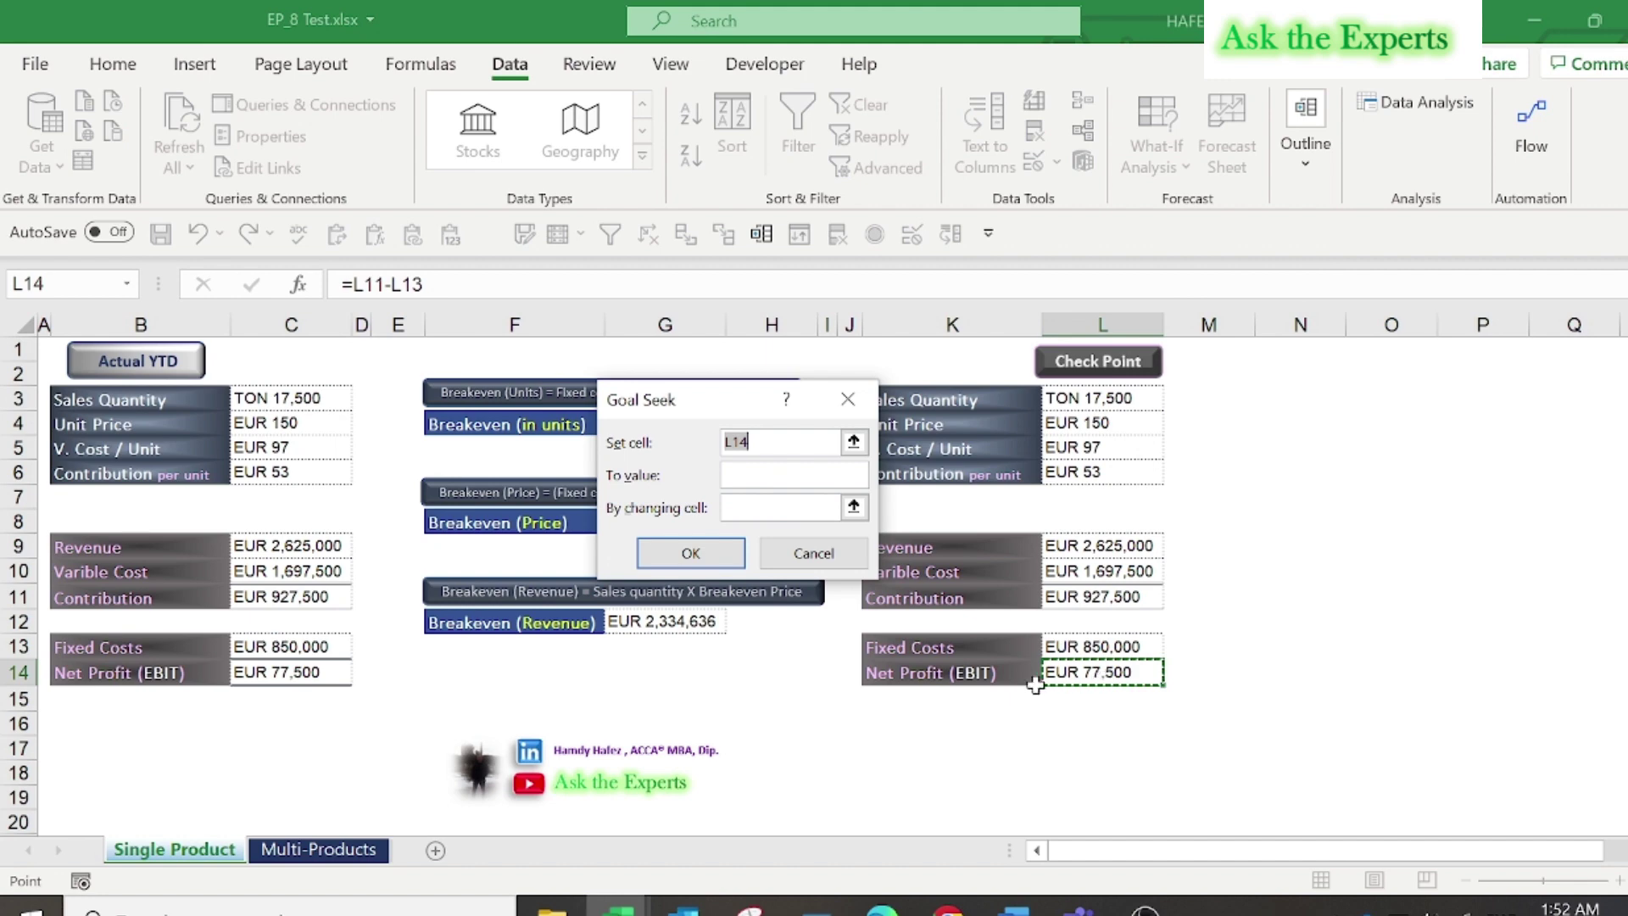
{"action": "left_click", "coordinate": [821, 471]}
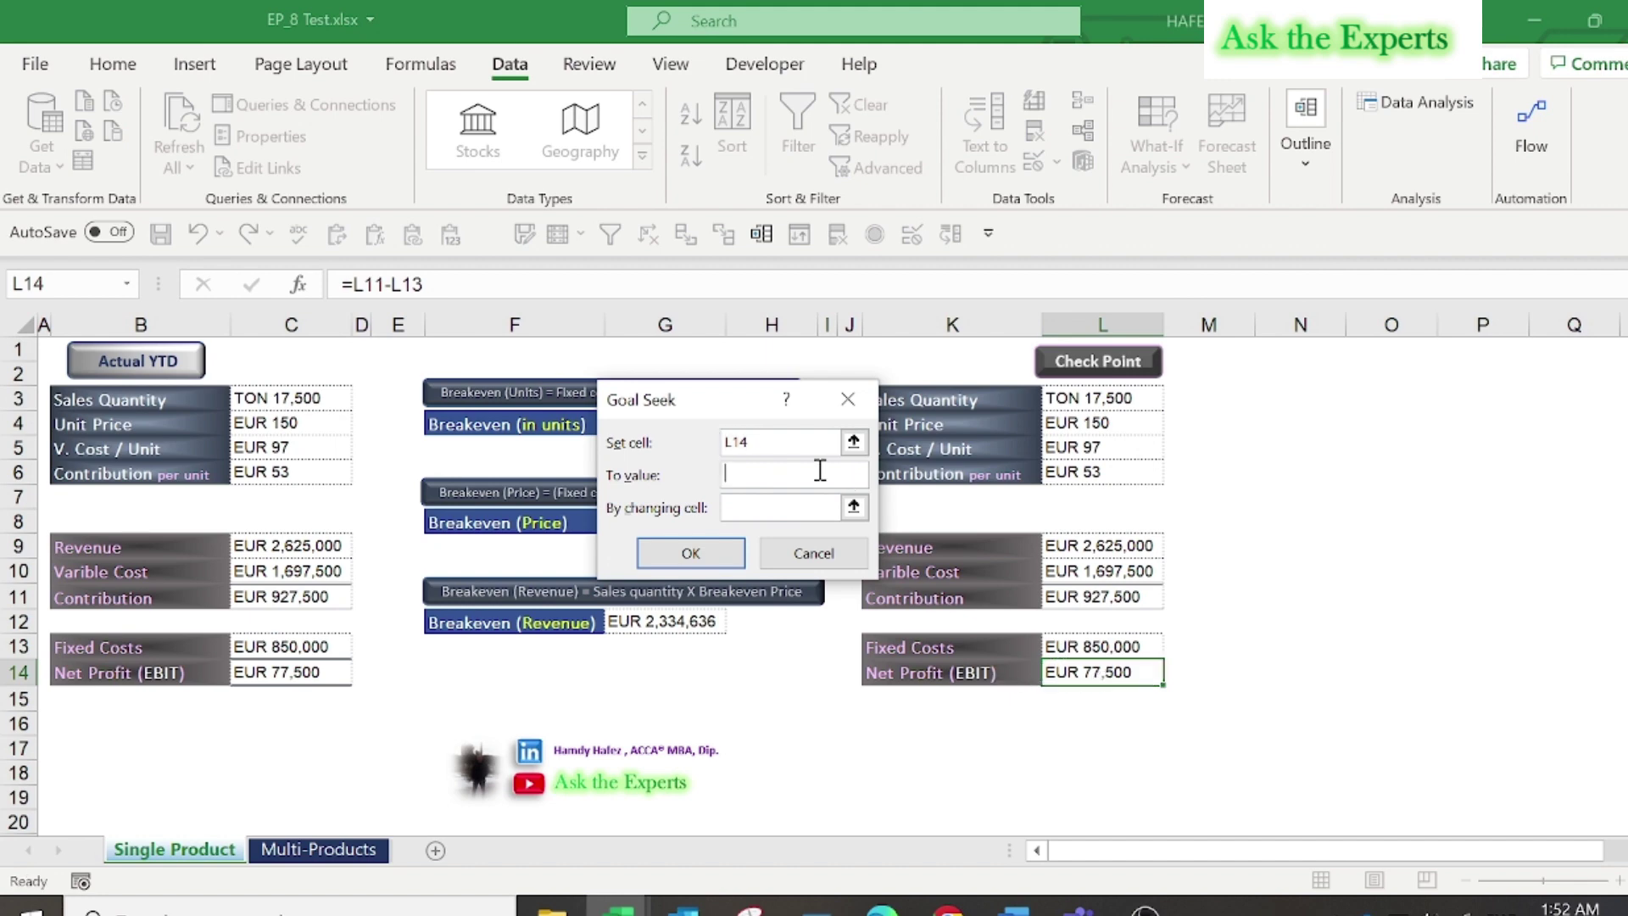
{"action": "type", "text": "0"}
{"action": "left_click", "coordinate": [798, 507]}
{"action": "left_click", "coordinate": [1117, 397]}
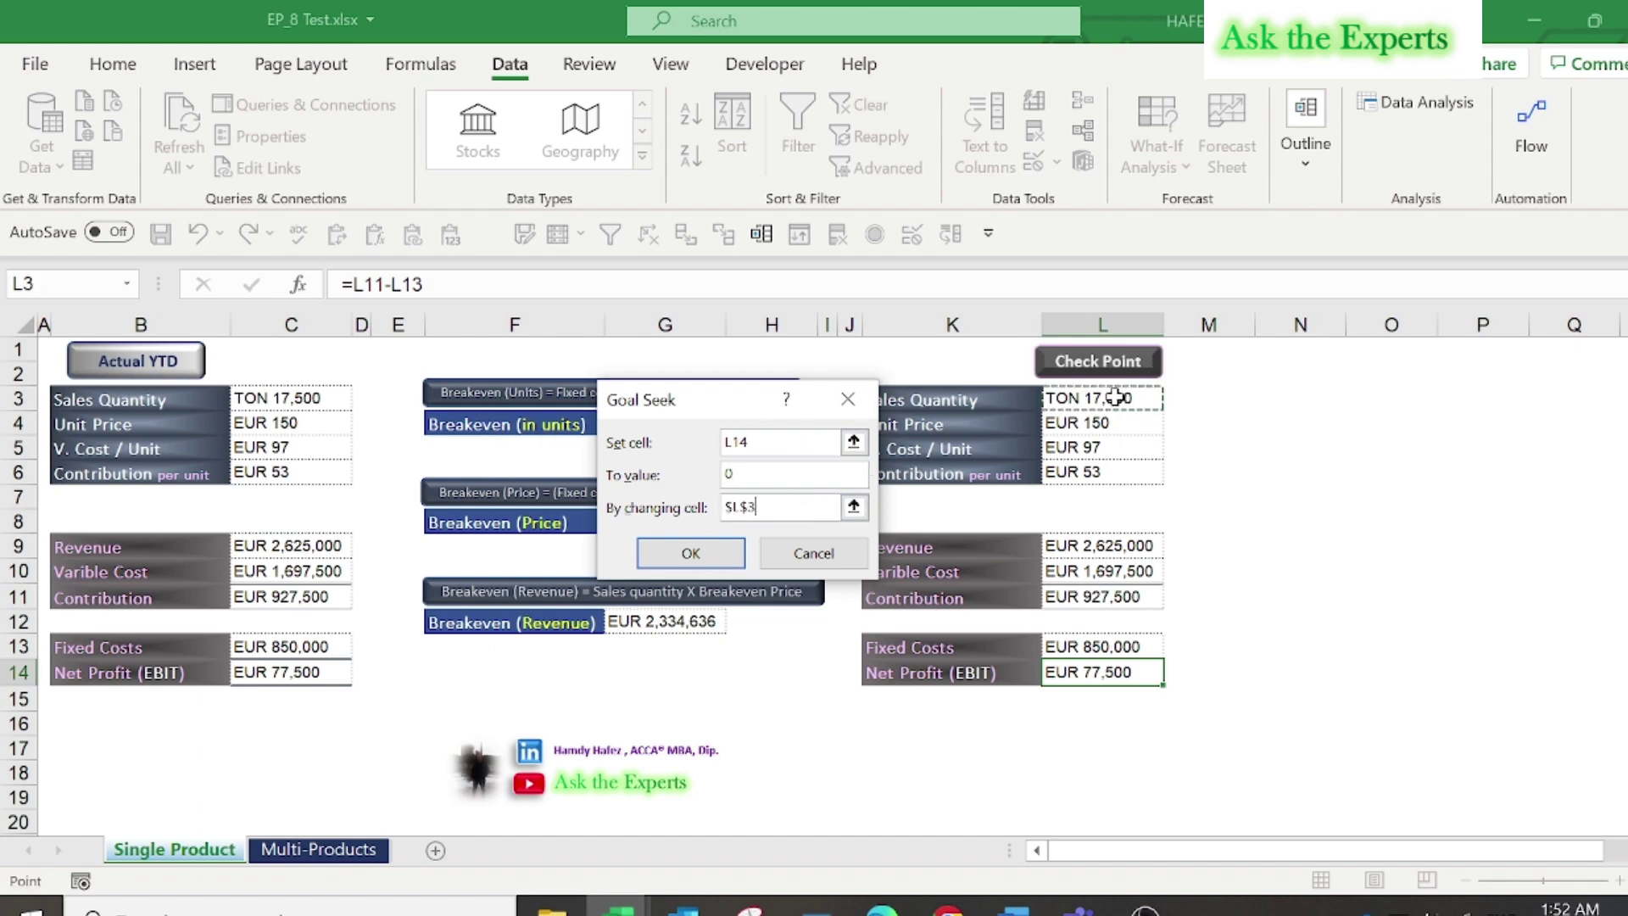
{"action": "left_click", "coordinate": [687, 560]}
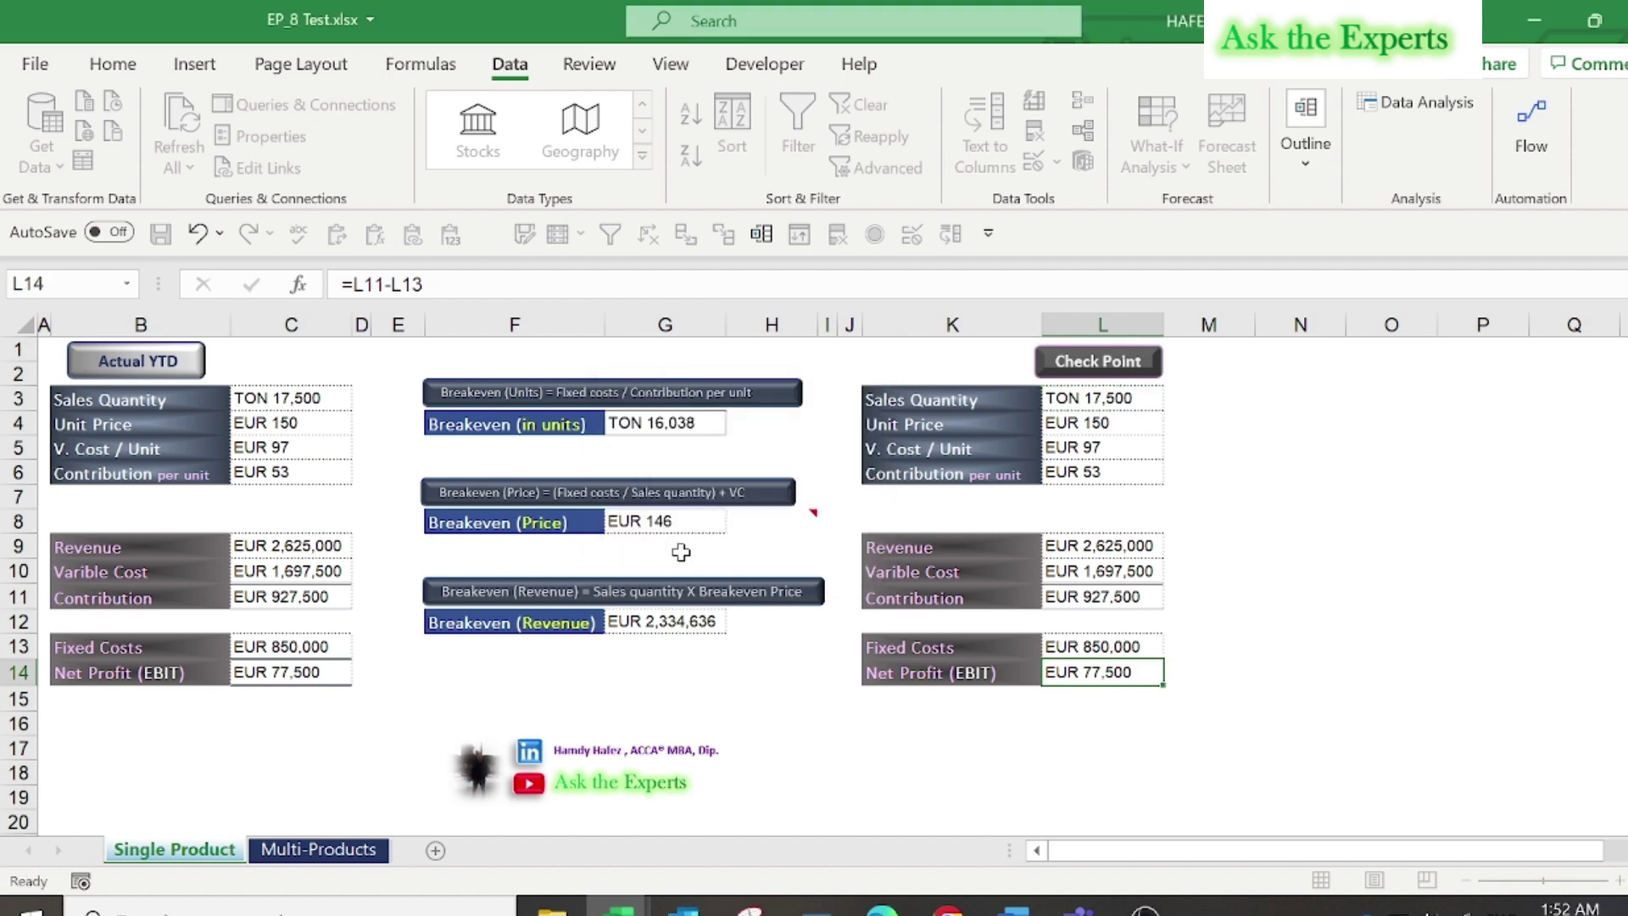
{"action": "left_click", "coordinate": [700, 555]}
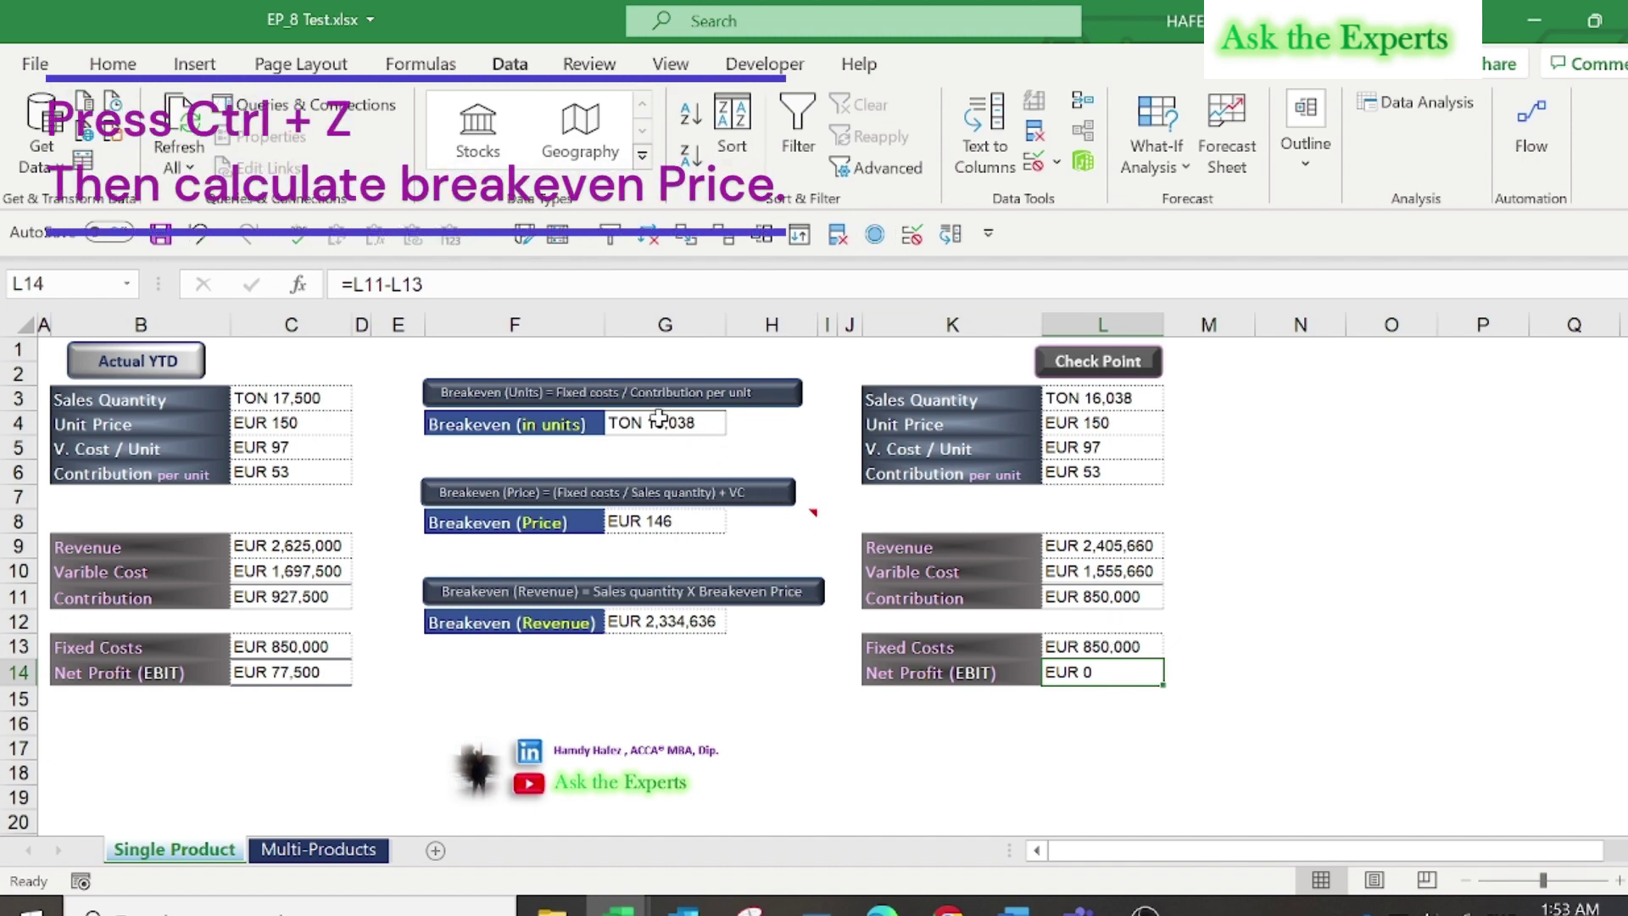
{"action": "key", "text": "ctrl+z"}
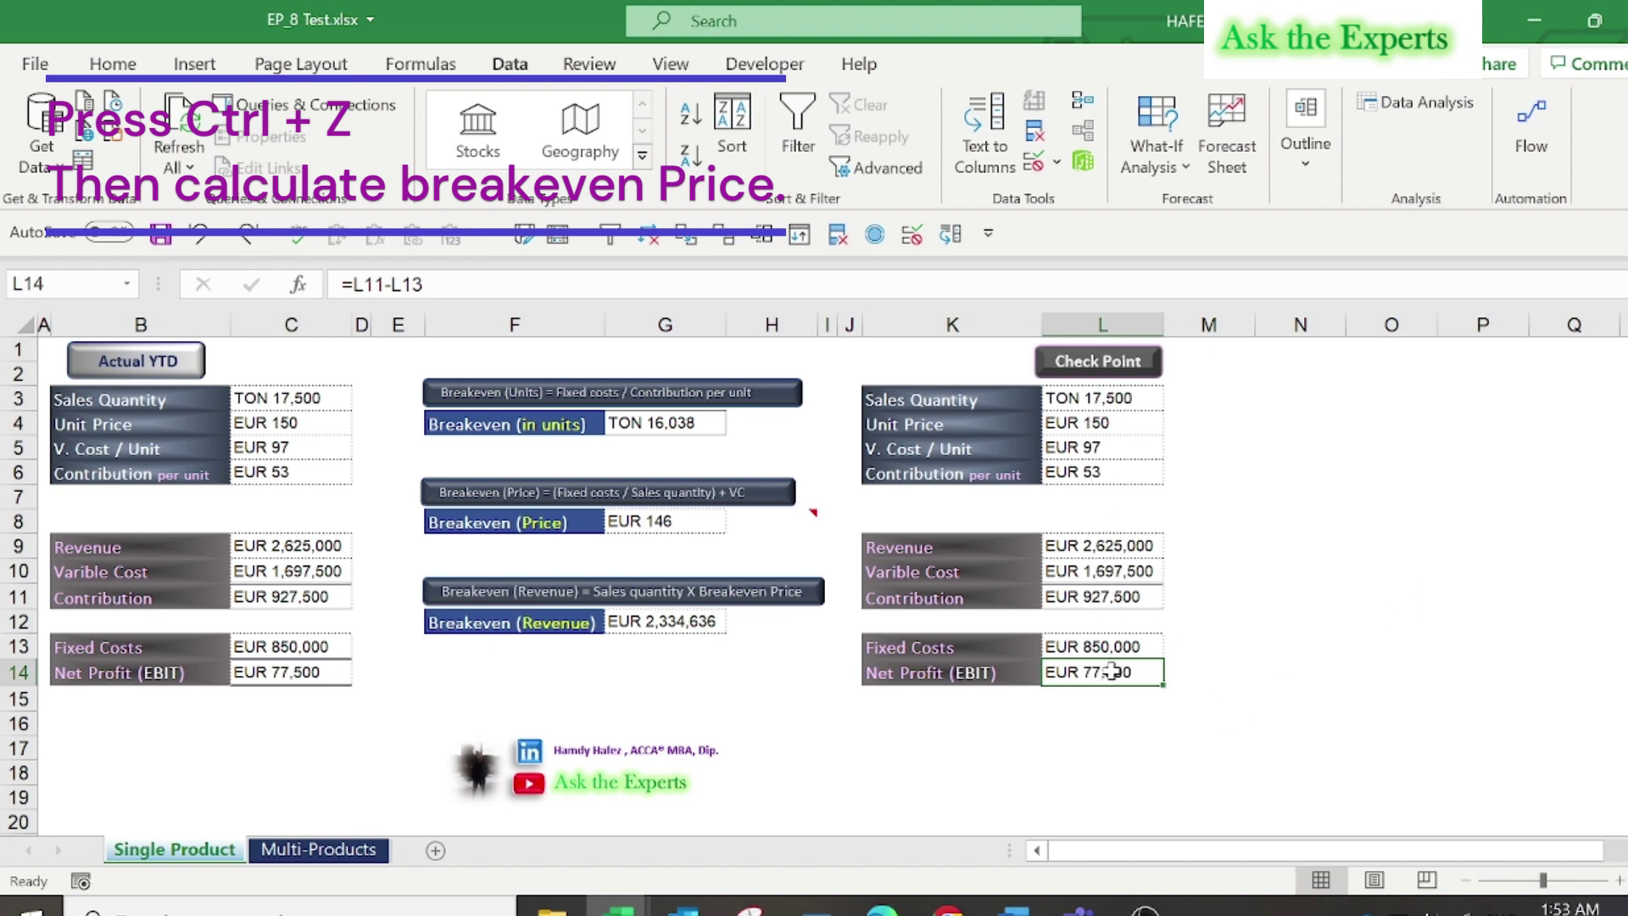
- Run Goal Seek on the Check Point net profit L14 with target 0 by changing unit price L4, and keep the solution
{"action": "left_click", "coordinate": [1154, 153]}
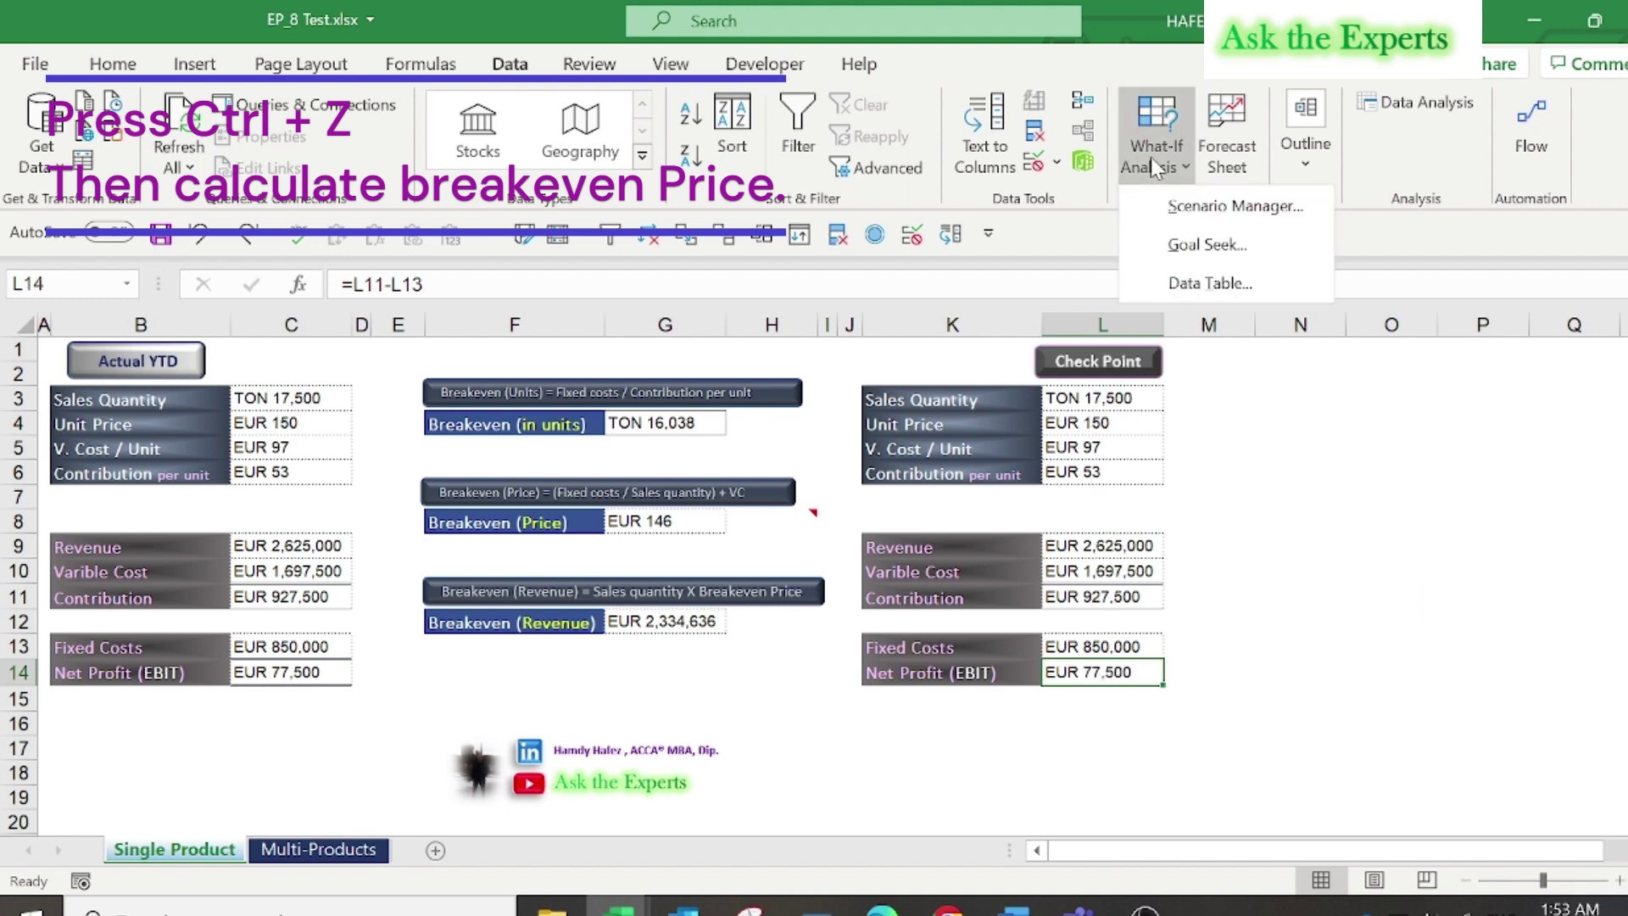
{"action": "left_click", "coordinate": [1221, 248]}
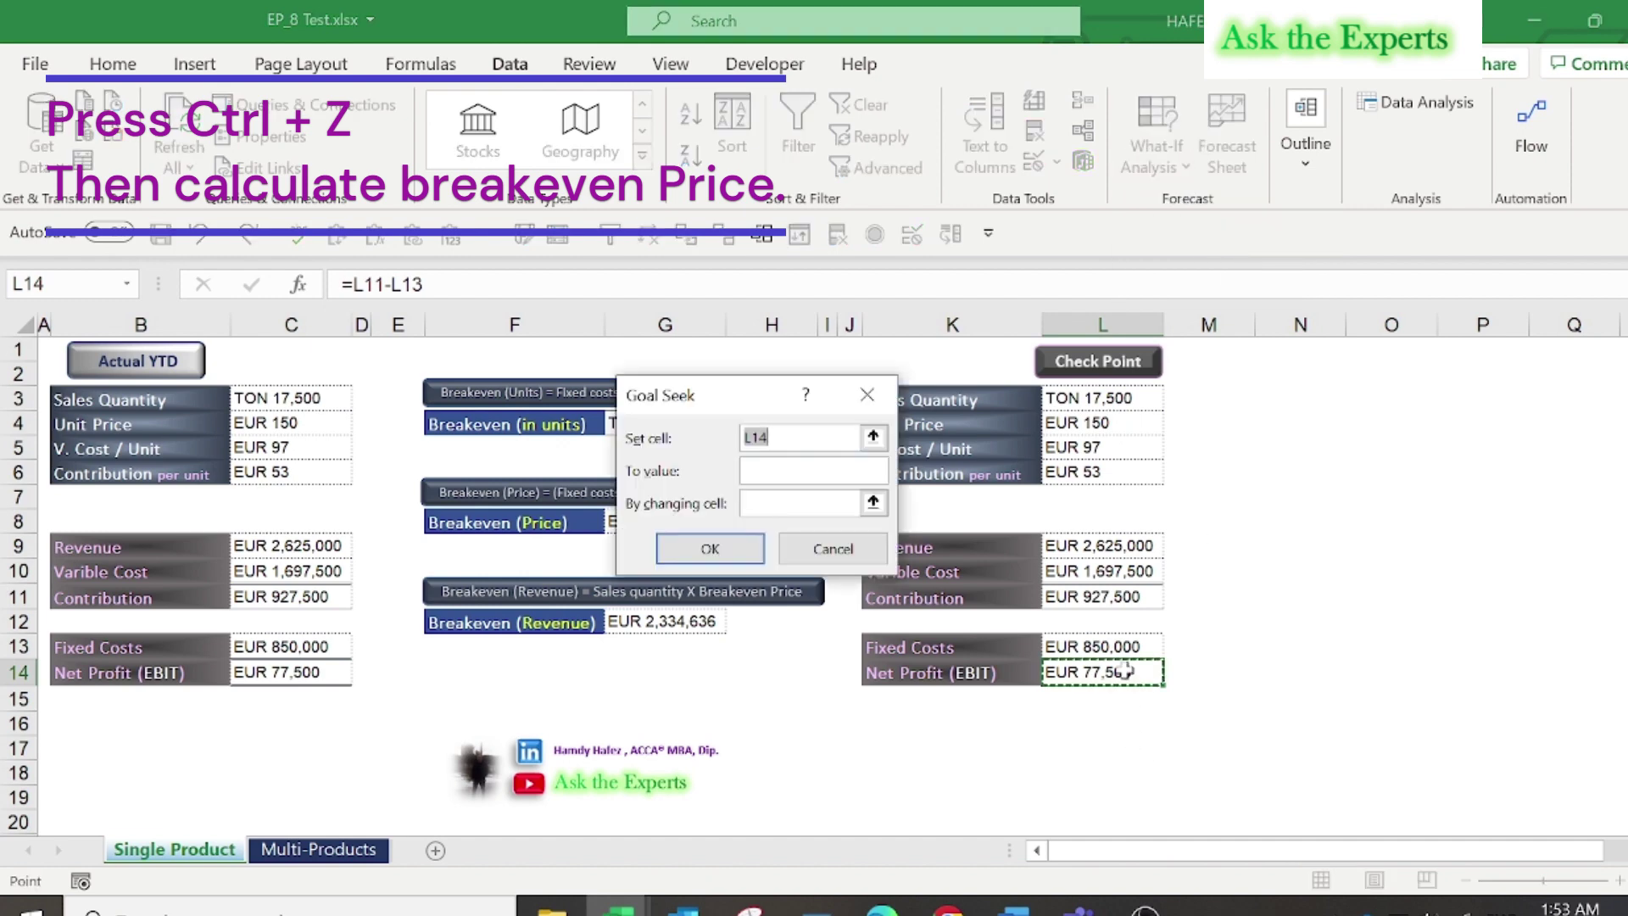
{"action": "left_click", "coordinate": [776, 471]}
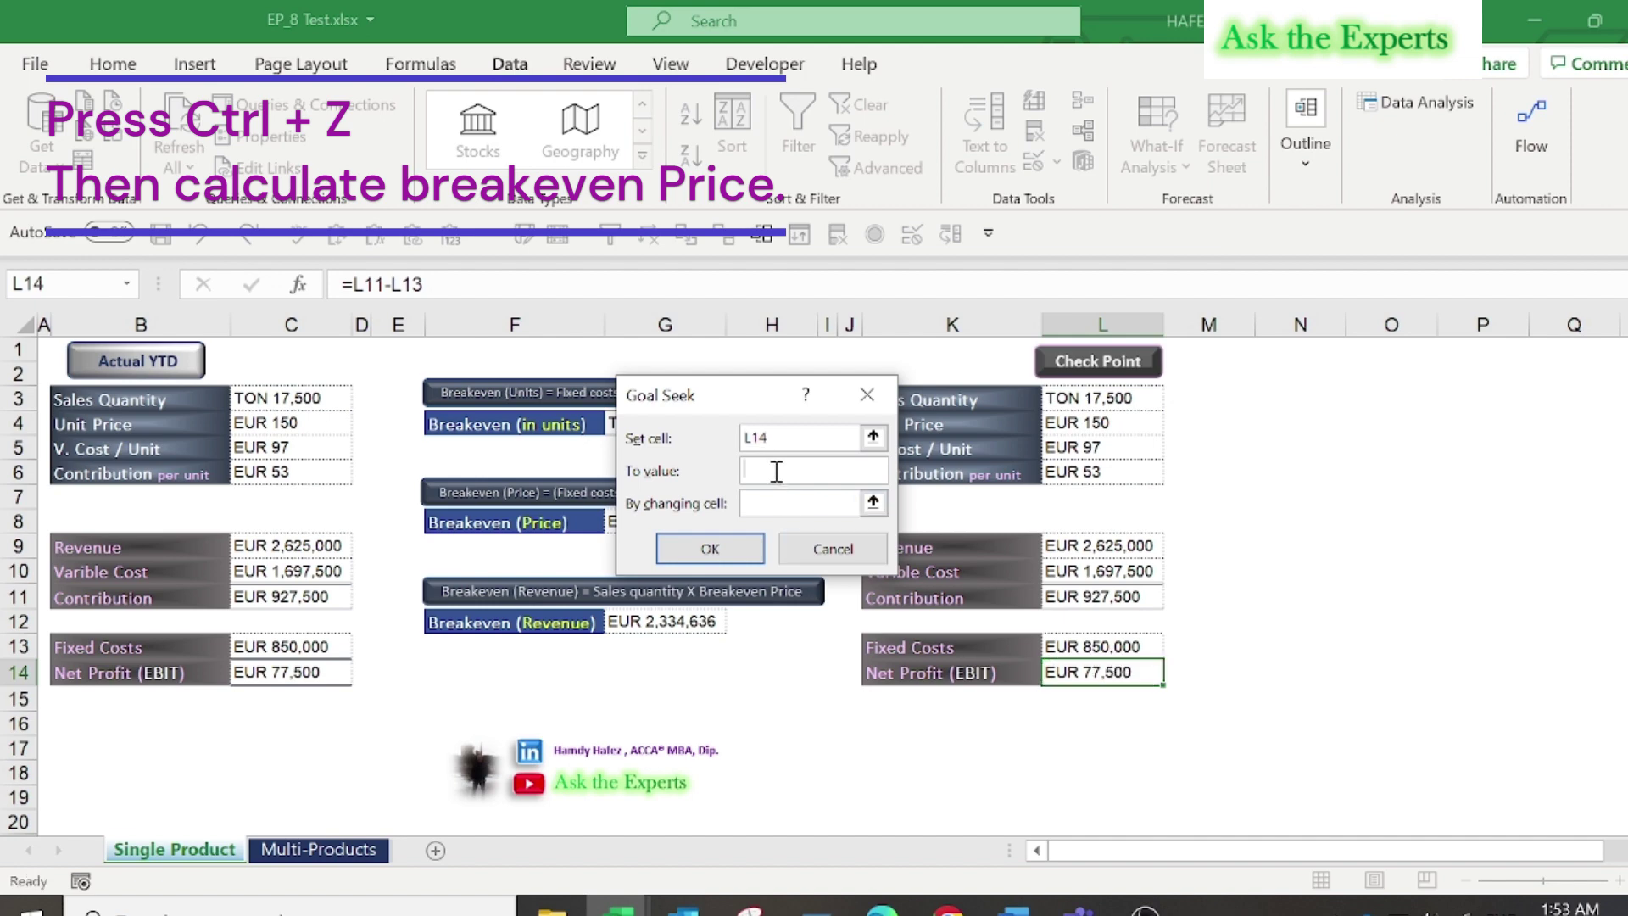
{"action": "type", "text": "0"}
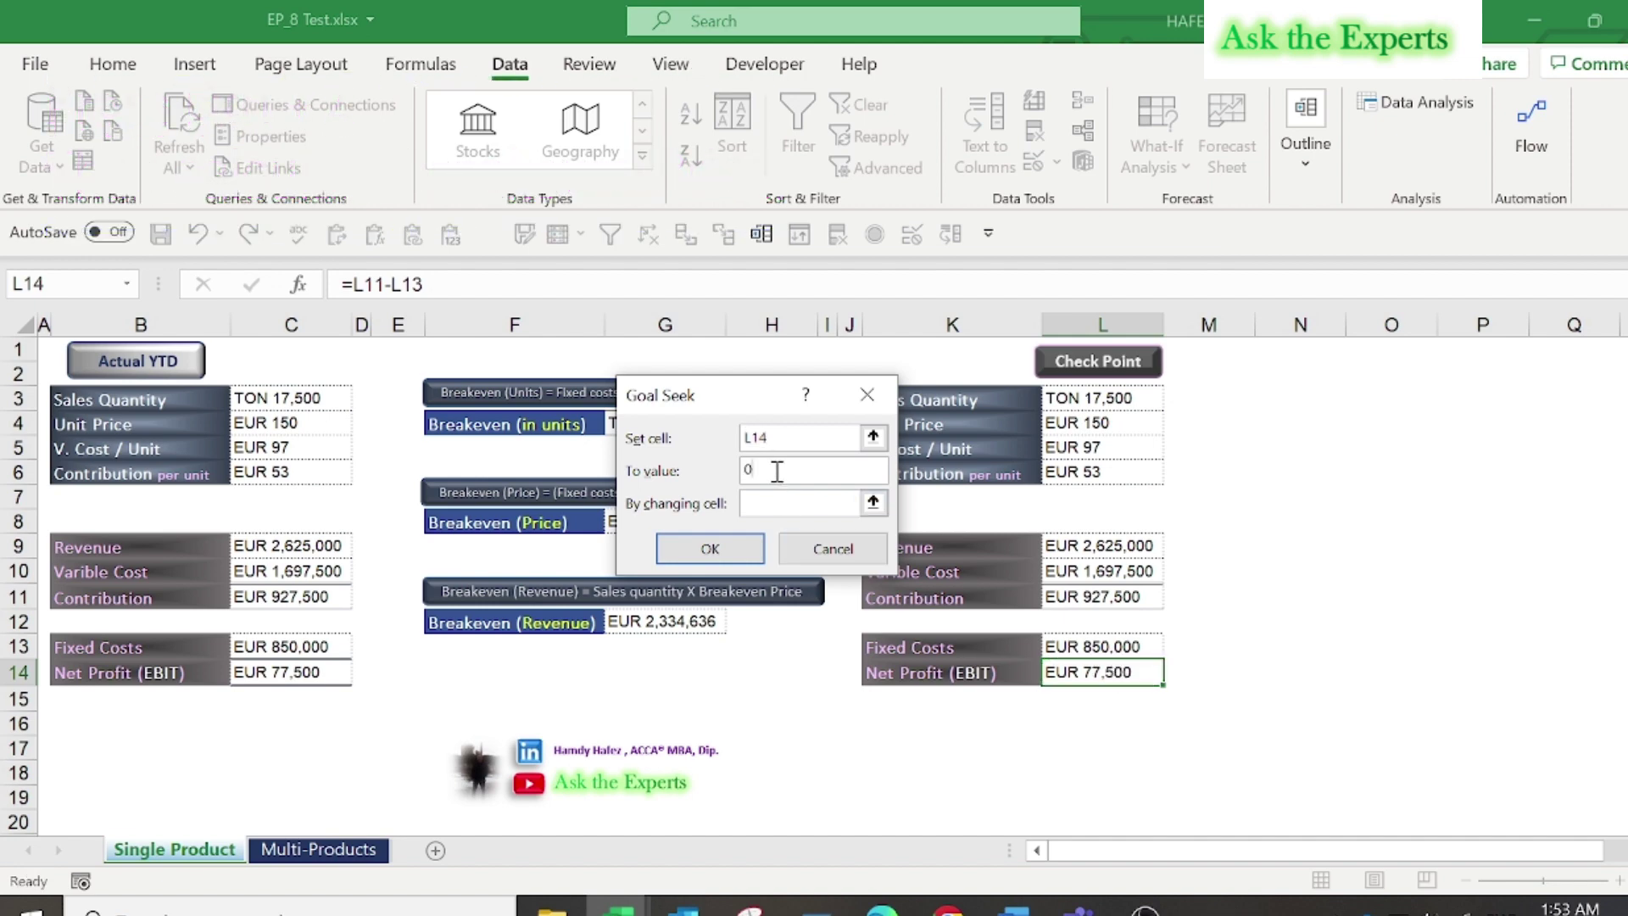
{"action": "left_click", "coordinate": [773, 501]}
{"action": "left_click", "coordinate": [1081, 426]}
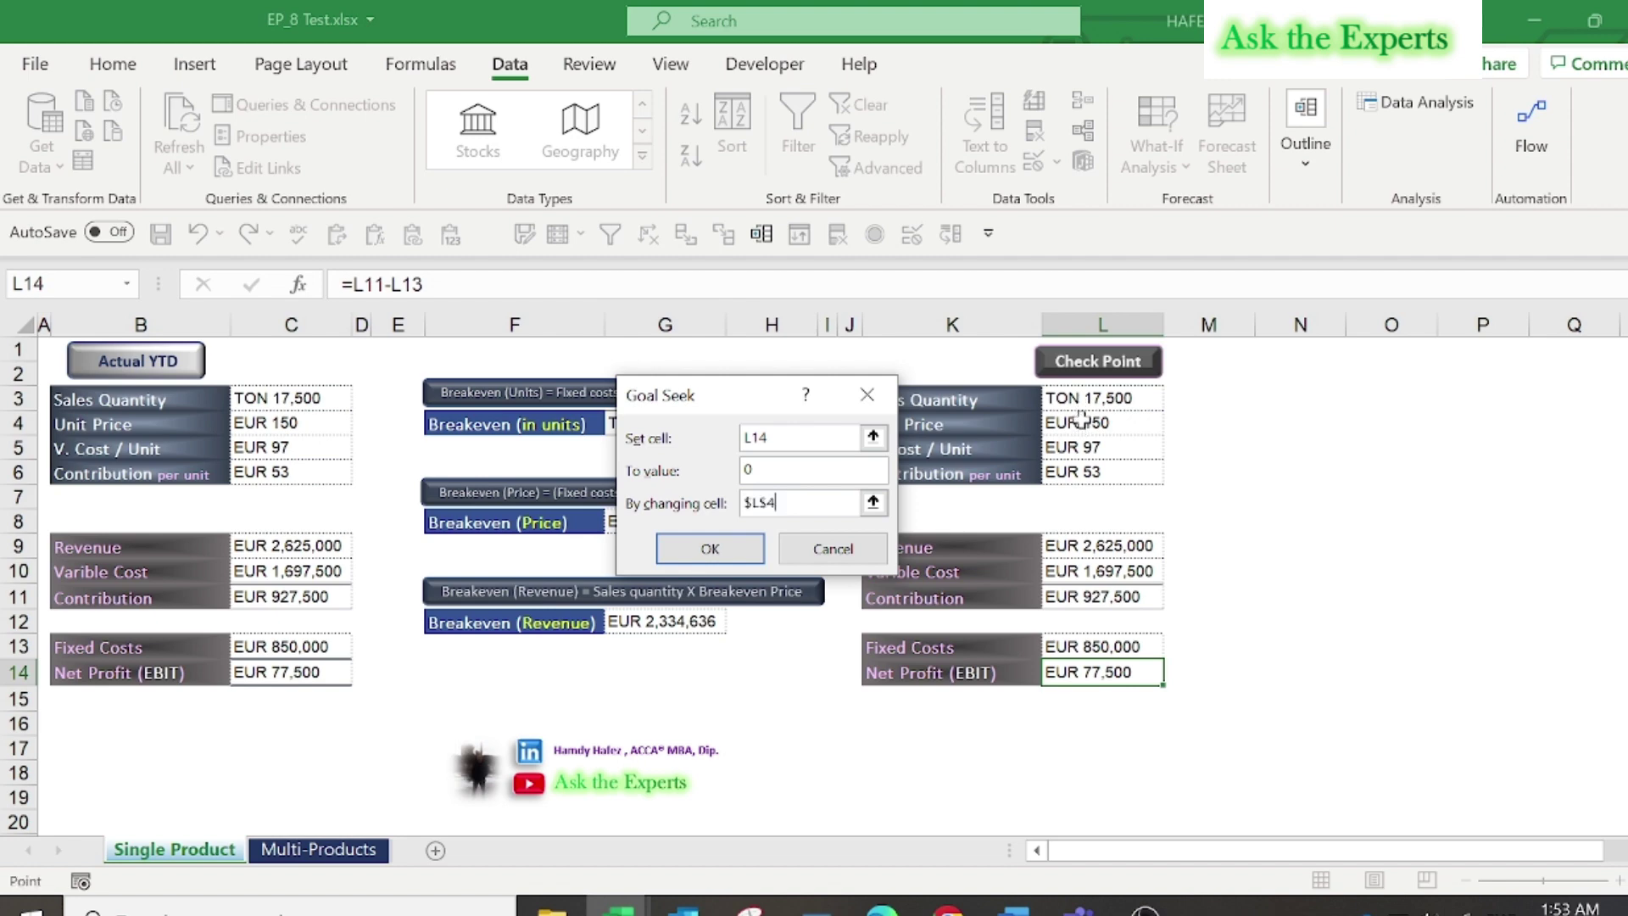
{"action": "left_click", "coordinate": [719, 550]}
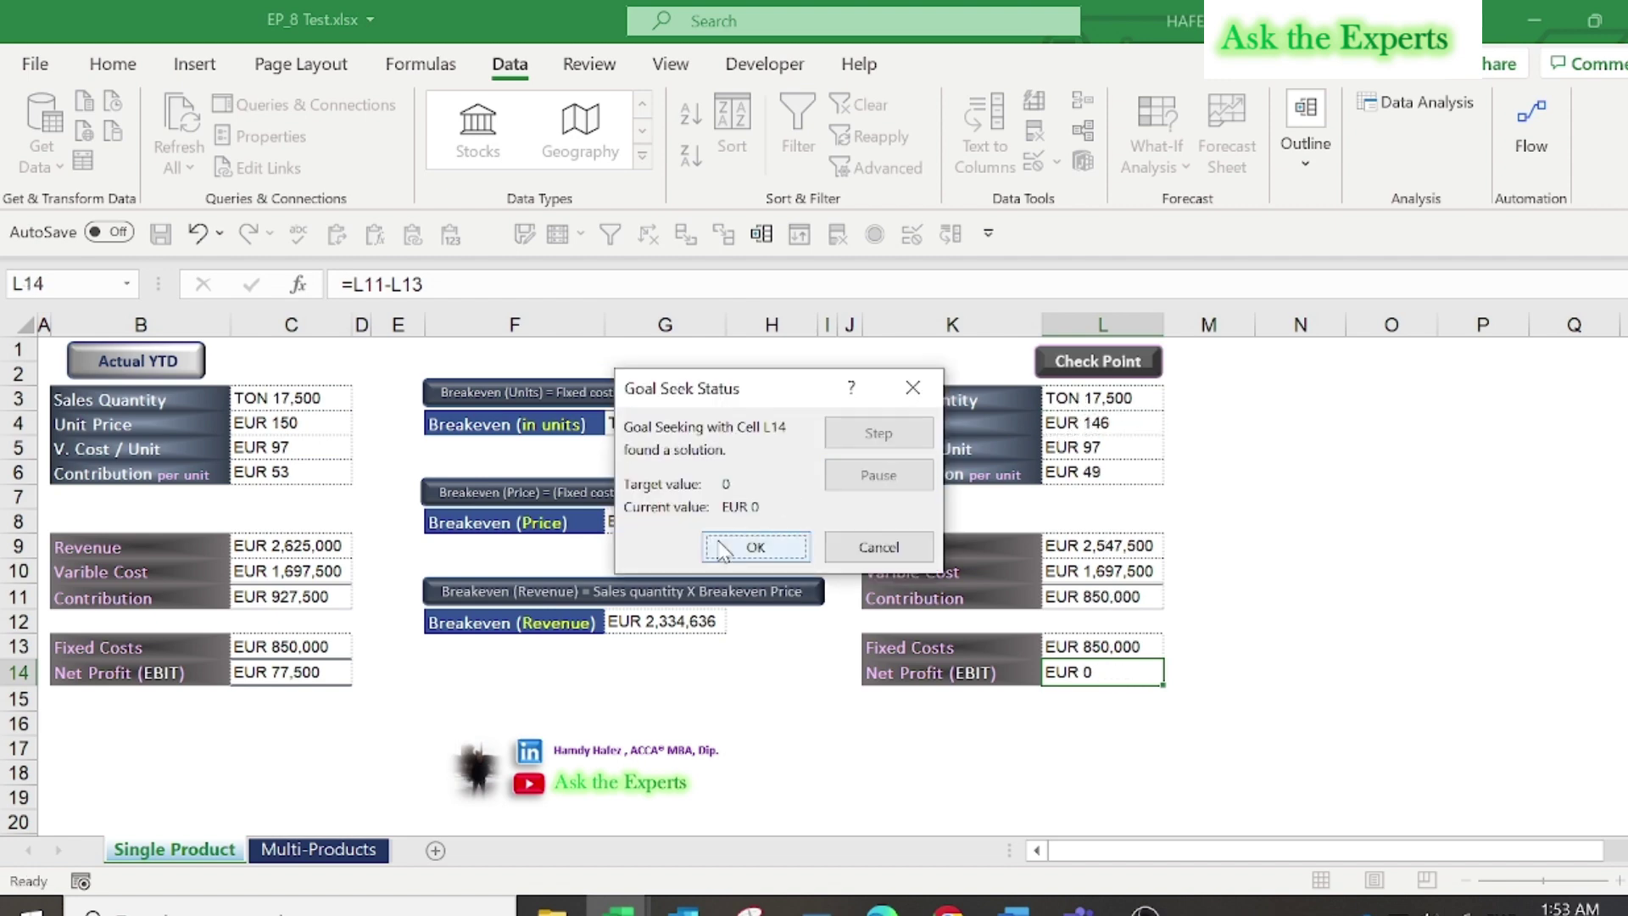
{"action": "left_click", "coordinate": [721, 549]}
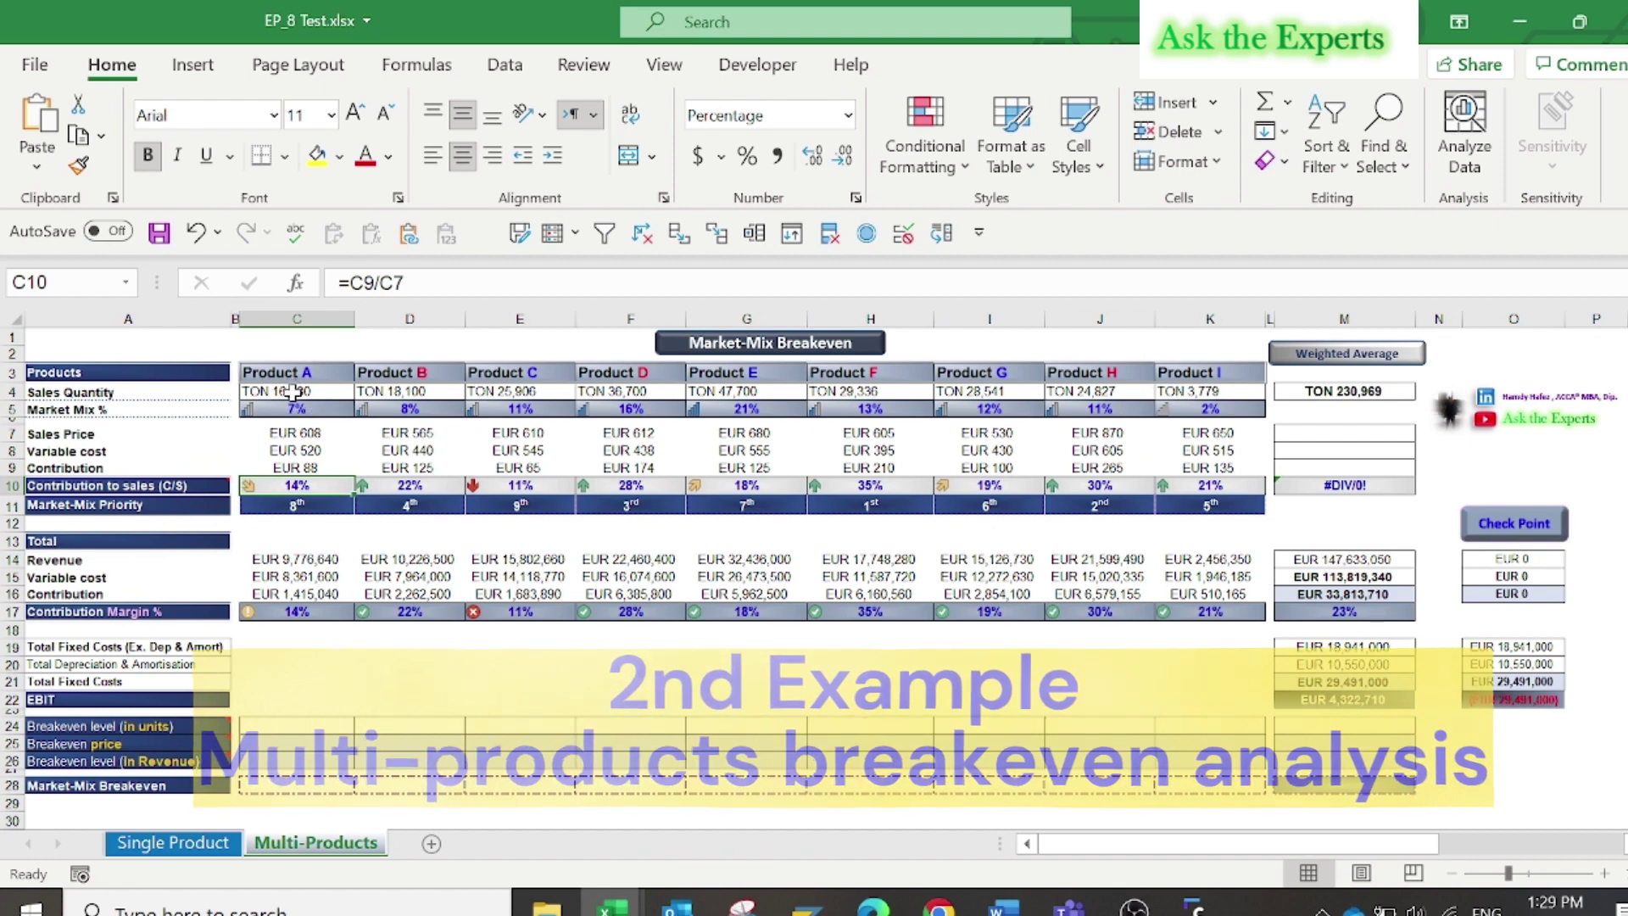
- Examine Product A's sales quantity, market mix, contribution-to-sales and market-mix priority cells and their formulas on the Multi-Products sheet
{"action": "left_click", "coordinate": [293, 392]}
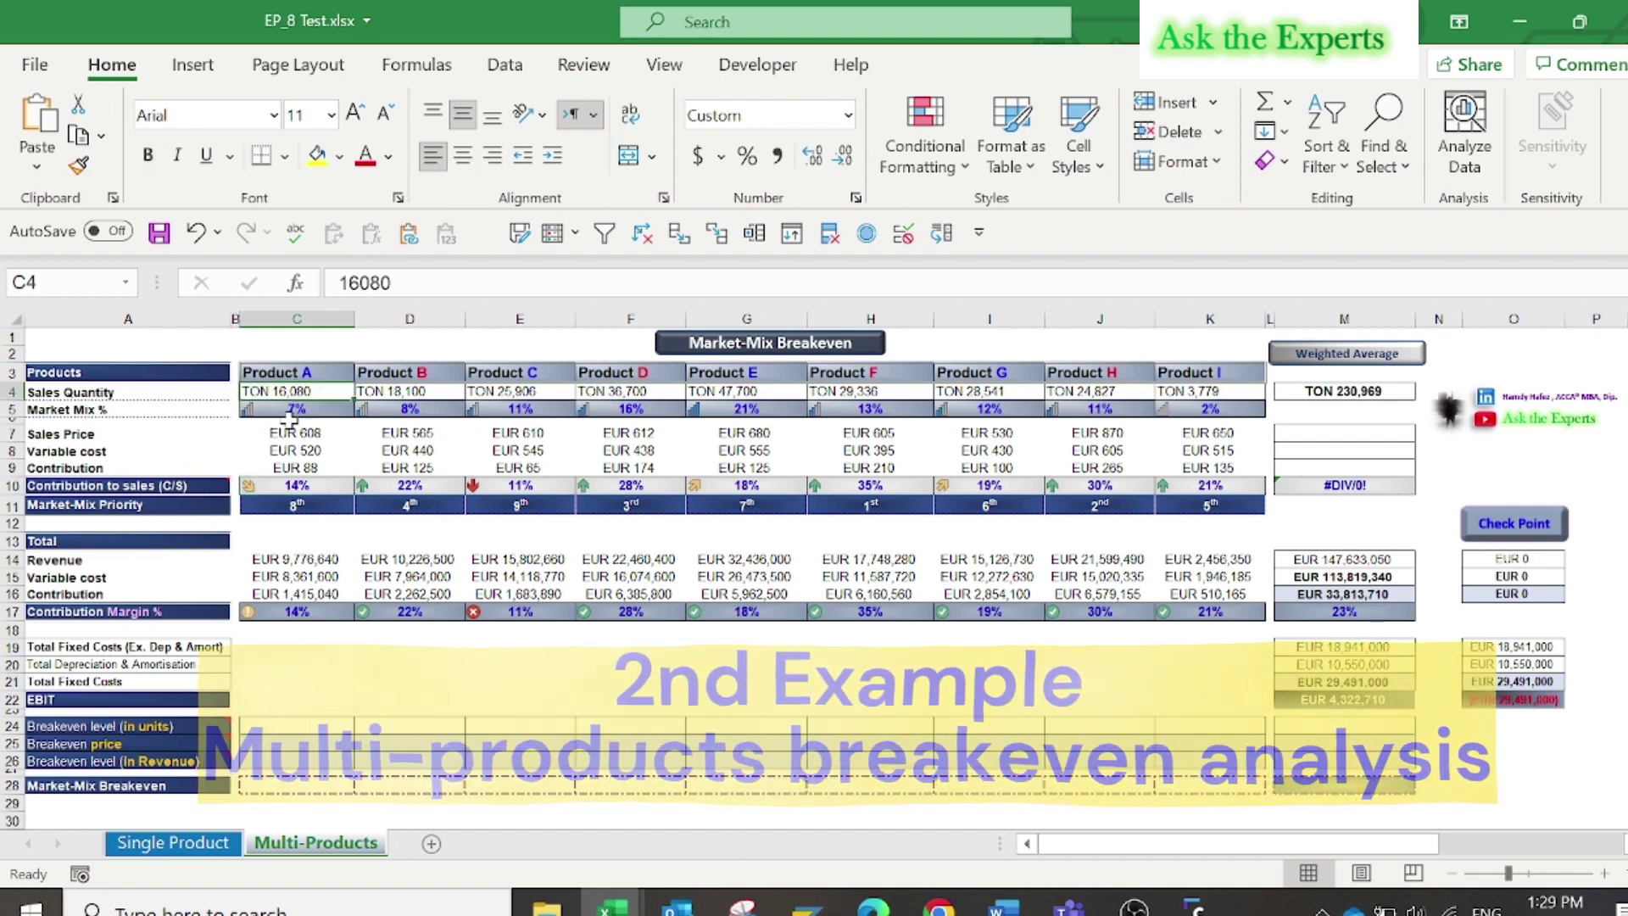
{"action": "left_click", "coordinate": [256, 410]}
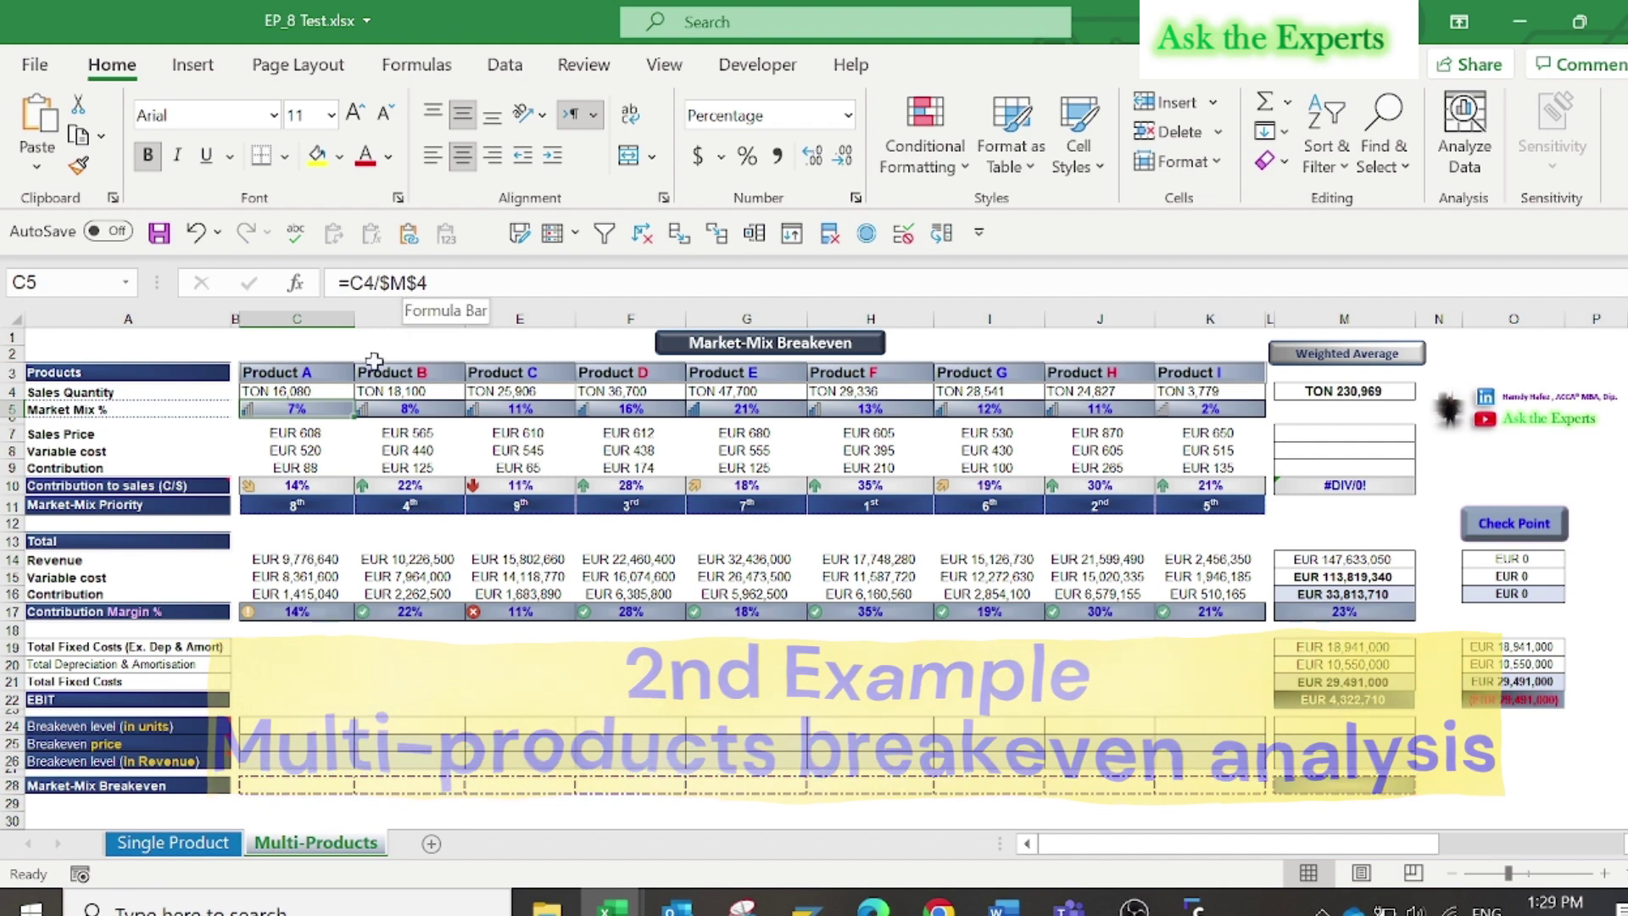
{"action": "left_click", "coordinate": [466, 285]}
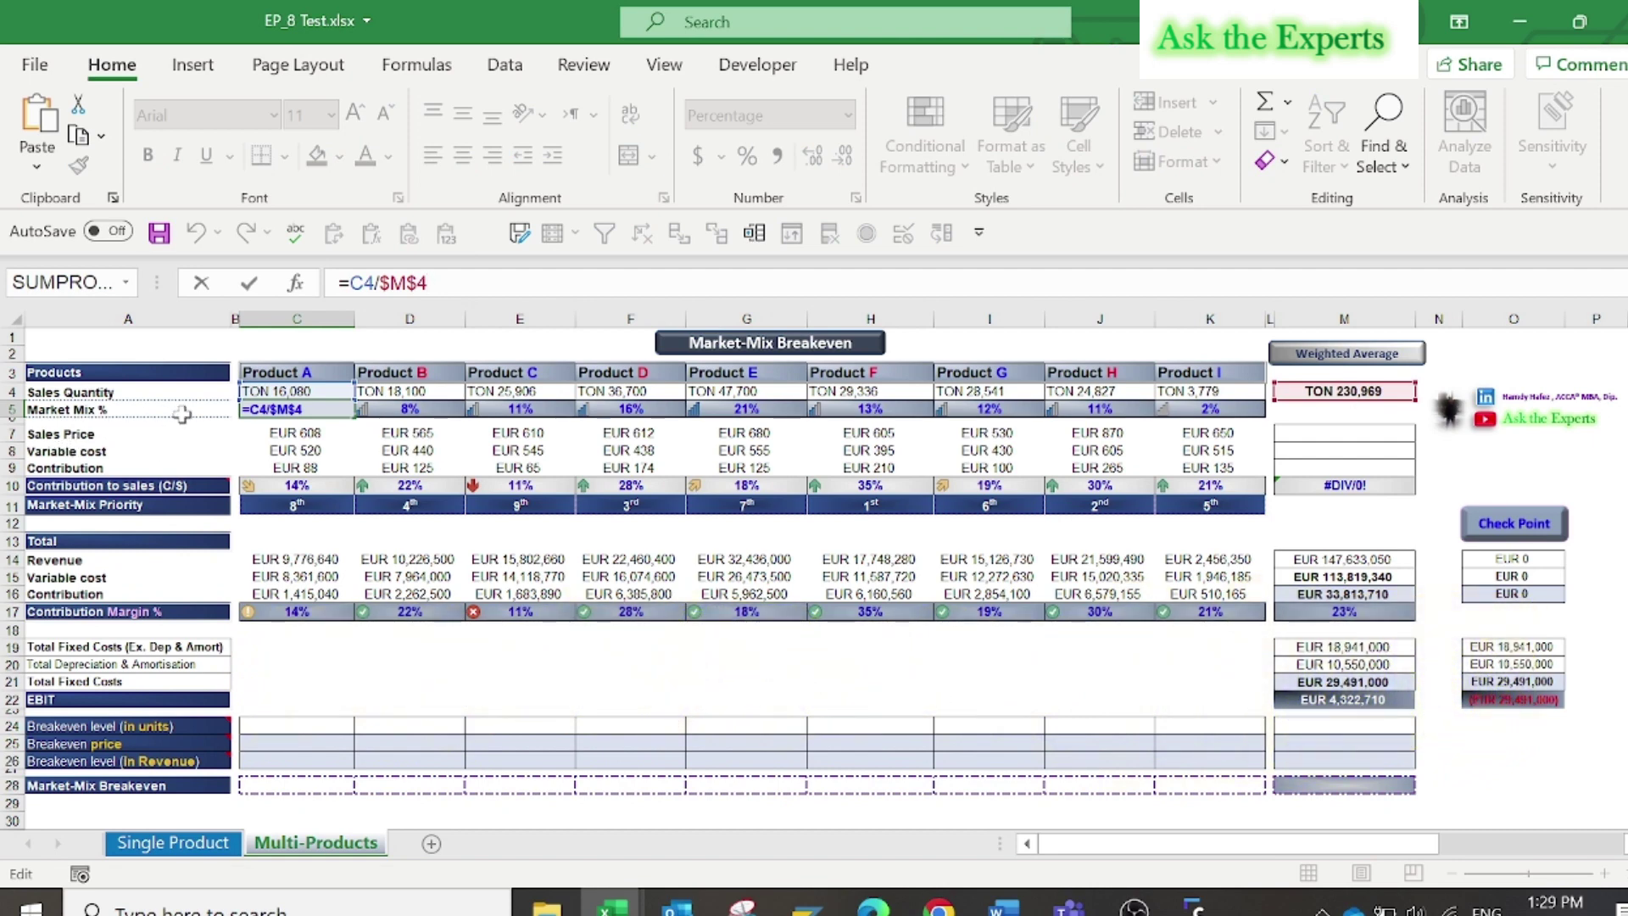
{"action": "key", "text": "ctrl+Return"}
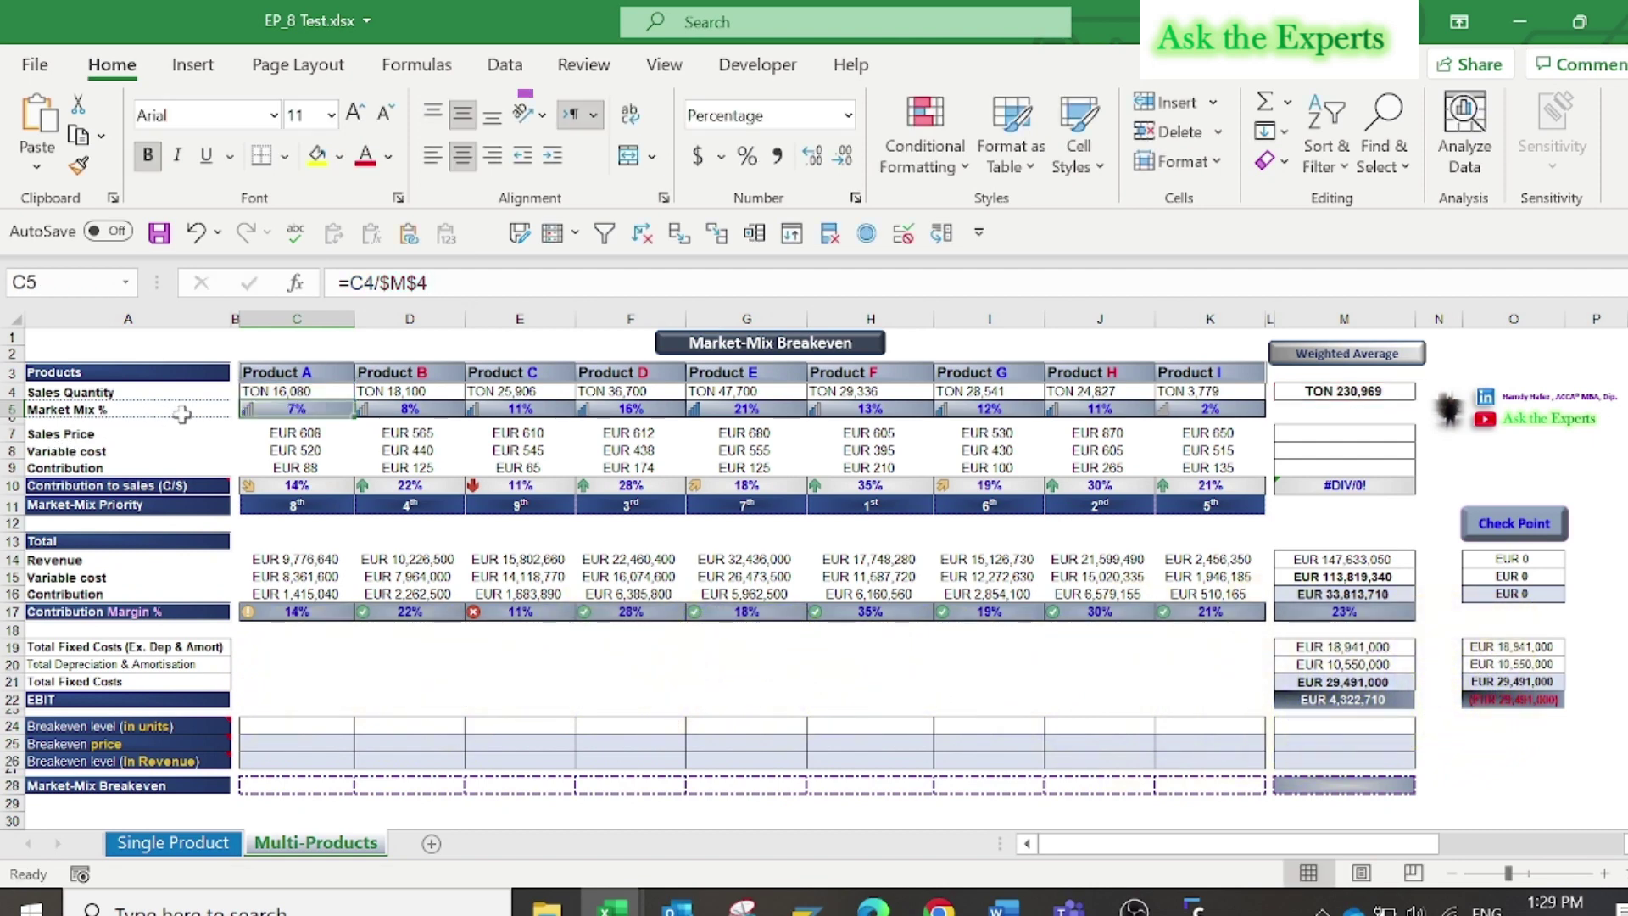
{"action": "left_click", "coordinate": [273, 485]}
{"action": "key", "text": "F2"}
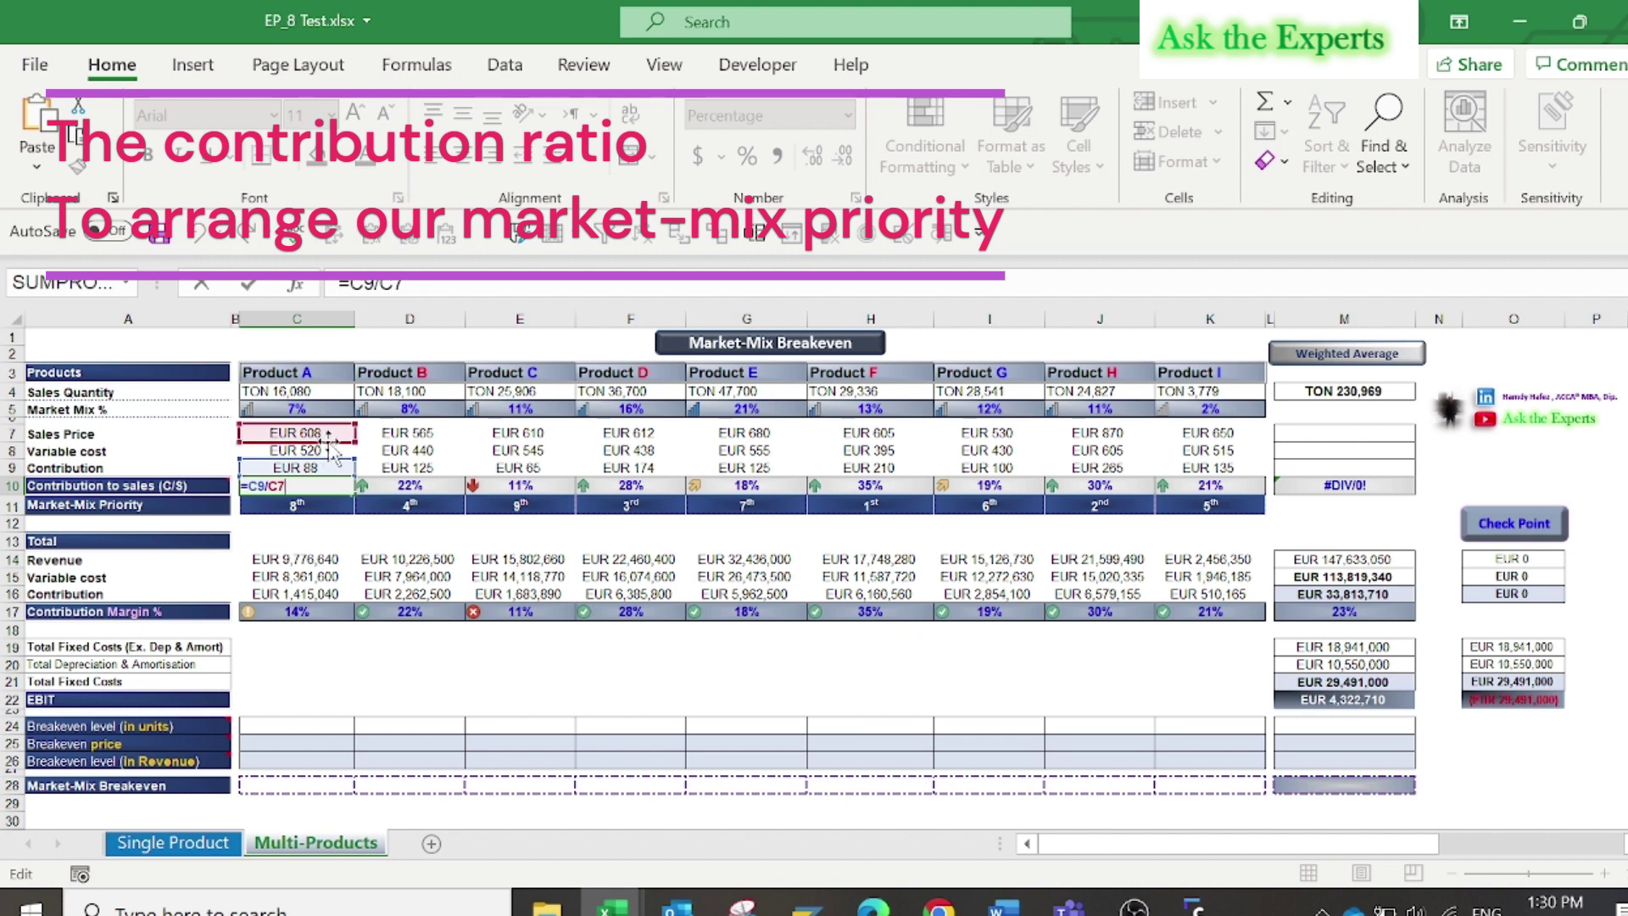
{"action": "key", "text": "Escape"}
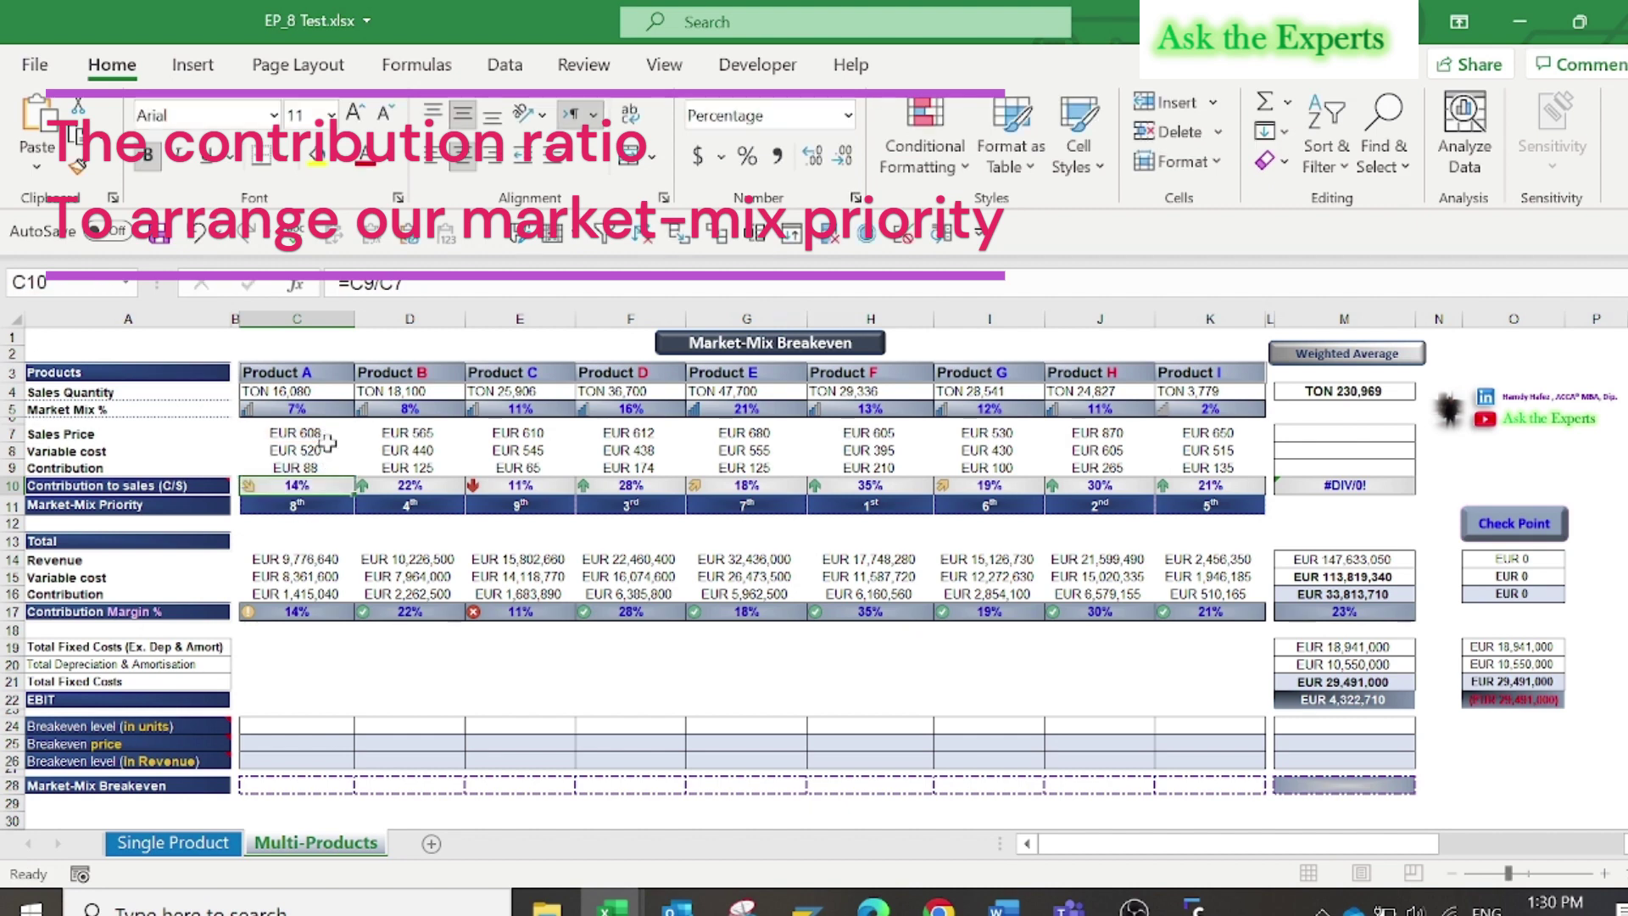
{"action": "left_click", "coordinate": [317, 507]}
- Rank Product A's contribution-to-sales ratio in descending order in C12 with =RANK(C10,$C$10:$K$10,0)
{"action": "left_click", "coordinate": [280, 527]}
{"action": "type", "text": "="}
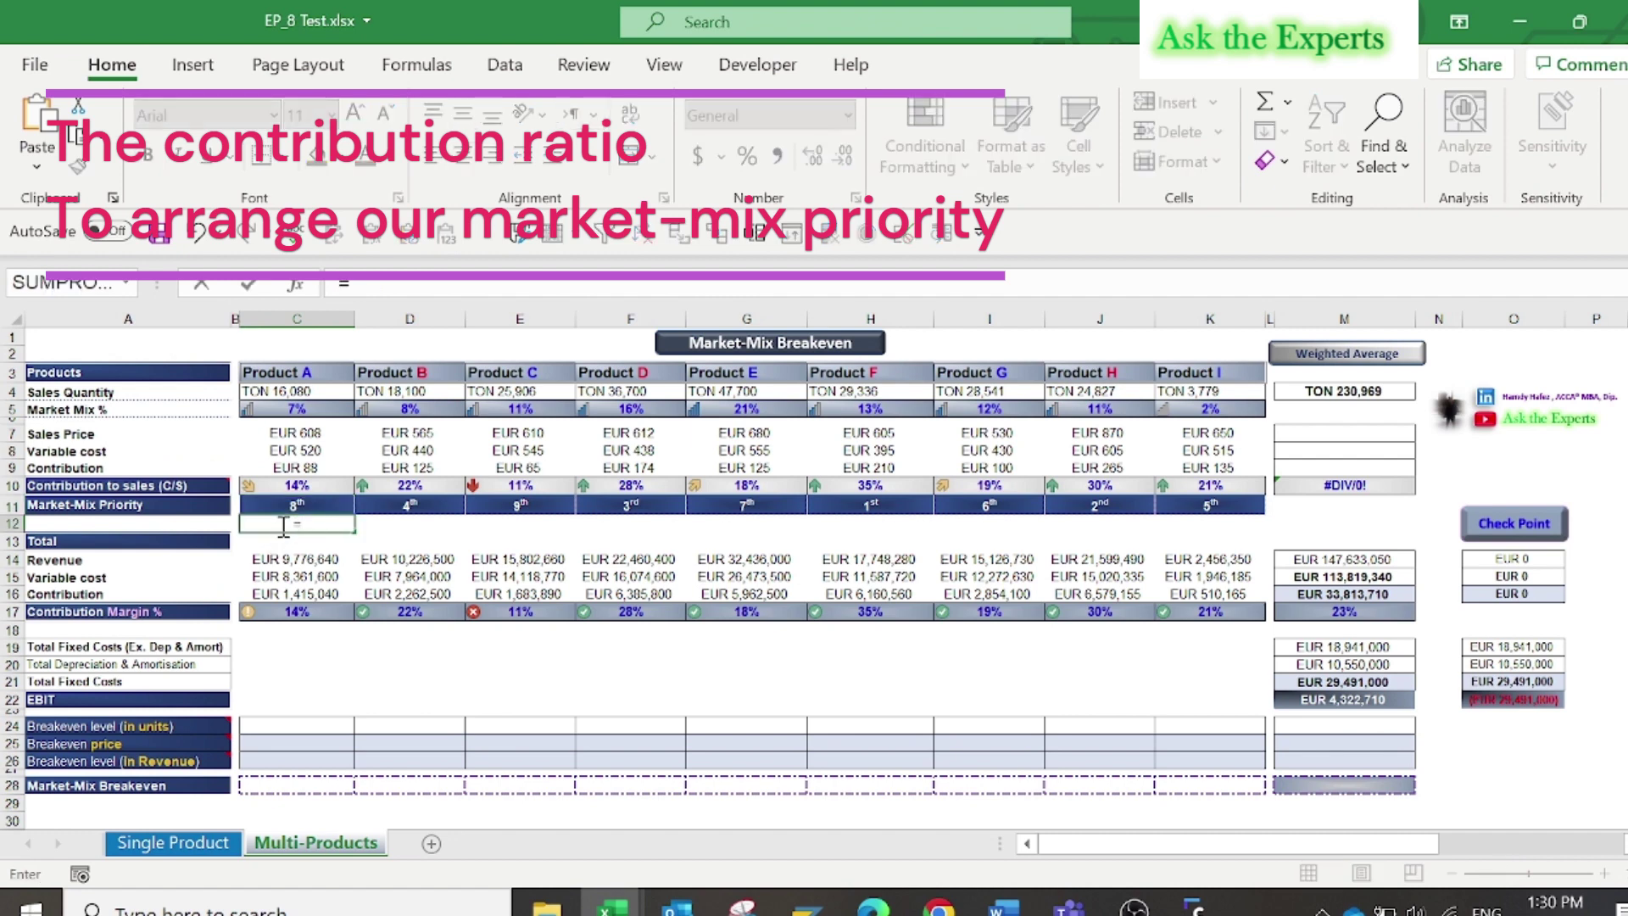
{"action": "type", "text": "rank"}
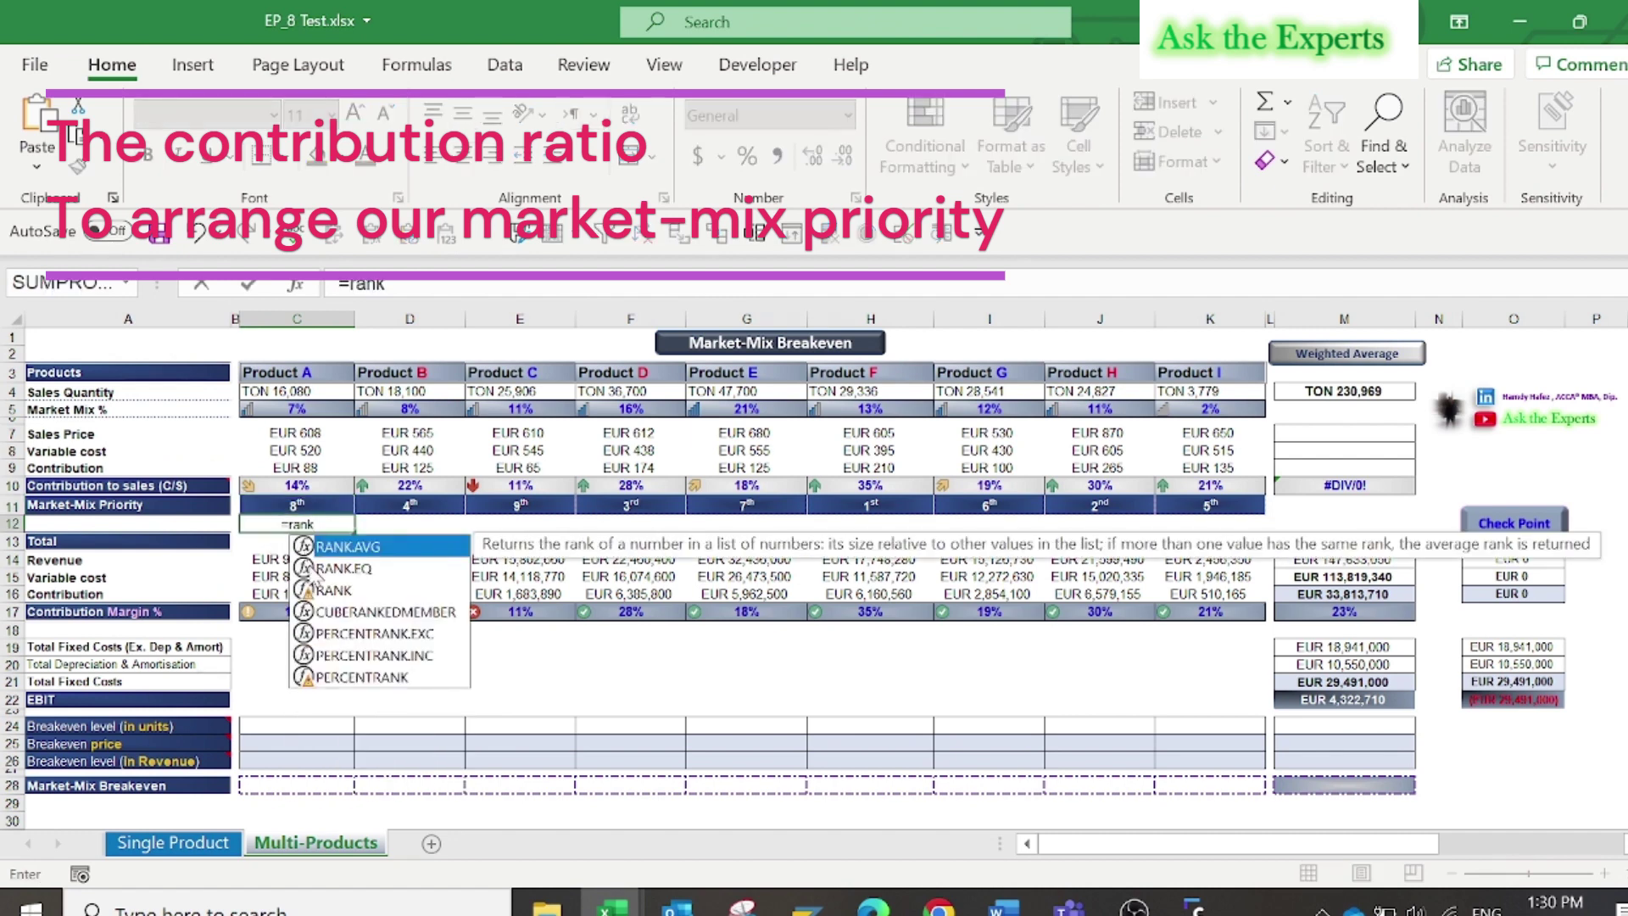
{"action": "double_click", "coordinate": [329, 591]}
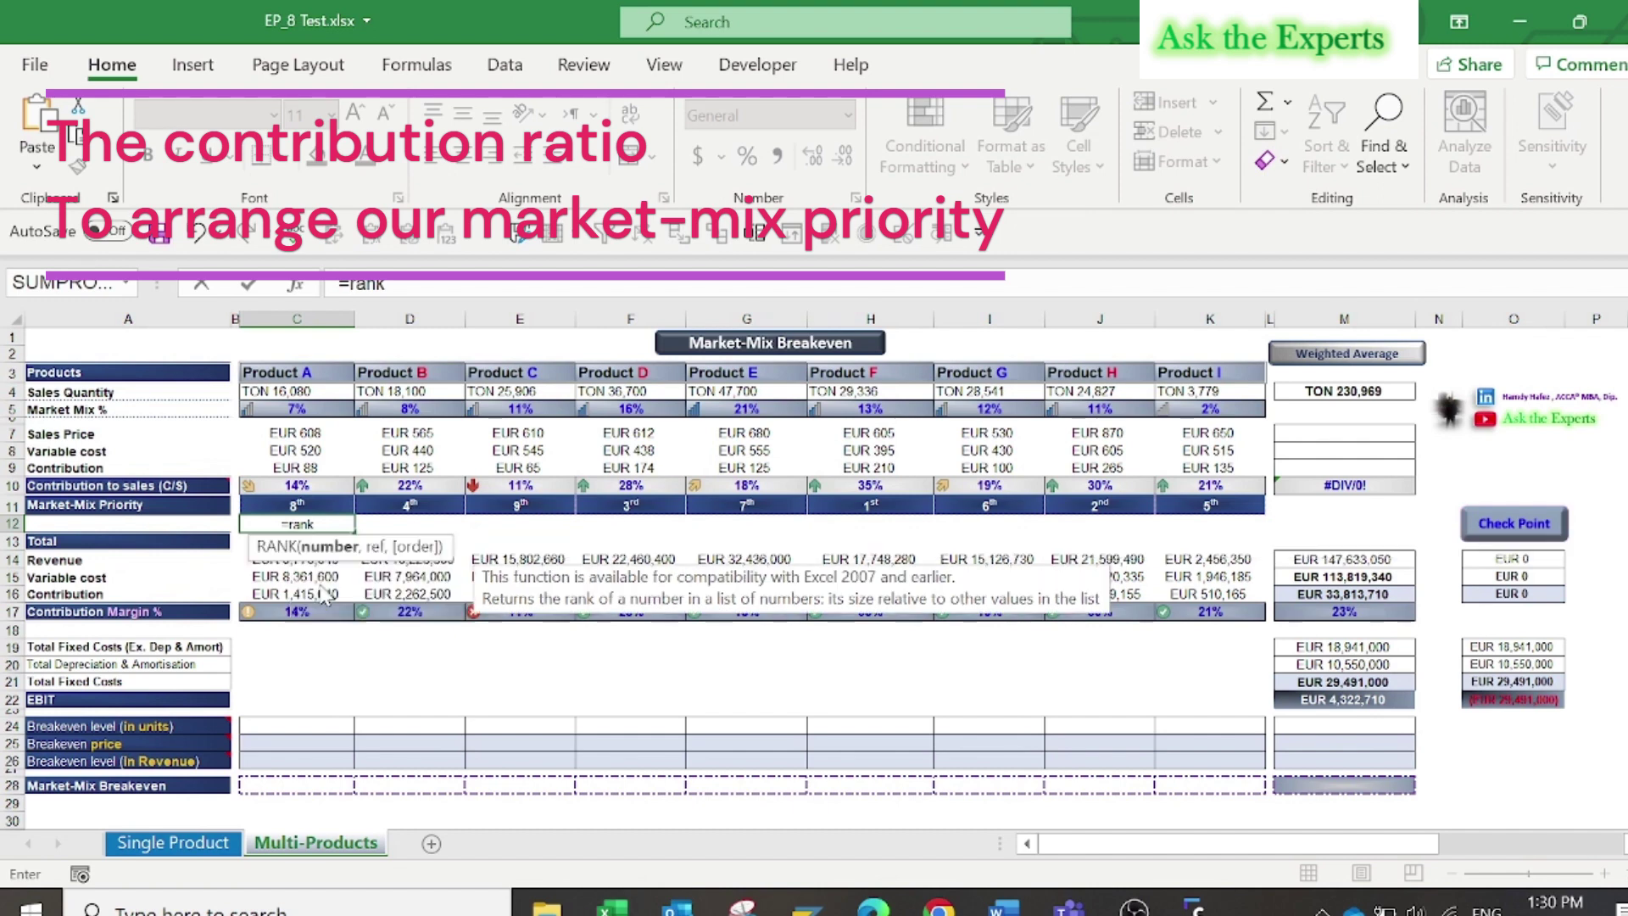
{"action": "left_click", "coordinate": [302, 487]}
{"action": "type", "text": ","}
{"action": "left_click_drag", "start_coordinate": [300, 485], "coordinate": [1206, 485]}
{"action": "key", "text": "F4"}
{"action": "type", "text": ",0)"}
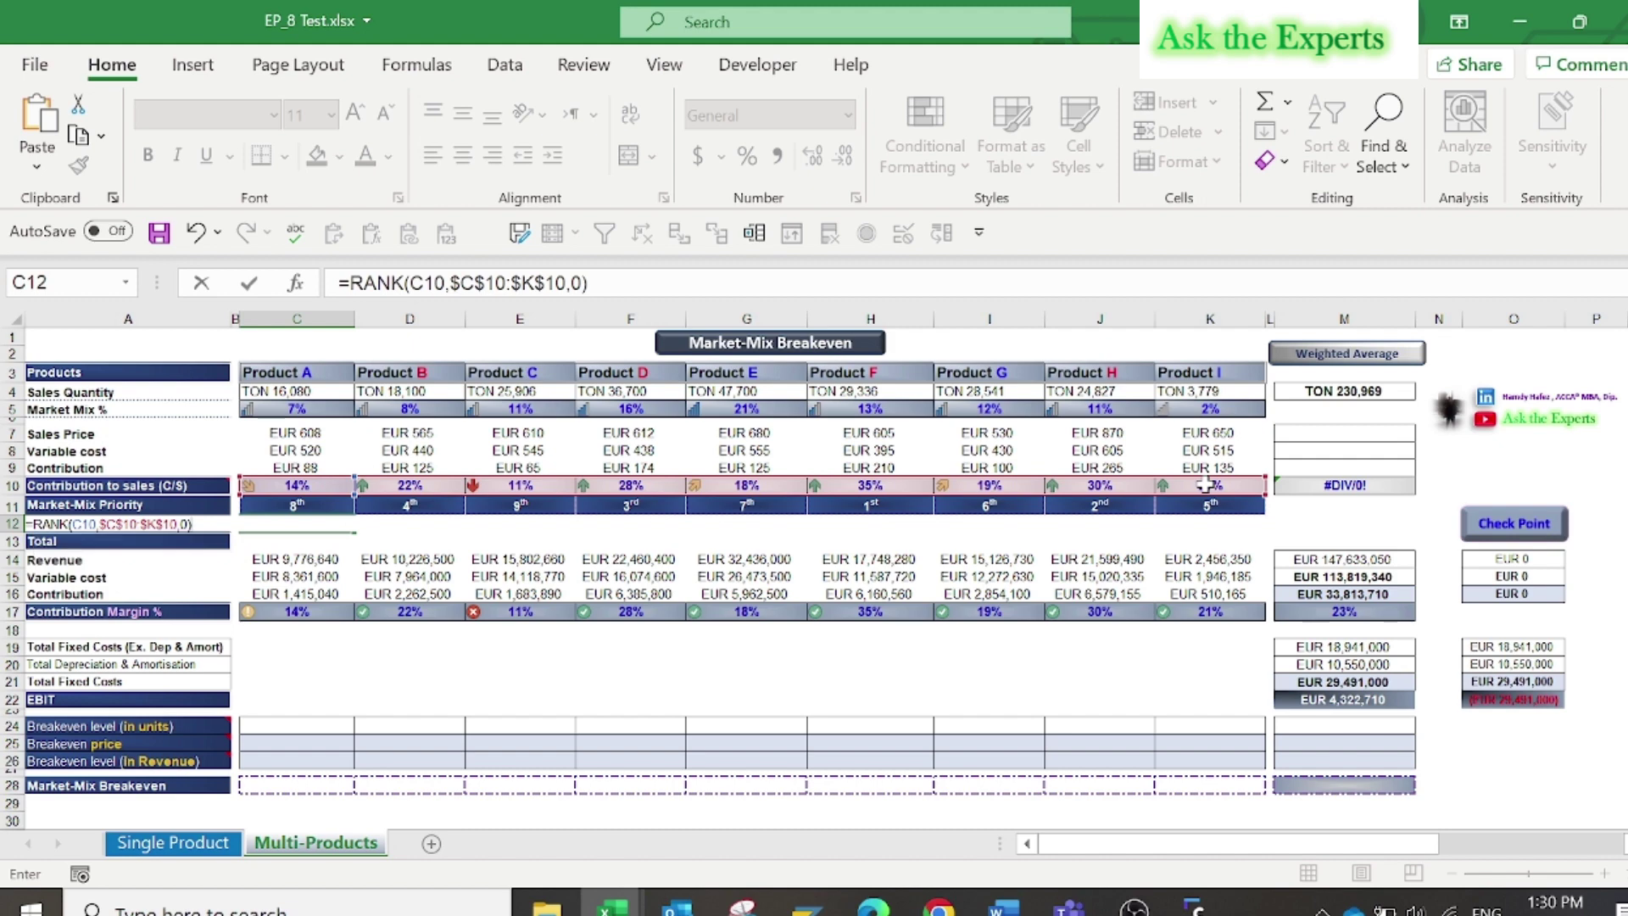
{"action": "key", "text": "Return"}
- Fill the rank formula from C12 across to K12 for all products, and clear these trial ranks
{"action": "left_click", "coordinate": [326, 523]}
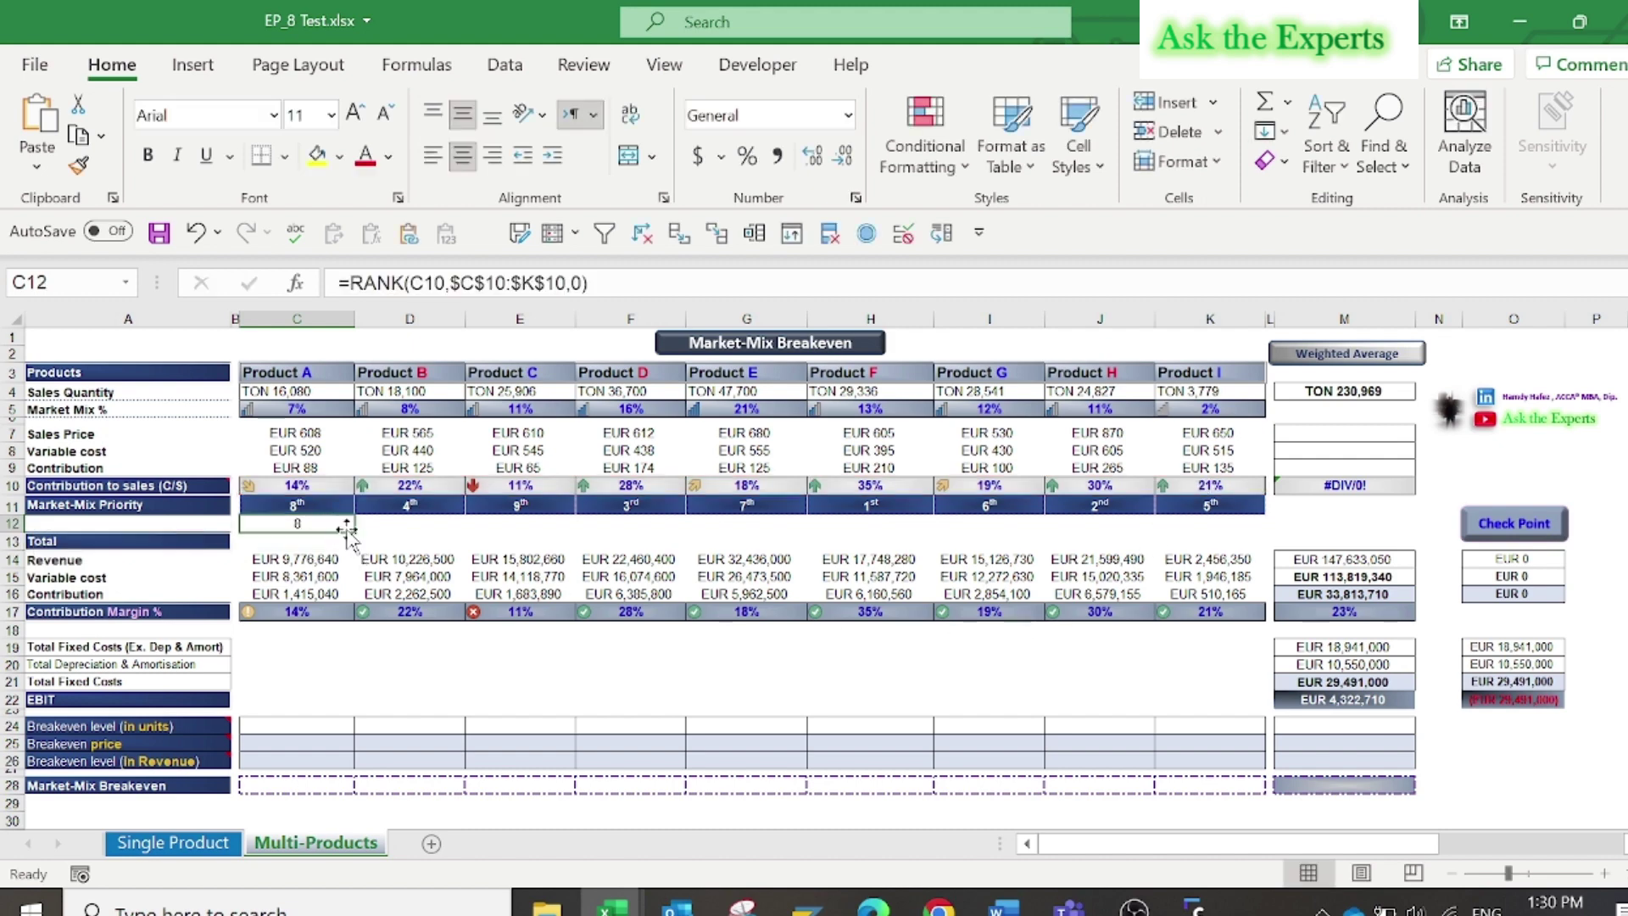
{"action": "left_click_drag", "start_coordinate": [356, 534], "coordinate": [1239, 527]}
{"action": "key", "text": "Delete"}
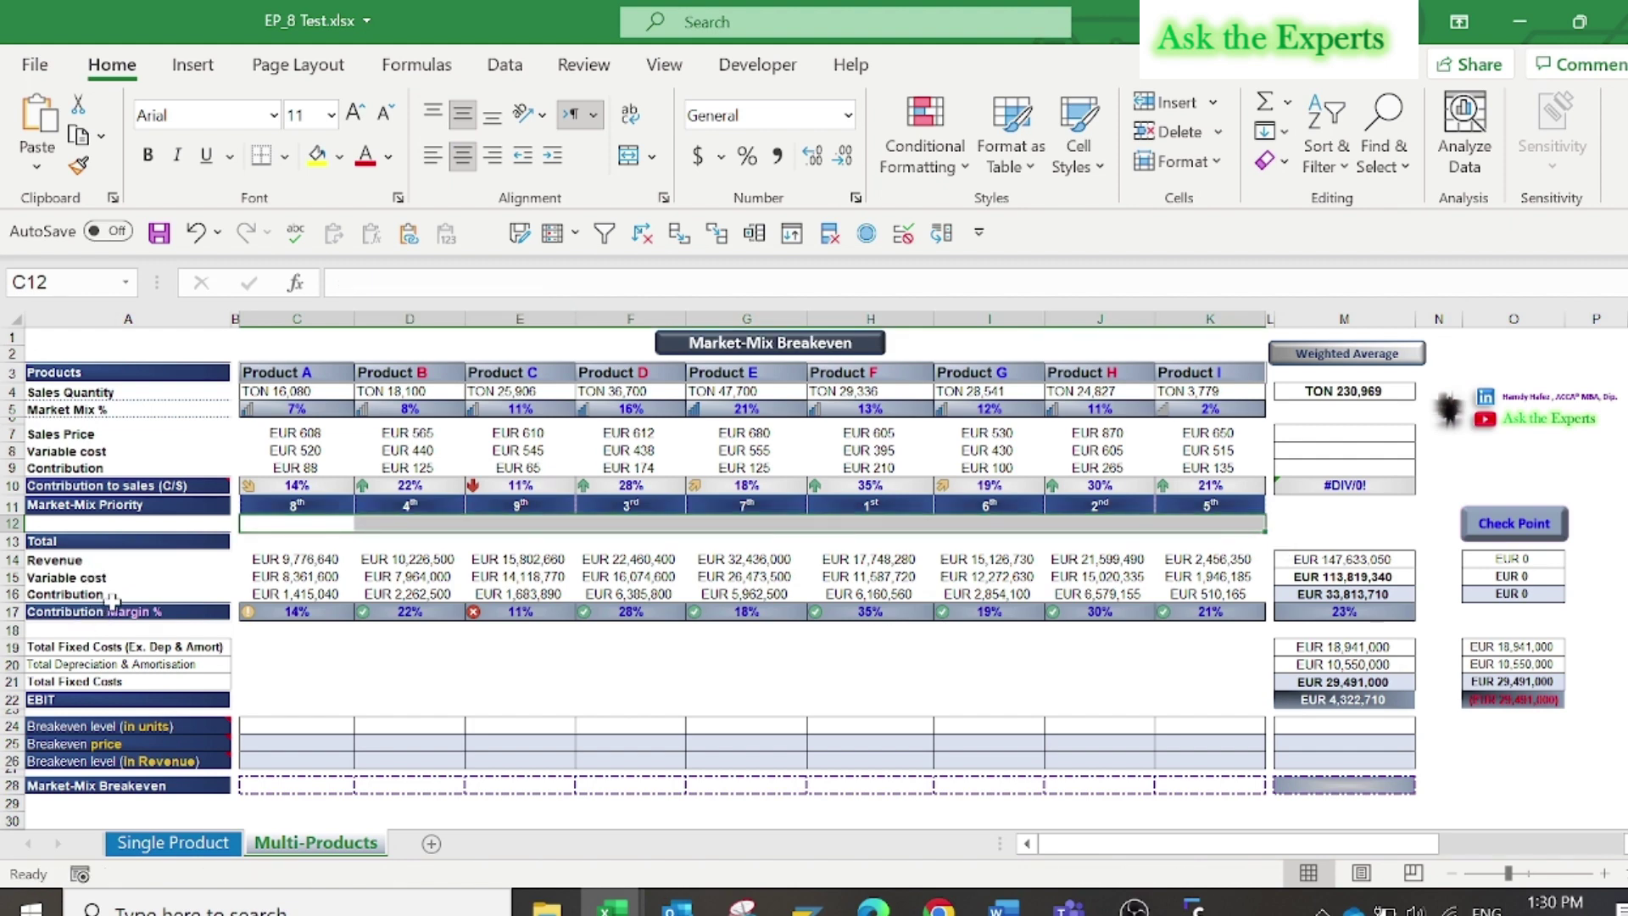
- Examine the formulas behind Product A's total contribution in C16 and contribution margin % in C17
{"action": "left_click", "coordinate": [302, 593]}
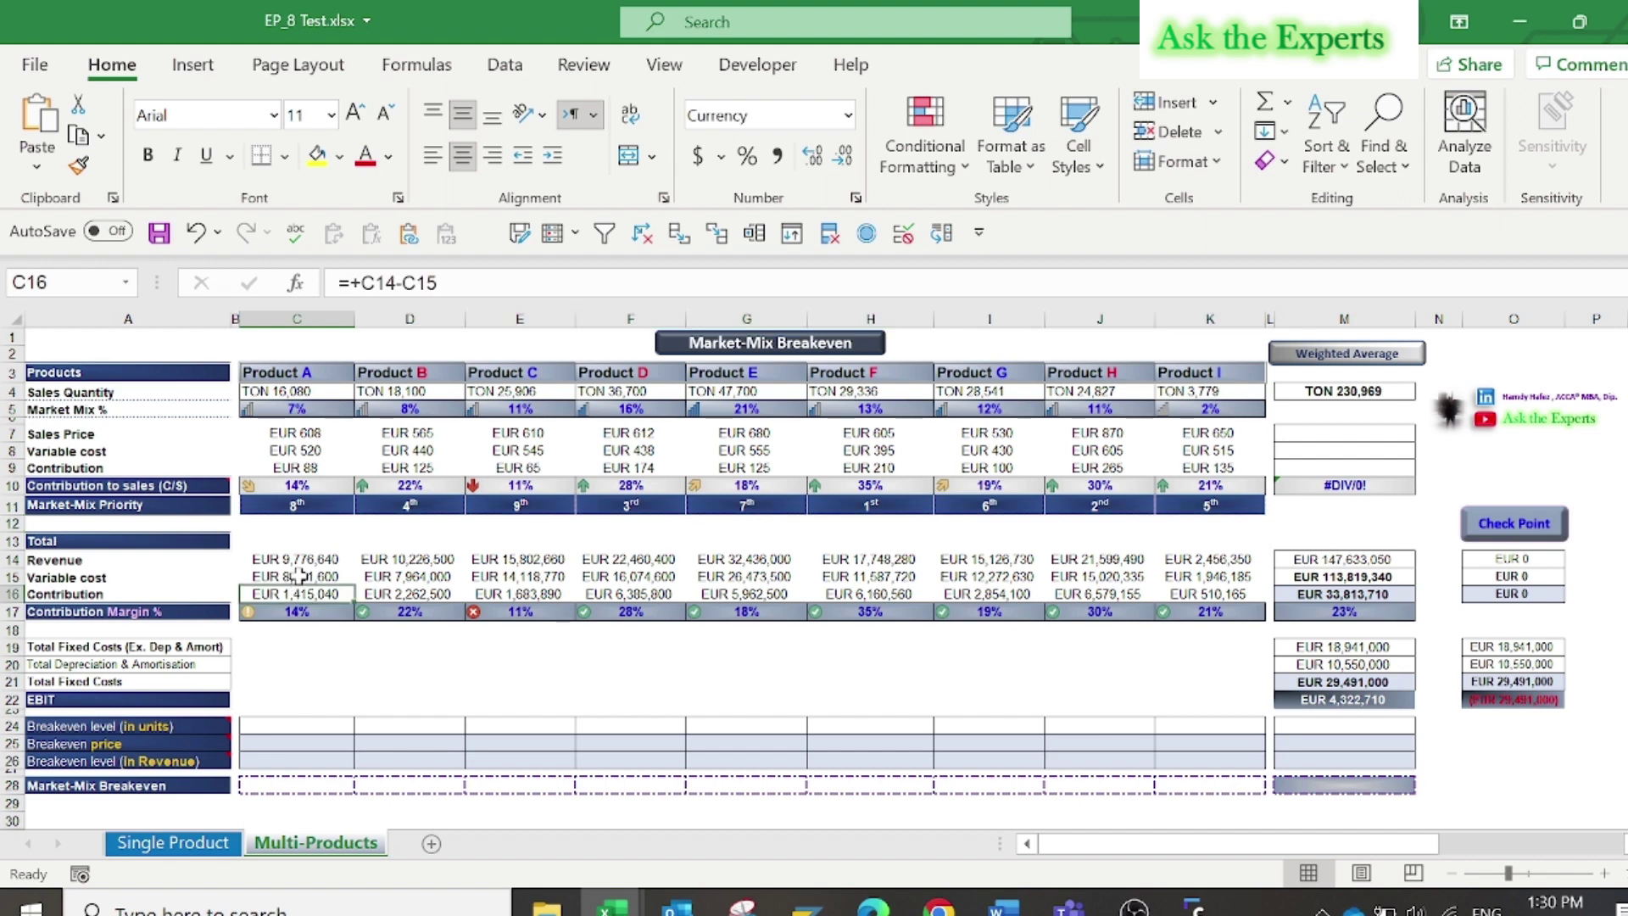
{"action": "double_click", "coordinate": [298, 594]}
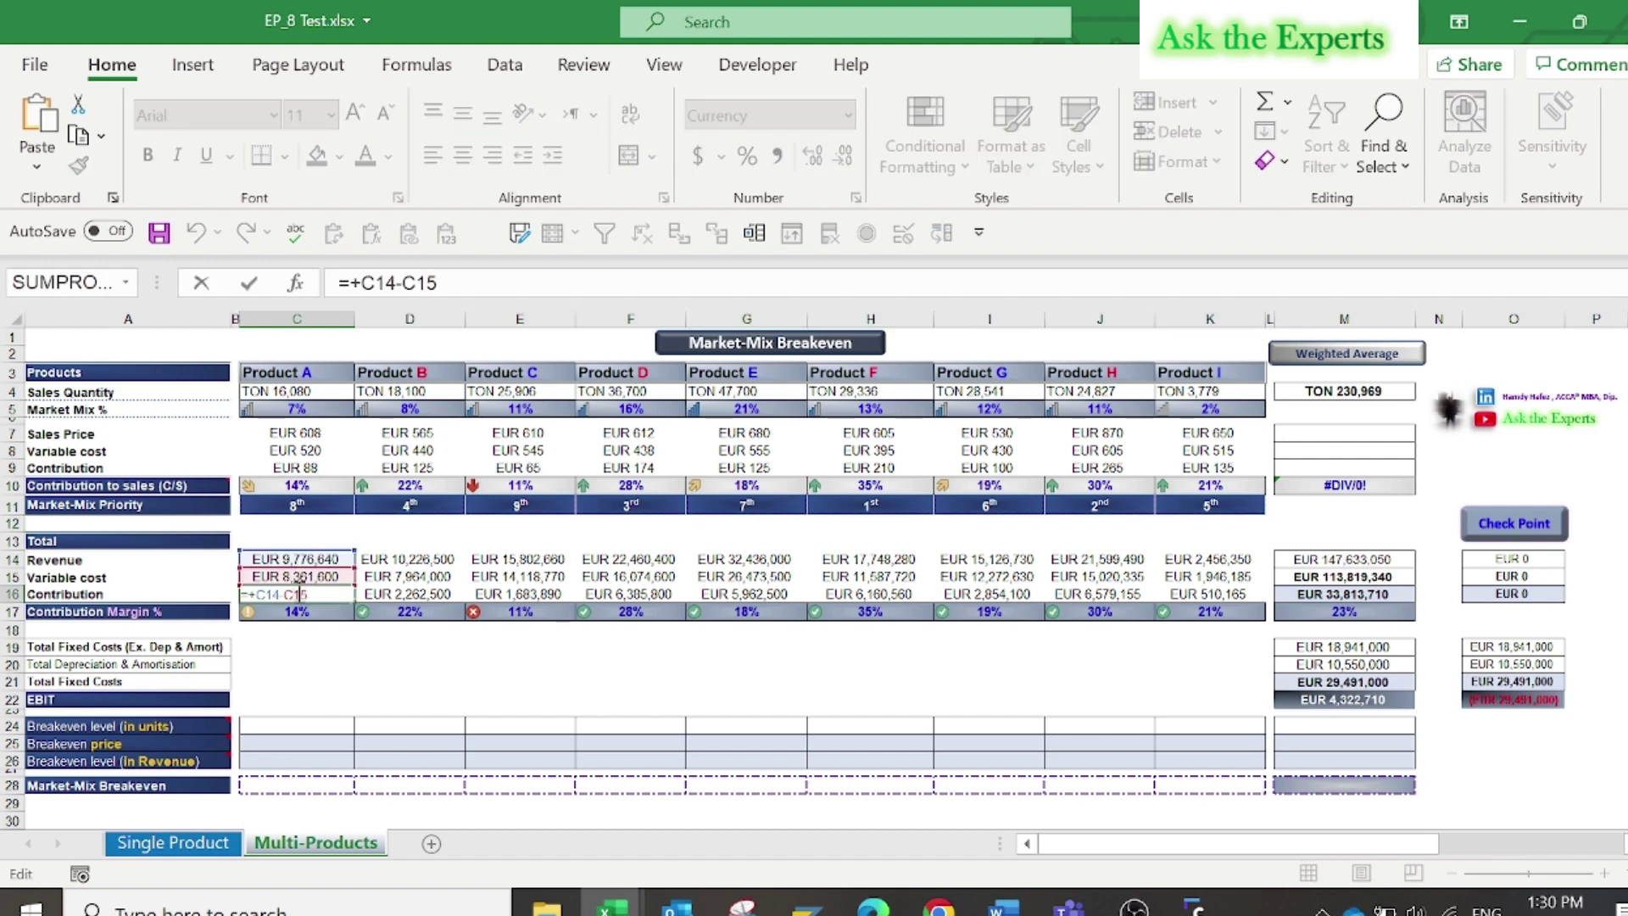
{"action": "key", "text": "Escape"}
{"action": "left_click", "coordinate": [296, 612]}
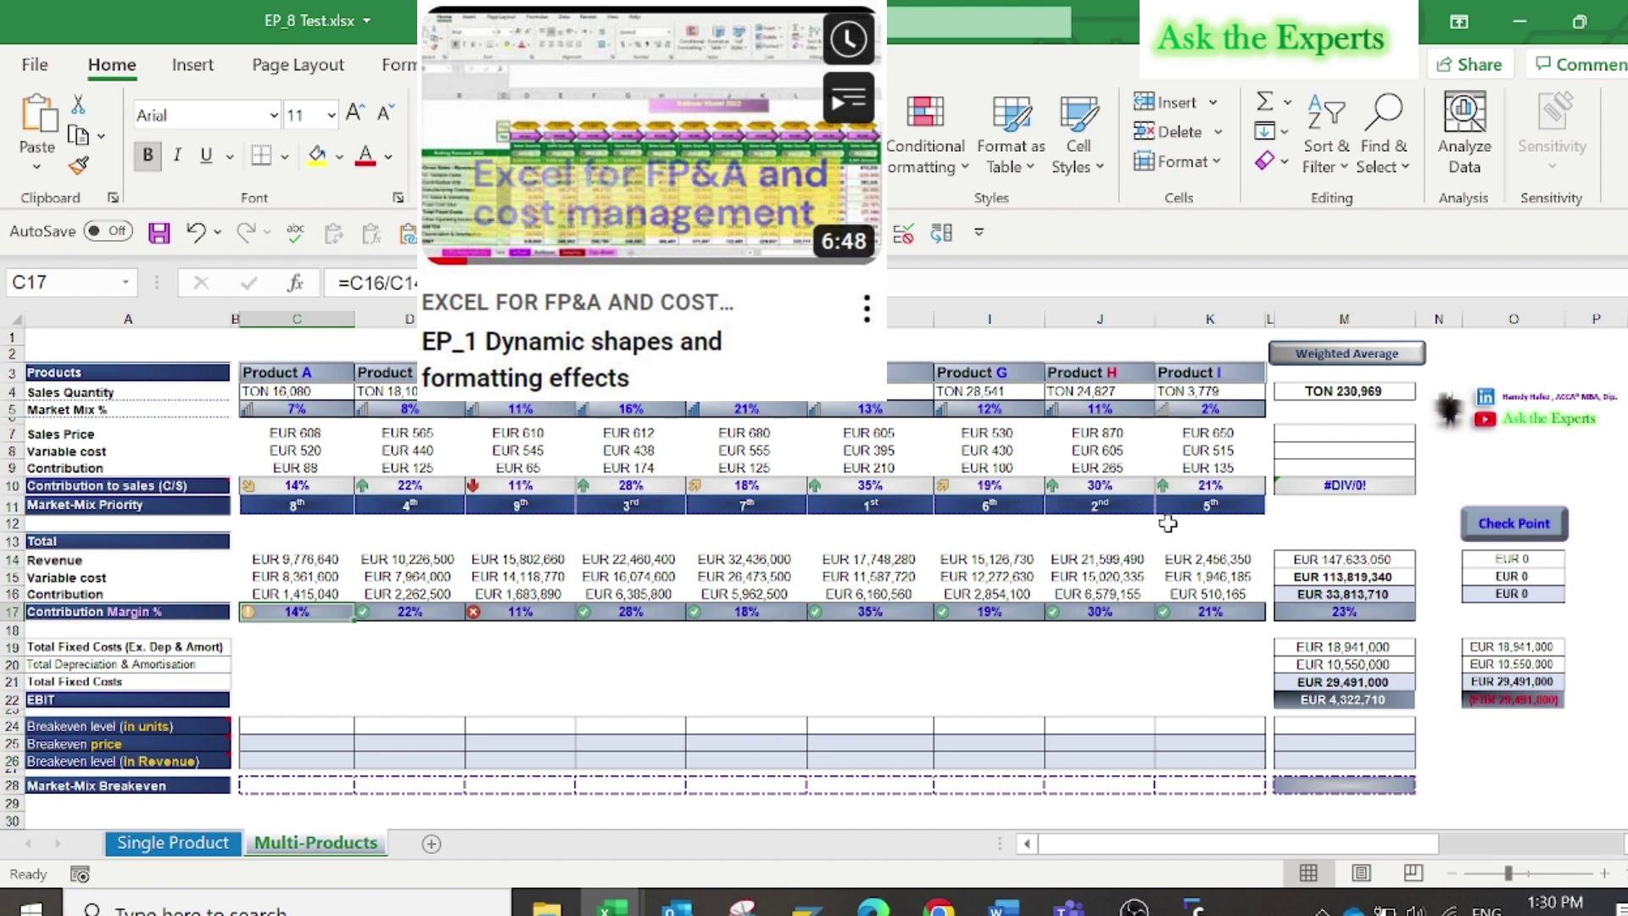
- Calculate the weighted average sales price in M7 with =SUMPRODUCT(C7:K7,$C$4:$K$4)/$M$4
{"action": "left_click", "coordinate": [1349, 430]}
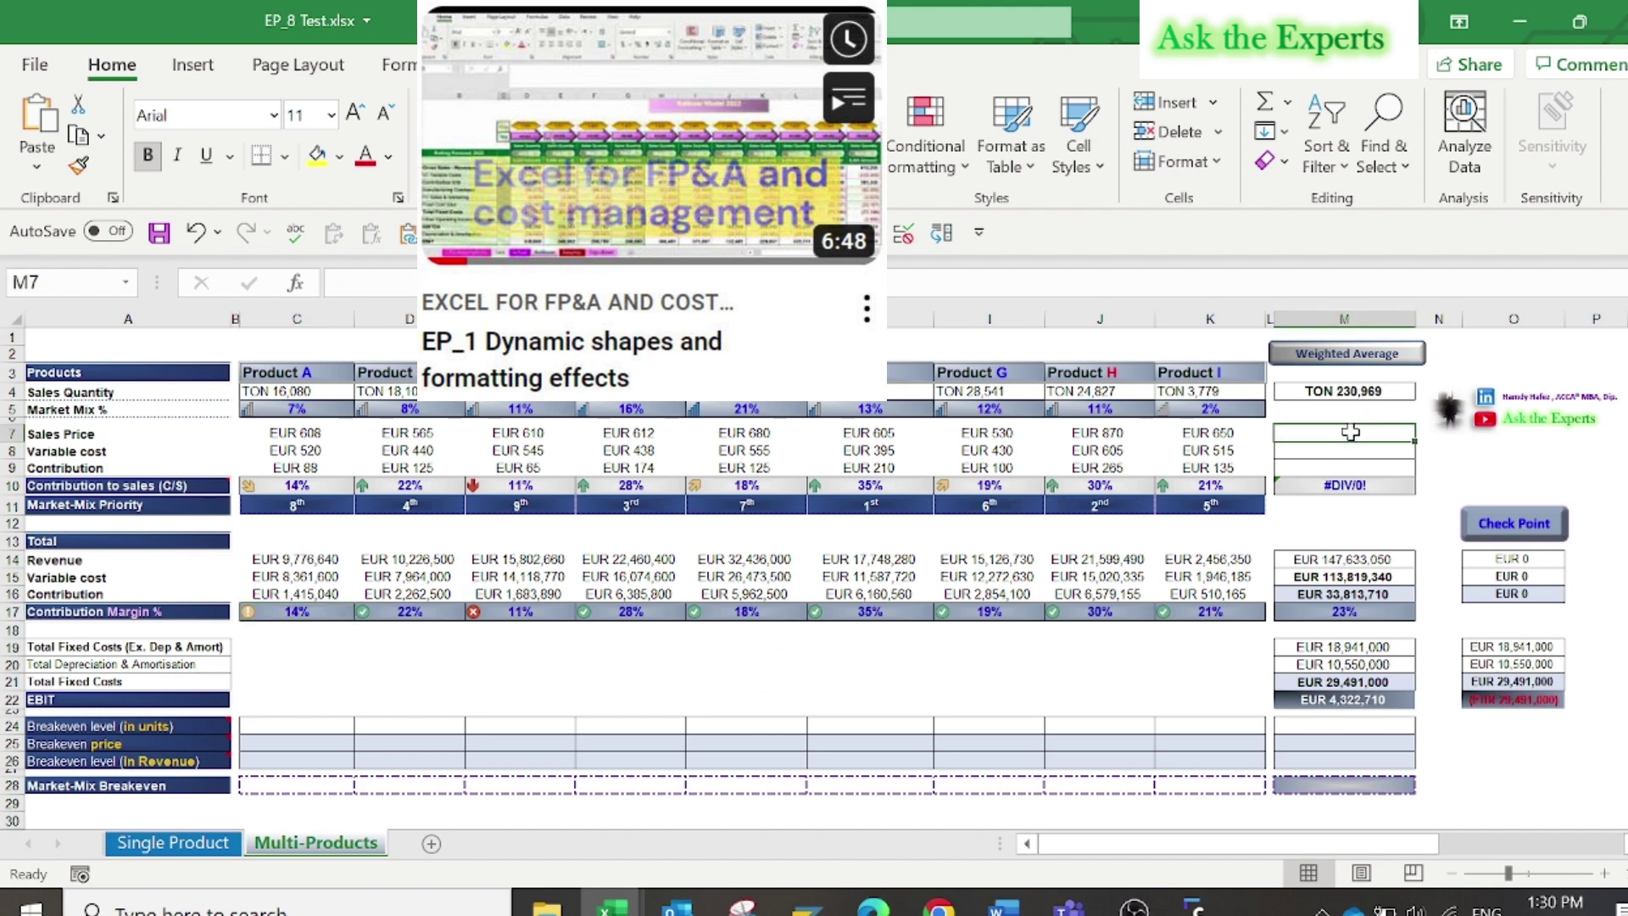
{"action": "type", "text": "=sum"}
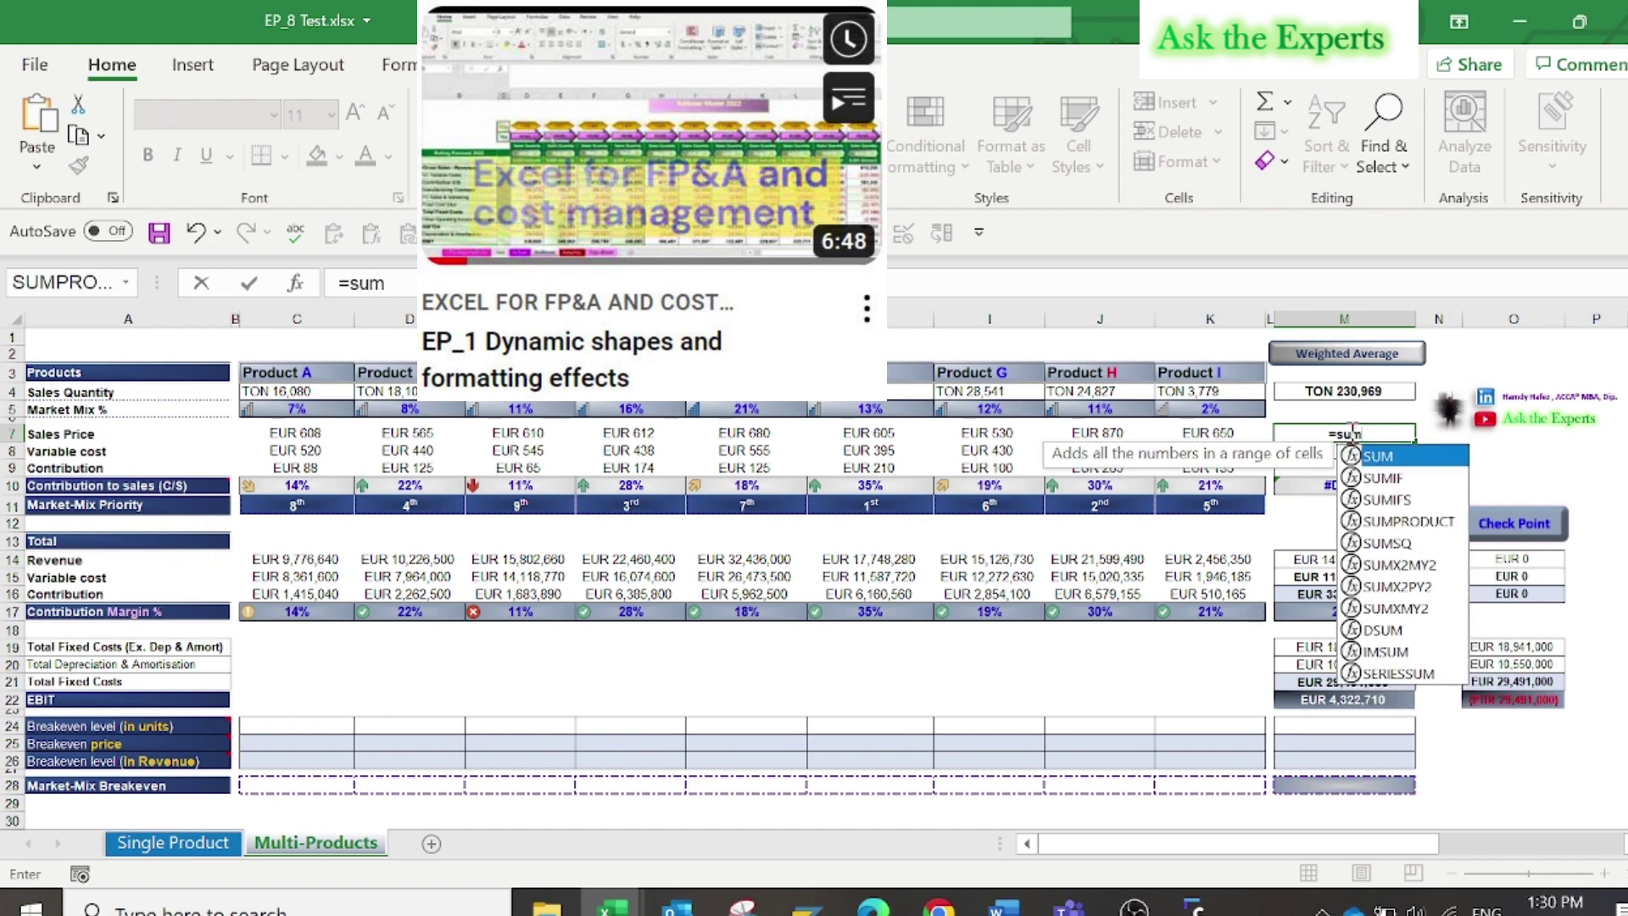
{"action": "double_click", "coordinate": [1407, 520]}
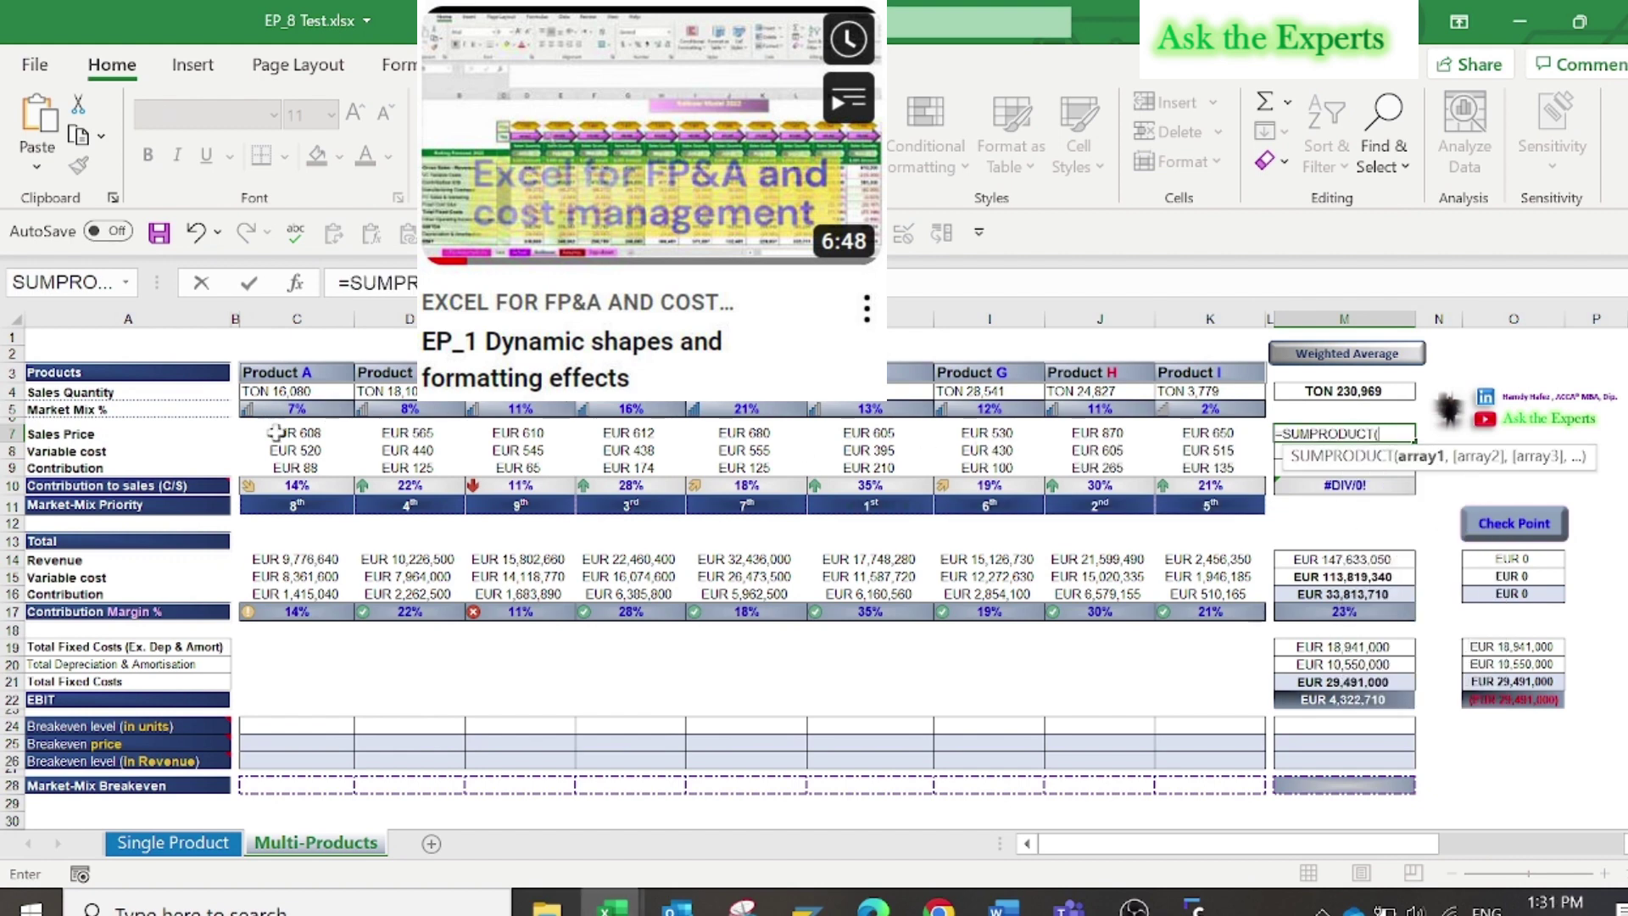
{"action": "left_click_drag", "start_coordinate": [275, 432], "coordinate": [1258, 432]}
{"action": "type", "text": ","}
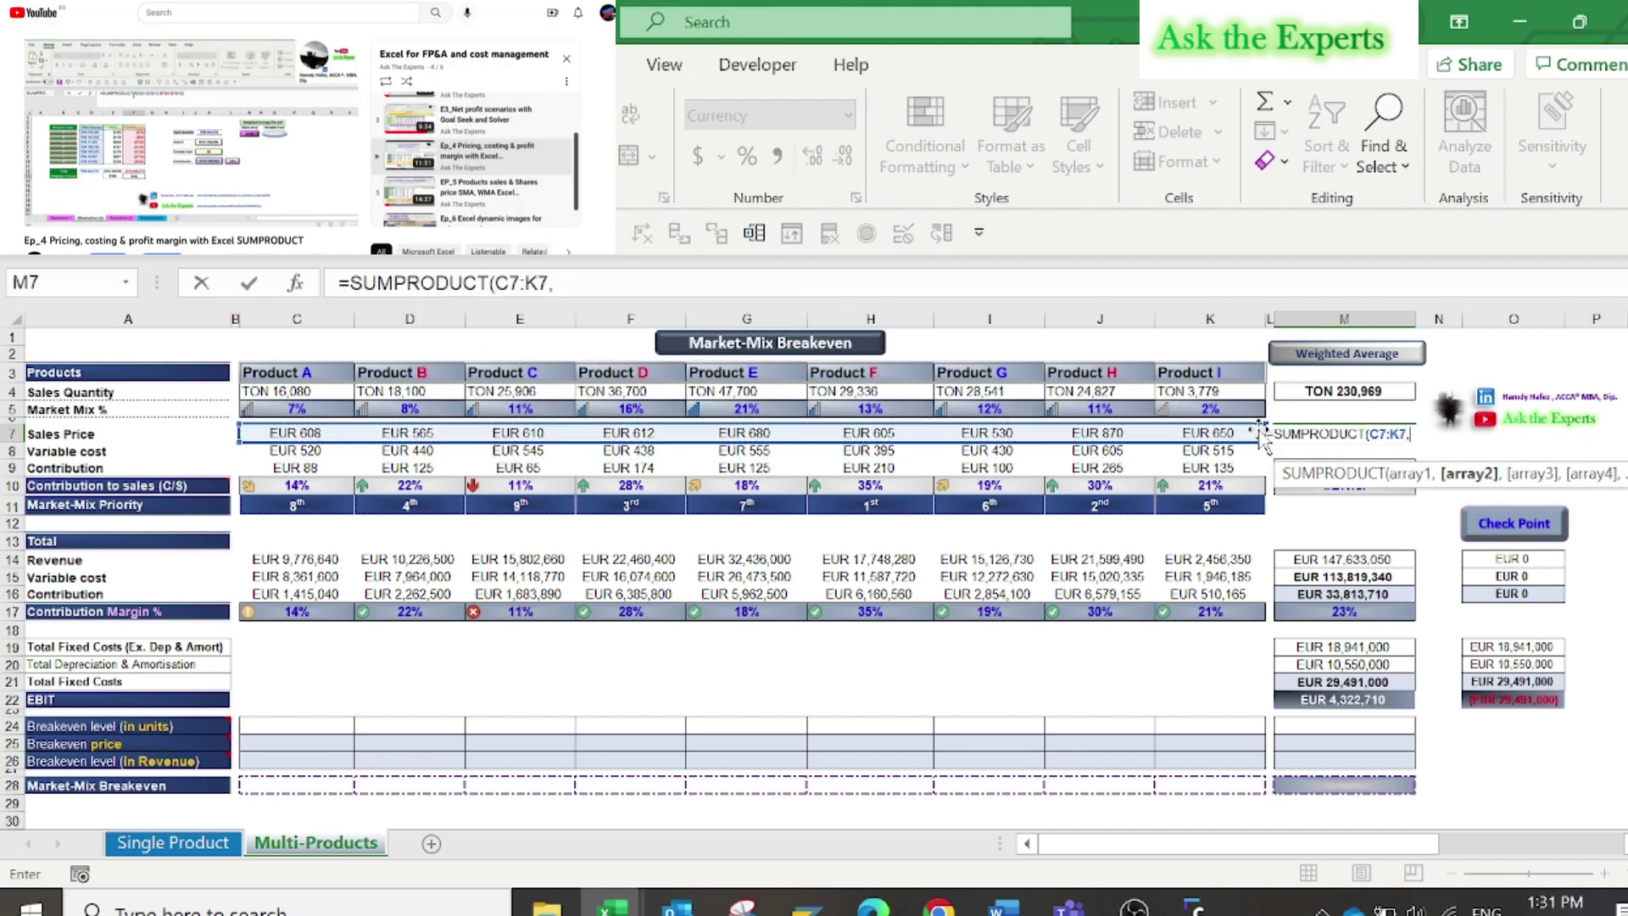
{"action": "left_click_drag", "start_coordinate": [303, 391], "coordinate": [1187, 392]}
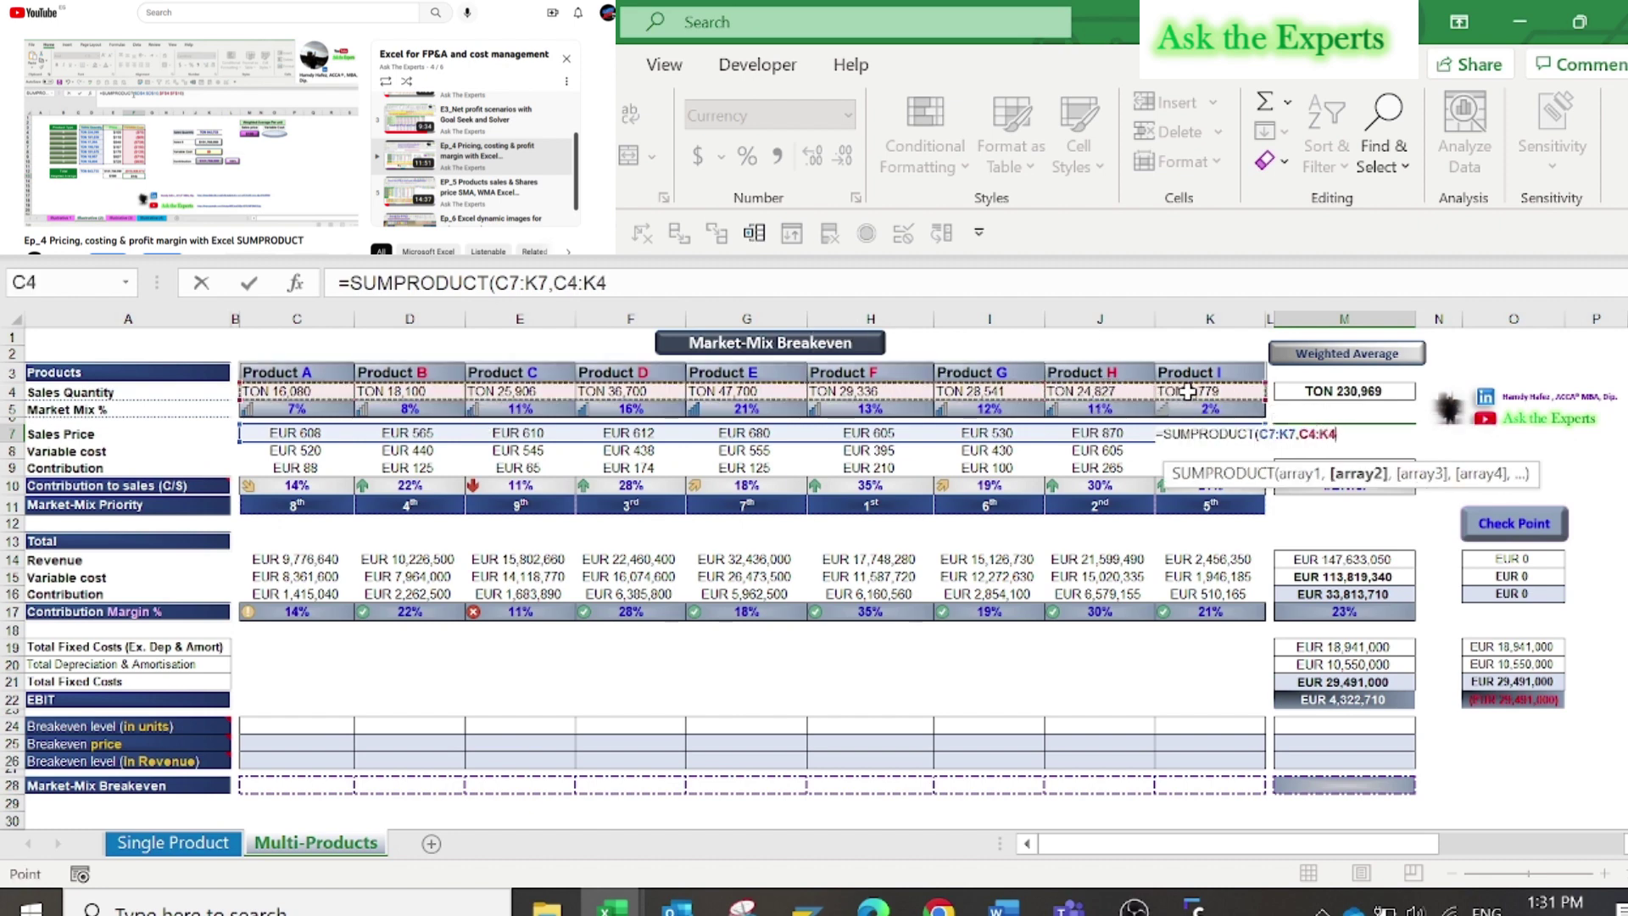
{"action": "key", "text": "F4"}
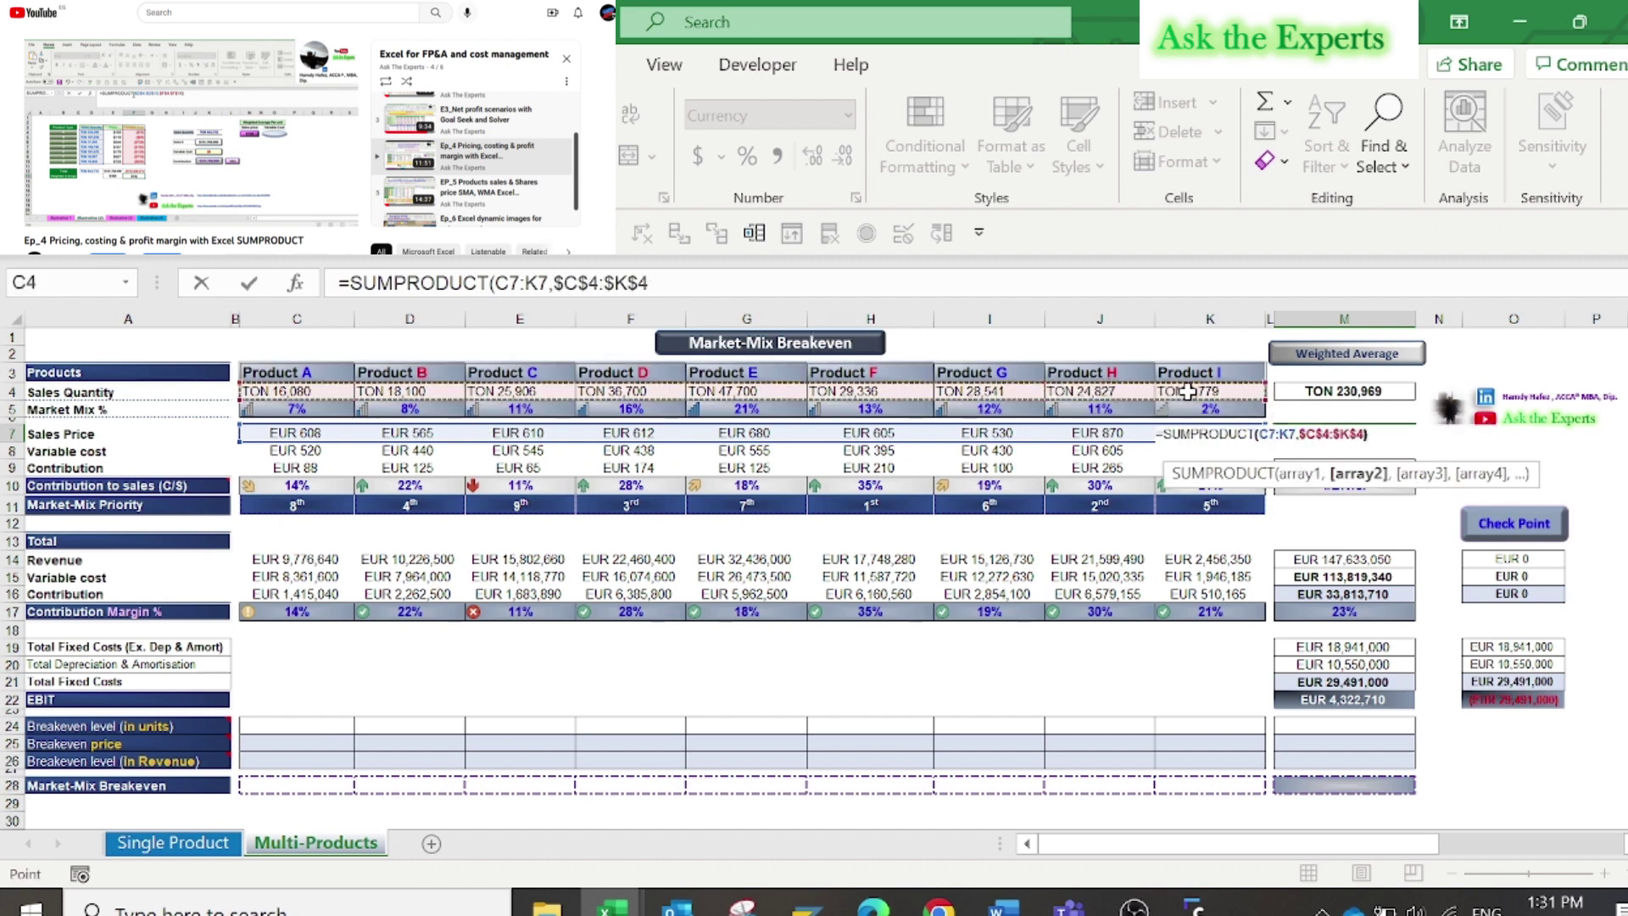
{"action": "type", "text": ")/"}
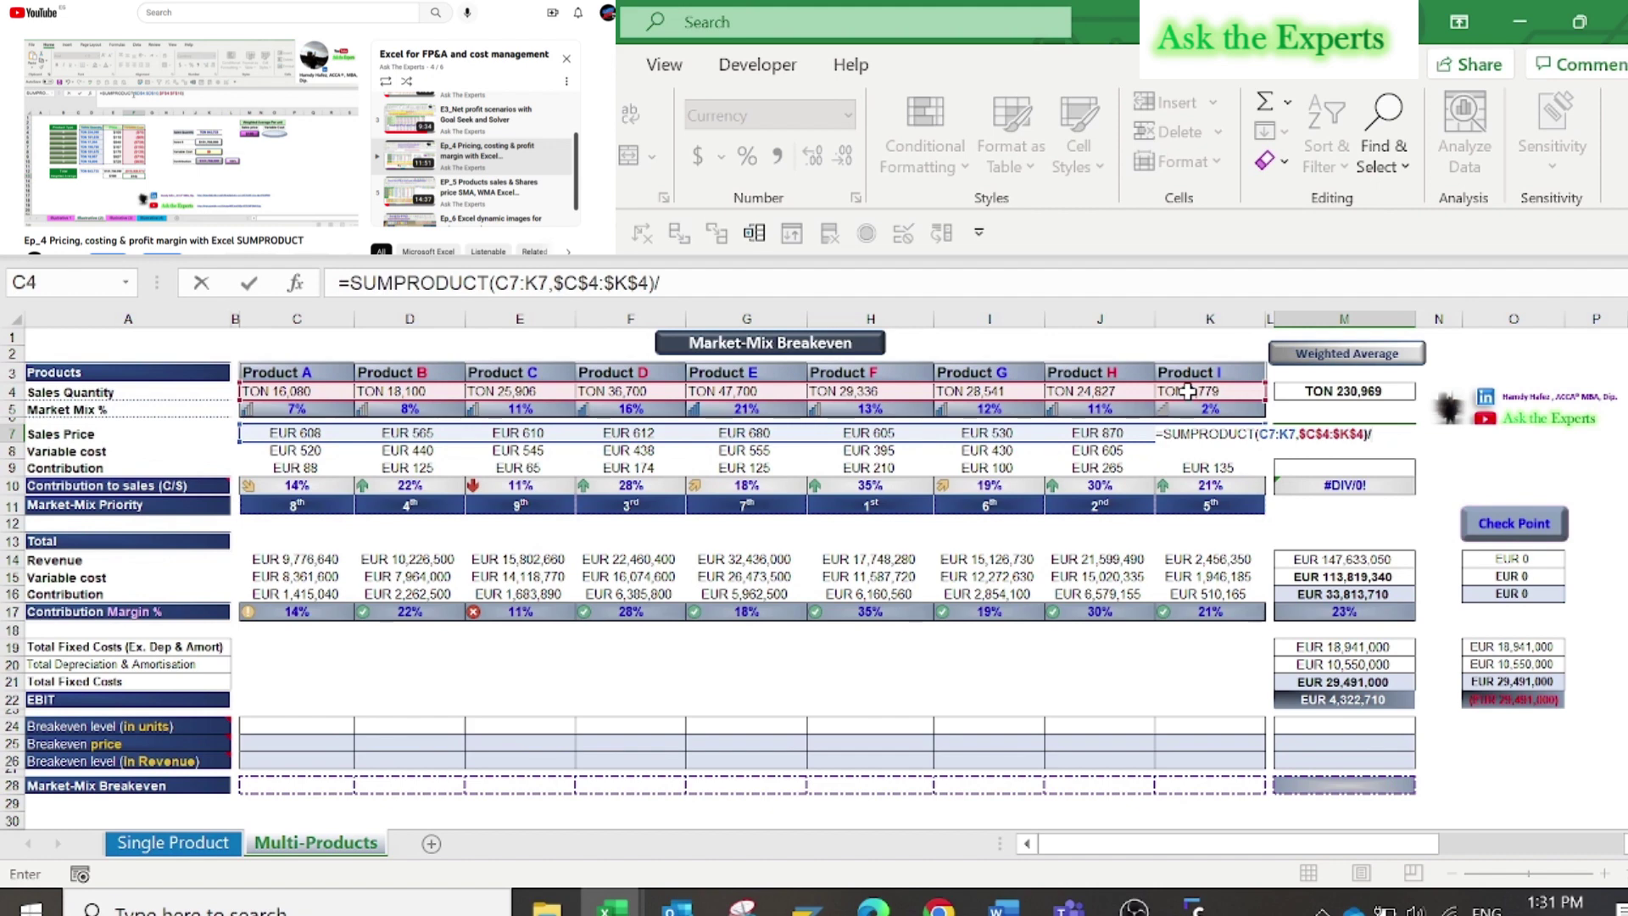
{"action": "left_click", "coordinate": [1377, 391]}
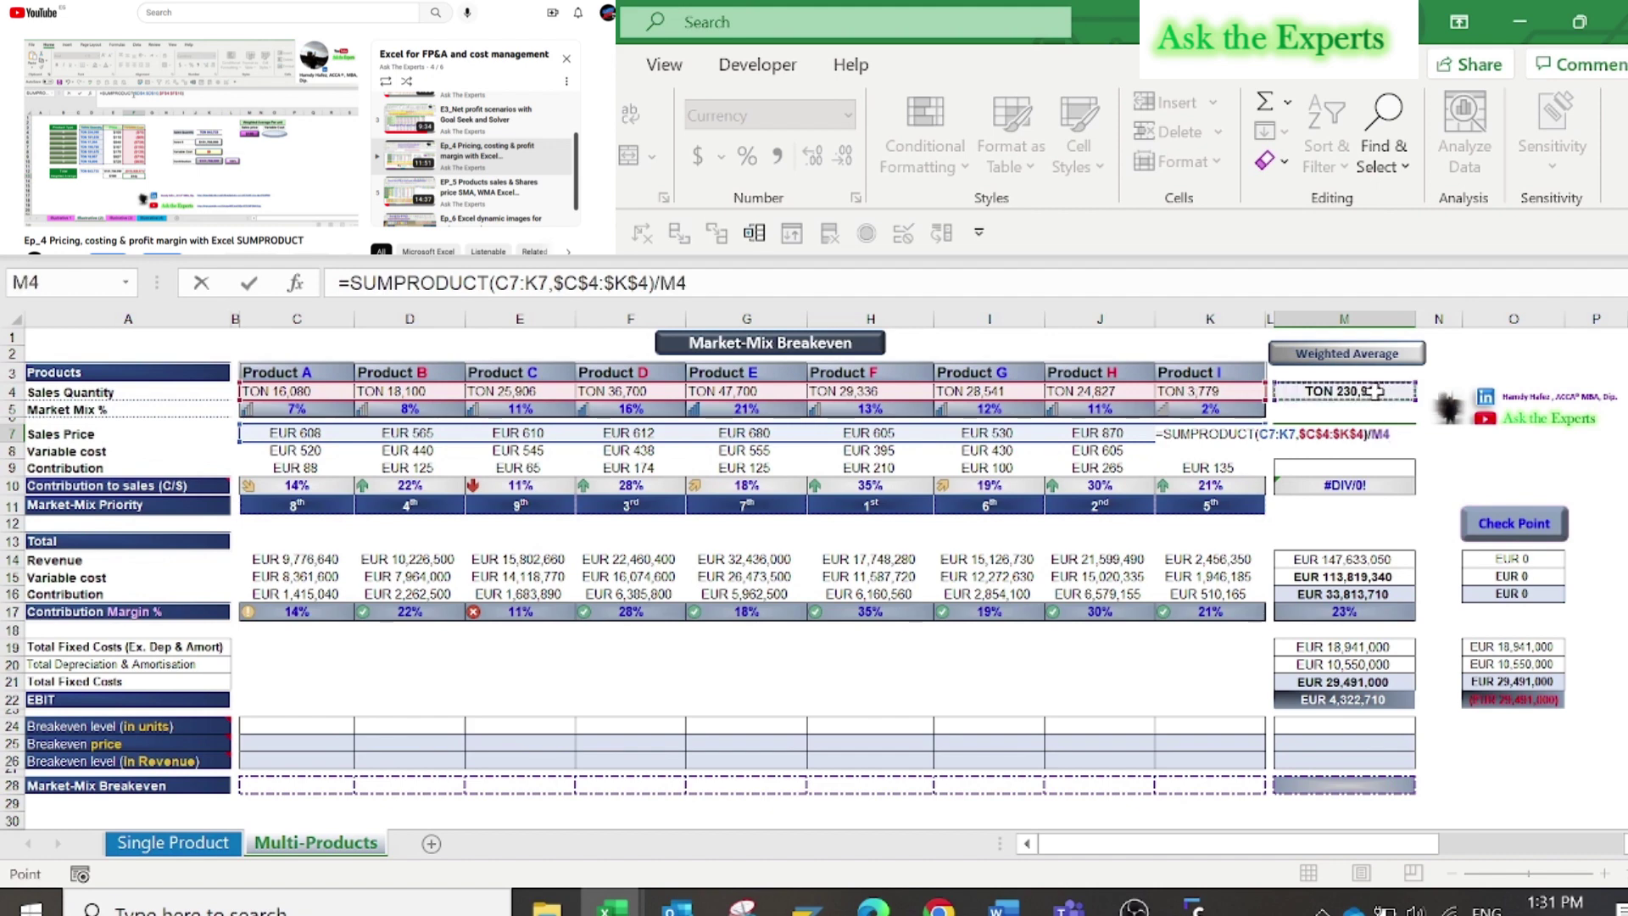
{"action": "key", "text": "F4"}
{"action": "key", "text": "Return"}
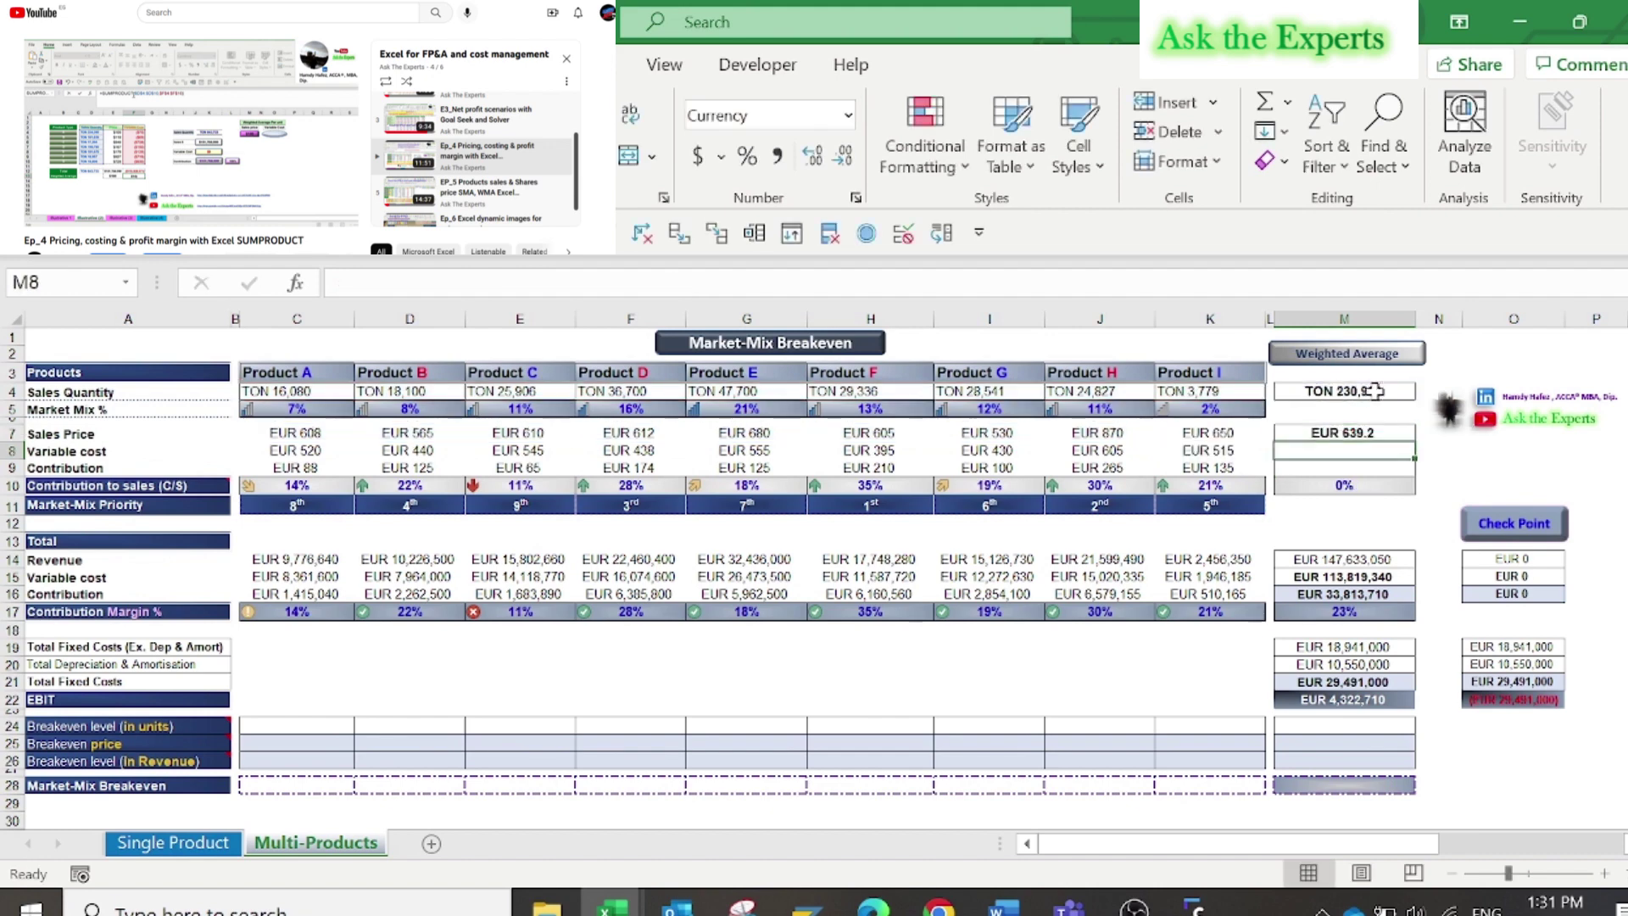
- Copy the weighted average formula from M7 to M8 for the variable cost
{"action": "left_click", "coordinate": [1363, 430]}
{"action": "key", "text": "ctrl+c"}
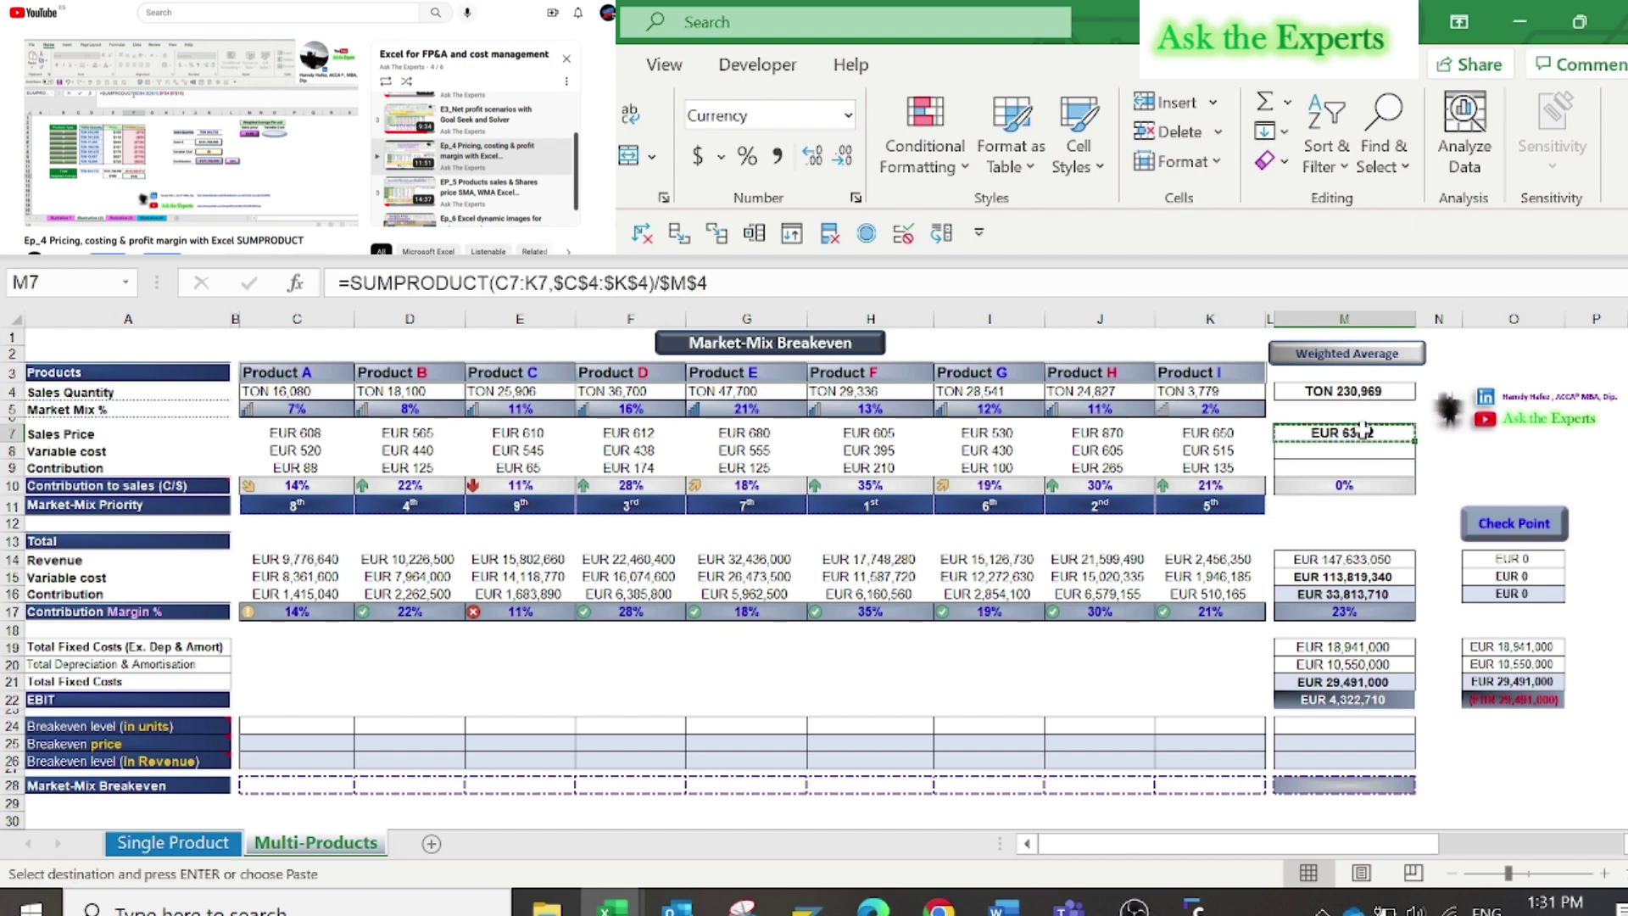
{"action": "left_click", "coordinate": [1348, 455]}
{"action": "key", "text": "ctrl+v"}
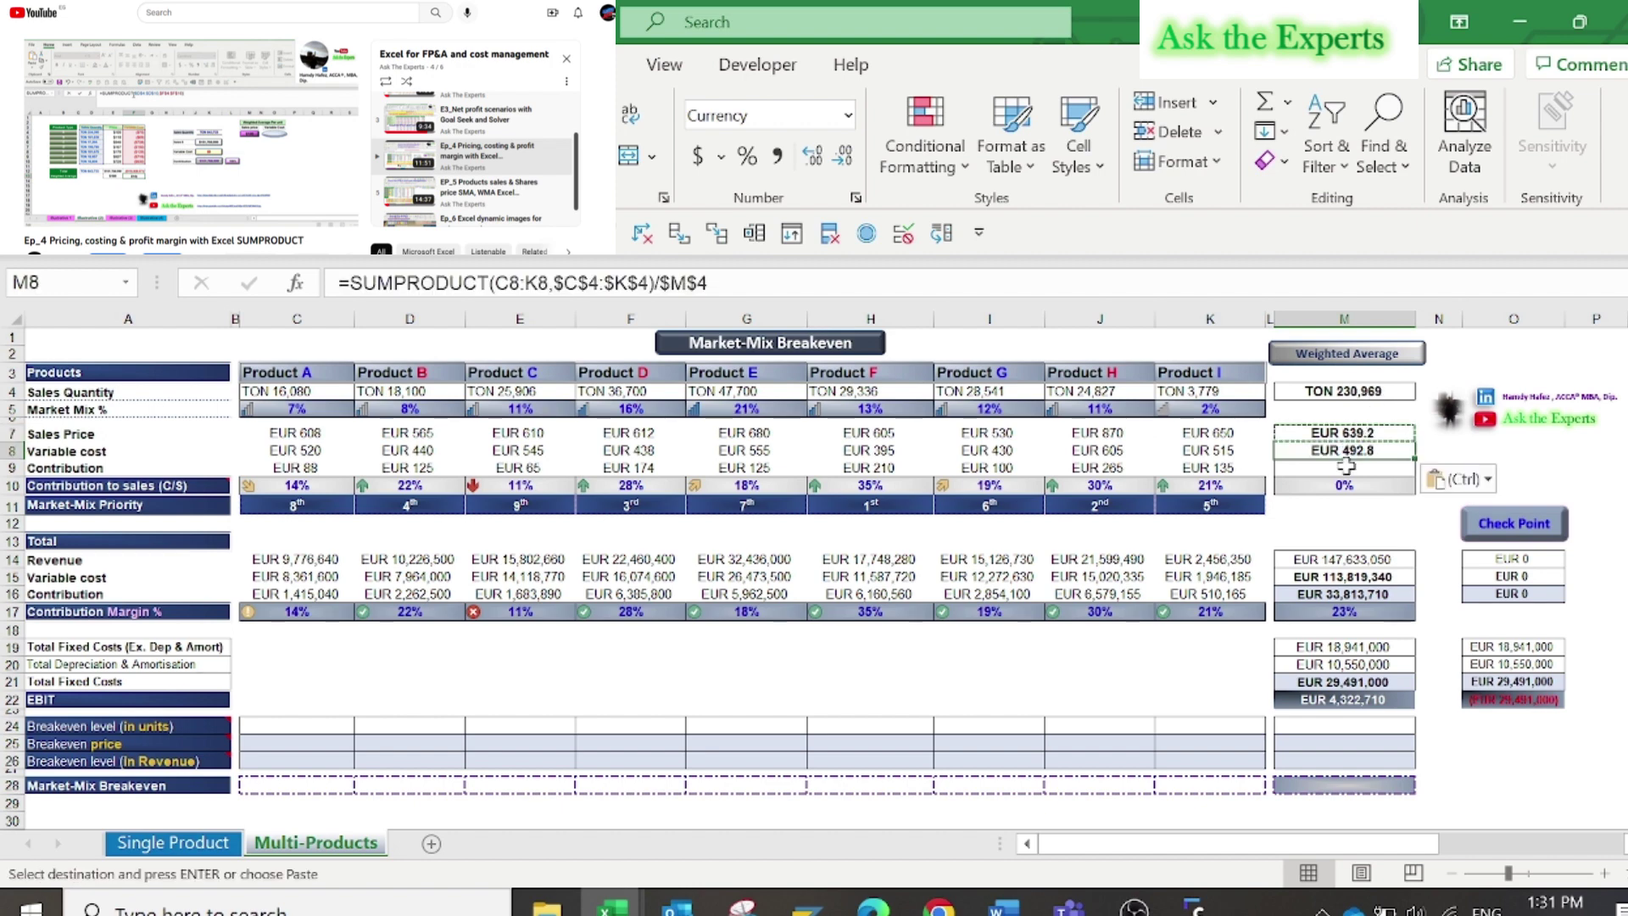
- Calculate the weighted average contribution in M9 as sales price minus variable cost with =M7-M8
{"action": "left_click", "coordinate": [1340, 474]}
{"action": "type", "text": "="}
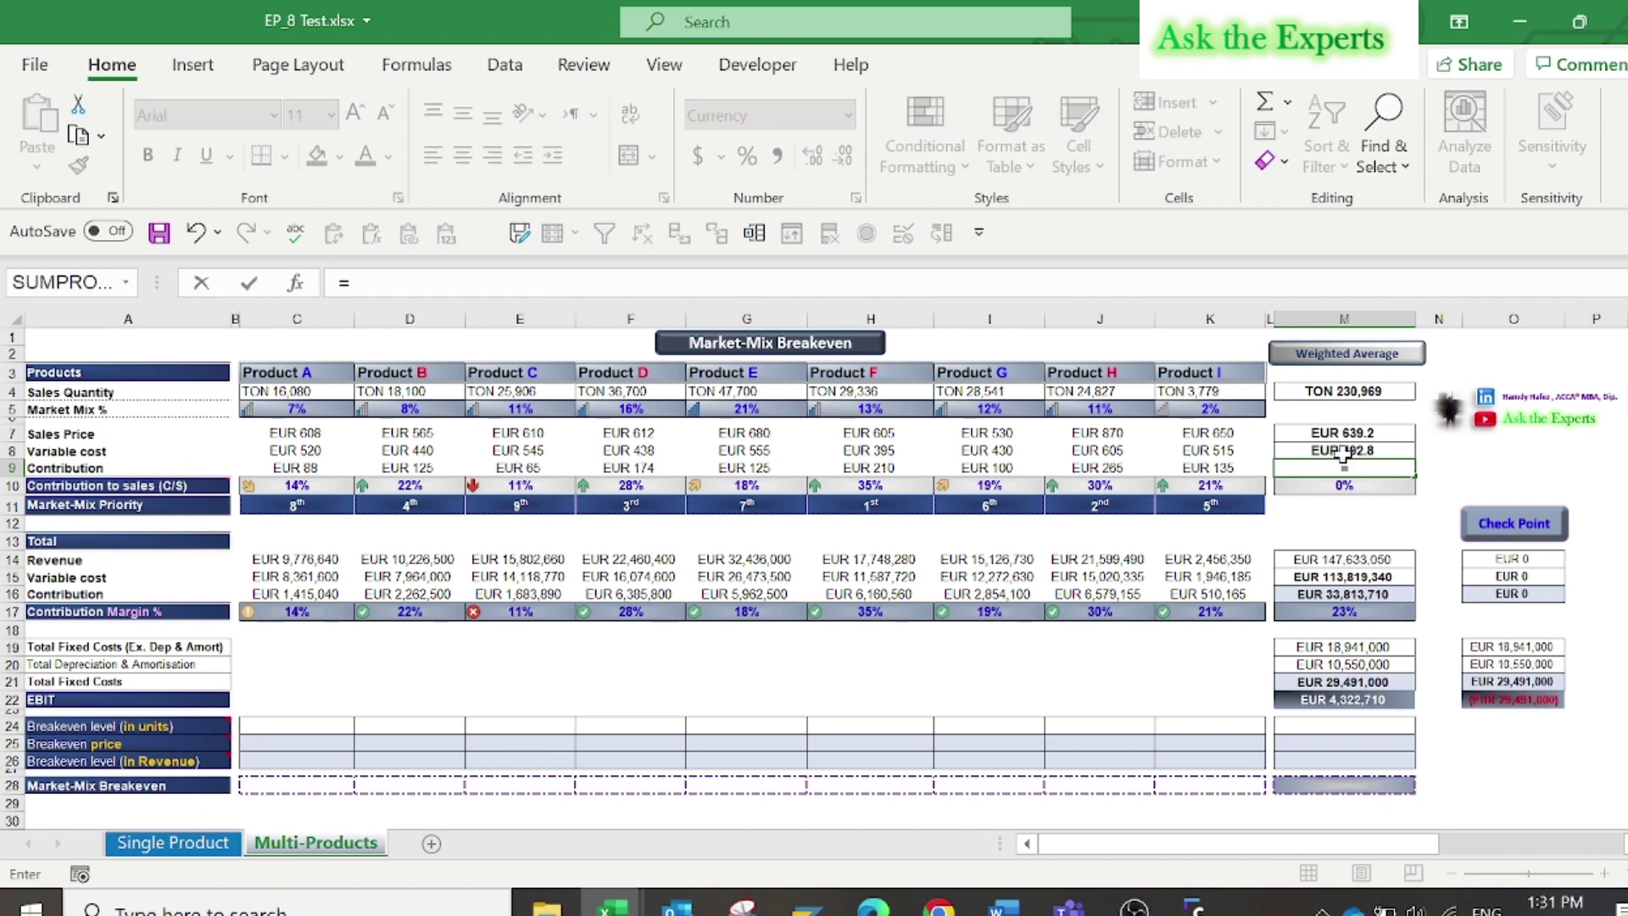
{"action": "left_click", "coordinate": [1346, 431]}
{"action": "type", "text": "-"}
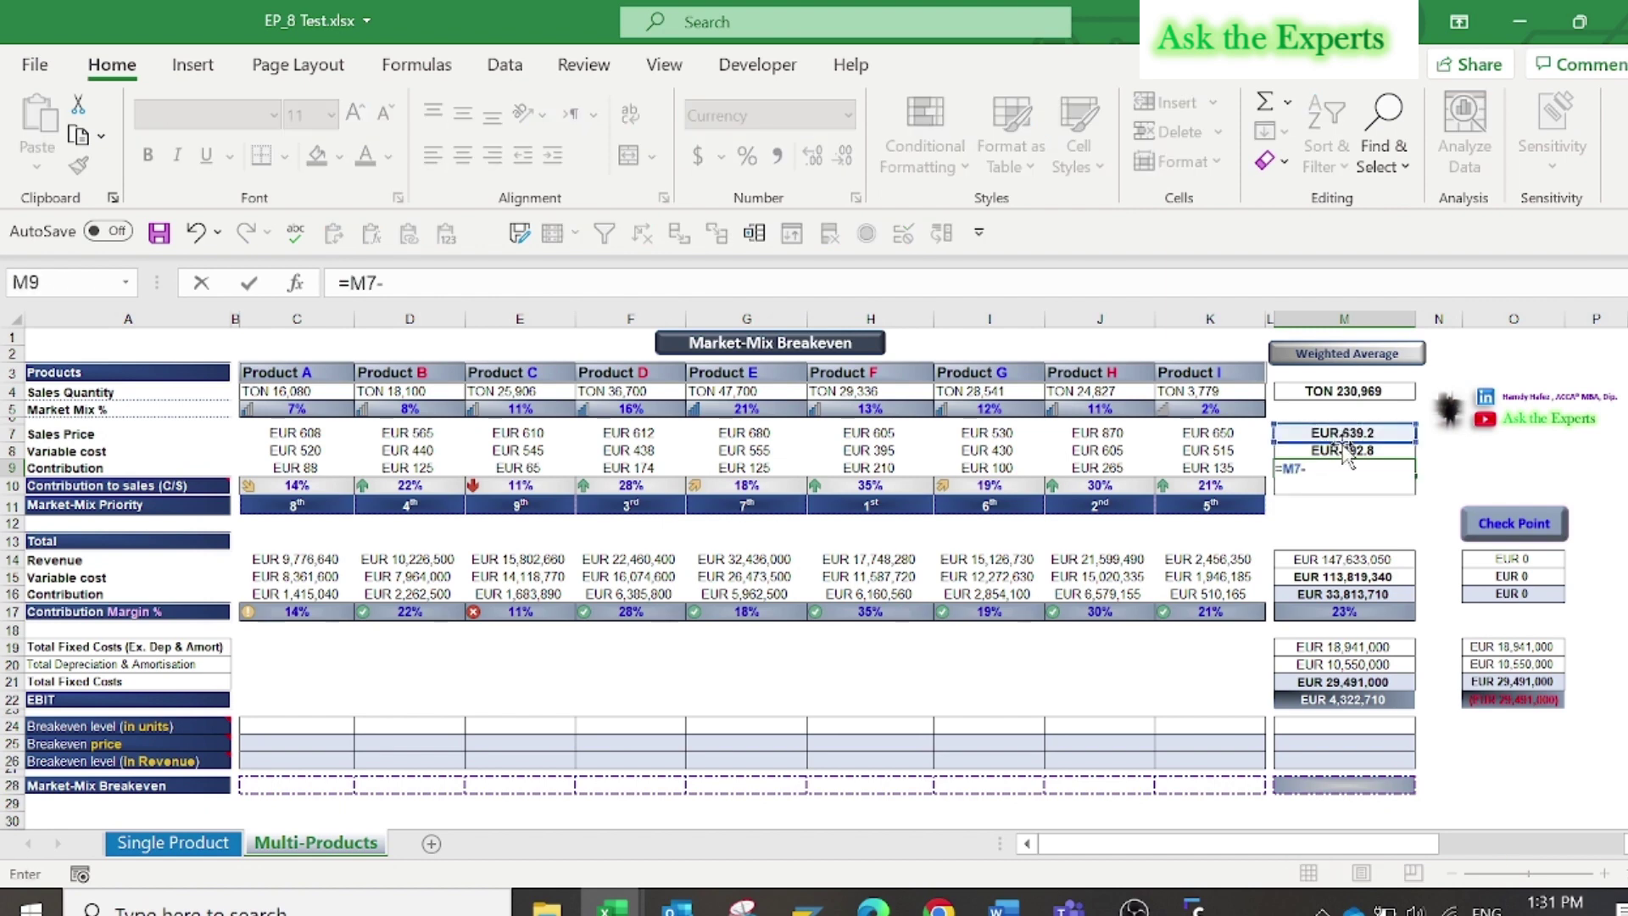
{"action": "left_click", "coordinate": [1339, 451]}
{"action": "key", "text": "Return"}
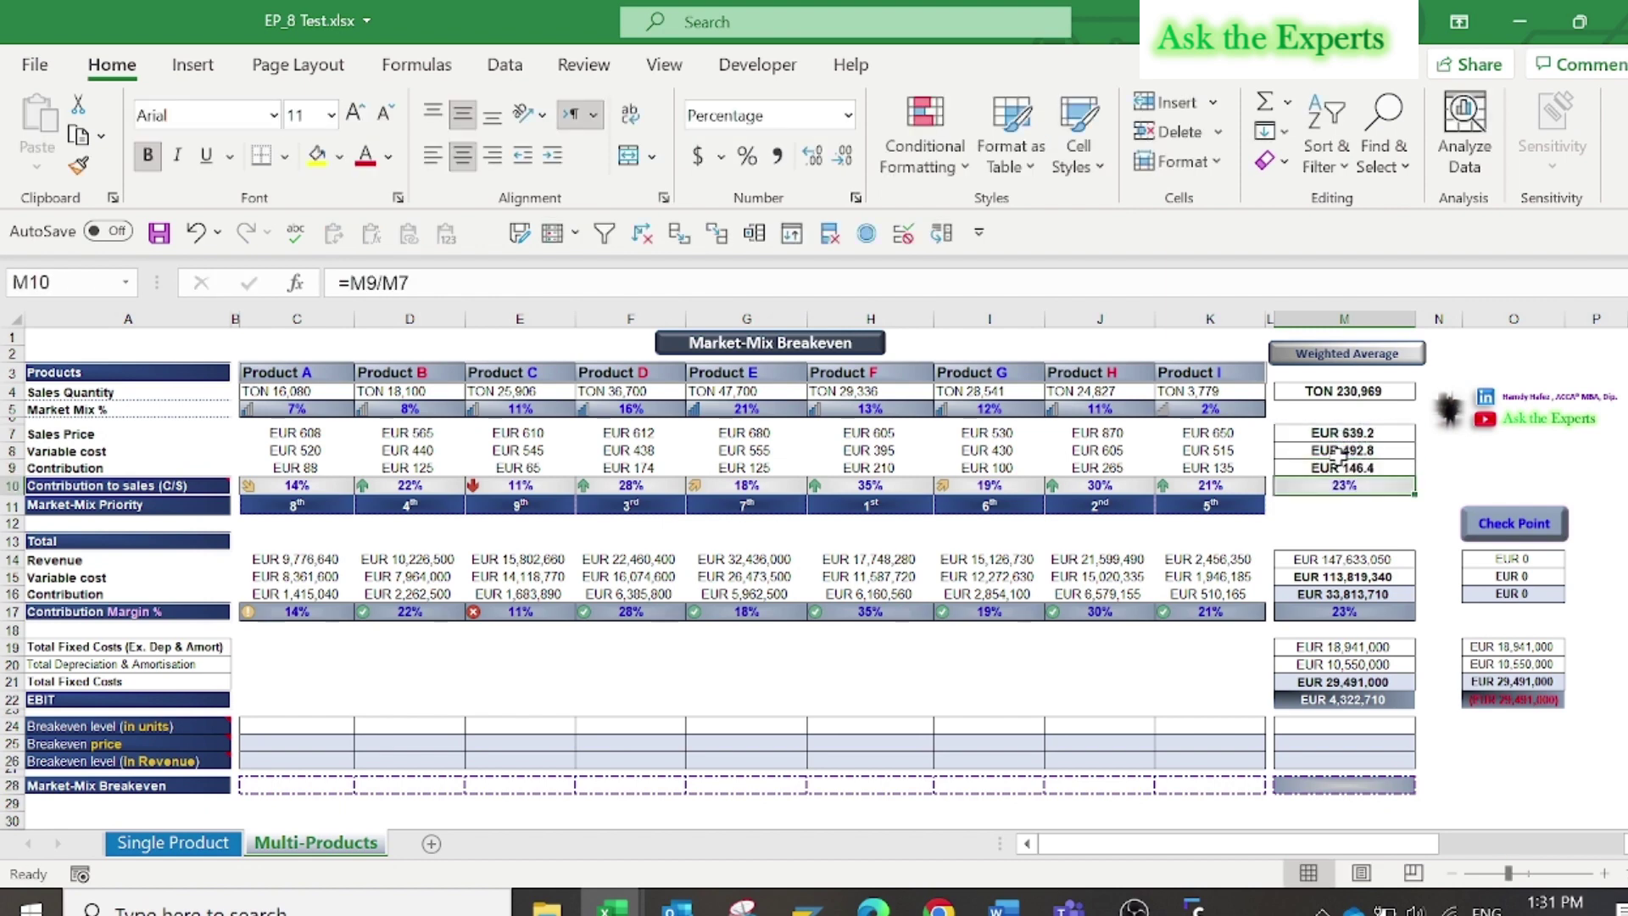
- Calculate Product A's breakeven level in units in C24 with =$M$21/C9, locking the total fixed costs reference
{"action": "left_click", "coordinate": [300, 723]}
{"action": "type", "text": "="}
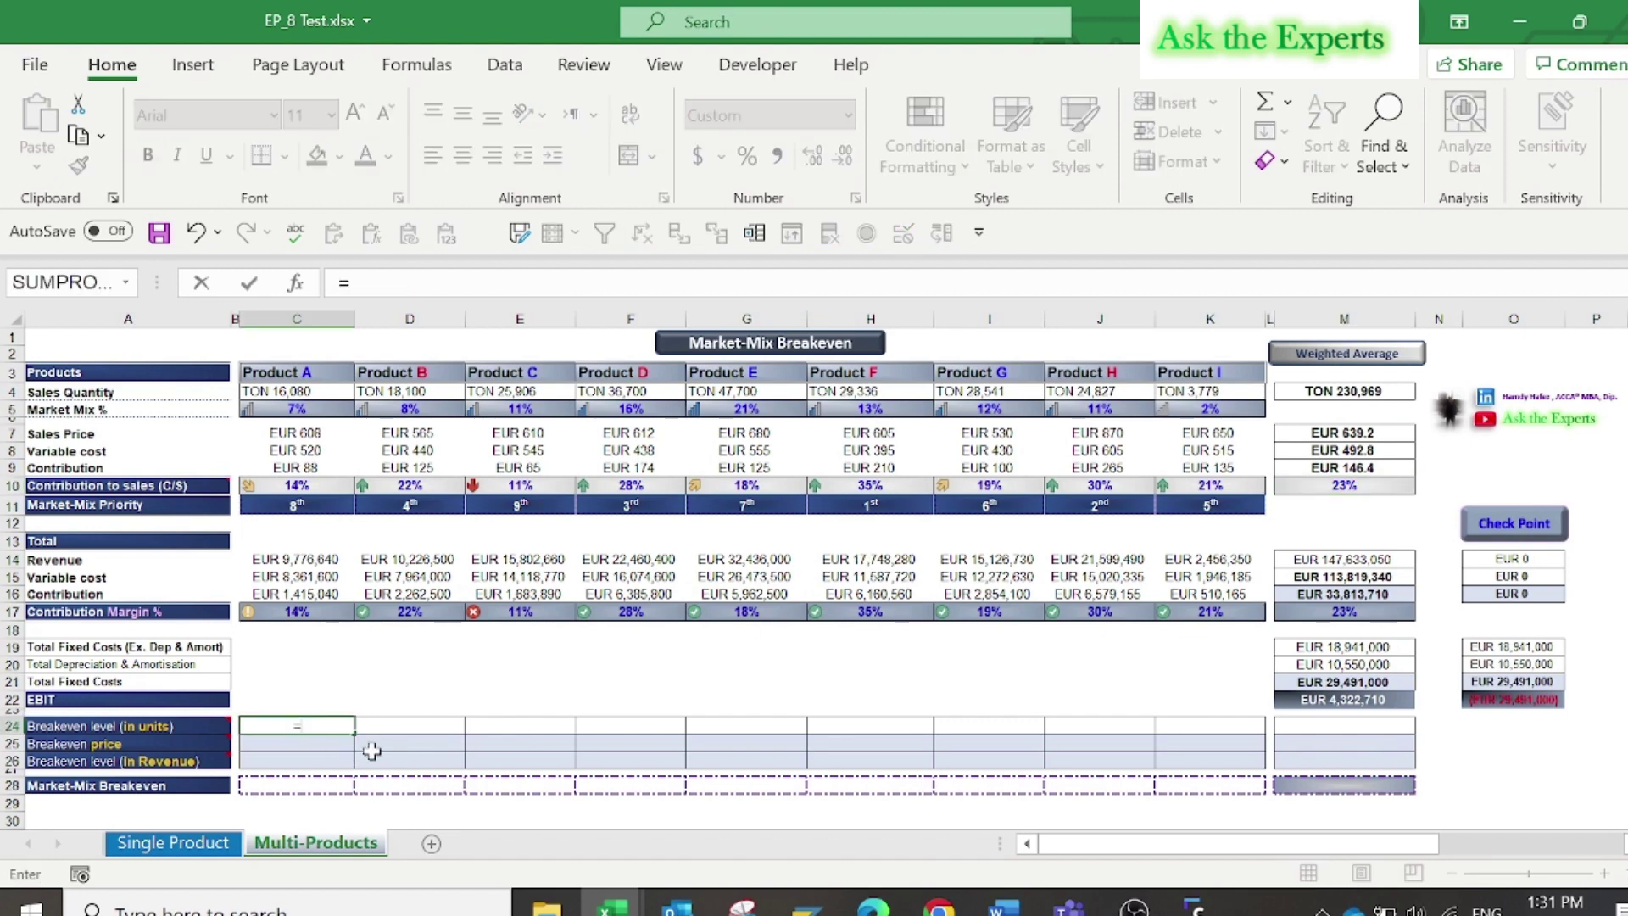
{"action": "left_click", "coordinate": [1318, 680]}
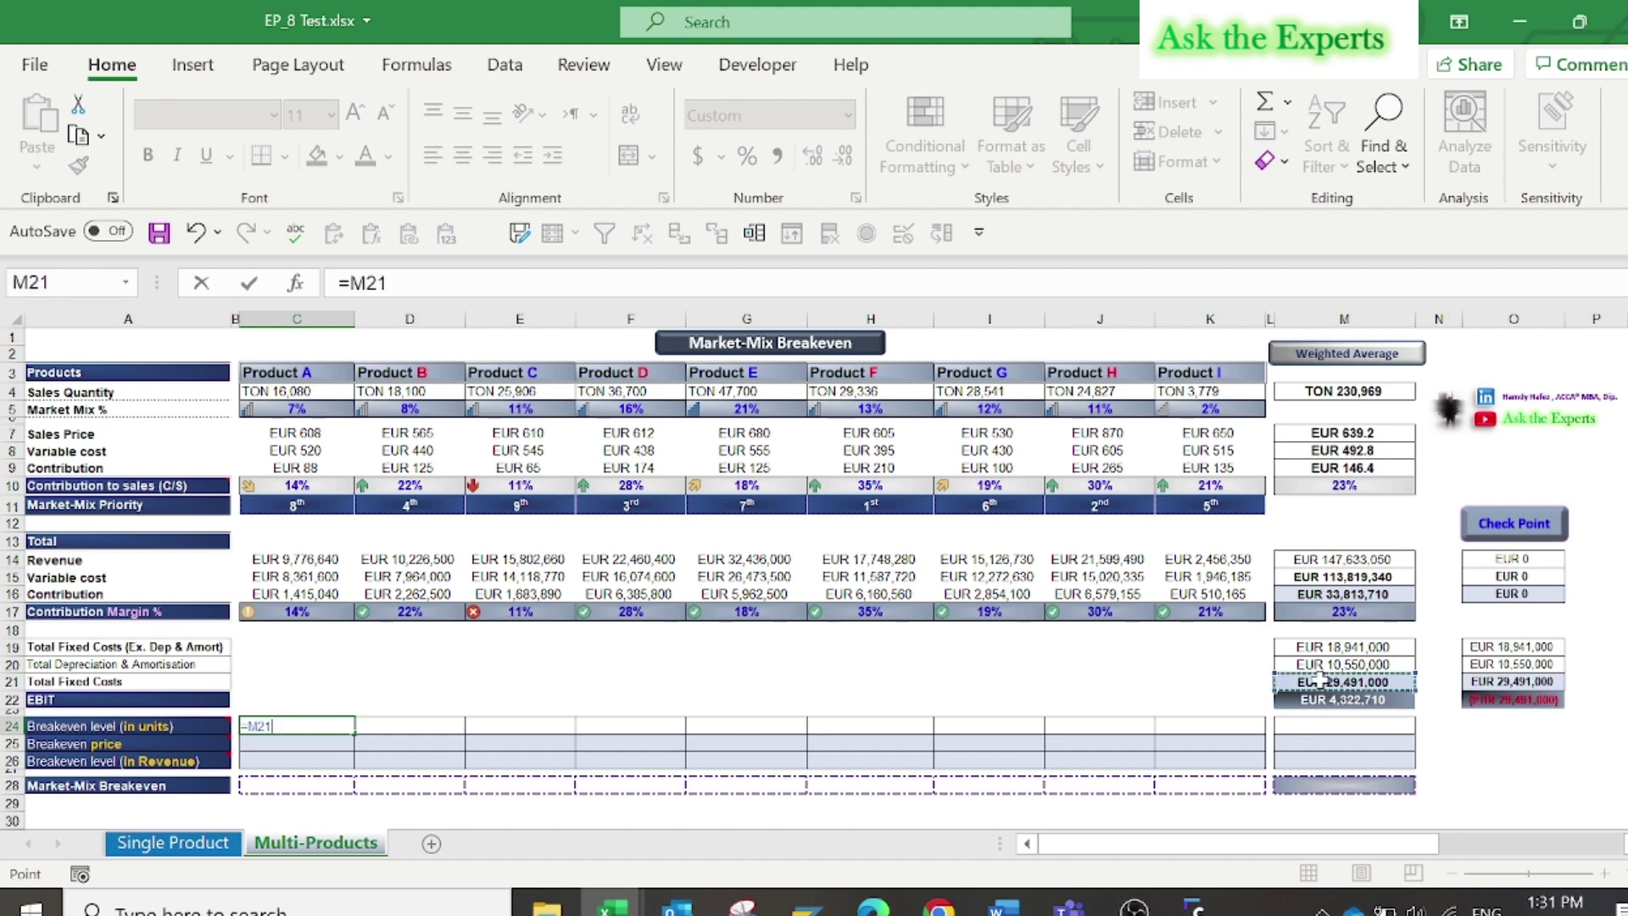
{"action": "key", "text": "F4"}
{"action": "type", "text": "/"}
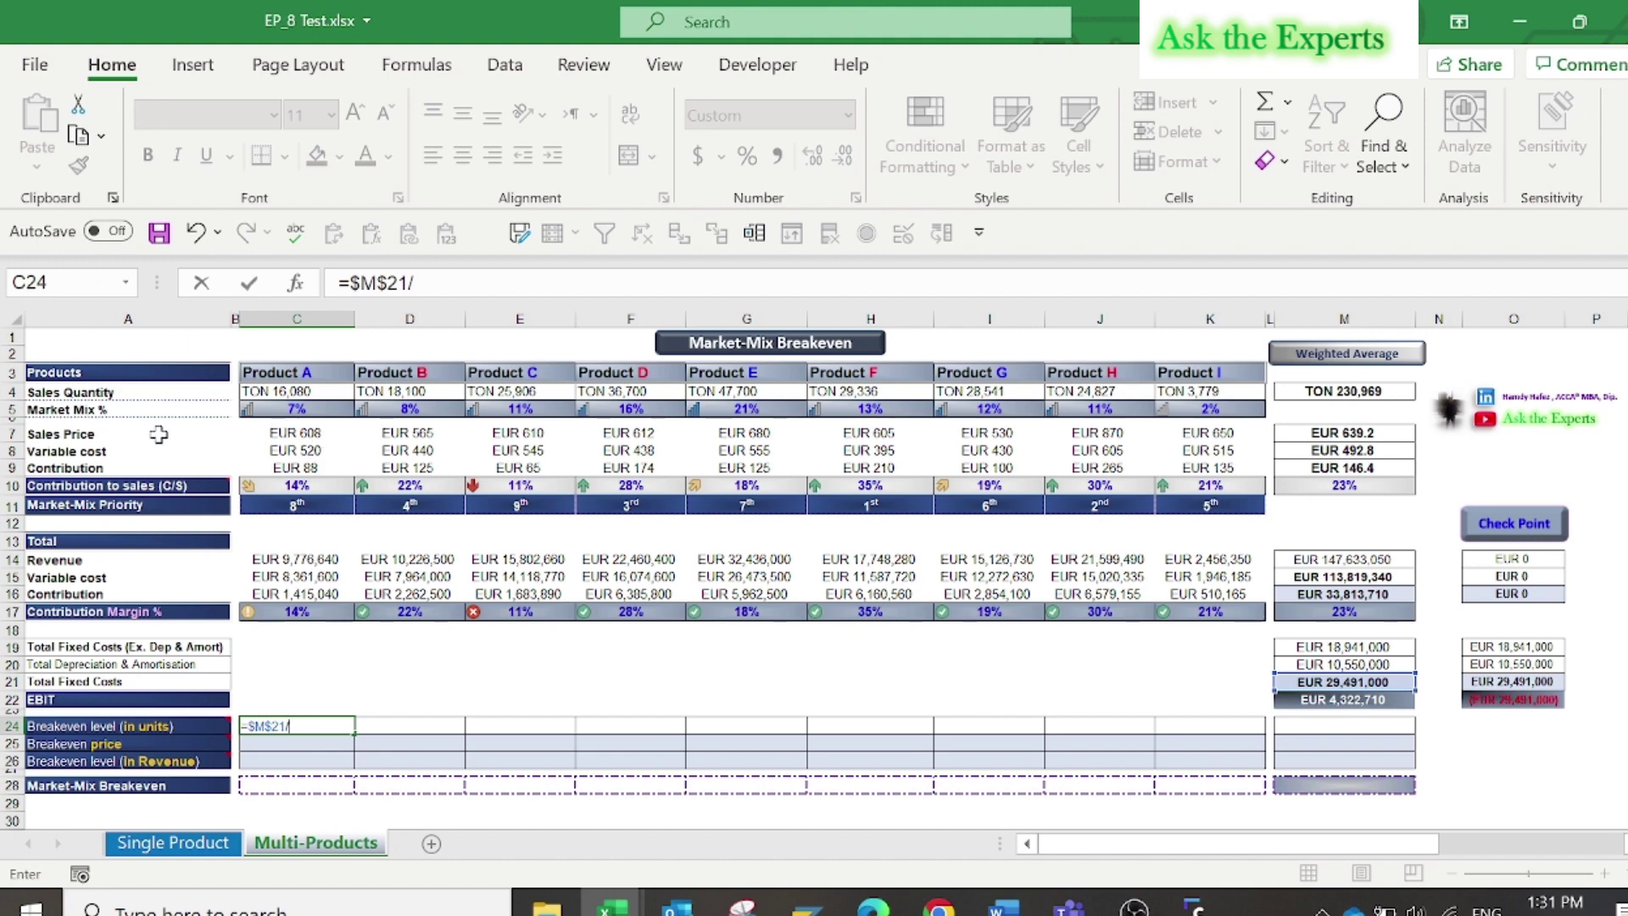
{"action": "left_click", "coordinate": [292, 467]}
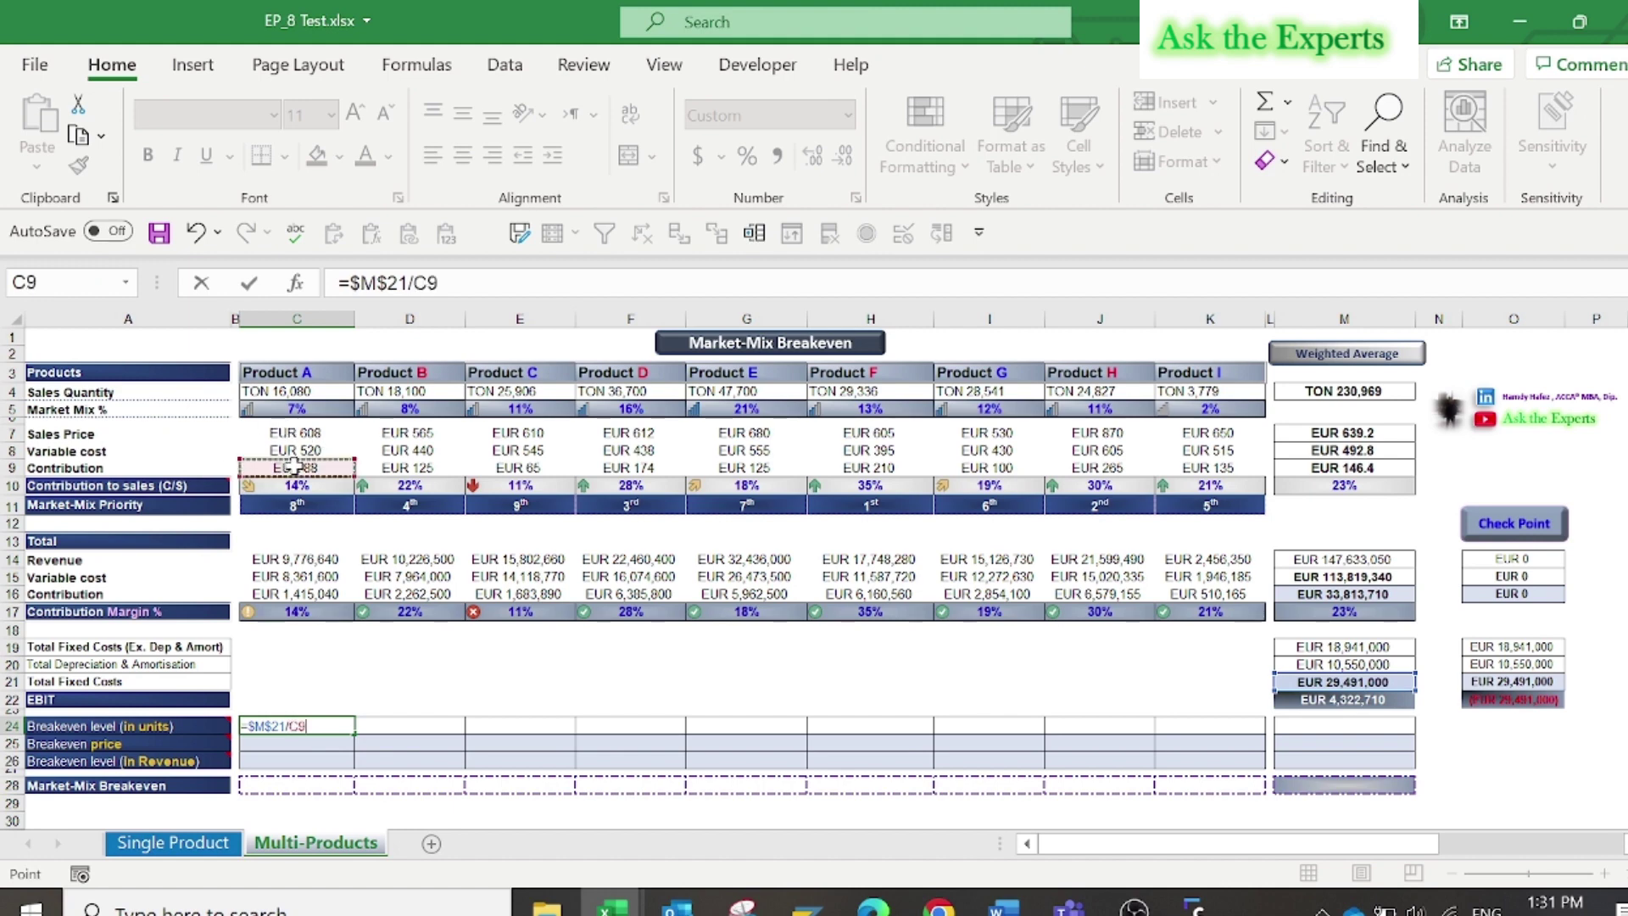
{"action": "key", "text": "Return"}
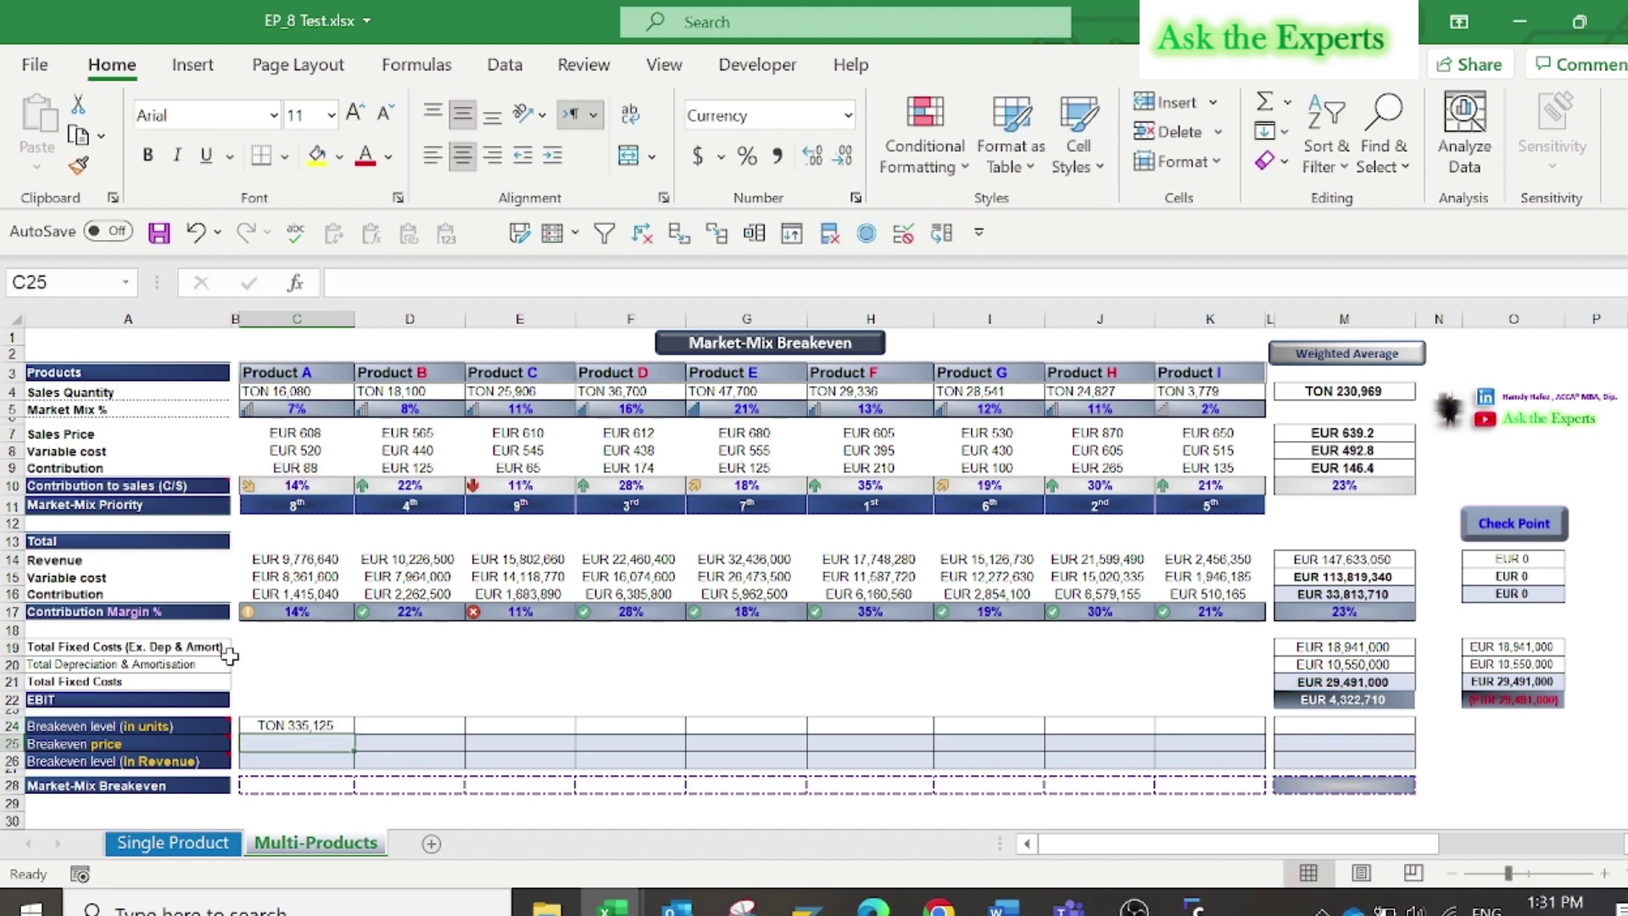
- Copy the breakeven units formula from C24 to D24:K24 and to the weighted average cell M24, and check M24's references
{"action": "left_click", "coordinate": [292, 723]}
{"action": "key", "text": "ctrl+c"}
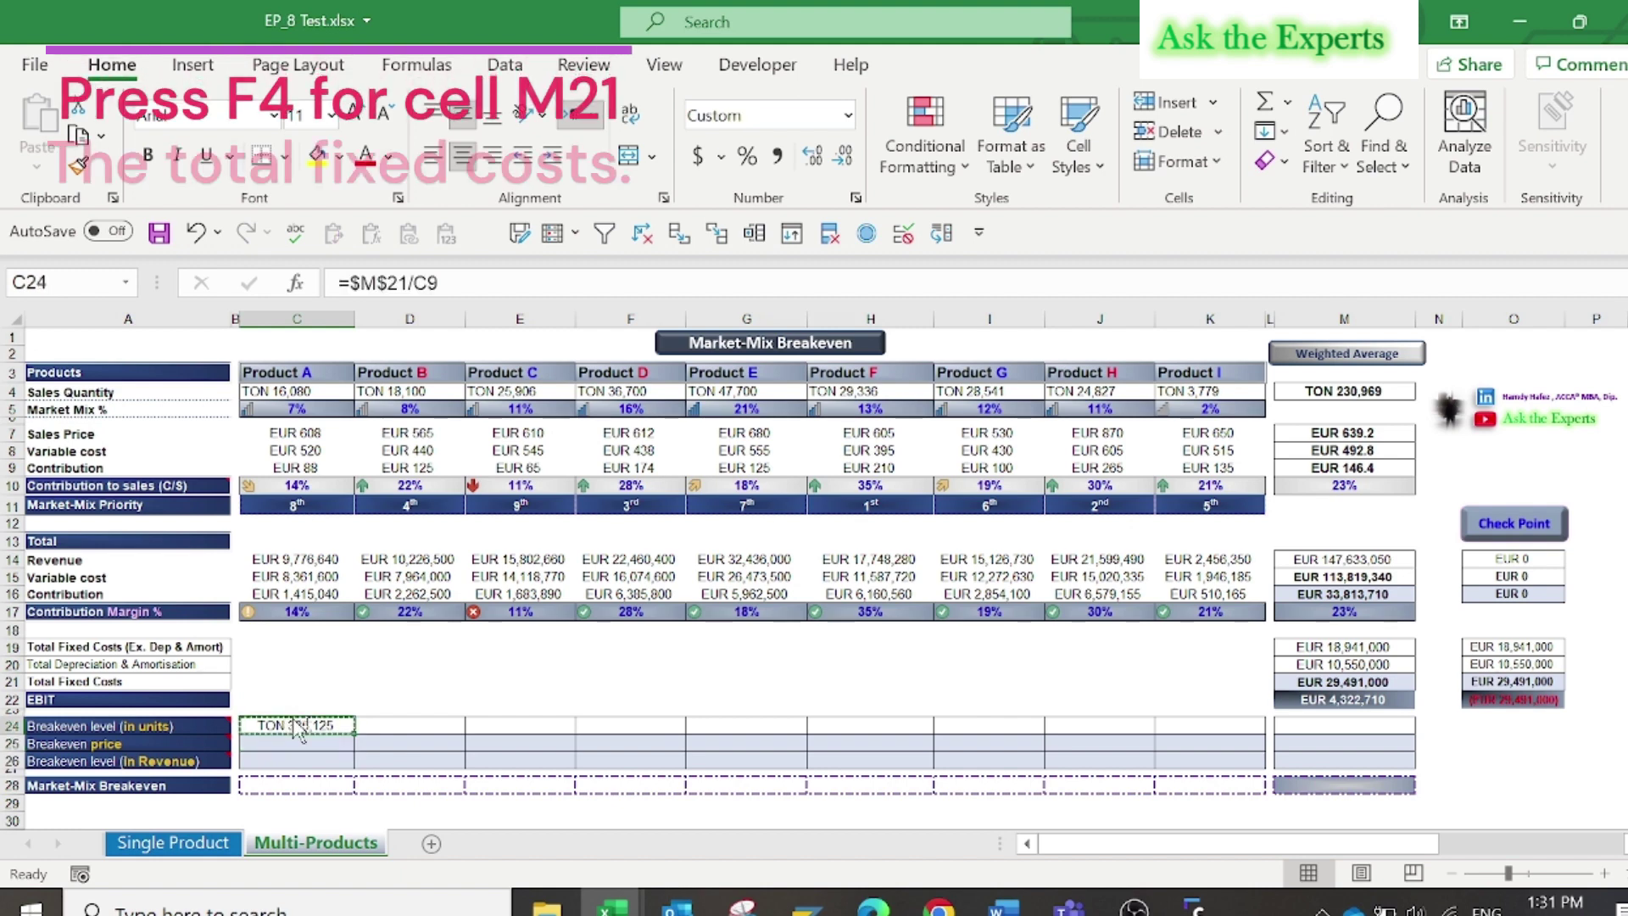
{"action": "left_click_drag", "start_coordinate": [429, 722], "coordinate": [1178, 733]}
{"action": "key", "text": "ctrl+v"}
{"action": "left_click_drag", "start_coordinate": [1348, 712], "coordinate": [1350, 718]}
{"action": "left_click", "coordinate": [1352, 725]}
{"action": "left_click", "coordinate": [1350, 713]}
{"action": "left_click", "coordinate": [1354, 728]}
{"action": "key", "text": "ctrl+v"}
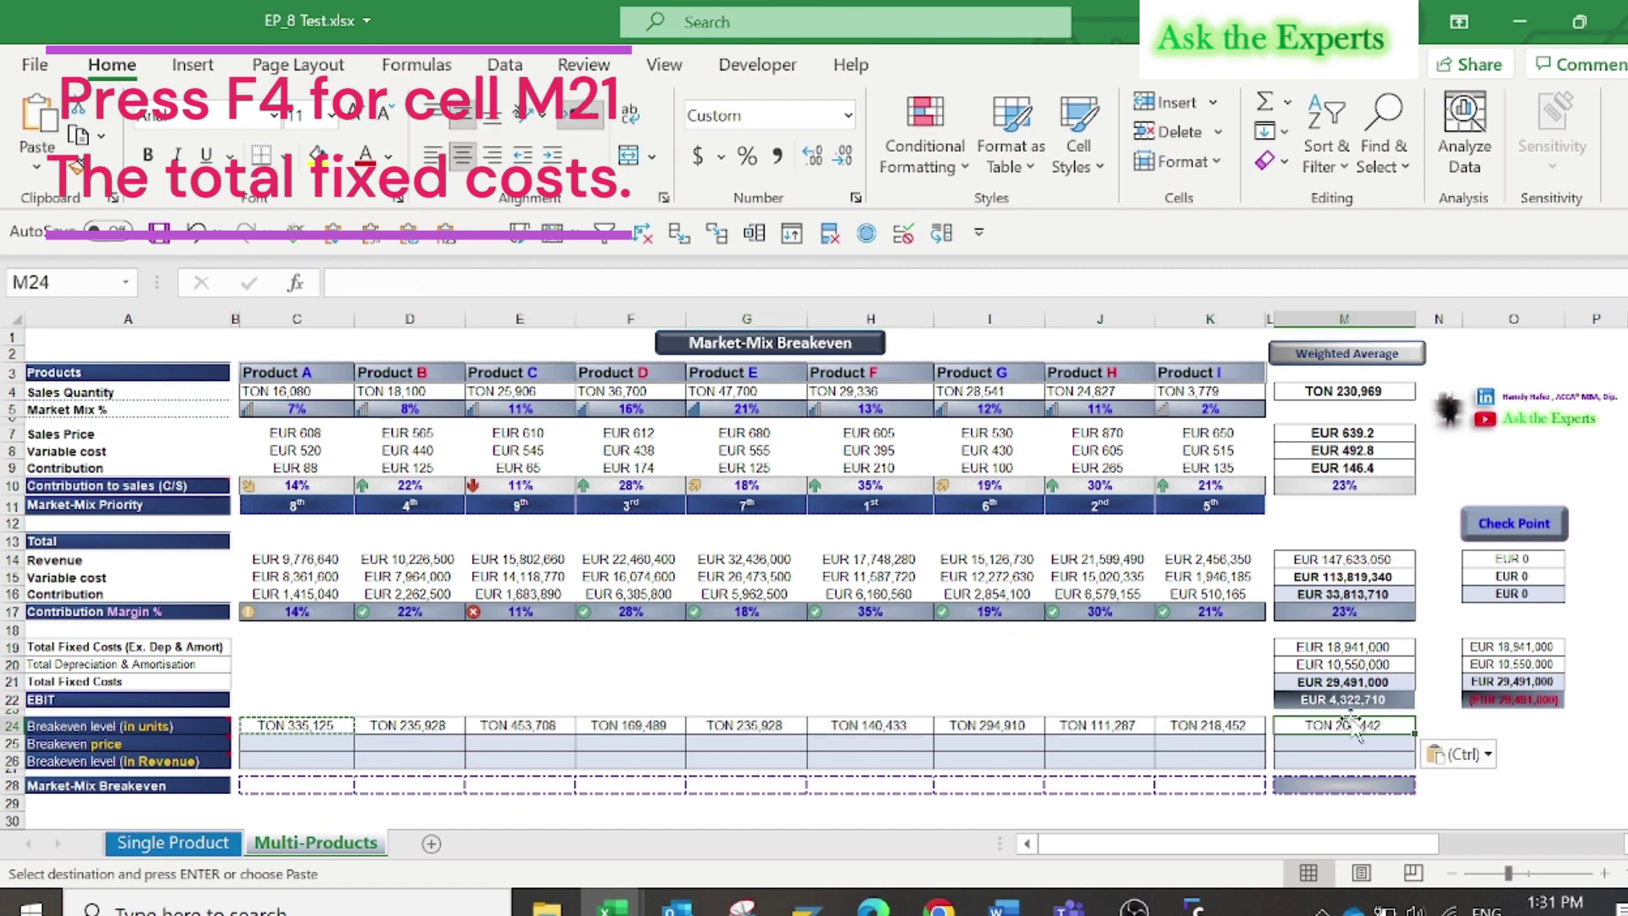
{"action": "double_click", "coordinate": [1348, 725]}
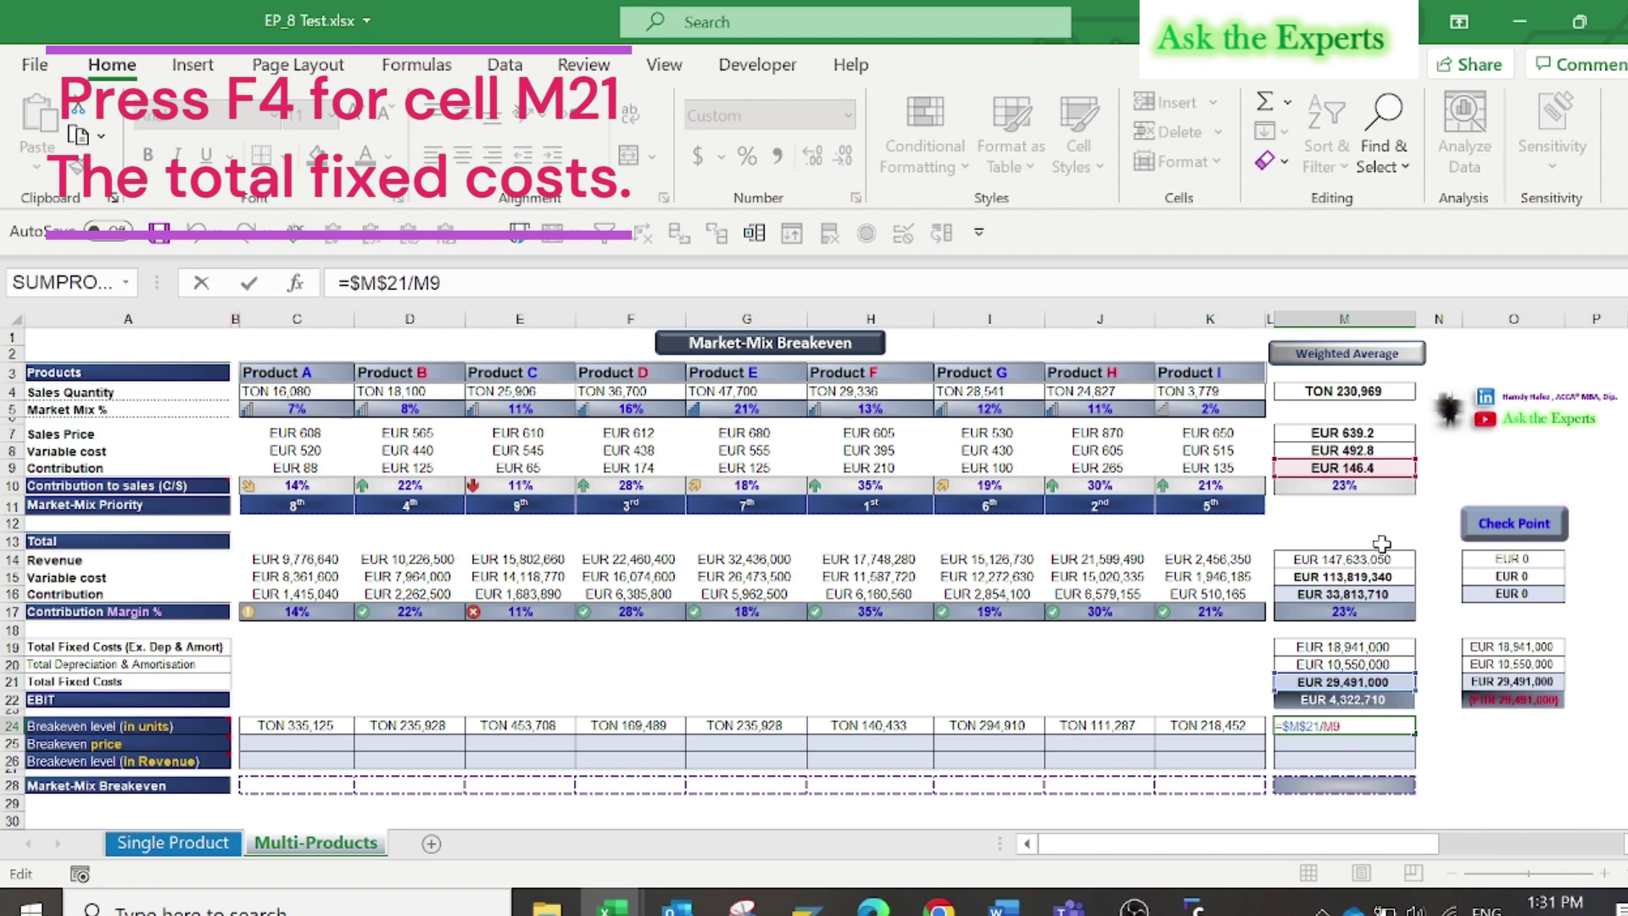
{"action": "key", "text": "ctrl+Return"}
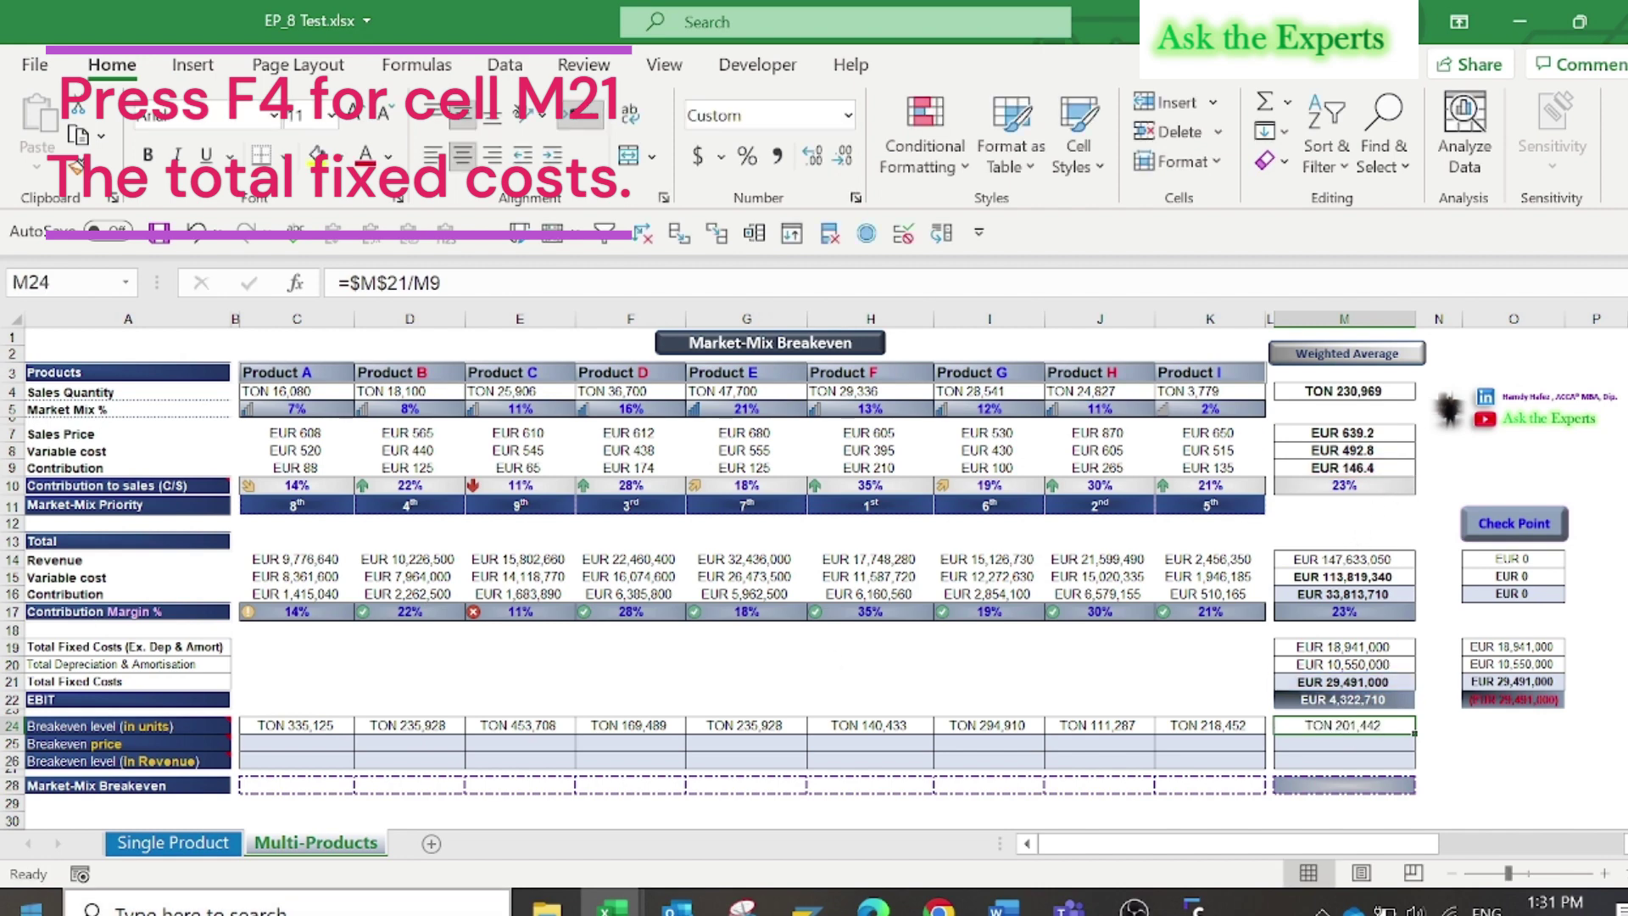
- Calculate Product A's breakeven price in C25 with =($M$21/C4)+C8, keeping the total fixed costs reference absolute
{"action": "left_click", "coordinate": [285, 745]}
{"action": "type", "text": "="}
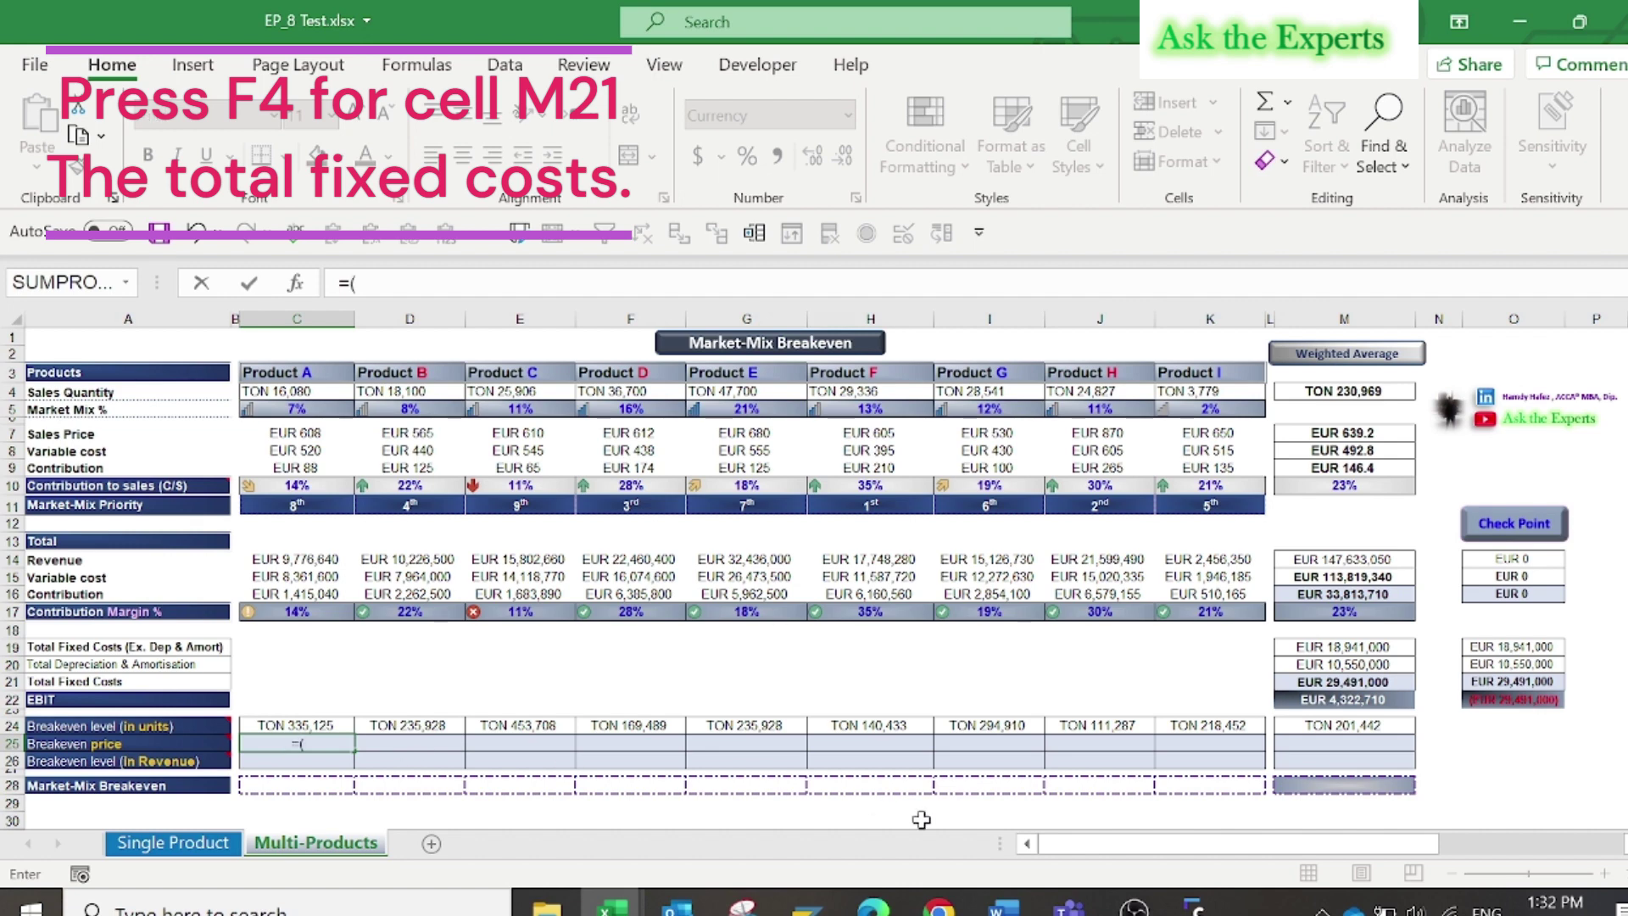
{"action": "type", "text": "("}
{"action": "left_click", "coordinate": [1360, 683]}
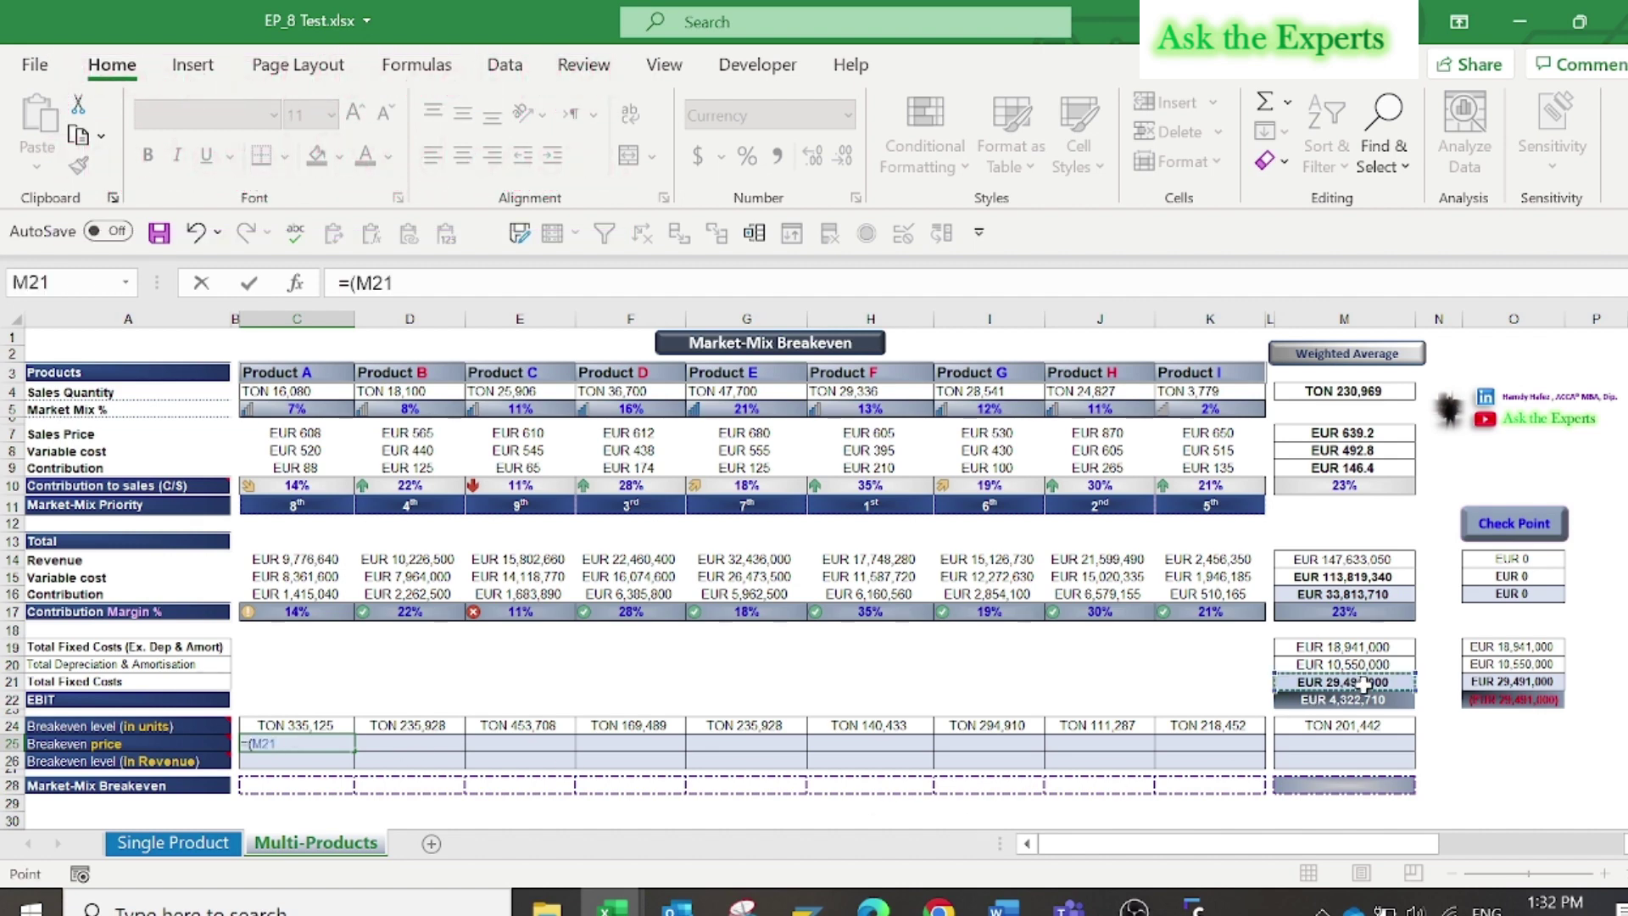
{"action": "type", "text": "/"}
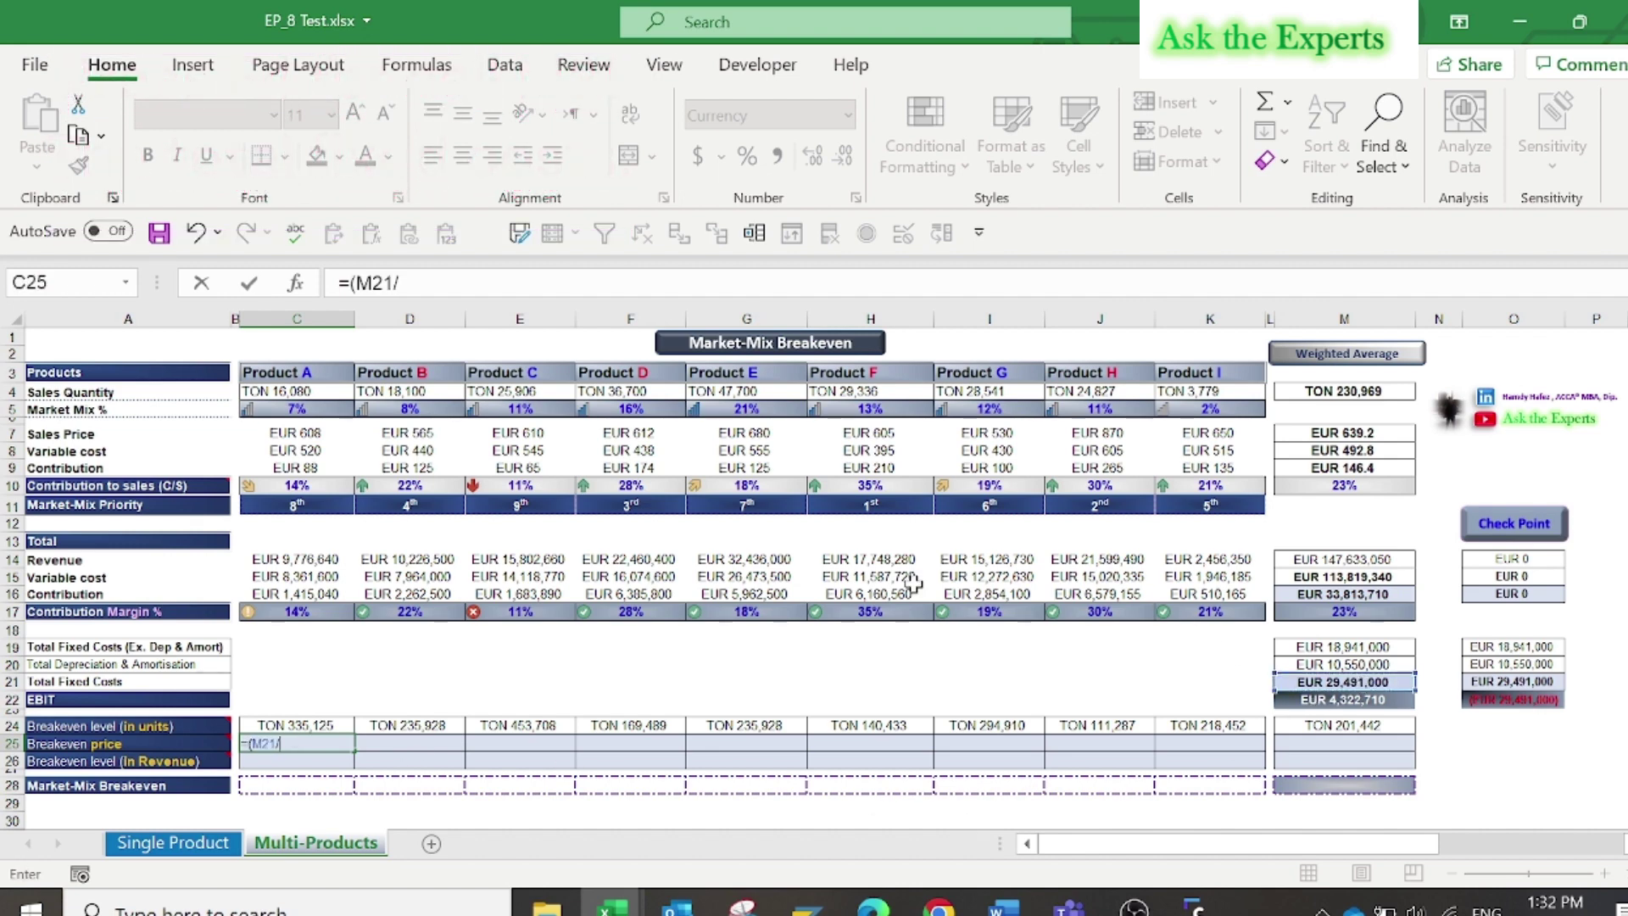
{"action": "left_click", "coordinate": [298, 395]}
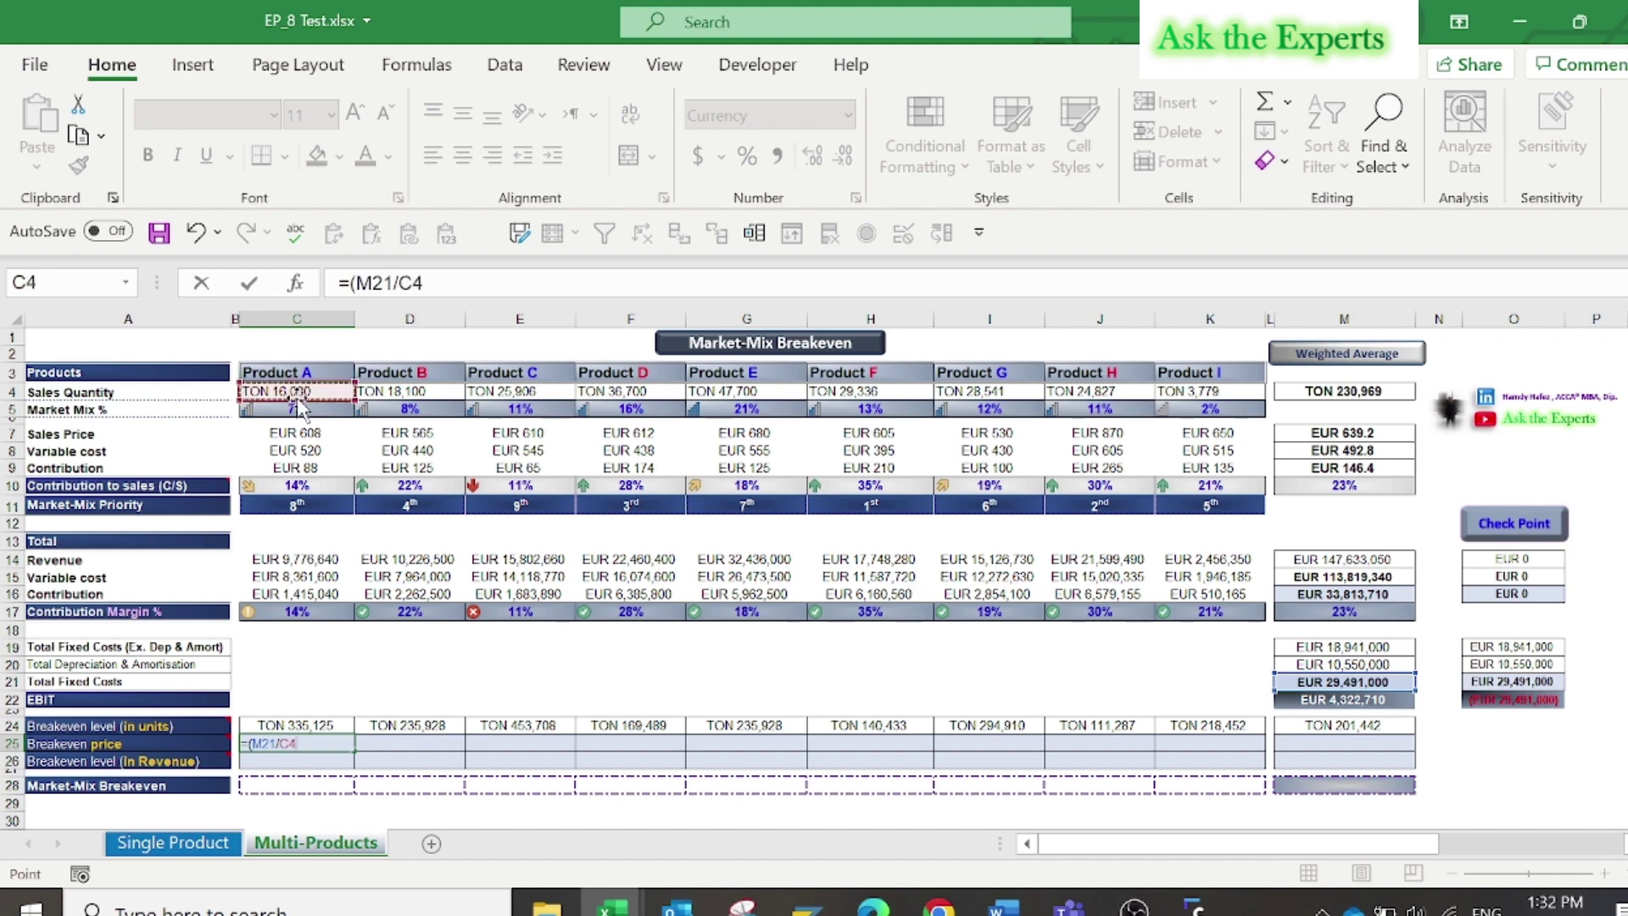
{"action": "type", "text": ")"}
{"action": "double_click", "coordinate": [373, 283]}
{"action": "key", "text": "F4"}
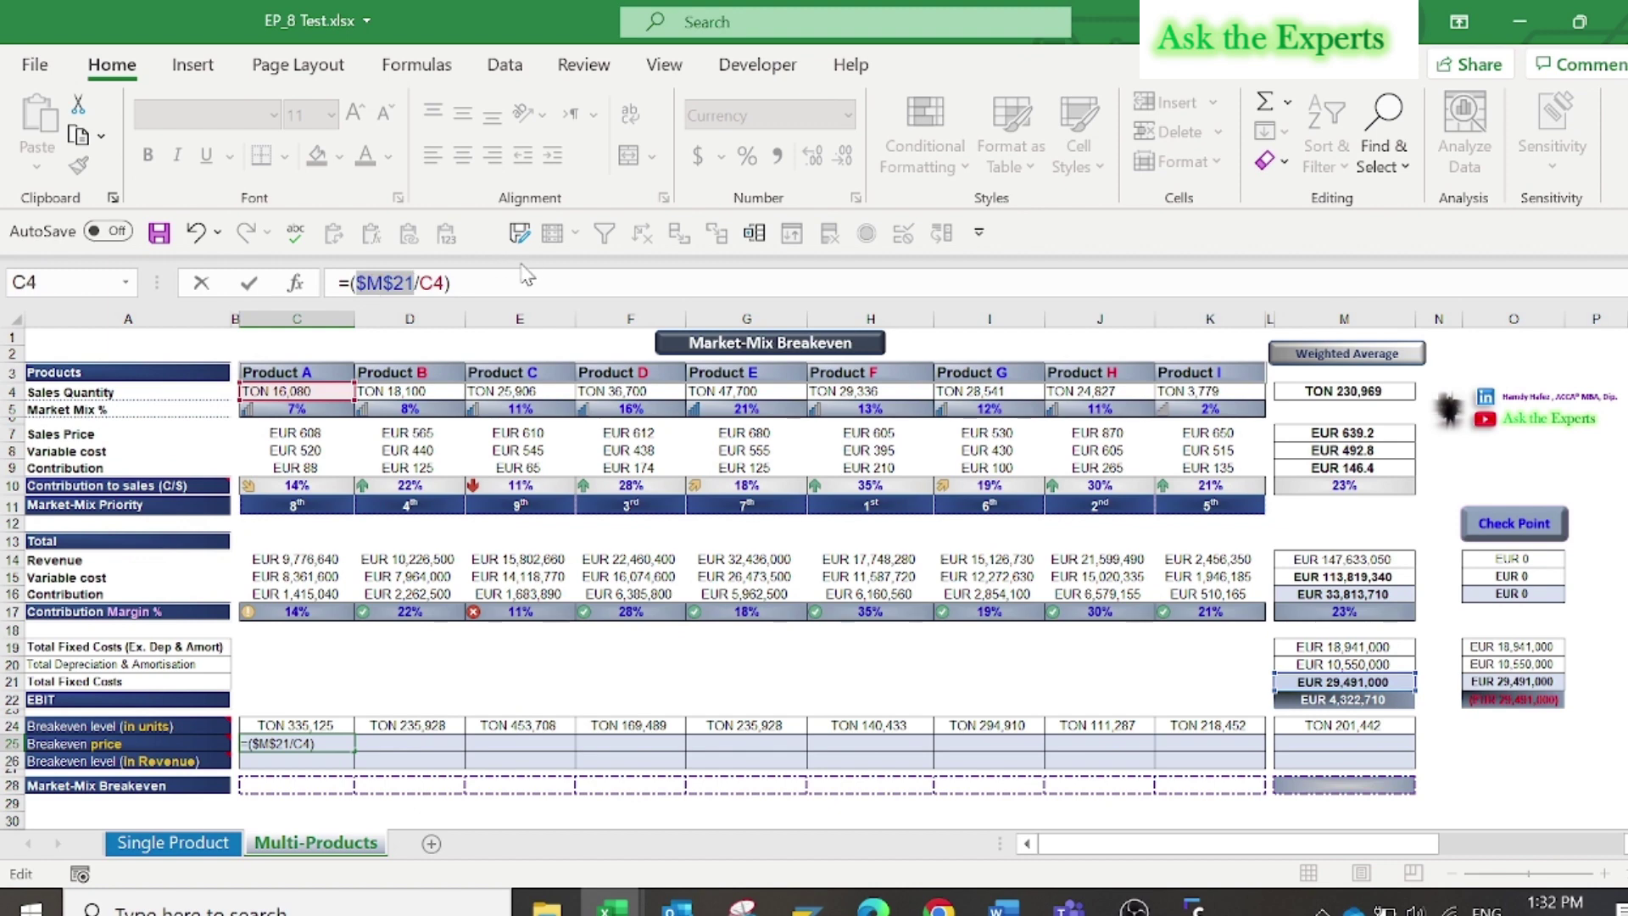
{"action": "left_click", "coordinate": [490, 281]}
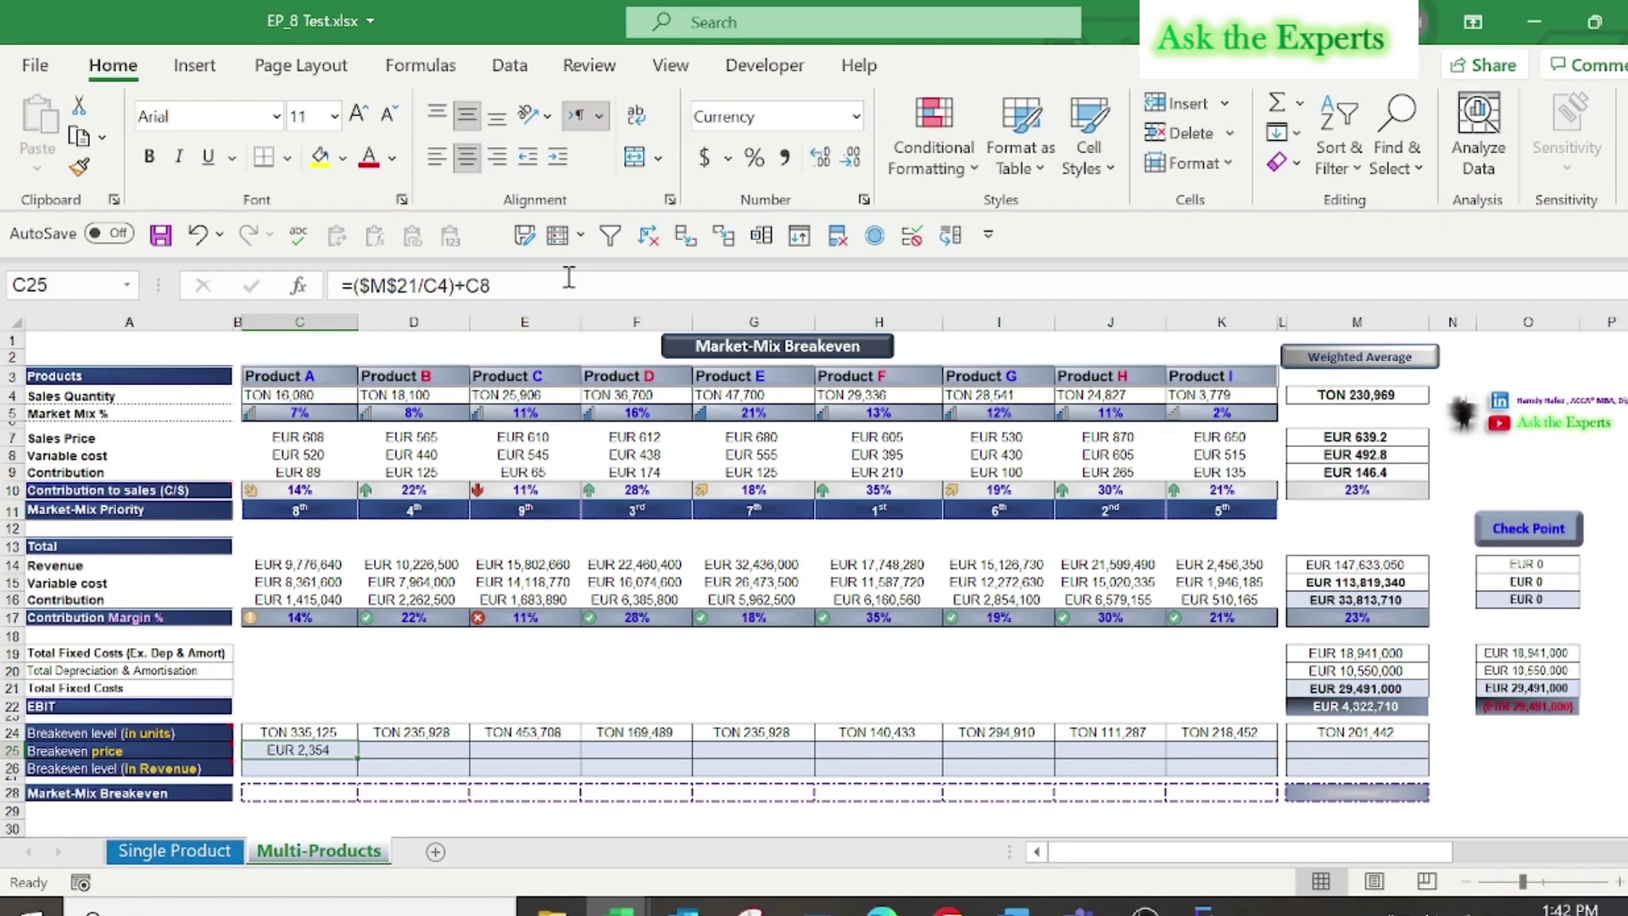
{"action": "left_click", "coordinate": [569, 275]}
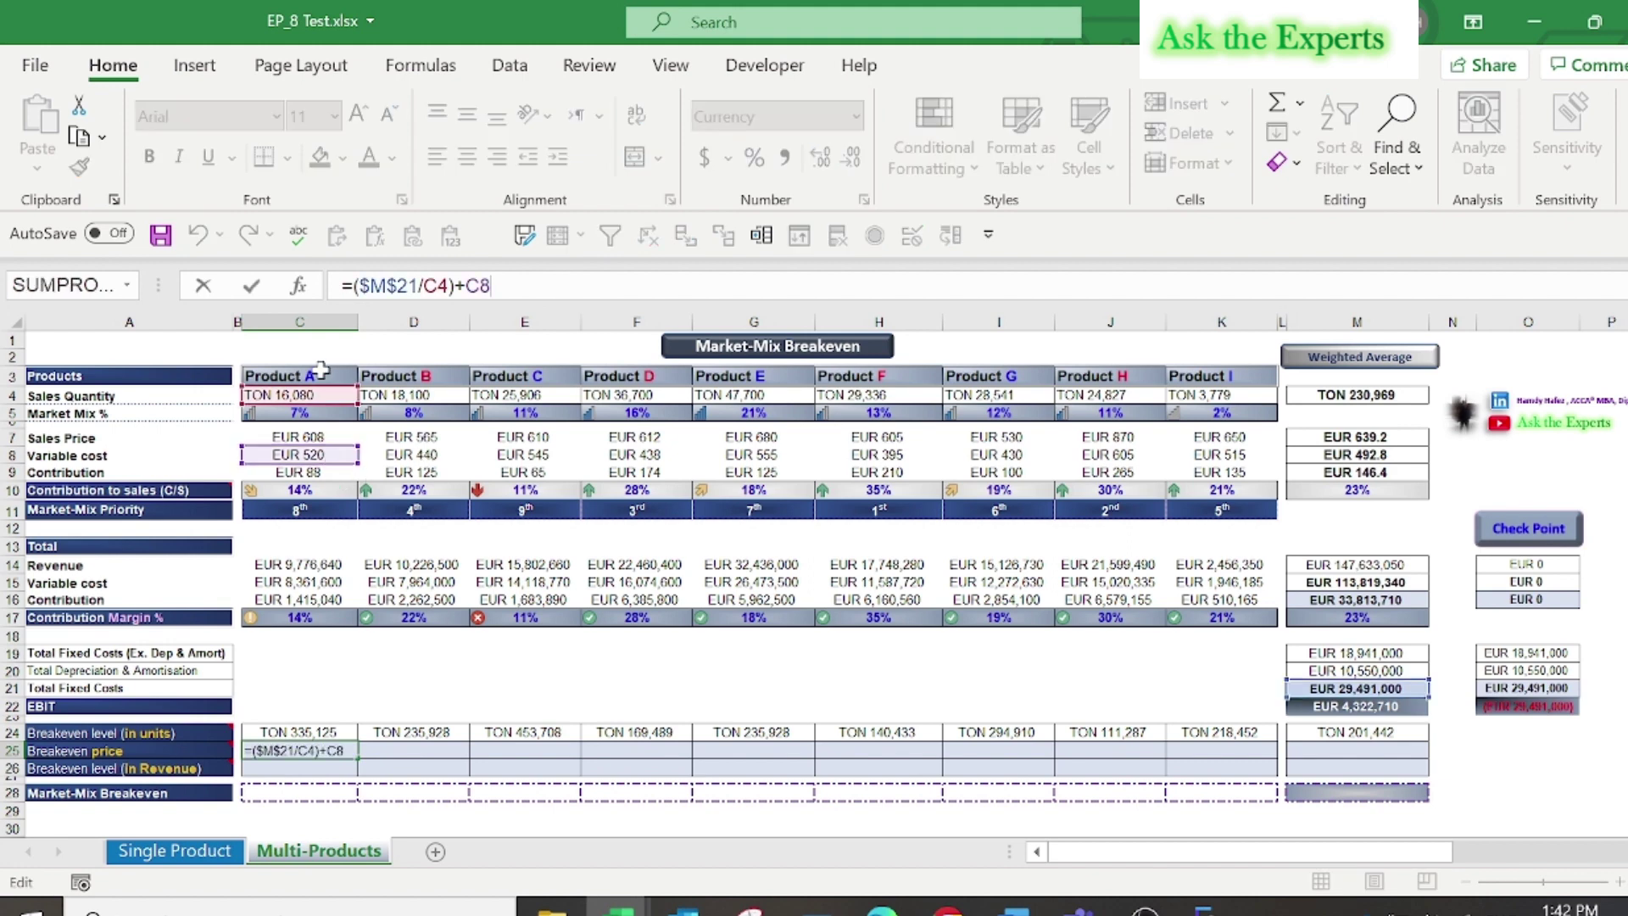
{"action": "left_click", "coordinate": [331, 751]}
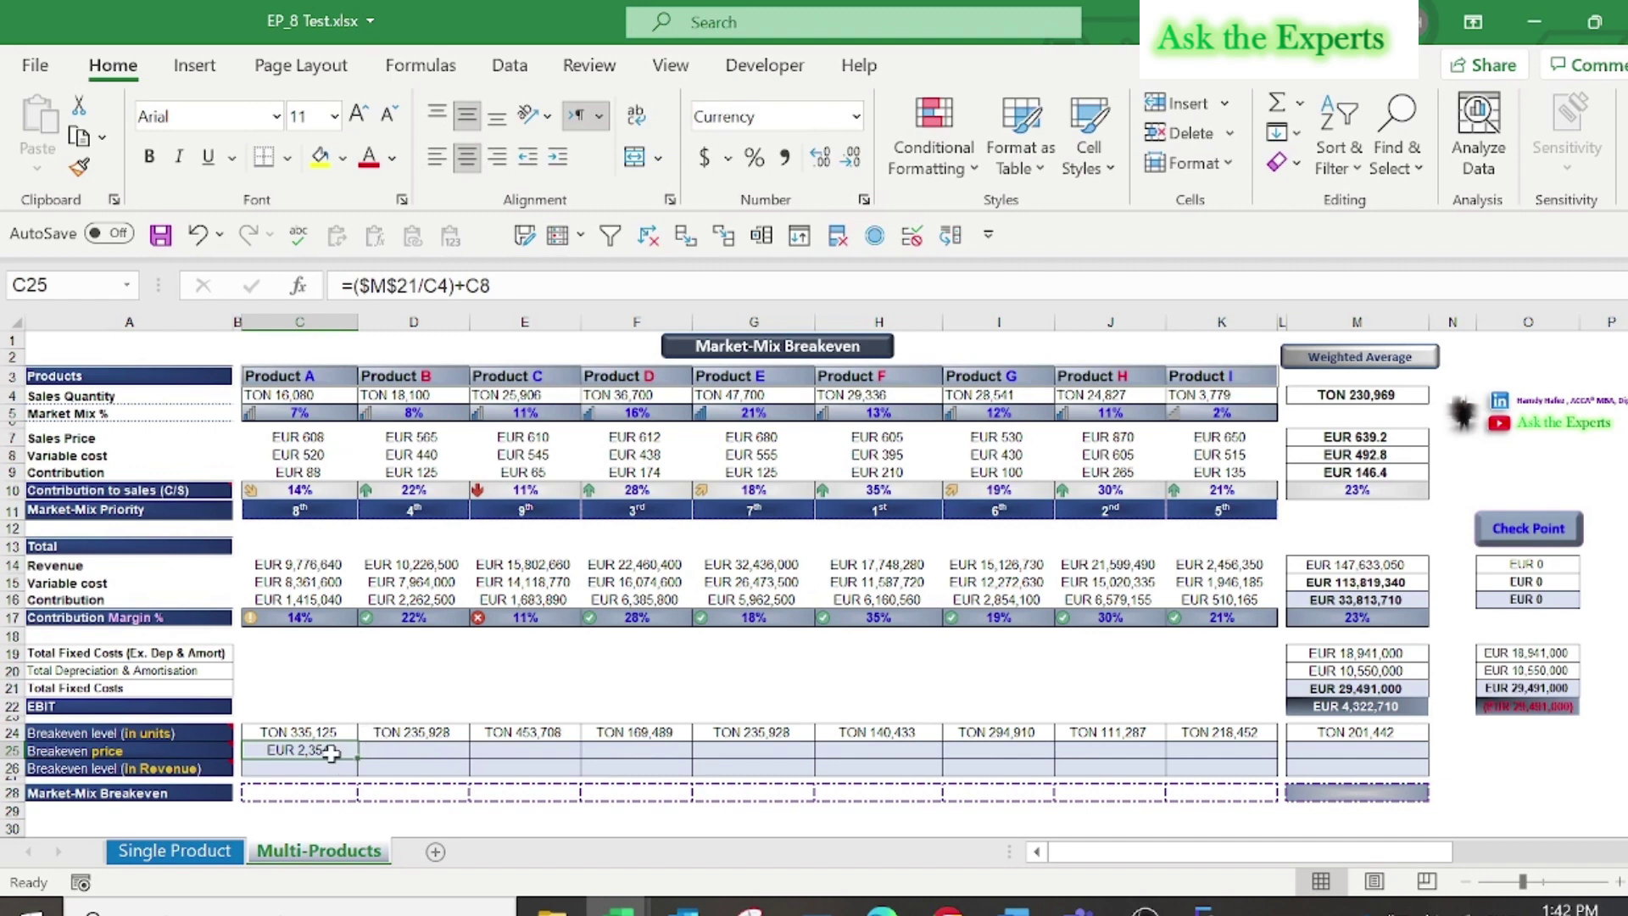
- Copy the breakeven price formula from C25 to D25:K25 and to the weighted average cell M25
{"action": "key", "text": "ctrl+c"}
{"action": "left_click_drag", "start_coordinate": [399, 751], "coordinate": [1224, 751]}
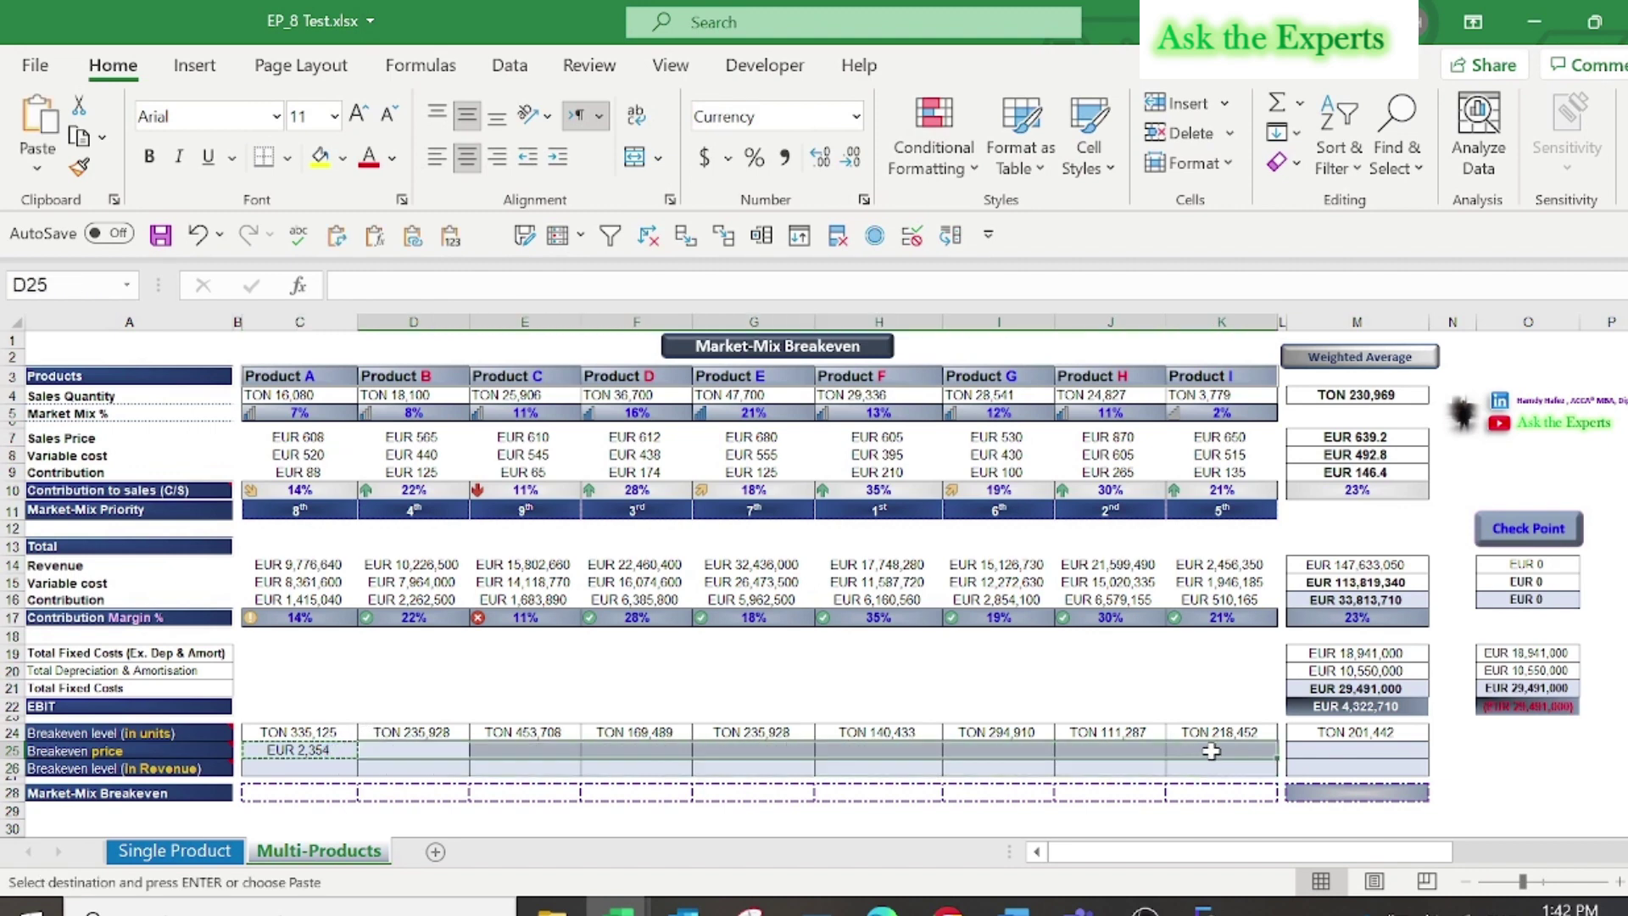
{"action": "key", "text": "ctrl+v"}
{"action": "left_click", "coordinate": [1337, 751]}
{"action": "key", "text": "ctrl+v"}
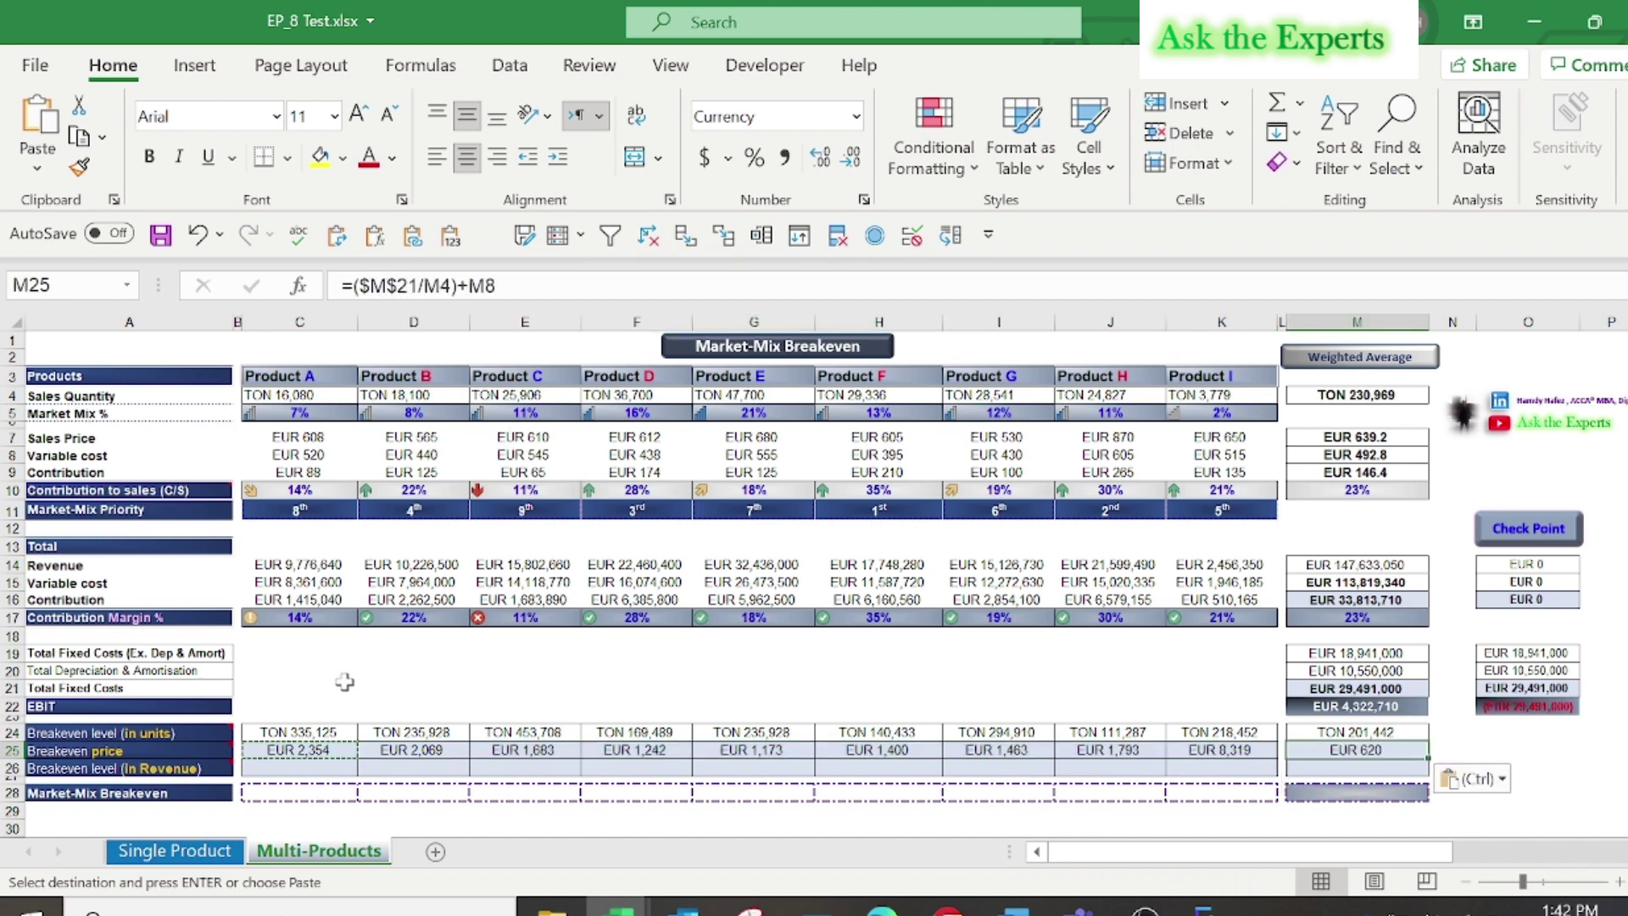
- Calculate Product A's breakeven level in revenue in C26 with =C25*C4
{"action": "left_click", "coordinate": [319, 765]}
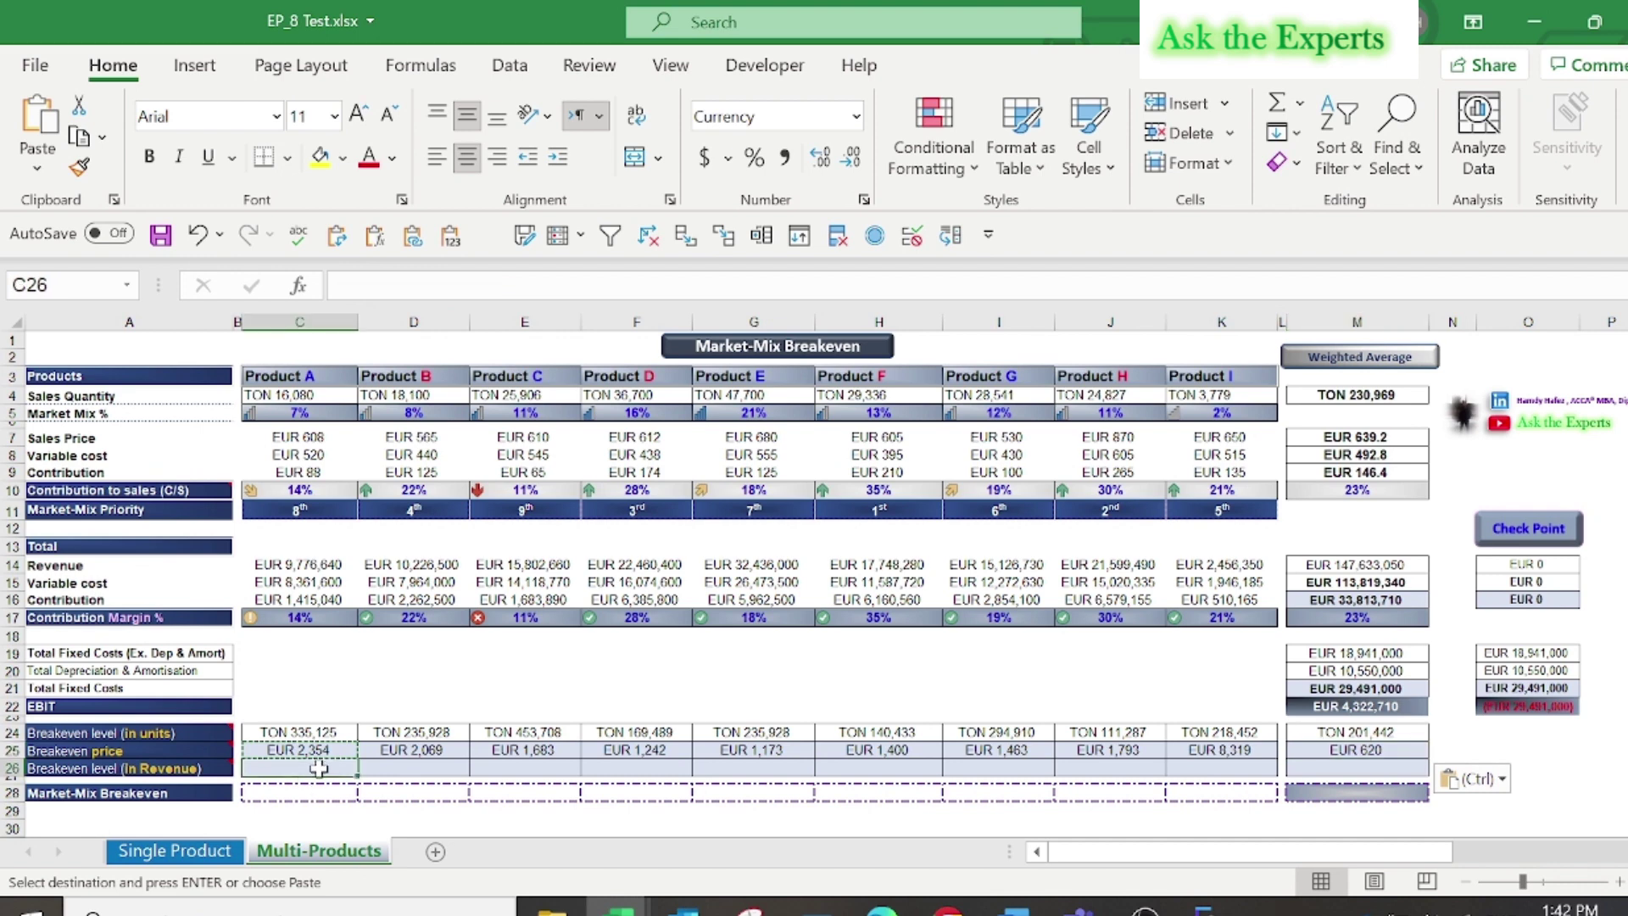
{"action": "type", "text": "="}
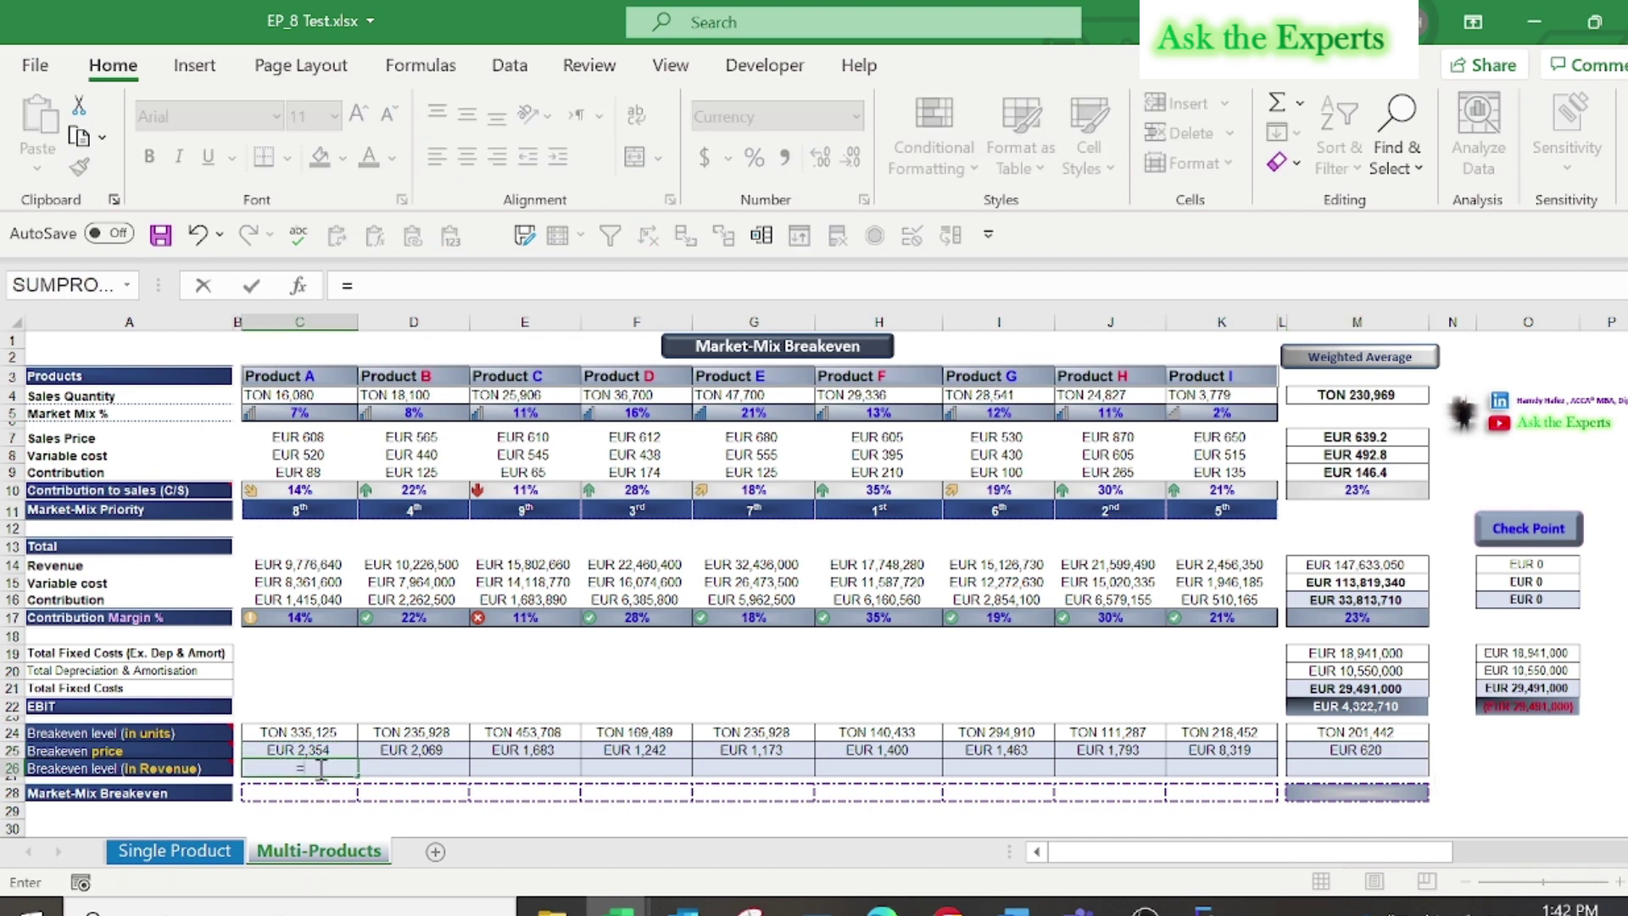
{"action": "left_click", "coordinate": [283, 745]}
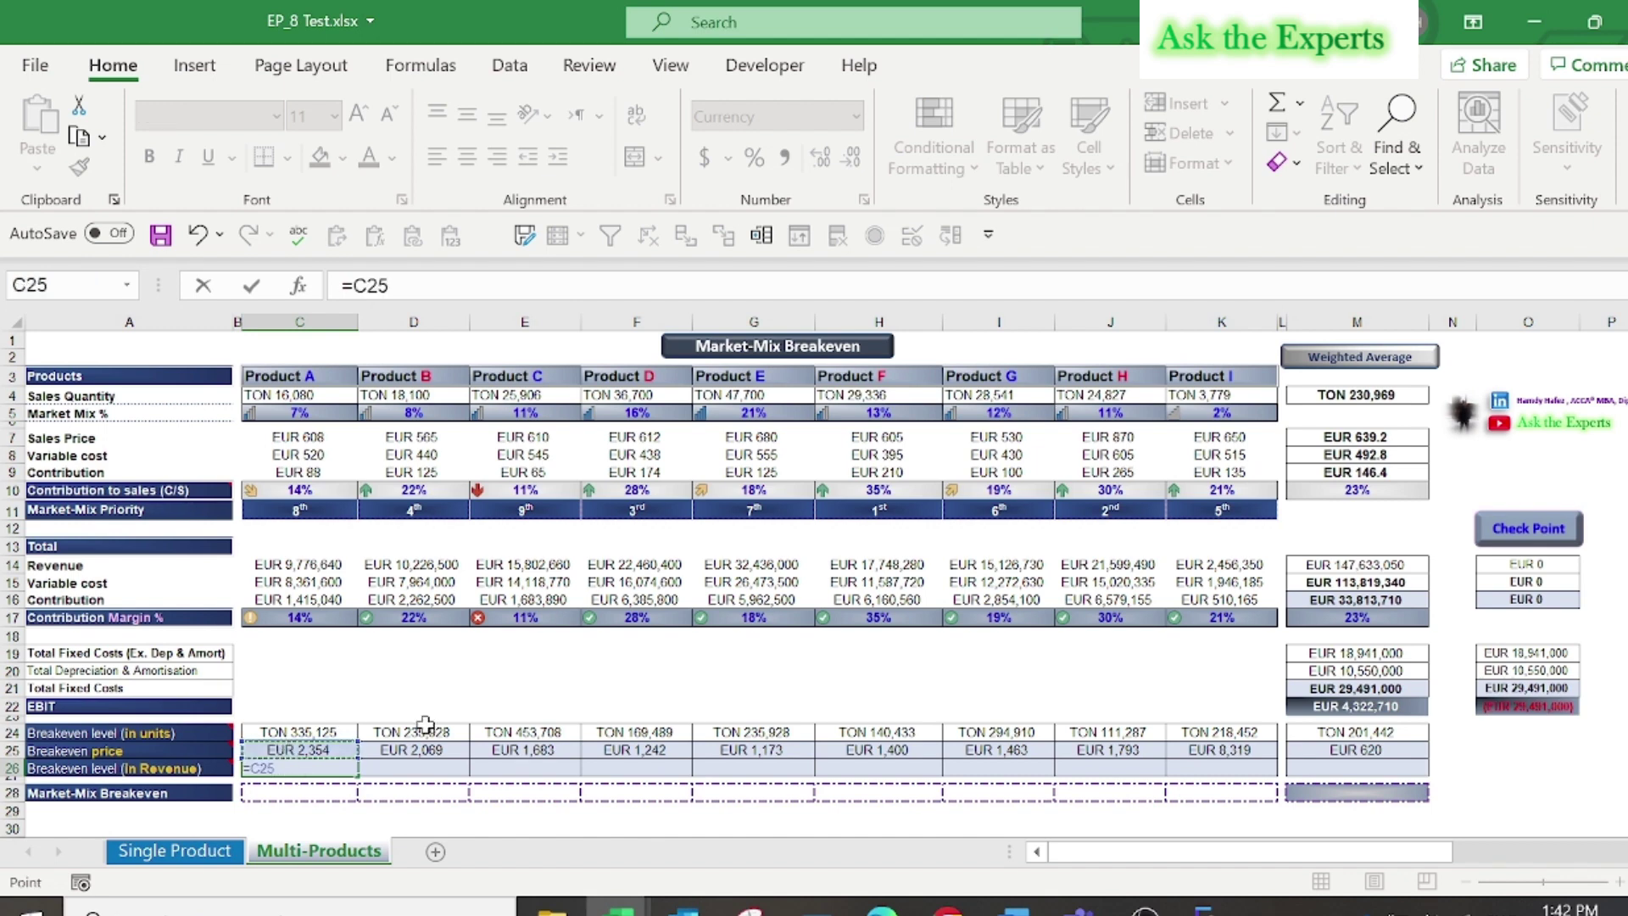
{"action": "type", "text": "*"}
{"action": "left_click", "coordinate": [317, 394]}
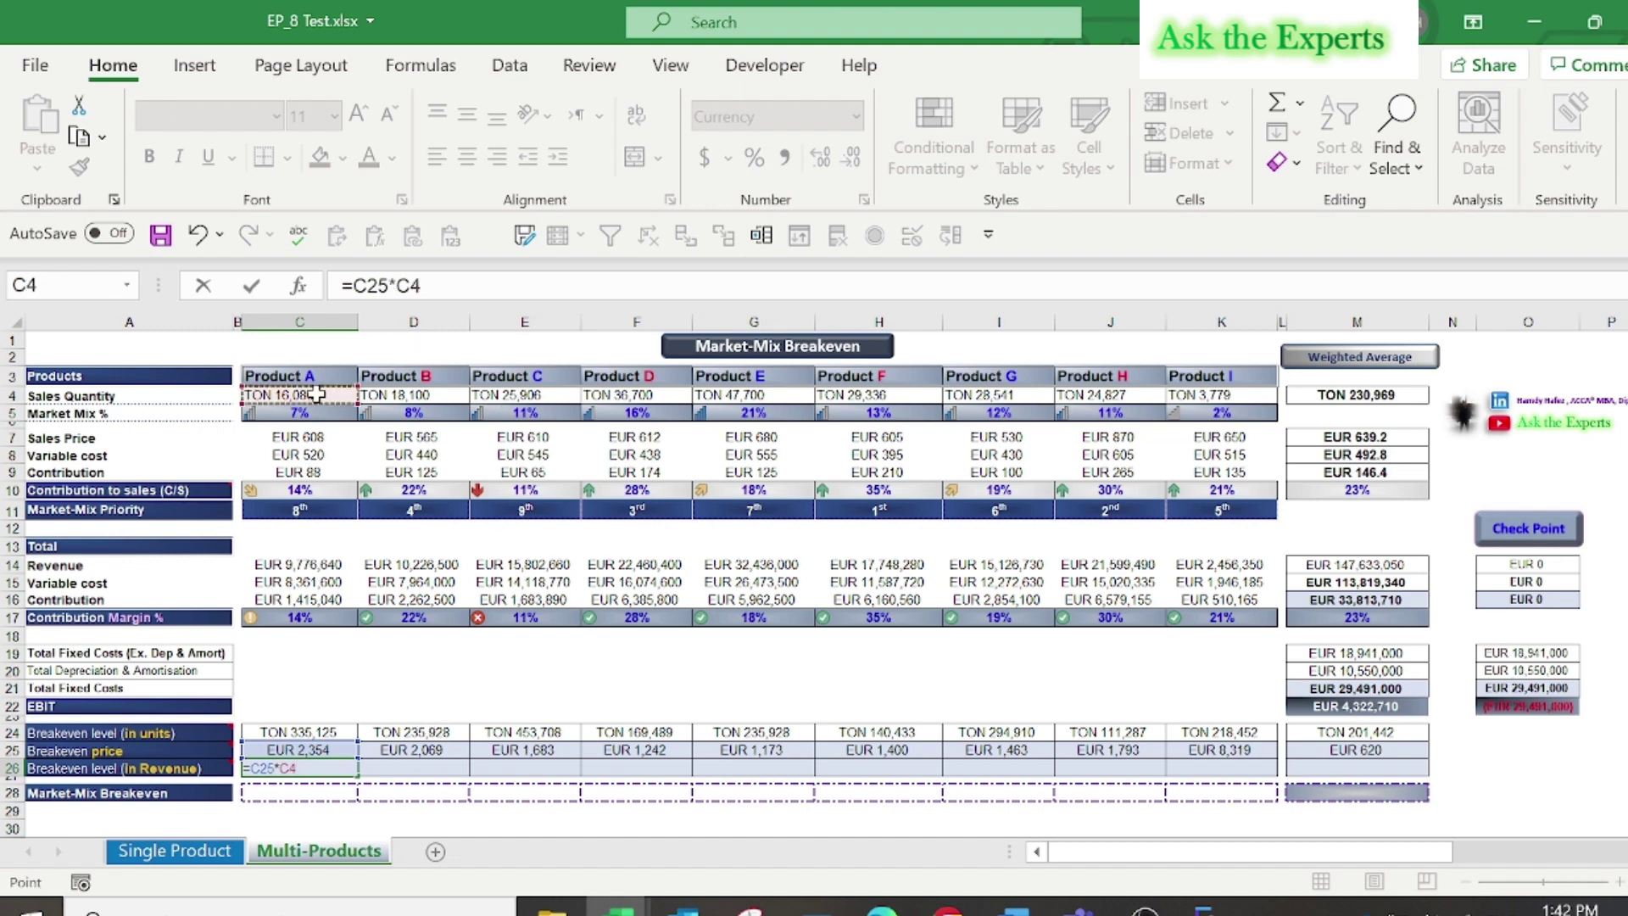
{"action": "key", "text": "Return"}
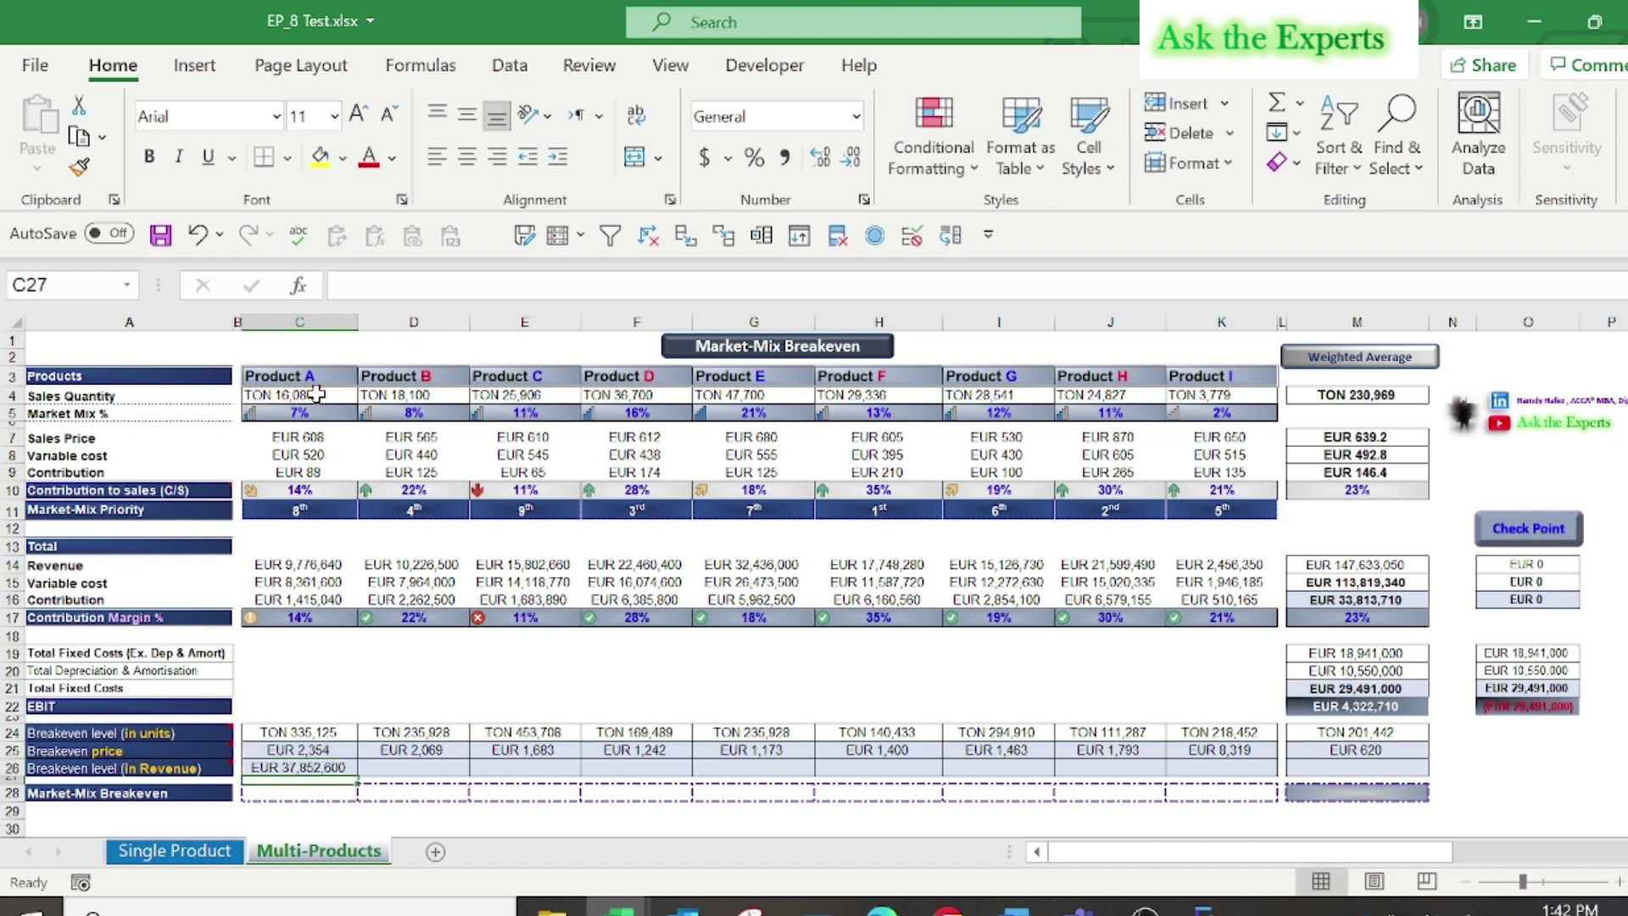
- Copy the breakeven revenue formula from C26 to D26:K26 and to the weighted average cell M26, and check M26's references
{"action": "left_click", "coordinate": [271, 769]}
{"action": "key", "text": "ctrl+c"}
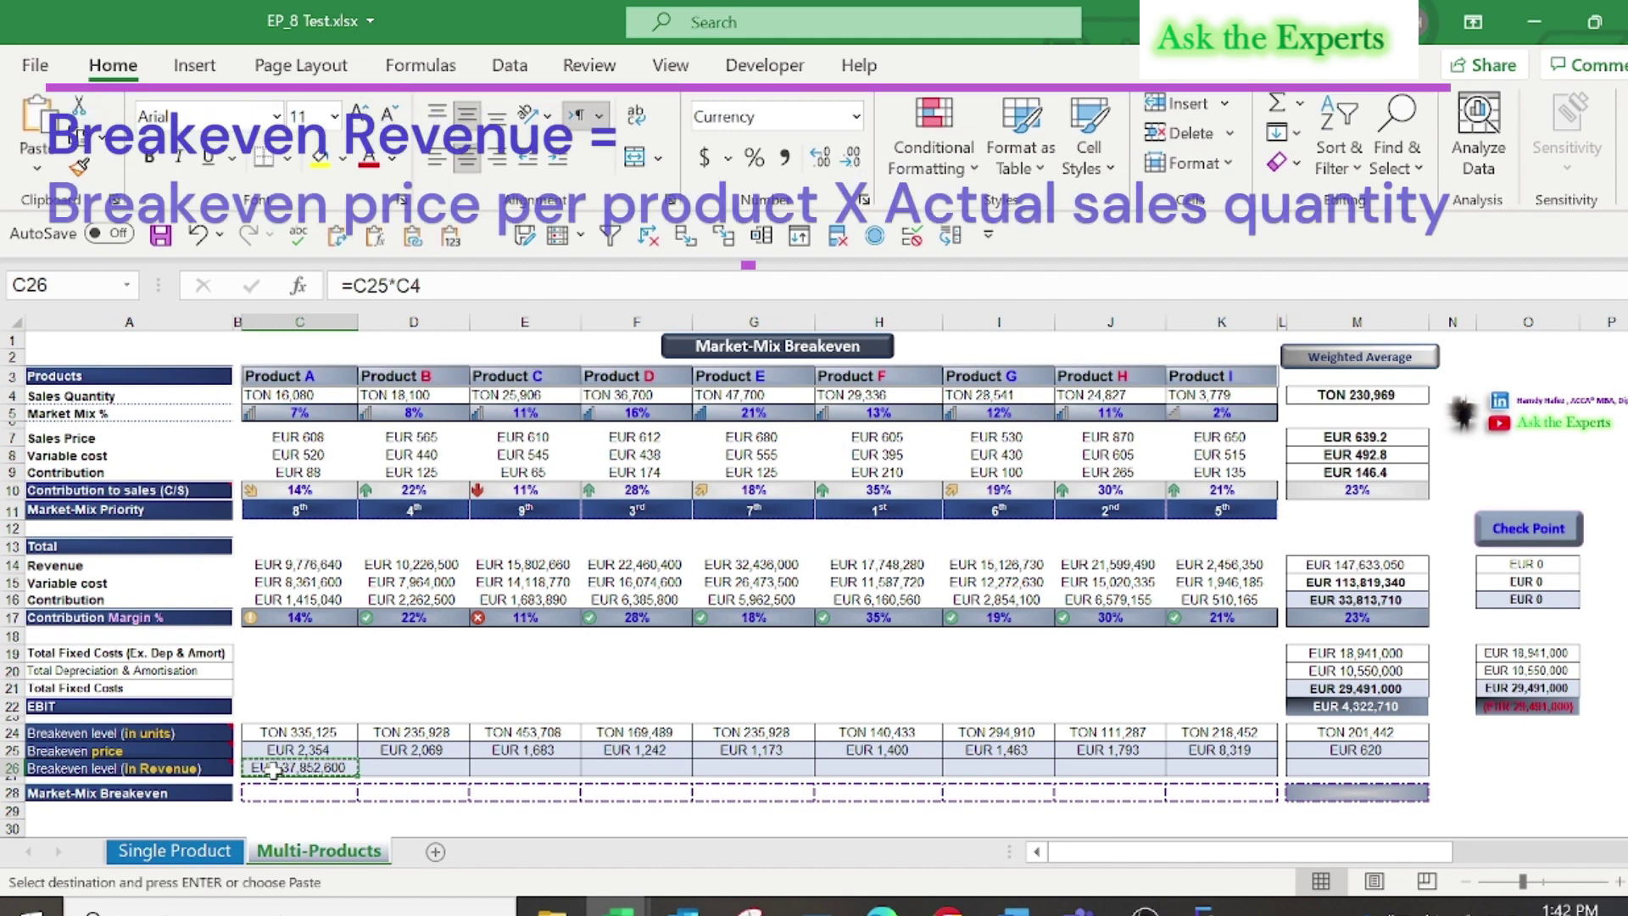
{"action": "left_click", "coordinate": [395, 766]}
{"action": "left_click_drag", "start_coordinate": [395, 765], "coordinate": [1183, 768]}
{"action": "key", "text": "ctrl+v"}
{"action": "left_click", "coordinate": [1352, 766]}
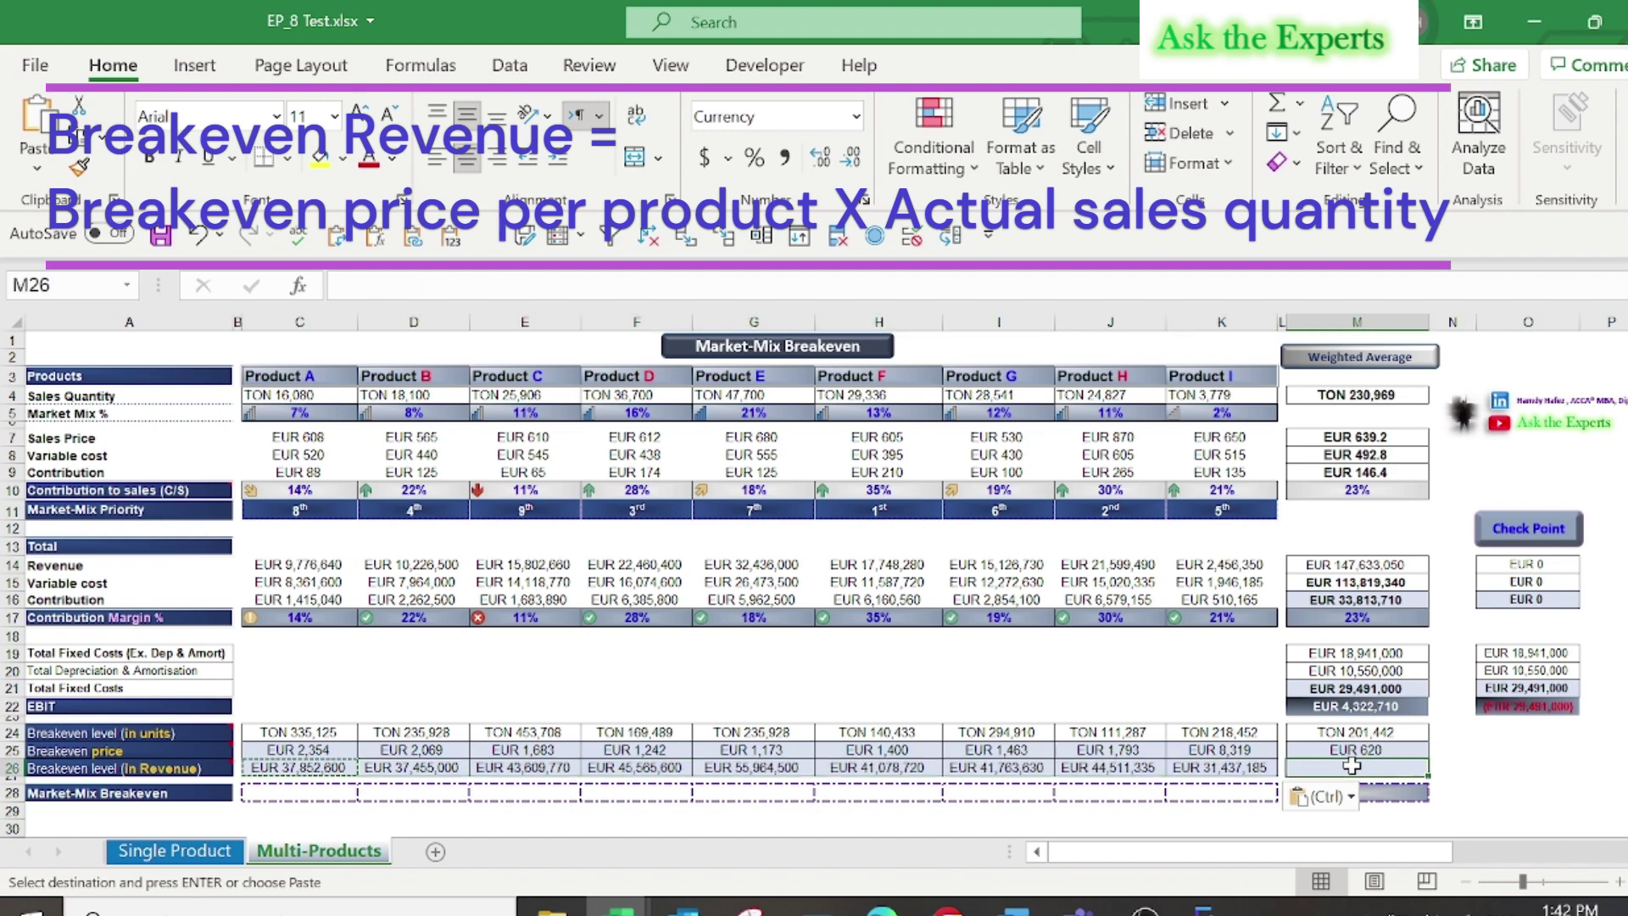
{"action": "key", "text": "ctrl+v"}
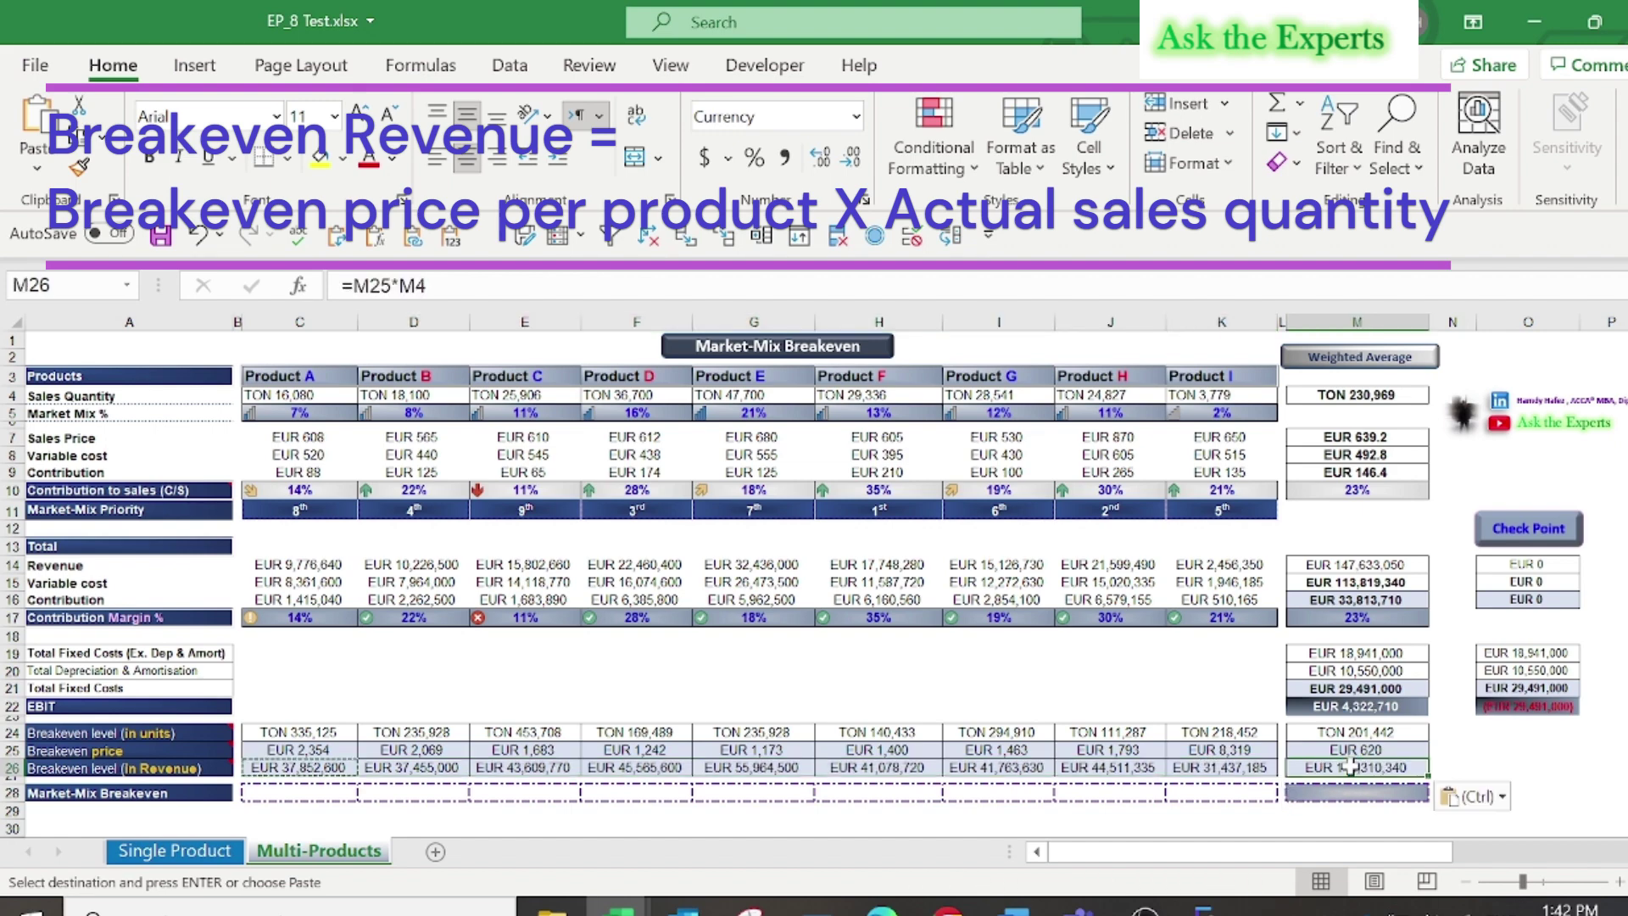
{"action": "double_click", "coordinate": [1351, 766]}
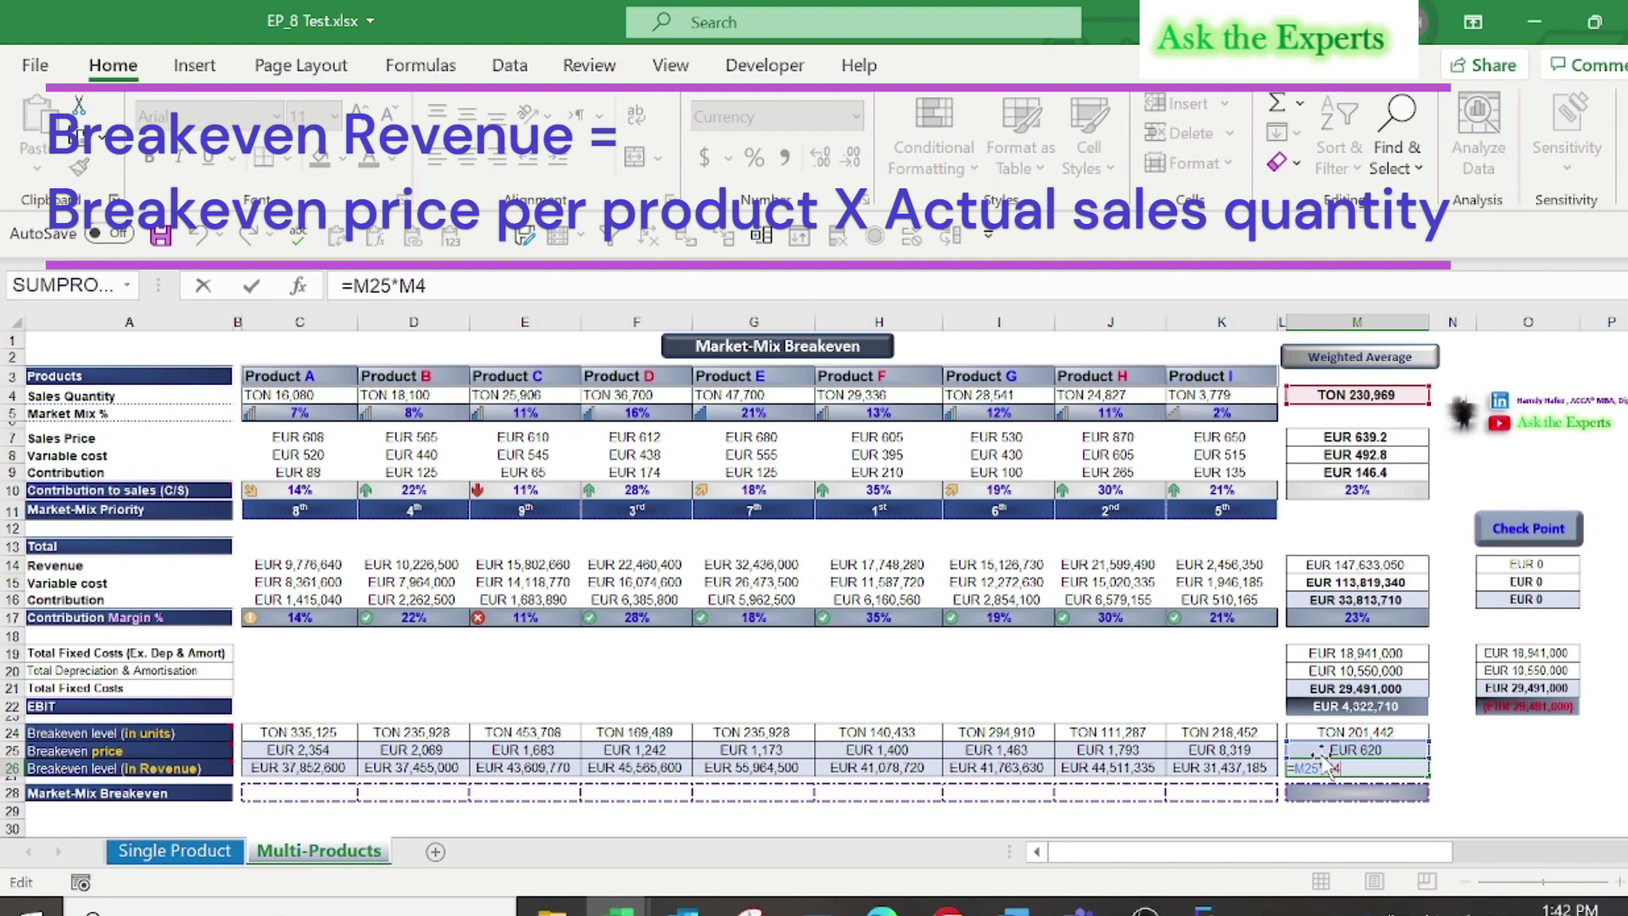
{"action": "key", "text": "Return"}
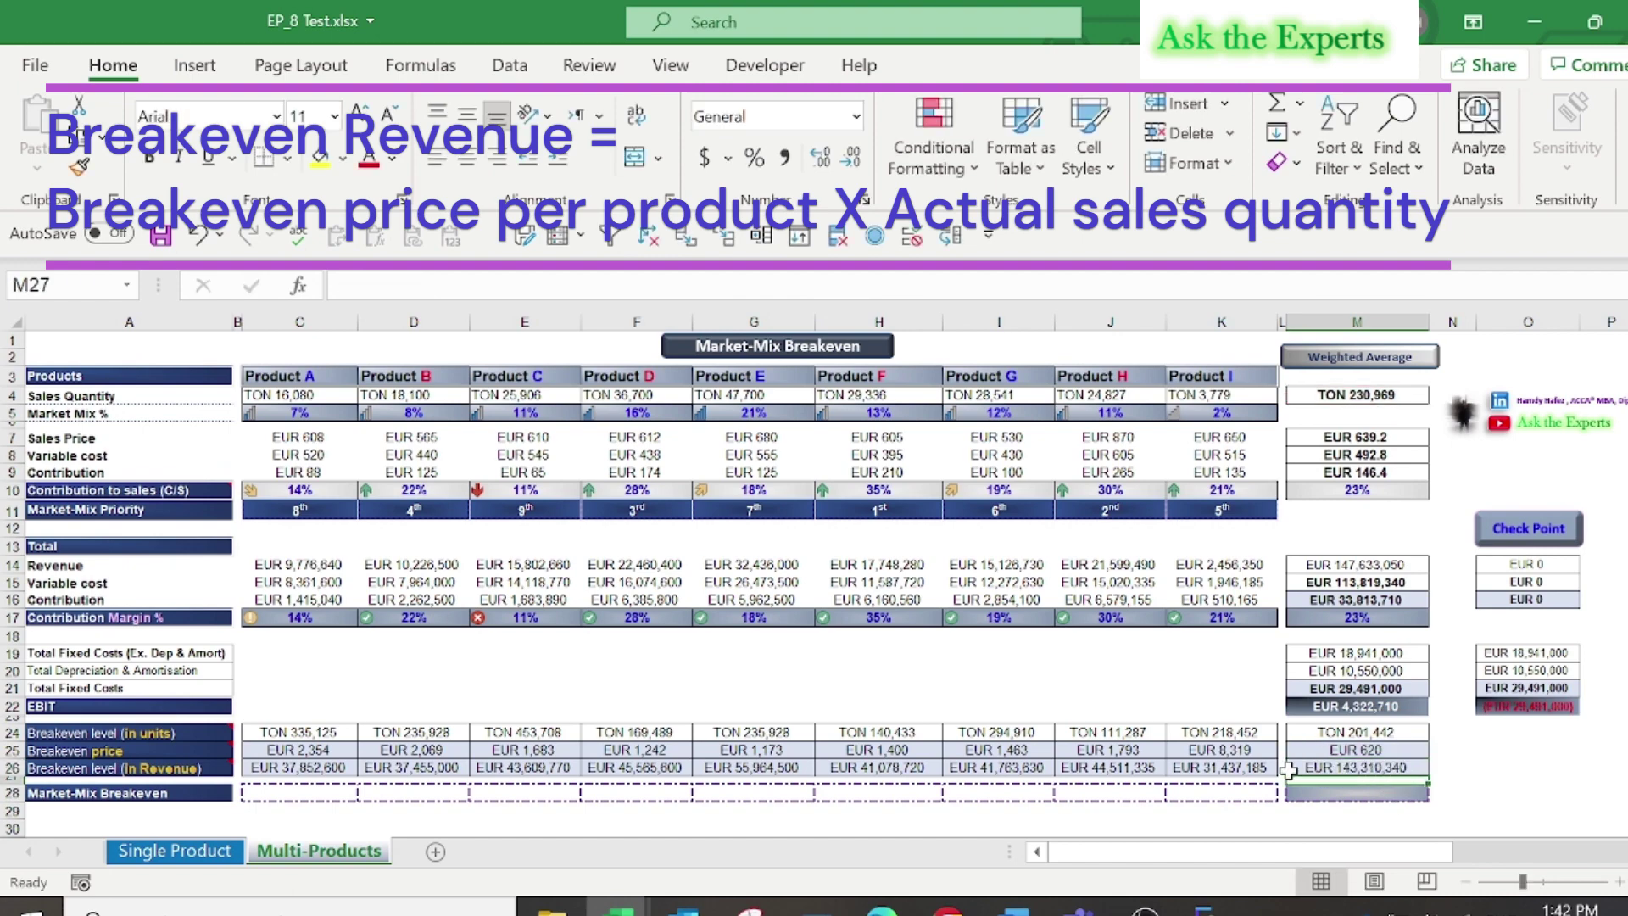
- Calculate Product A's market-mix breakeven in C28 with =$M$24*C5, keeping the weighted average breakeven units reference absolute
{"action": "left_click", "coordinate": [313, 792]}
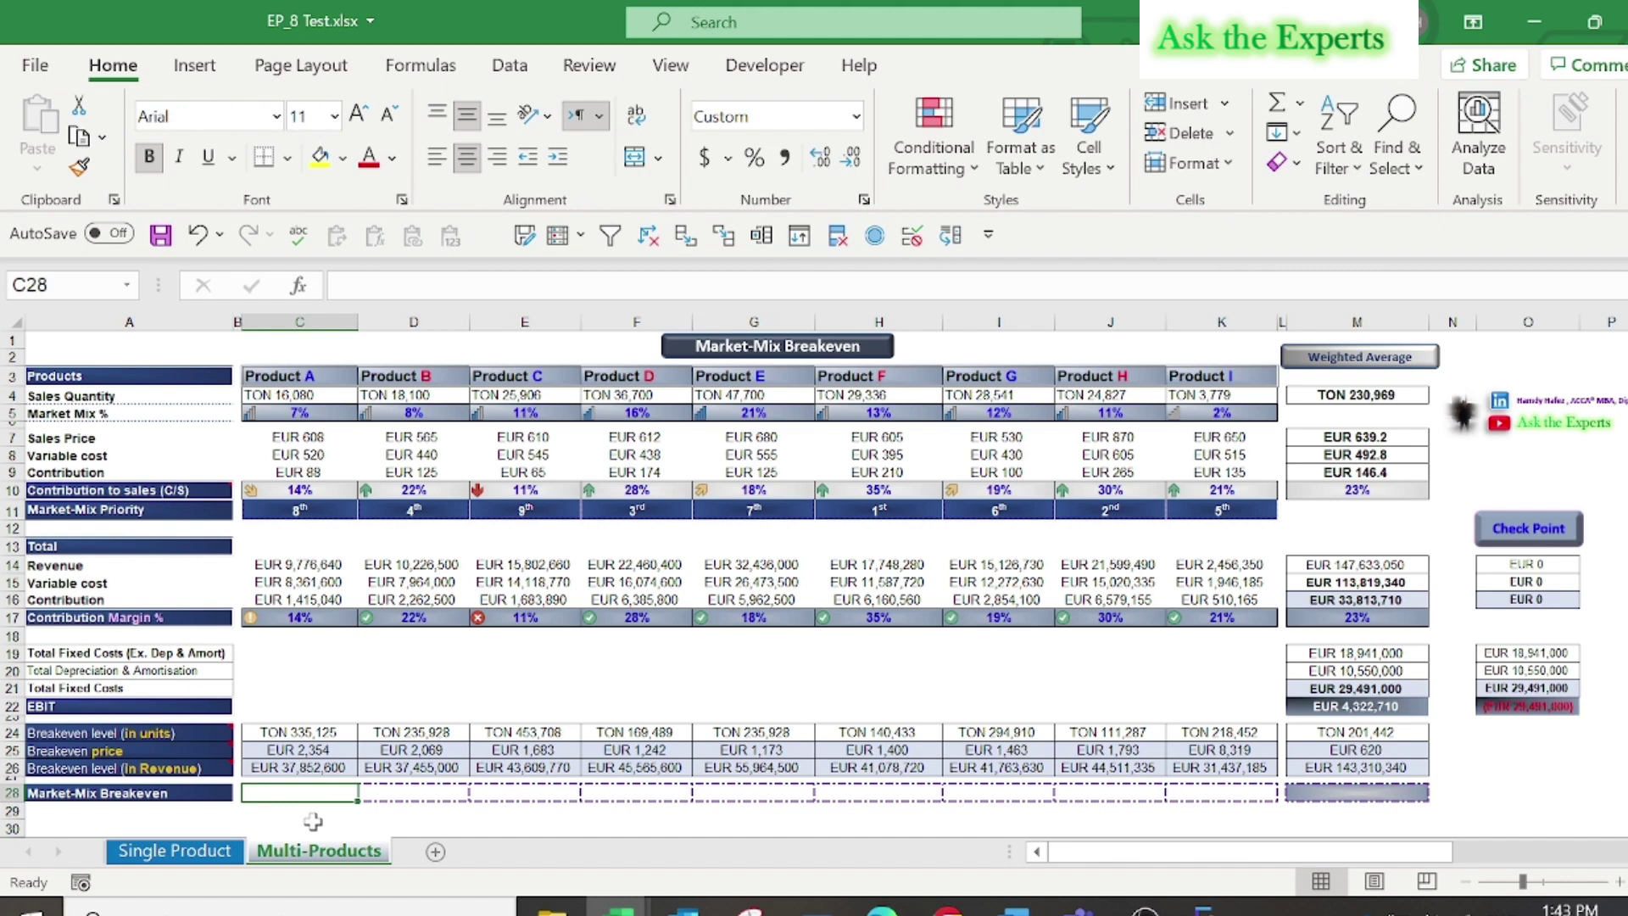
{"action": "type", "text": "="}
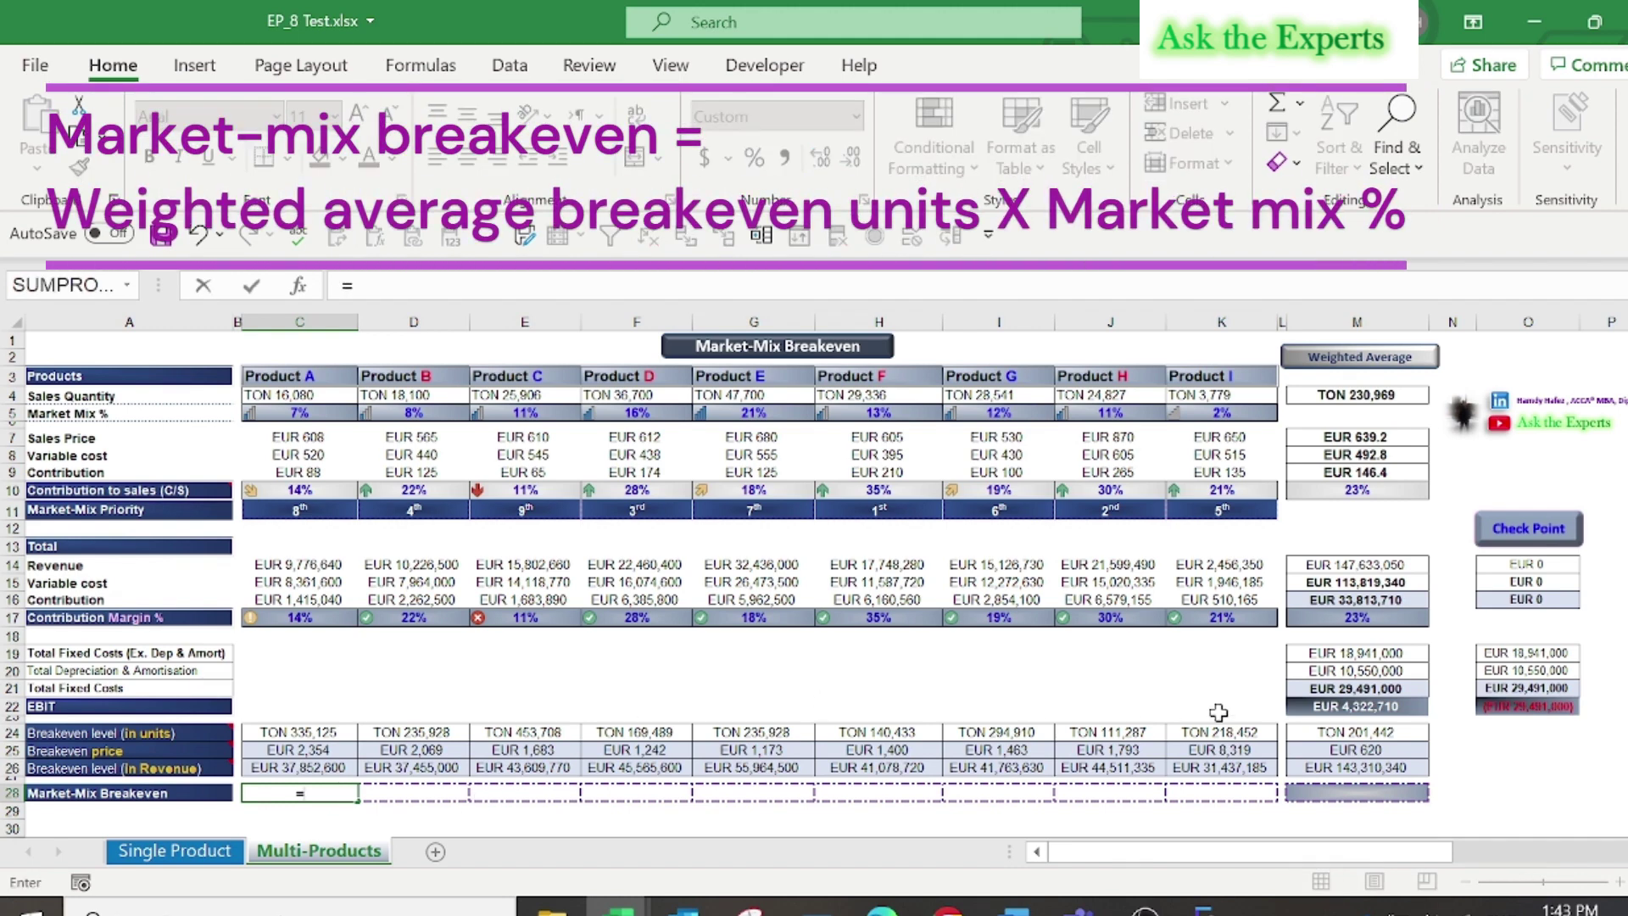
{"action": "left_click", "coordinate": [1349, 730]}
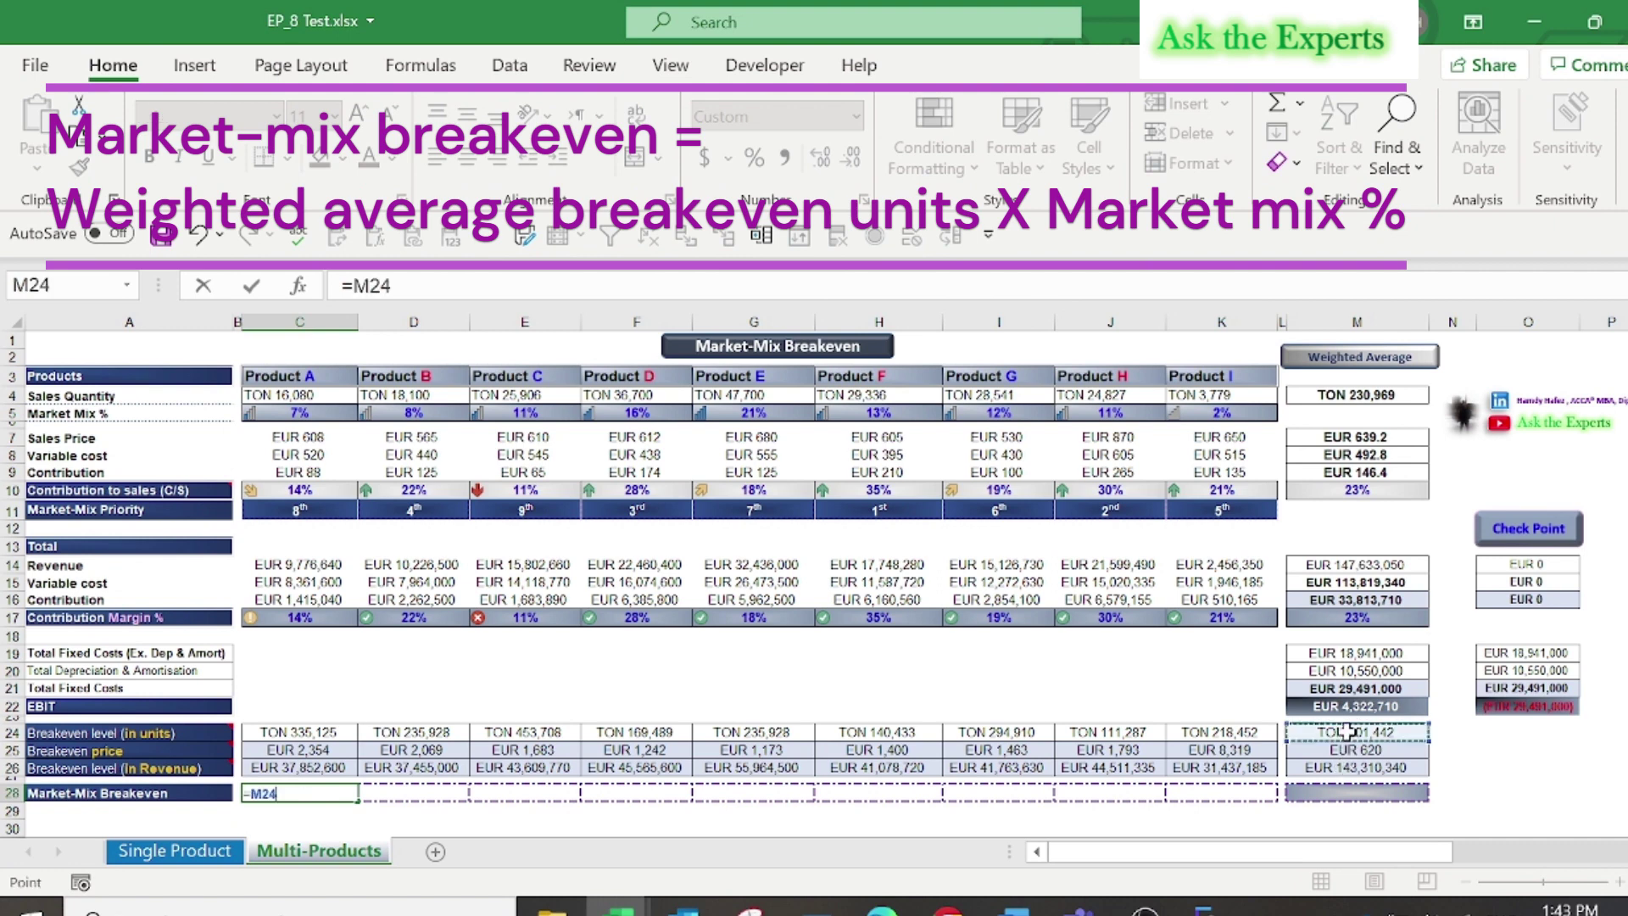
{"action": "type", "text": "*"}
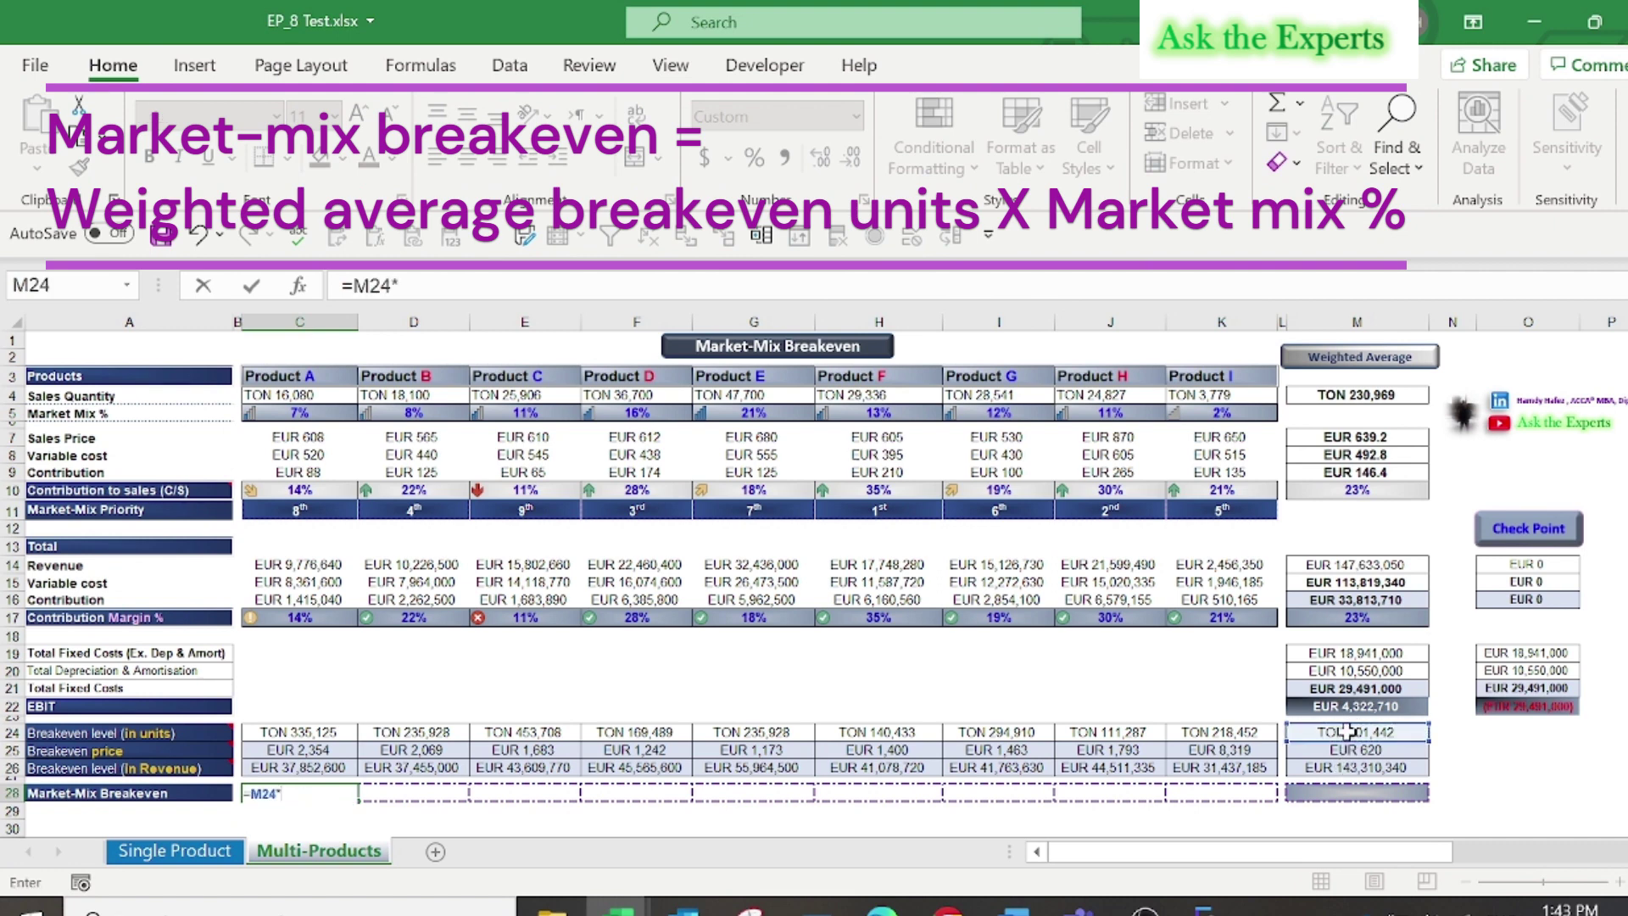
{"action": "left_click", "coordinate": [297, 414]}
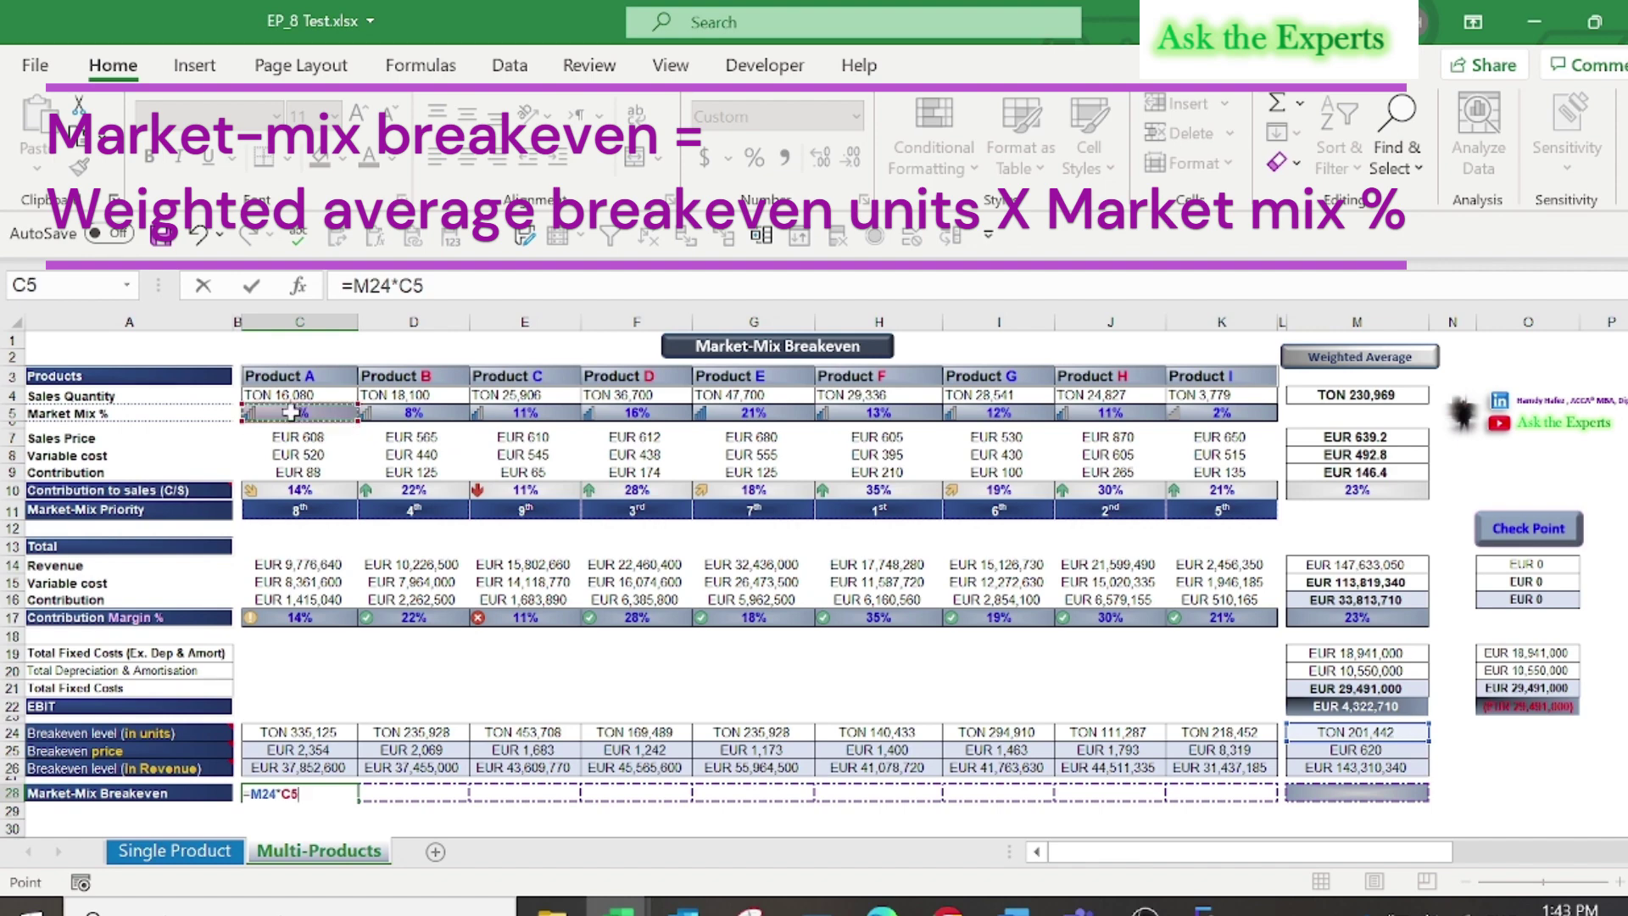
{"action": "left_click", "coordinate": [374, 285]}
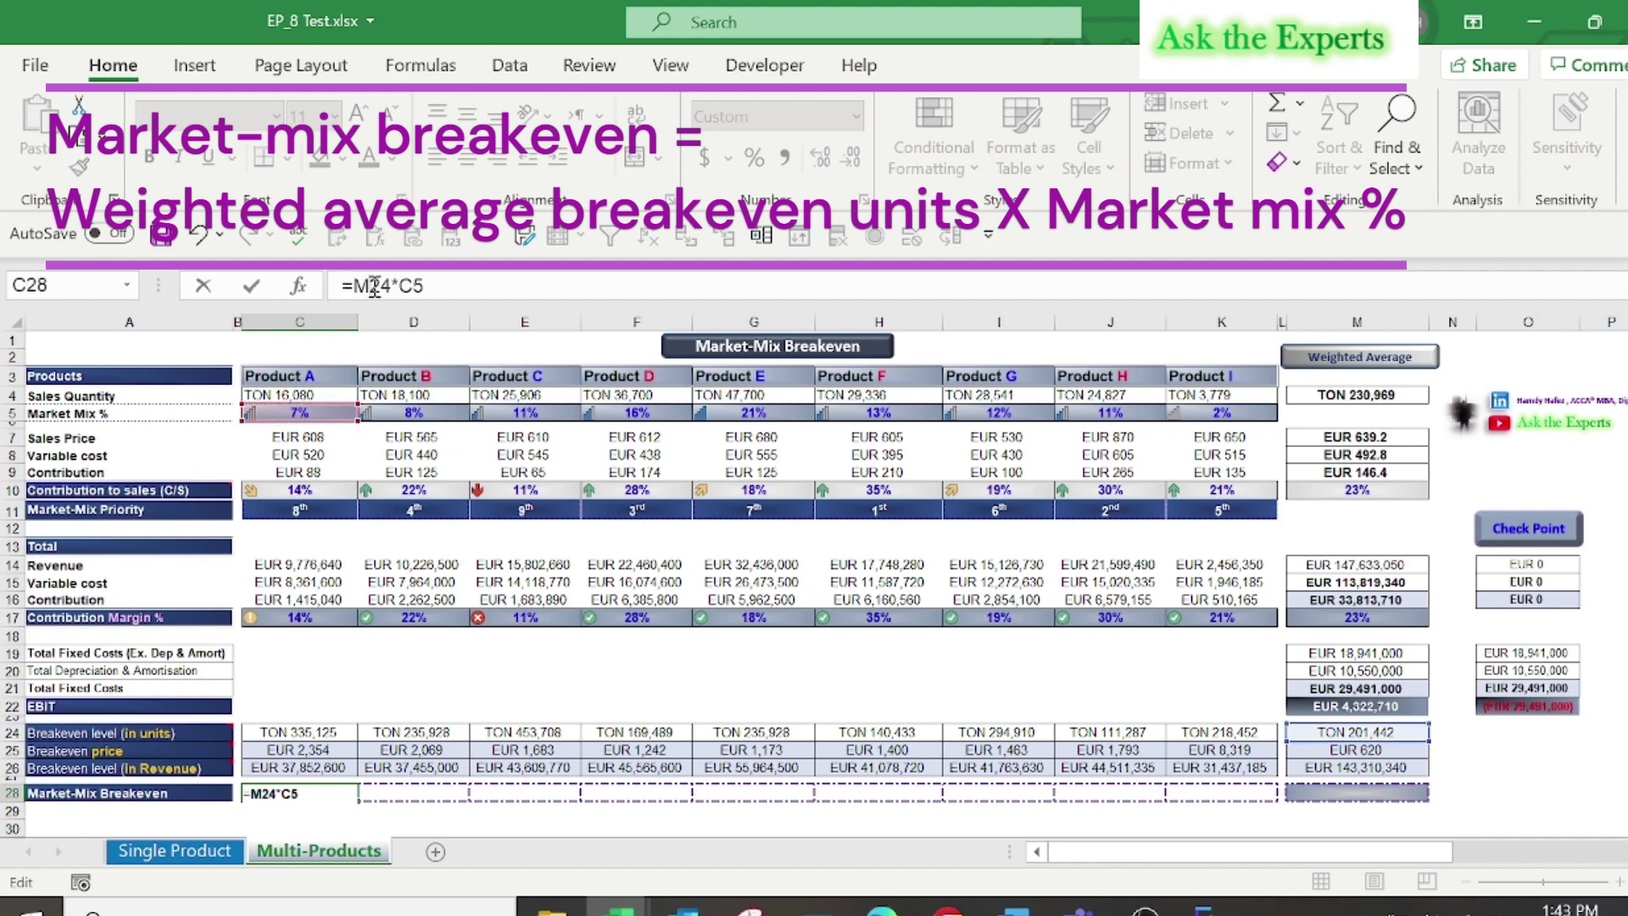
{"action": "key", "text": "F4"}
{"action": "key", "text": "Return"}
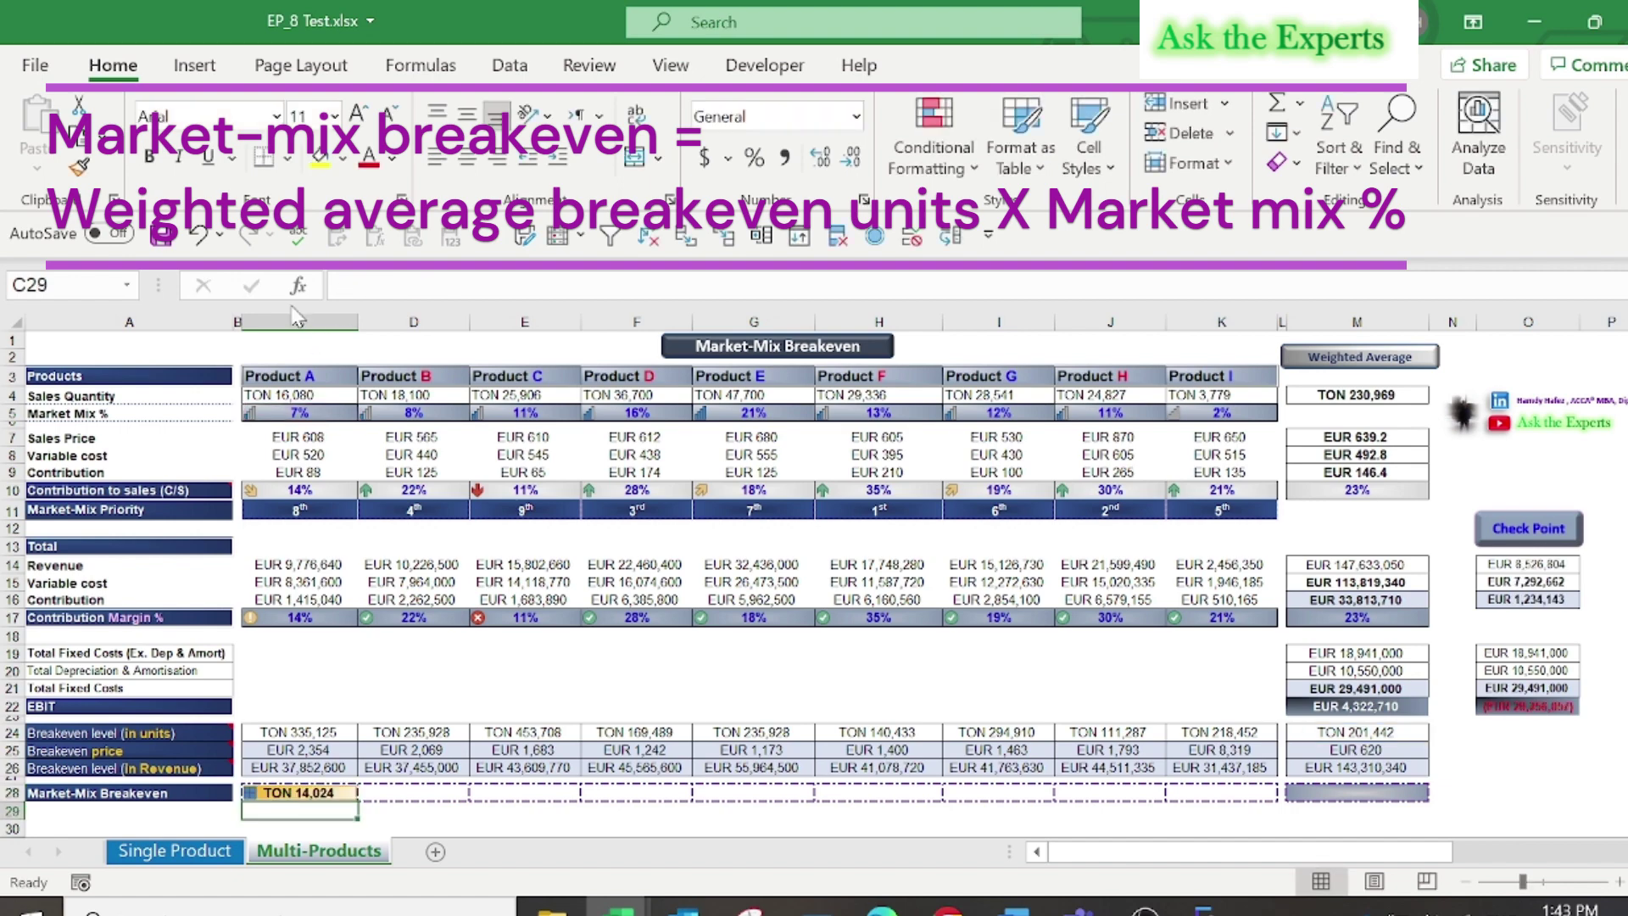
- Copy Product A's market-mix breakeven formula from C28 to D28:K28 for the other products
{"action": "left_click", "coordinate": [323, 792]}
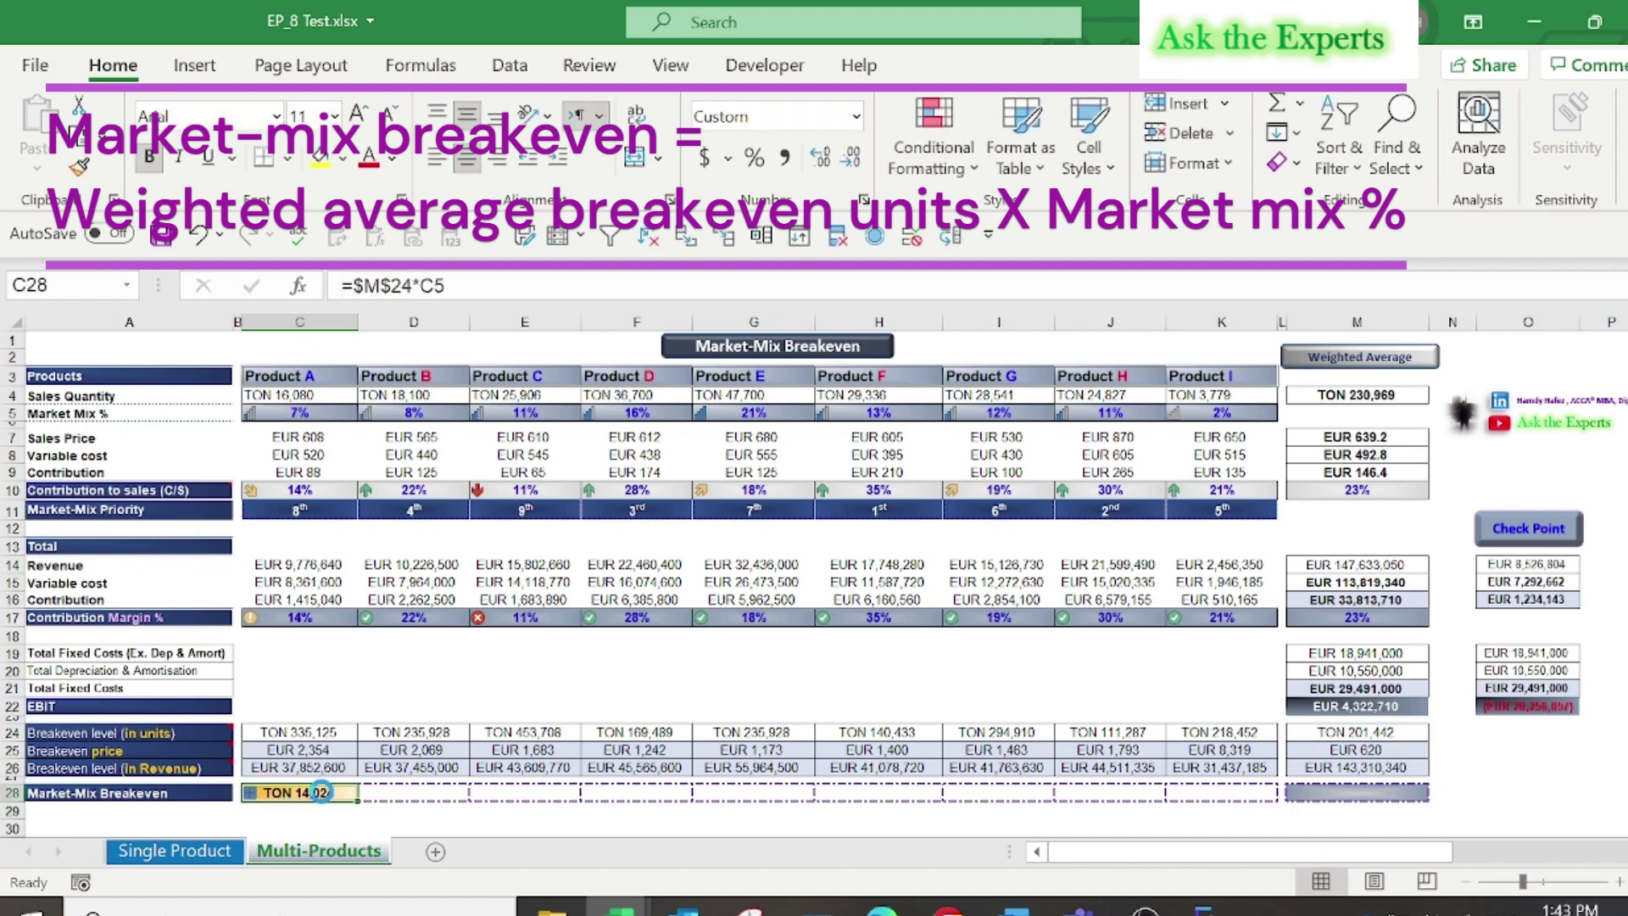
{"action": "key", "text": "ctrl+c"}
{"action": "left_click_drag", "start_coordinate": [411, 789], "coordinate": [1200, 790]}
{"action": "key", "text": "ctrl+v"}
- Total the market-mix breakeven units in M28 with =SUM(C28:K28)
{"action": "left_click", "coordinate": [1357, 792]}
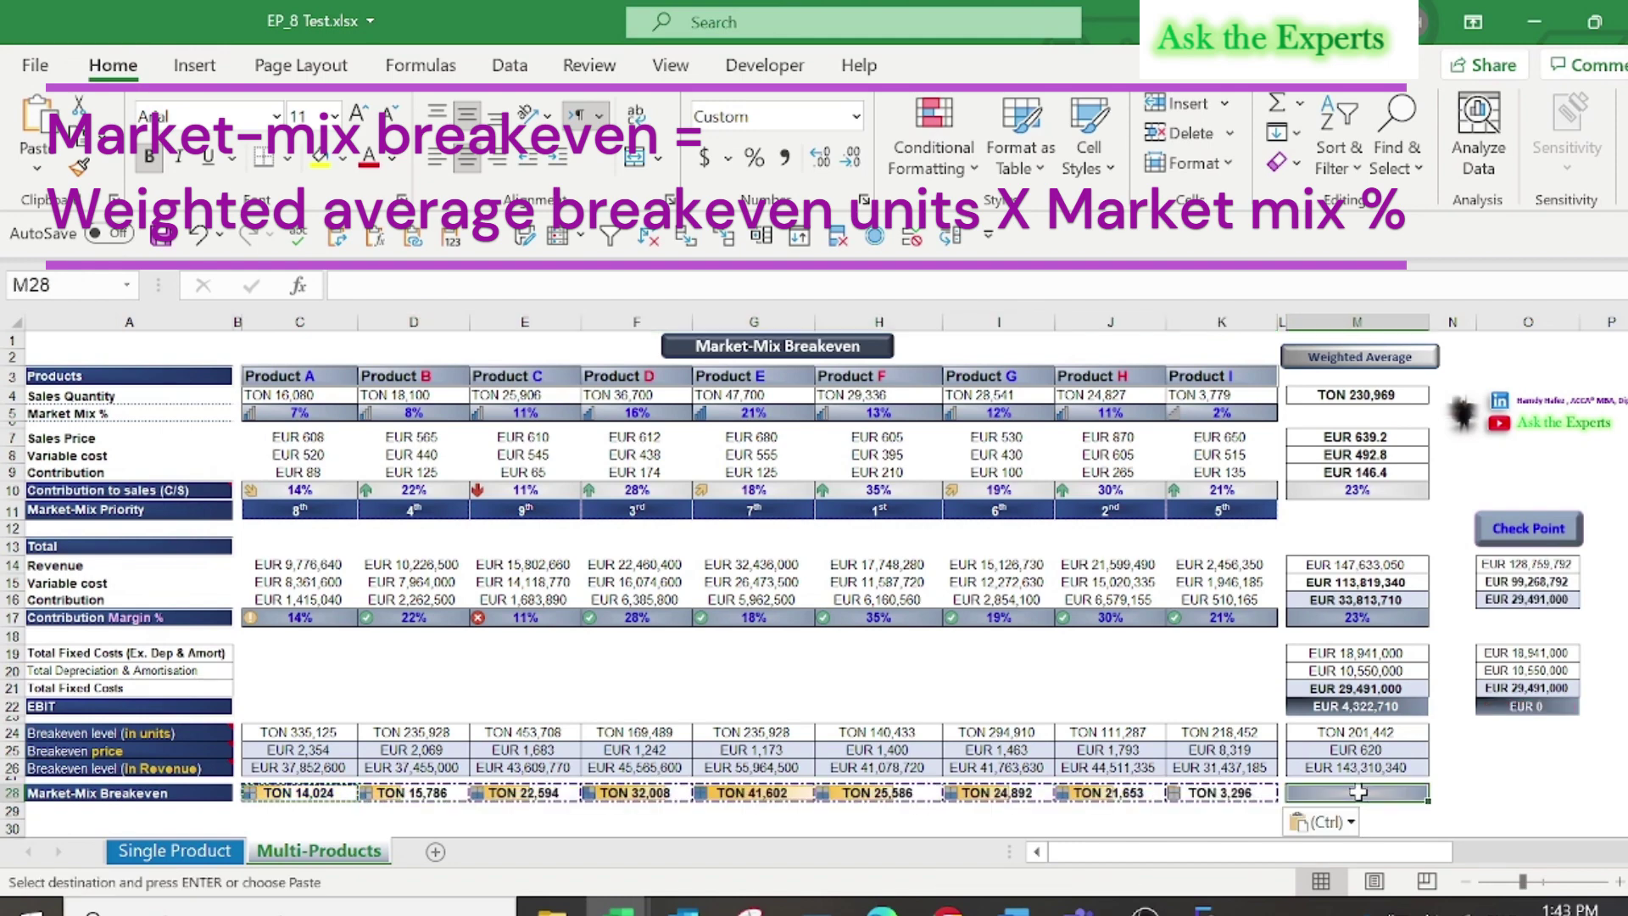
{"action": "left_click", "coordinate": [1276, 105]}
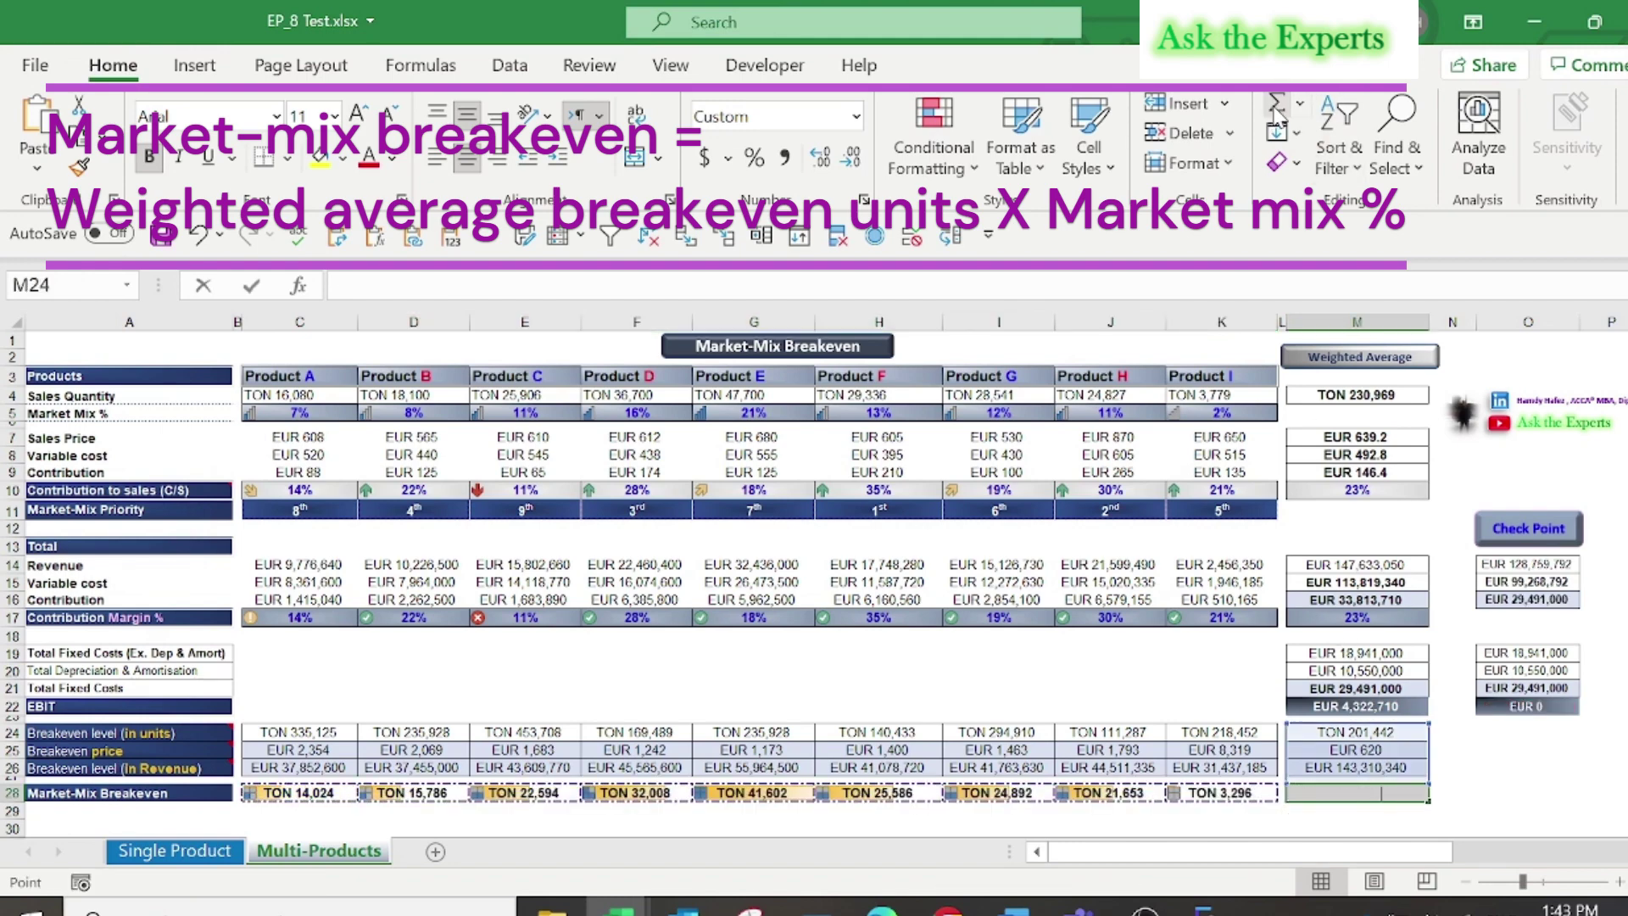
{"action": "left_click_drag", "start_coordinate": [1233, 790], "coordinate": [294, 791]}
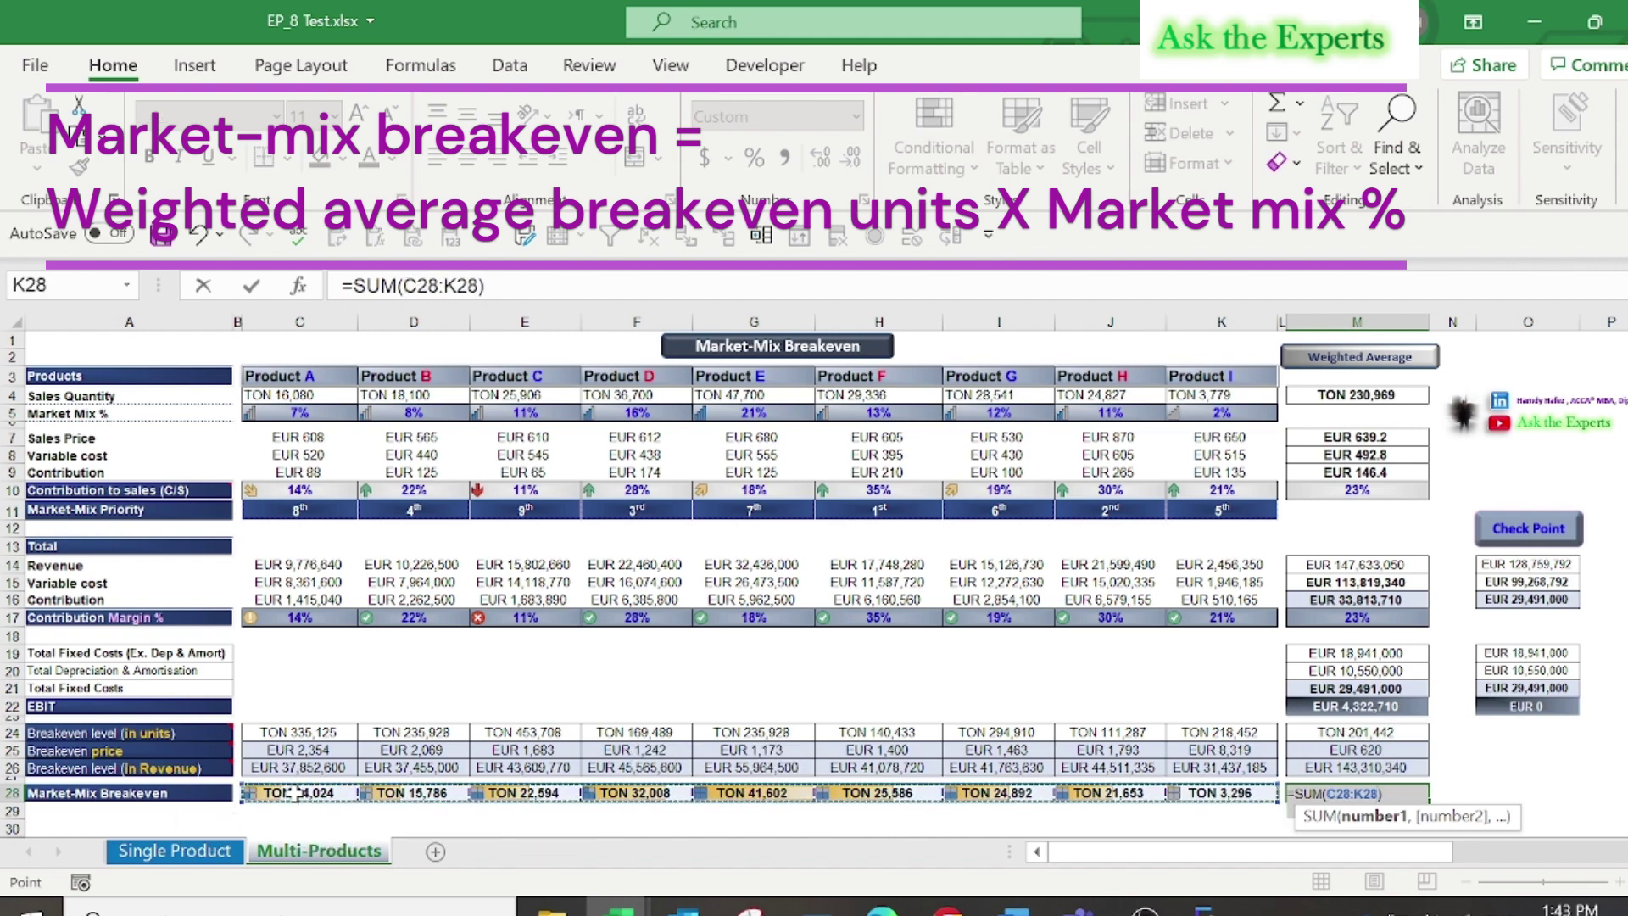
{"action": "key", "text": "Return"}
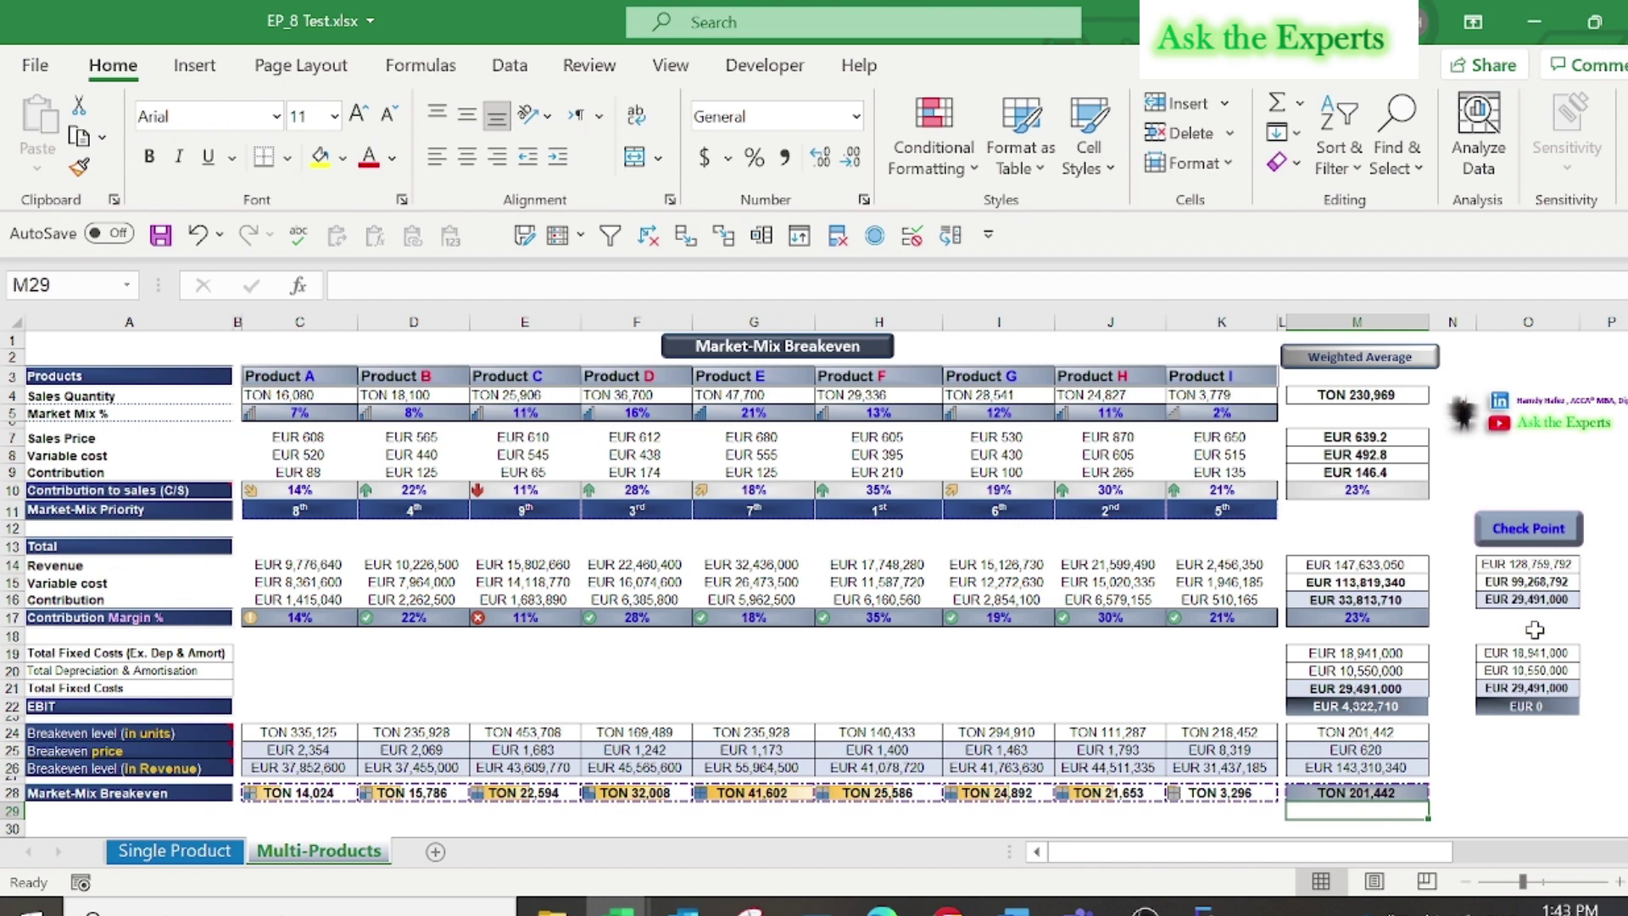
- Clear the check point's revenue and variable cost formulas in O14:O15
{"action": "left_click", "coordinate": [1551, 564]}
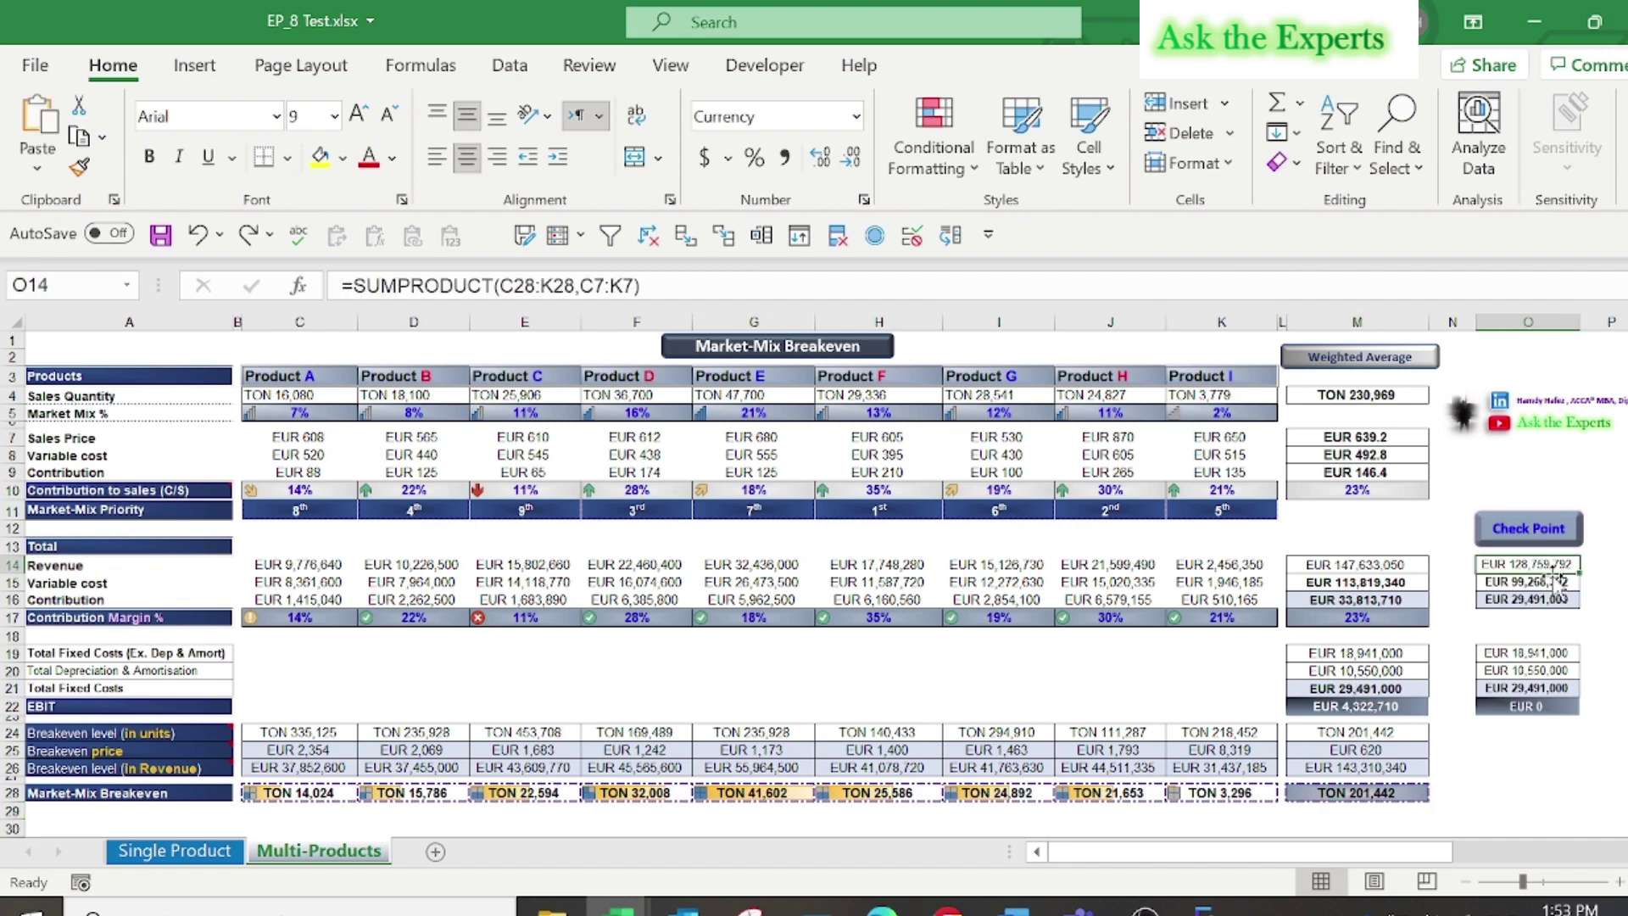
{"action": "left_click_drag", "start_coordinate": [1556, 566], "coordinate": [1554, 583]}
{"action": "key", "text": "Delete"}
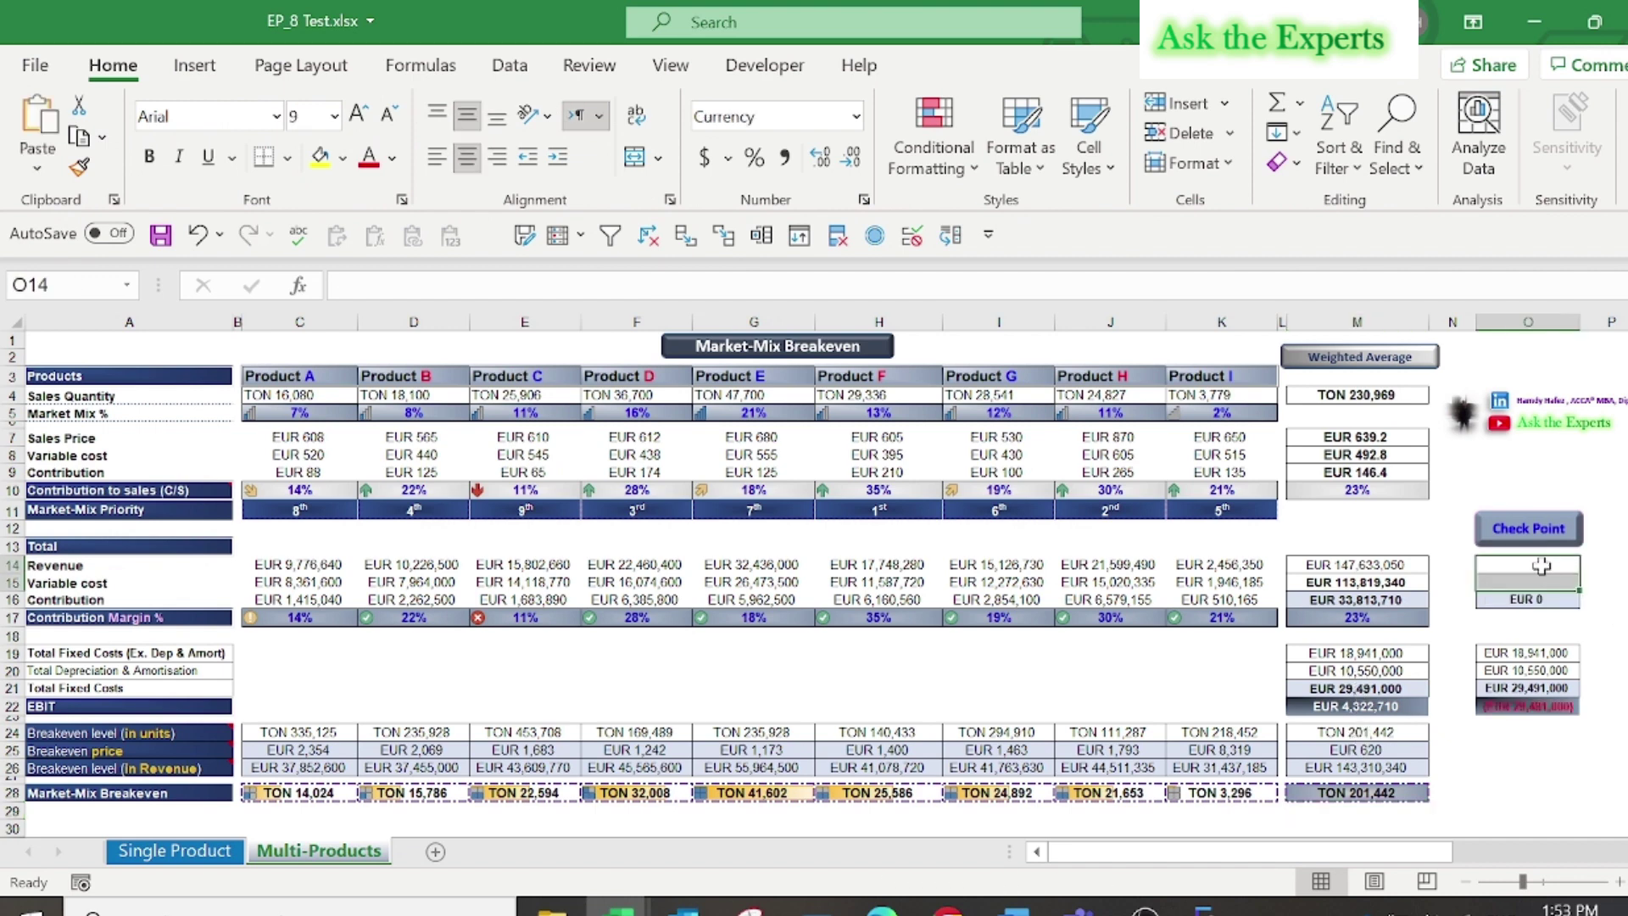
- Calculate the check point revenue in O14 with =M28*M7, multiplying total market-mix breakeven units by the weighted average sales price
{"action": "left_click", "coordinate": [1540, 564]}
{"action": "type", "text": "="}
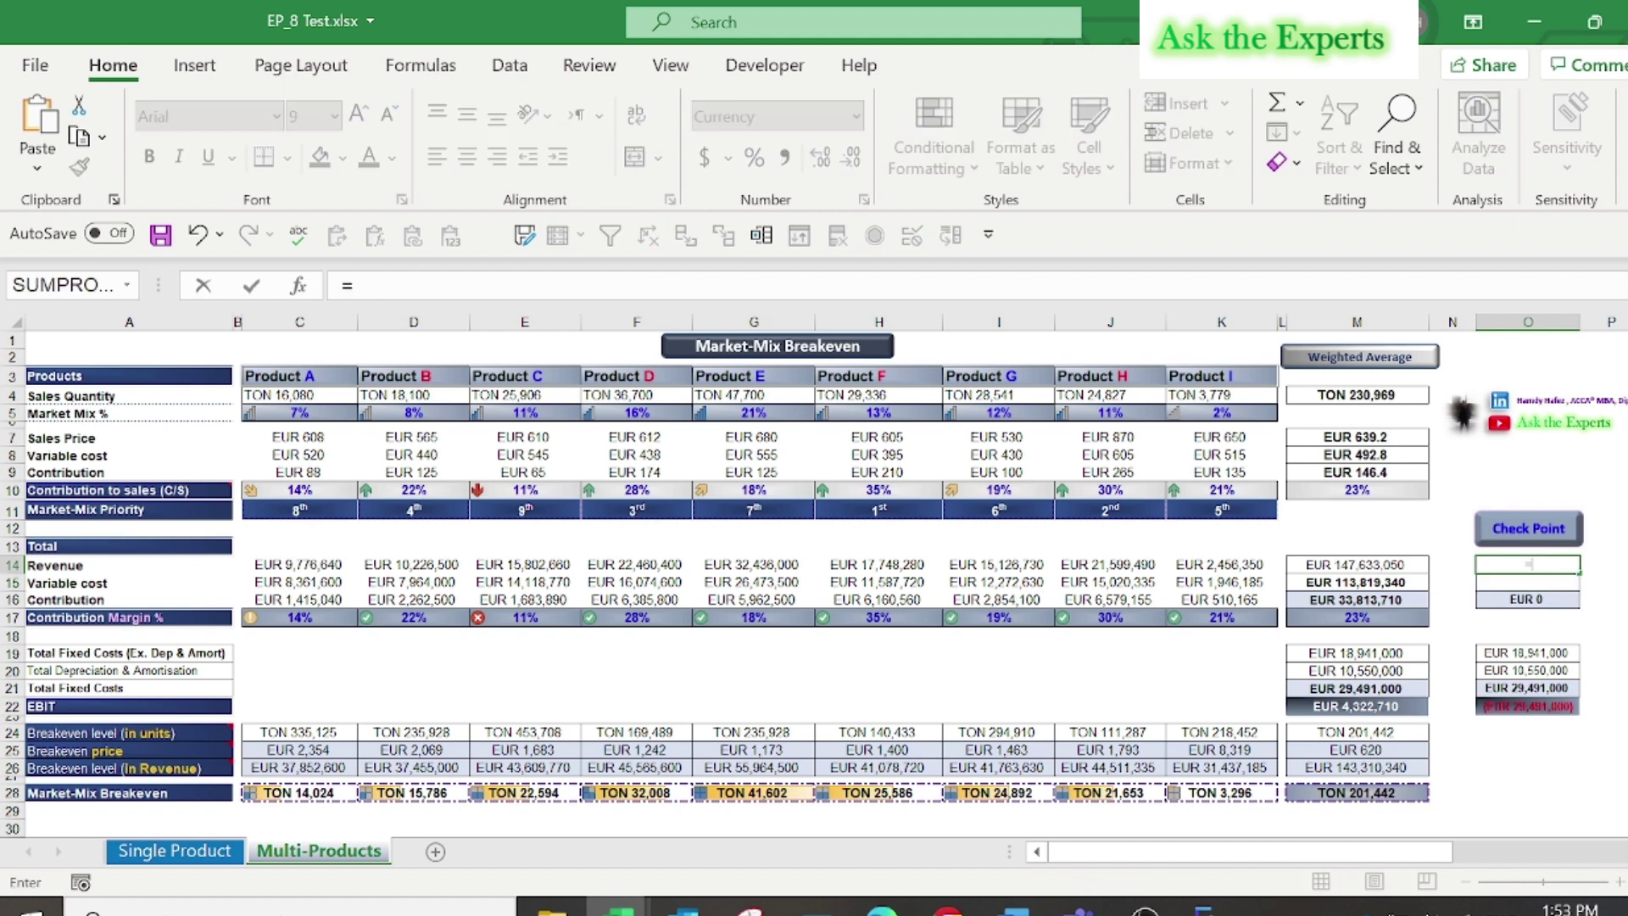
{"action": "left_click", "coordinate": [1368, 794]}
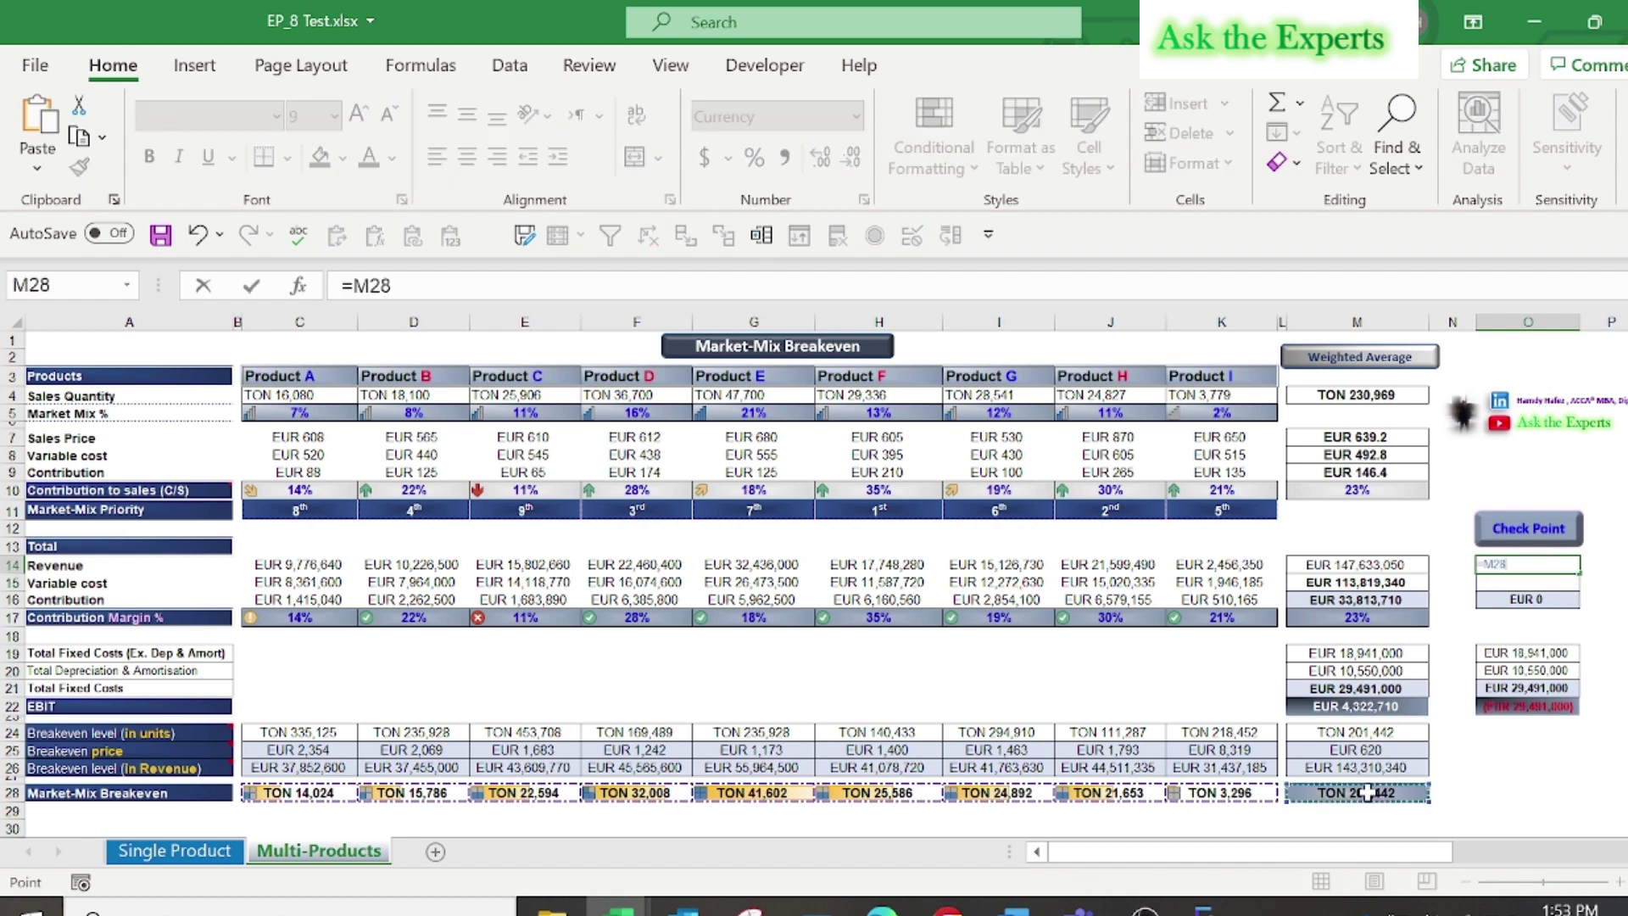
{"action": "type", "text": "*"}
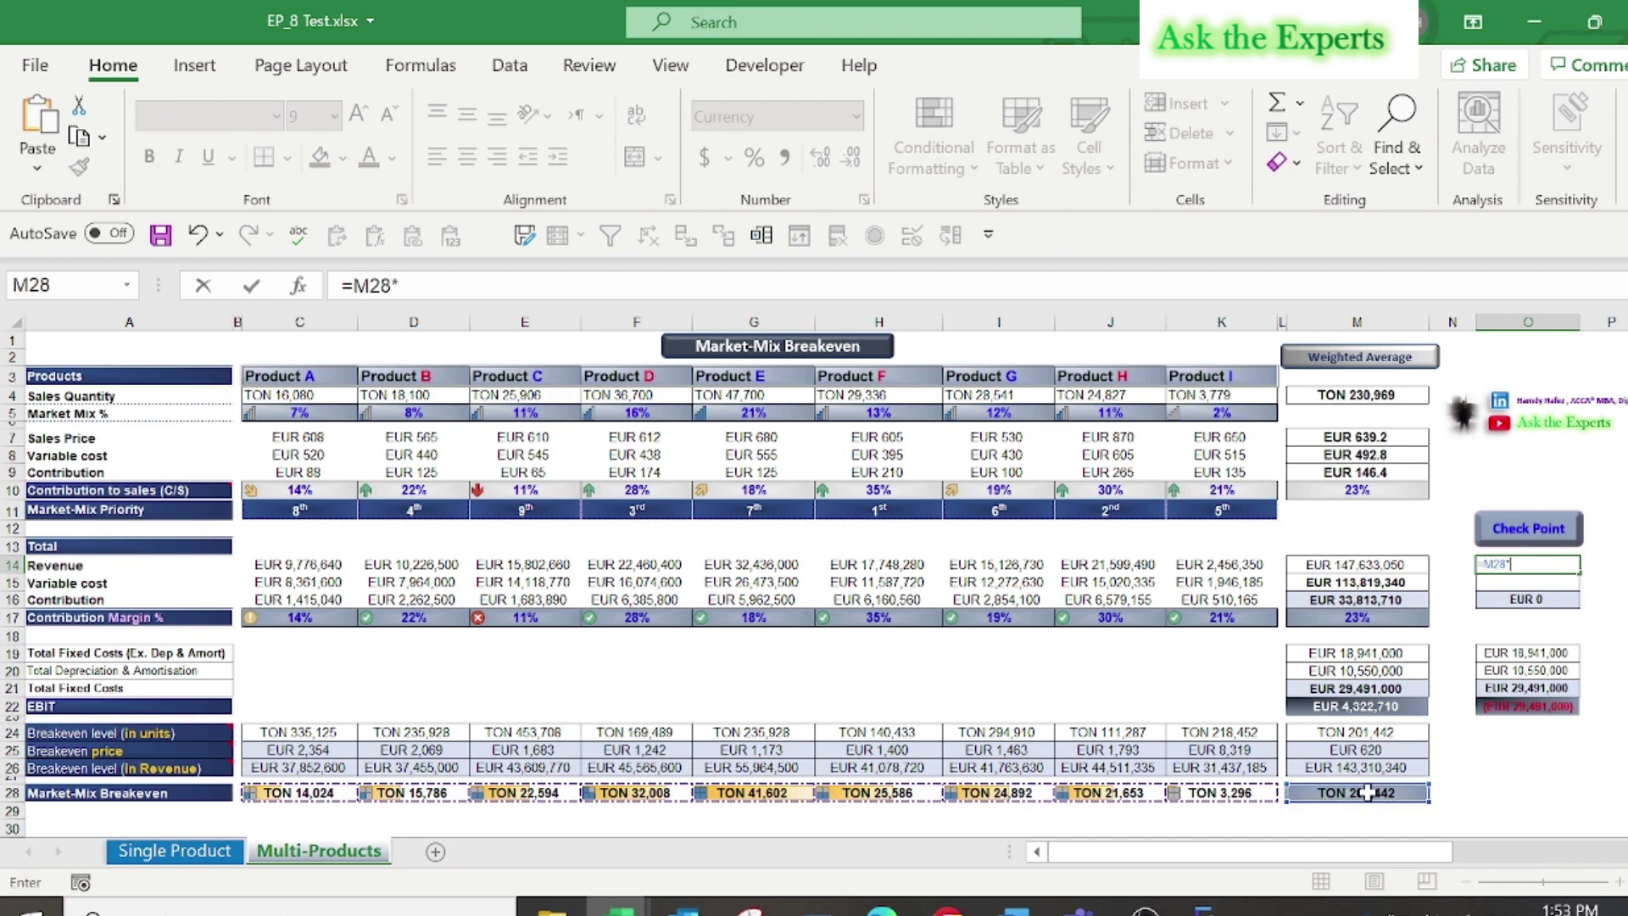
{"action": "left_click", "coordinate": [1368, 435]}
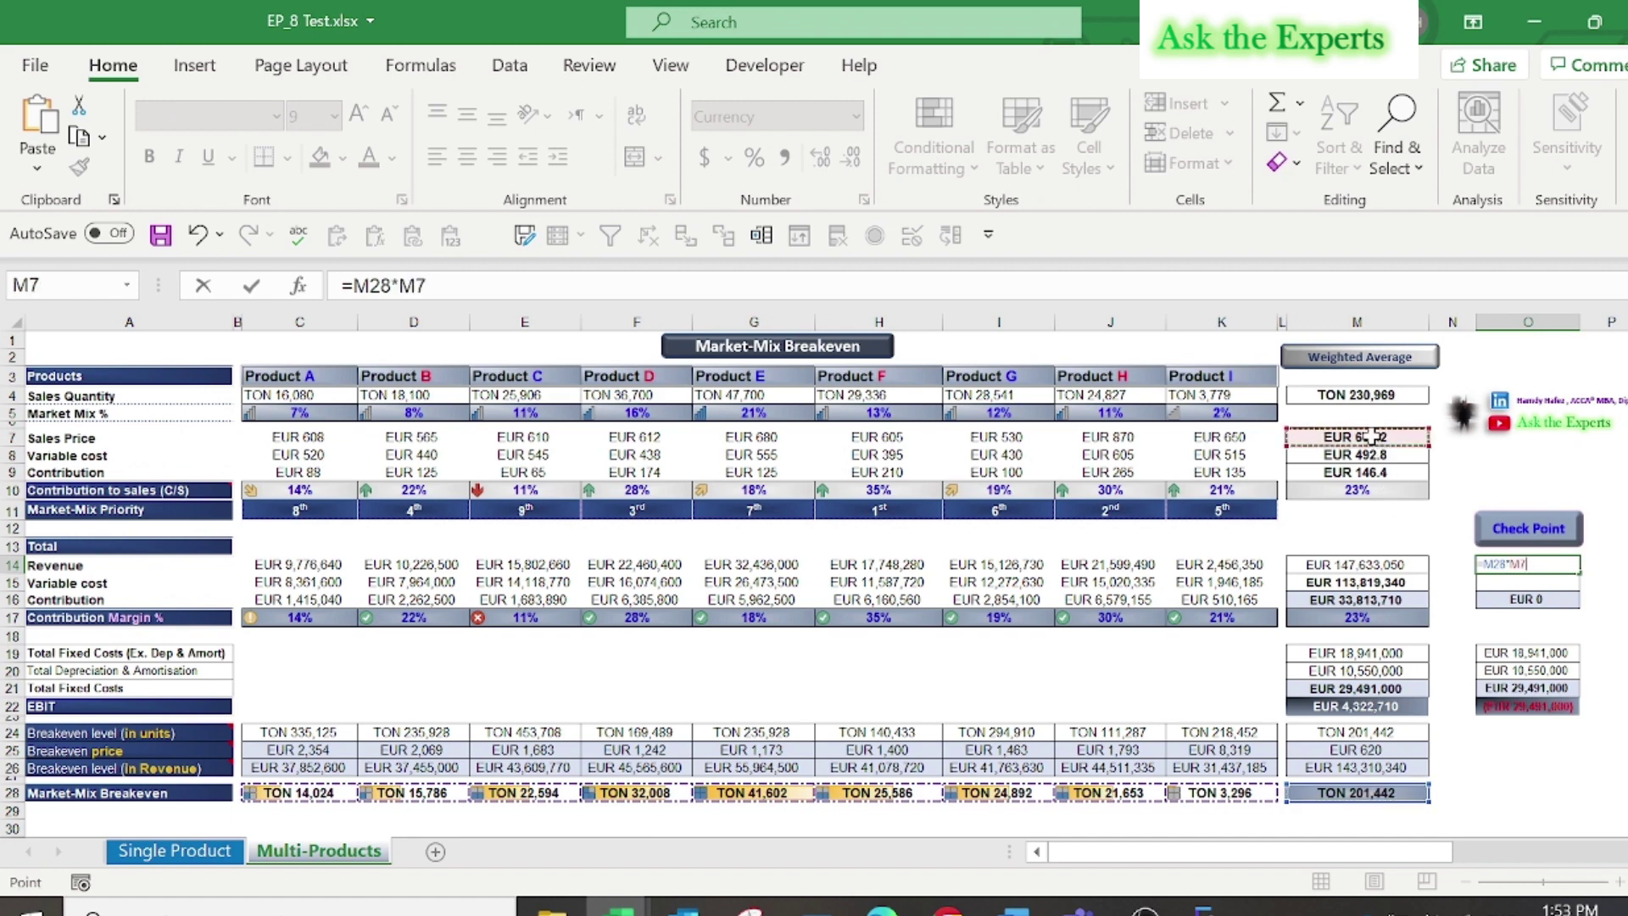
{"action": "key", "text": "Return"}
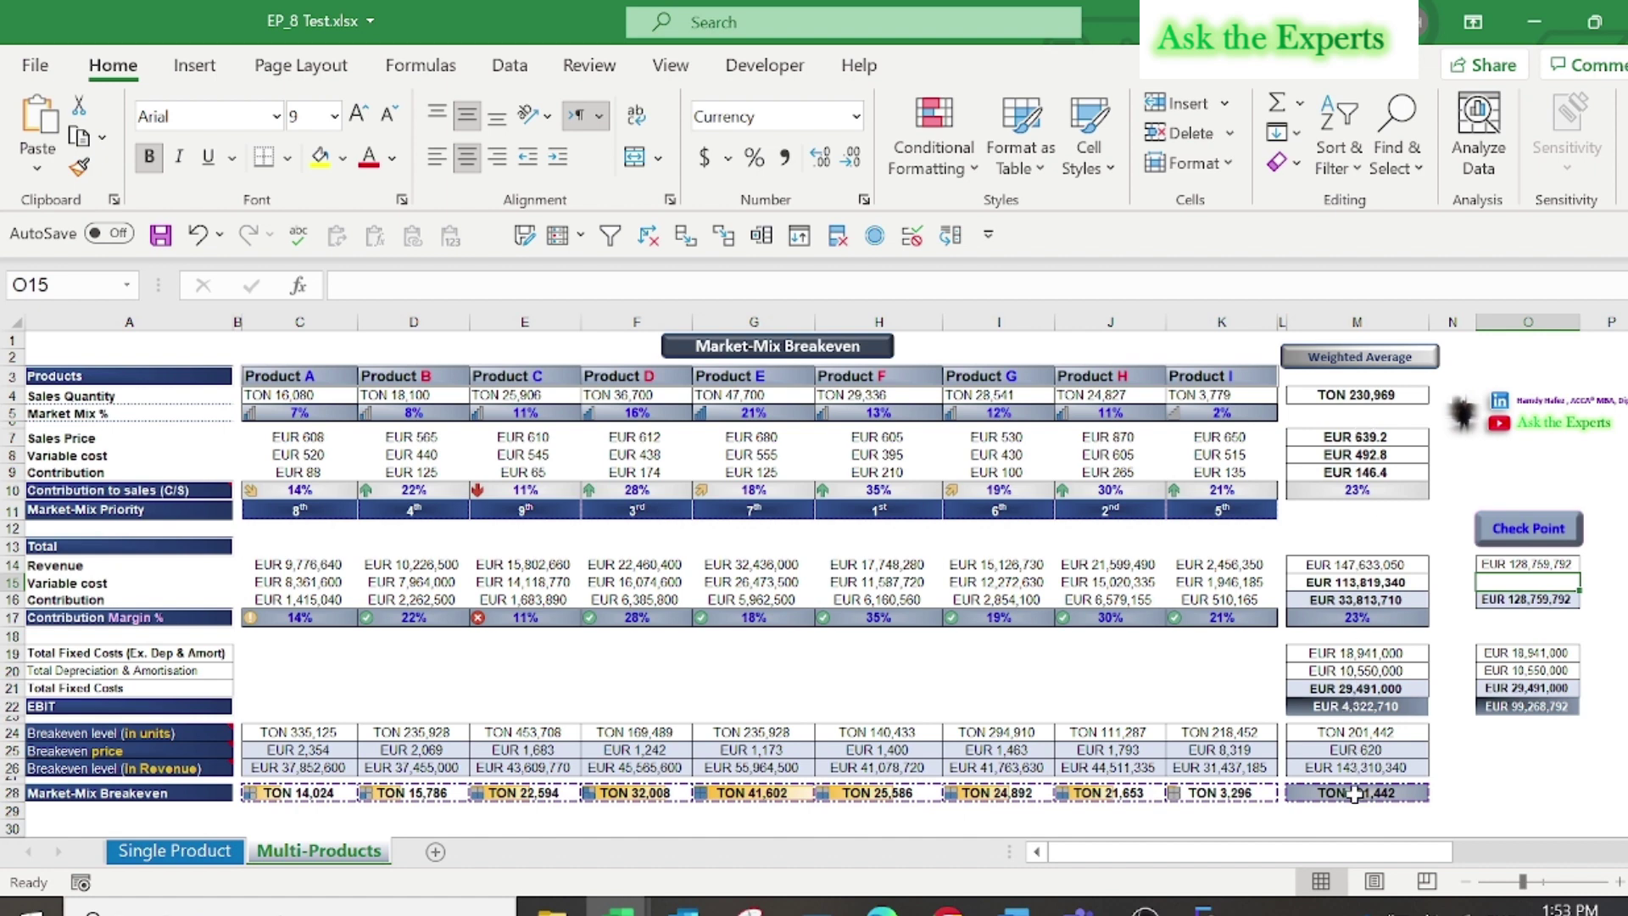
- Calculate the check point variable cost in O15 with =M28*M8, using the weighted average variable cost
{"action": "type", "text": "="}
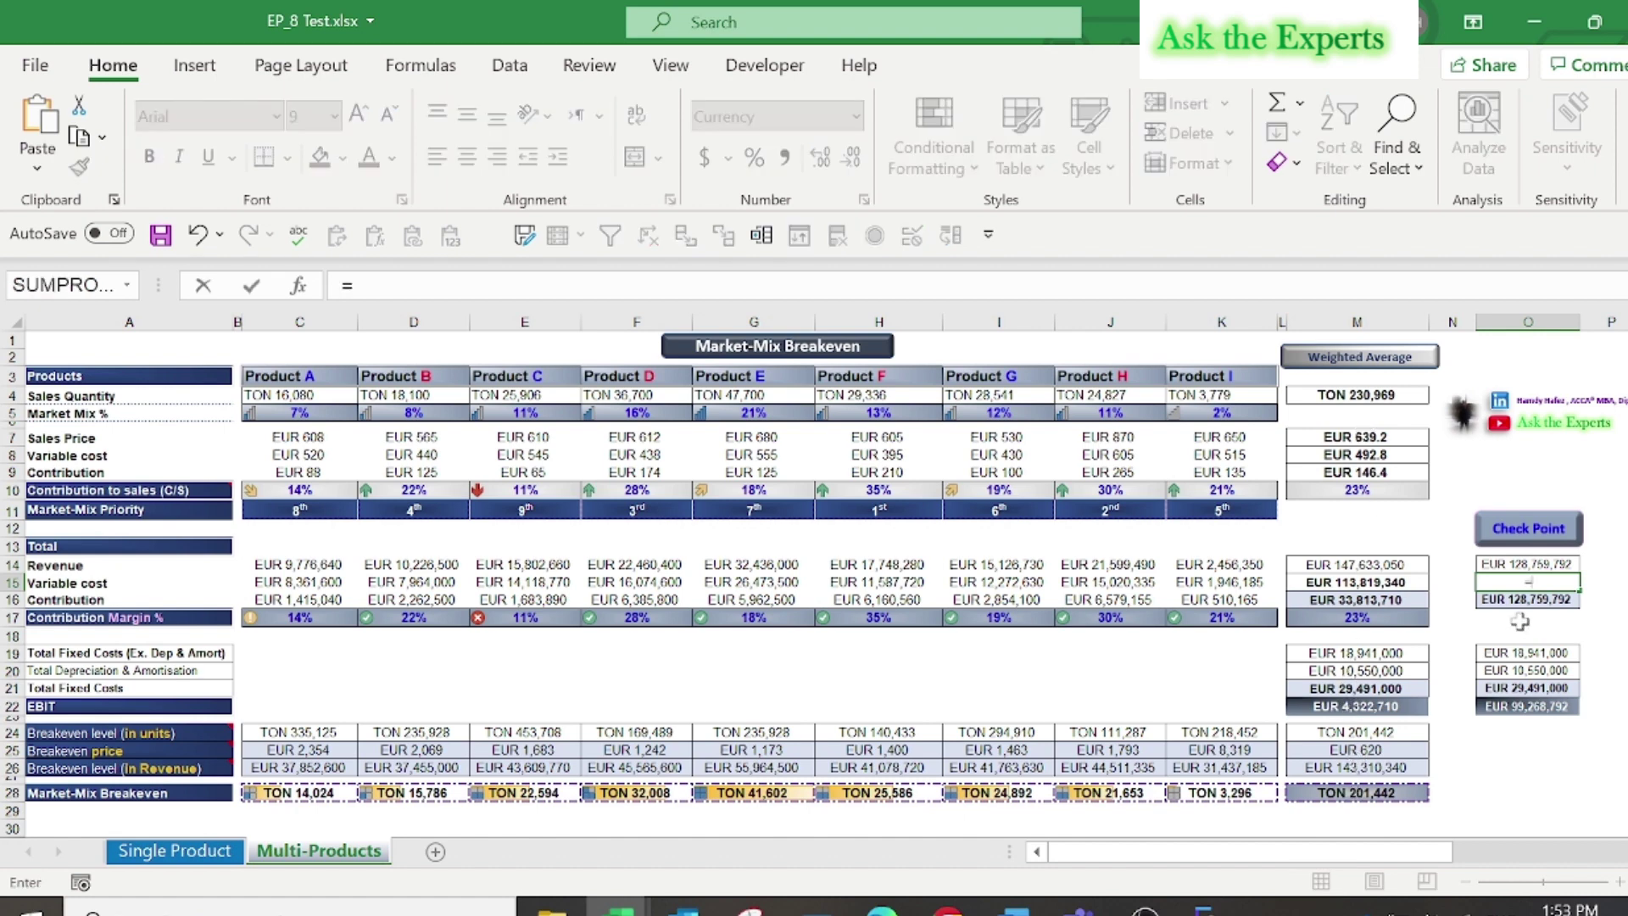
{"action": "left_click", "coordinate": [1363, 793]}
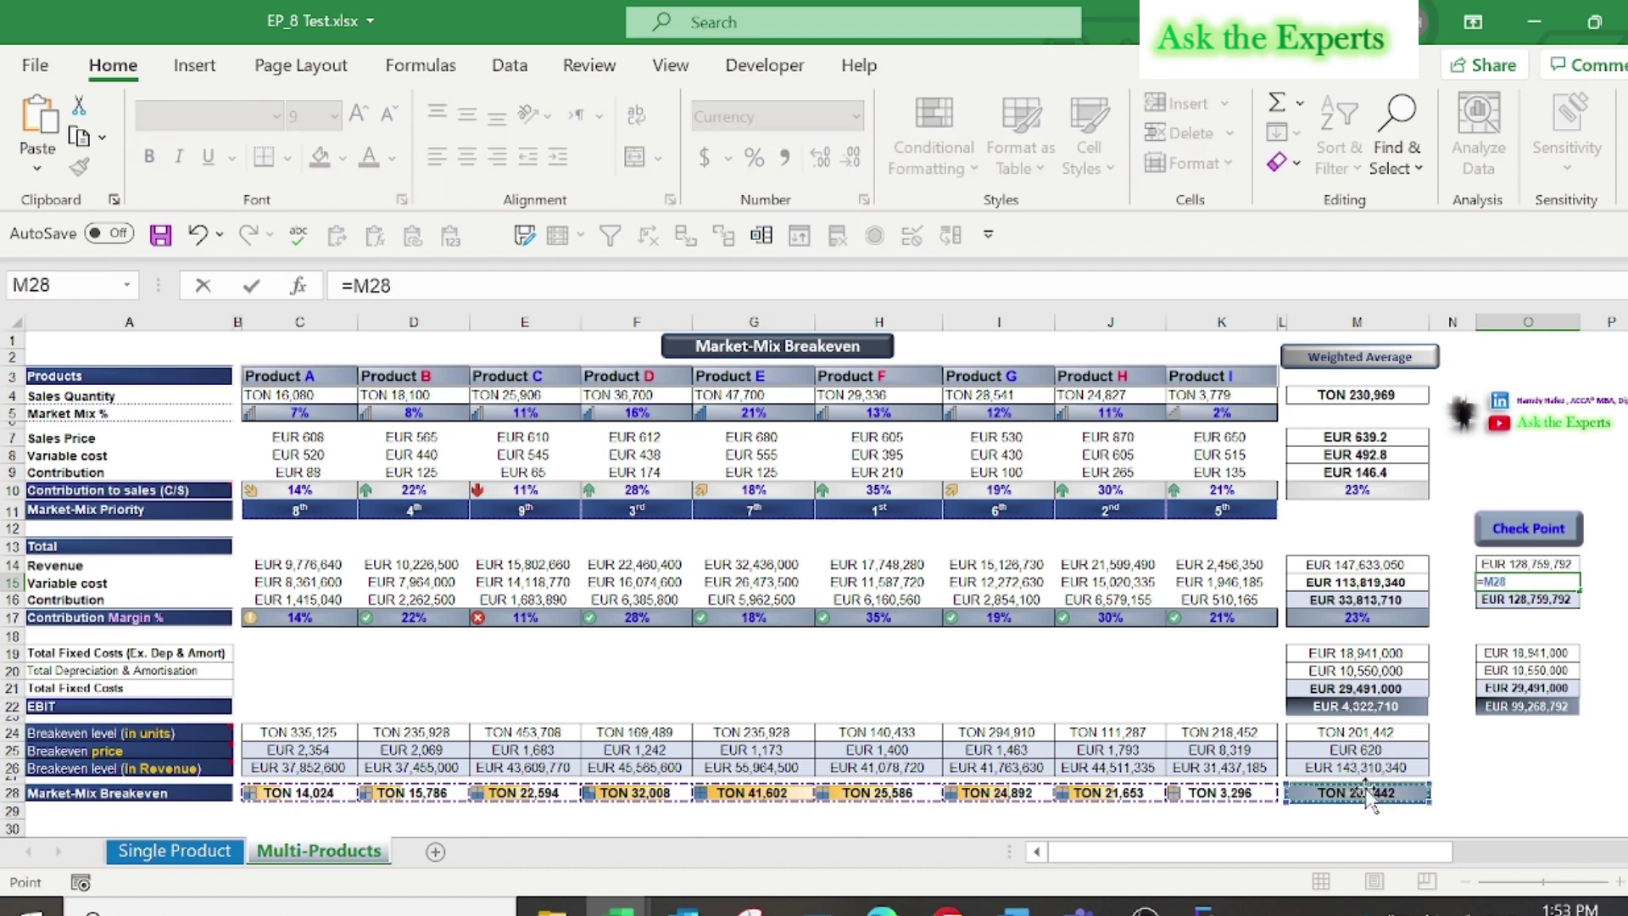
{"action": "type", "text": "*"}
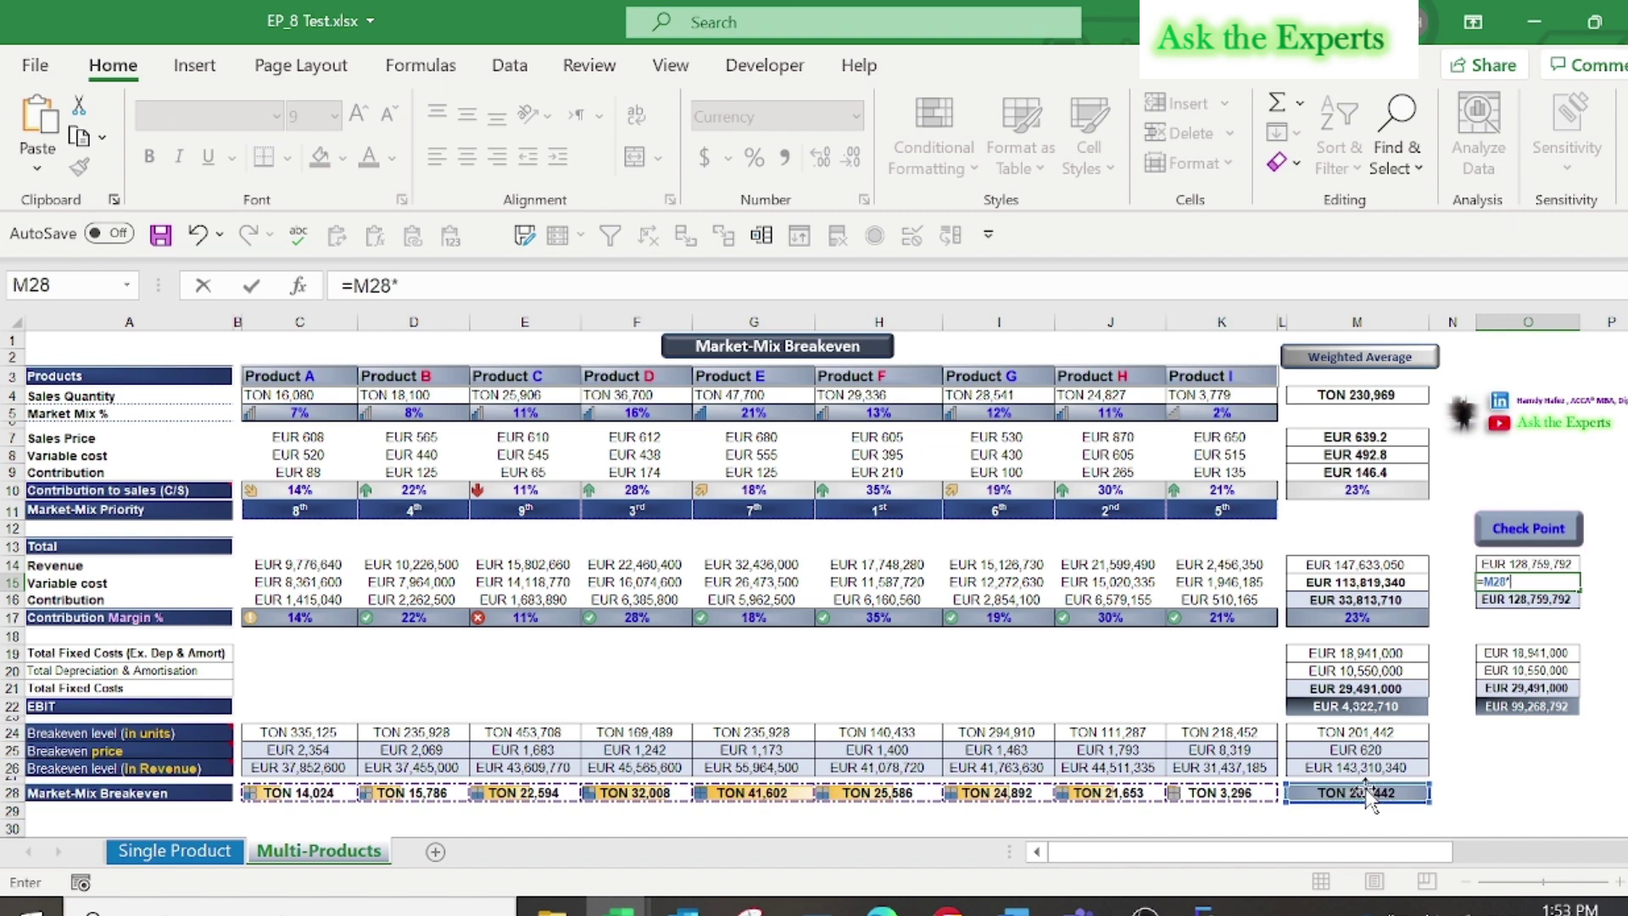
{"action": "left_click", "coordinate": [1374, 459]}
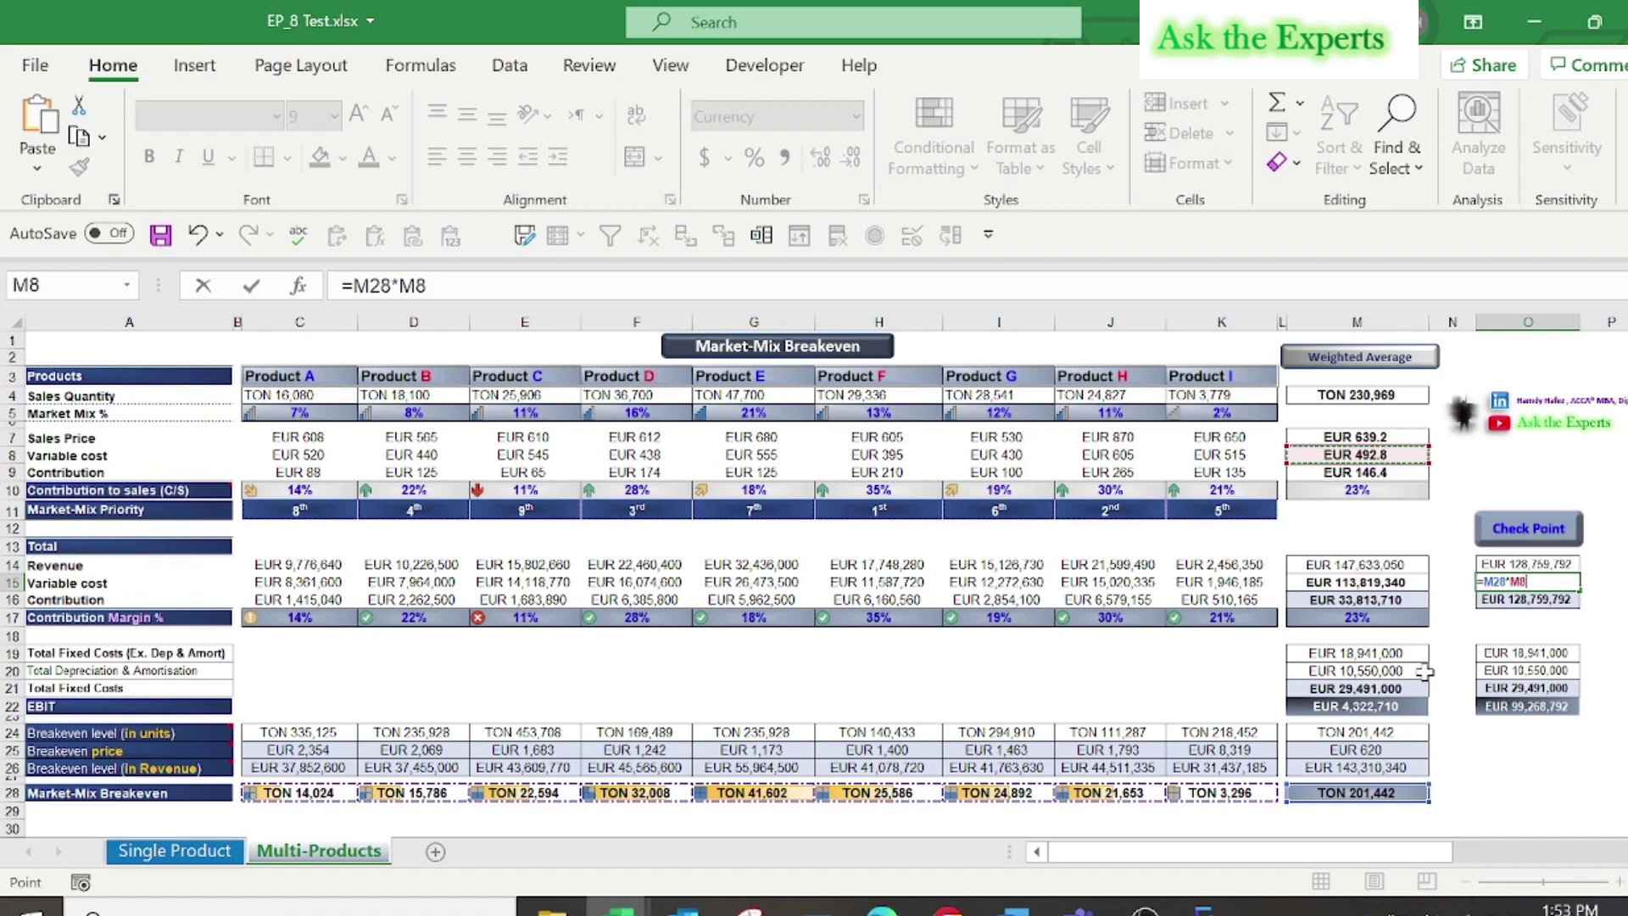
{"action": "key", "text": "Return"}
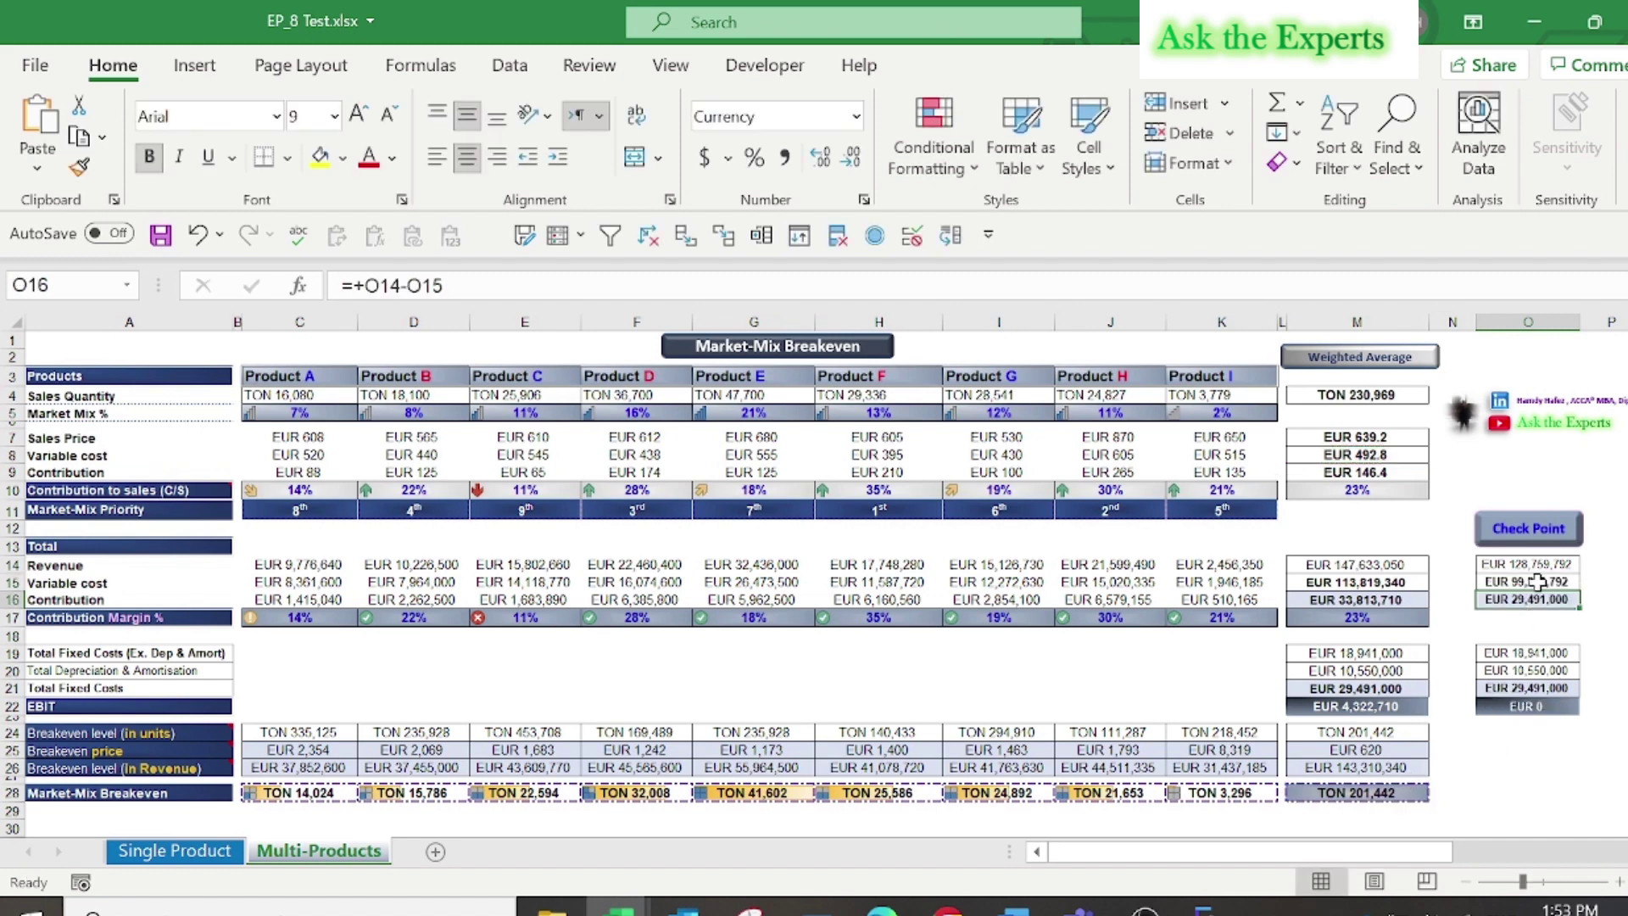
- Examine the cell references in the check point formulas for EBIT in O22, revenue in O14 and variable cost in O15
{"action": "left_click", "coordinate": [1546, 705]}
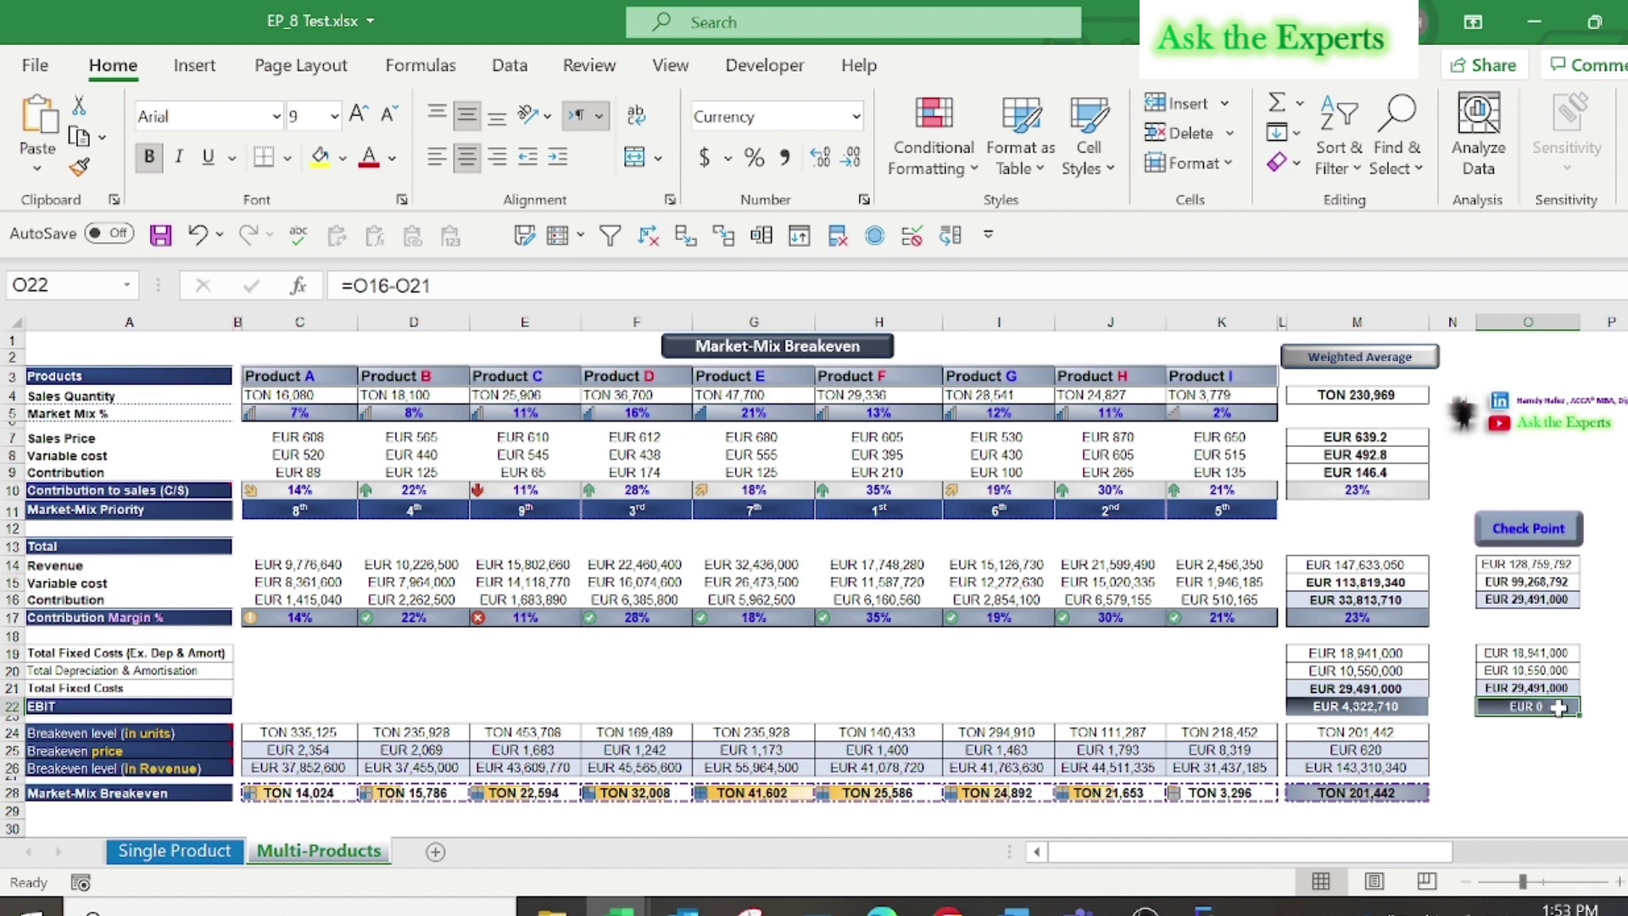
{"action": "double_click", "coordinate": [1558, 707]}
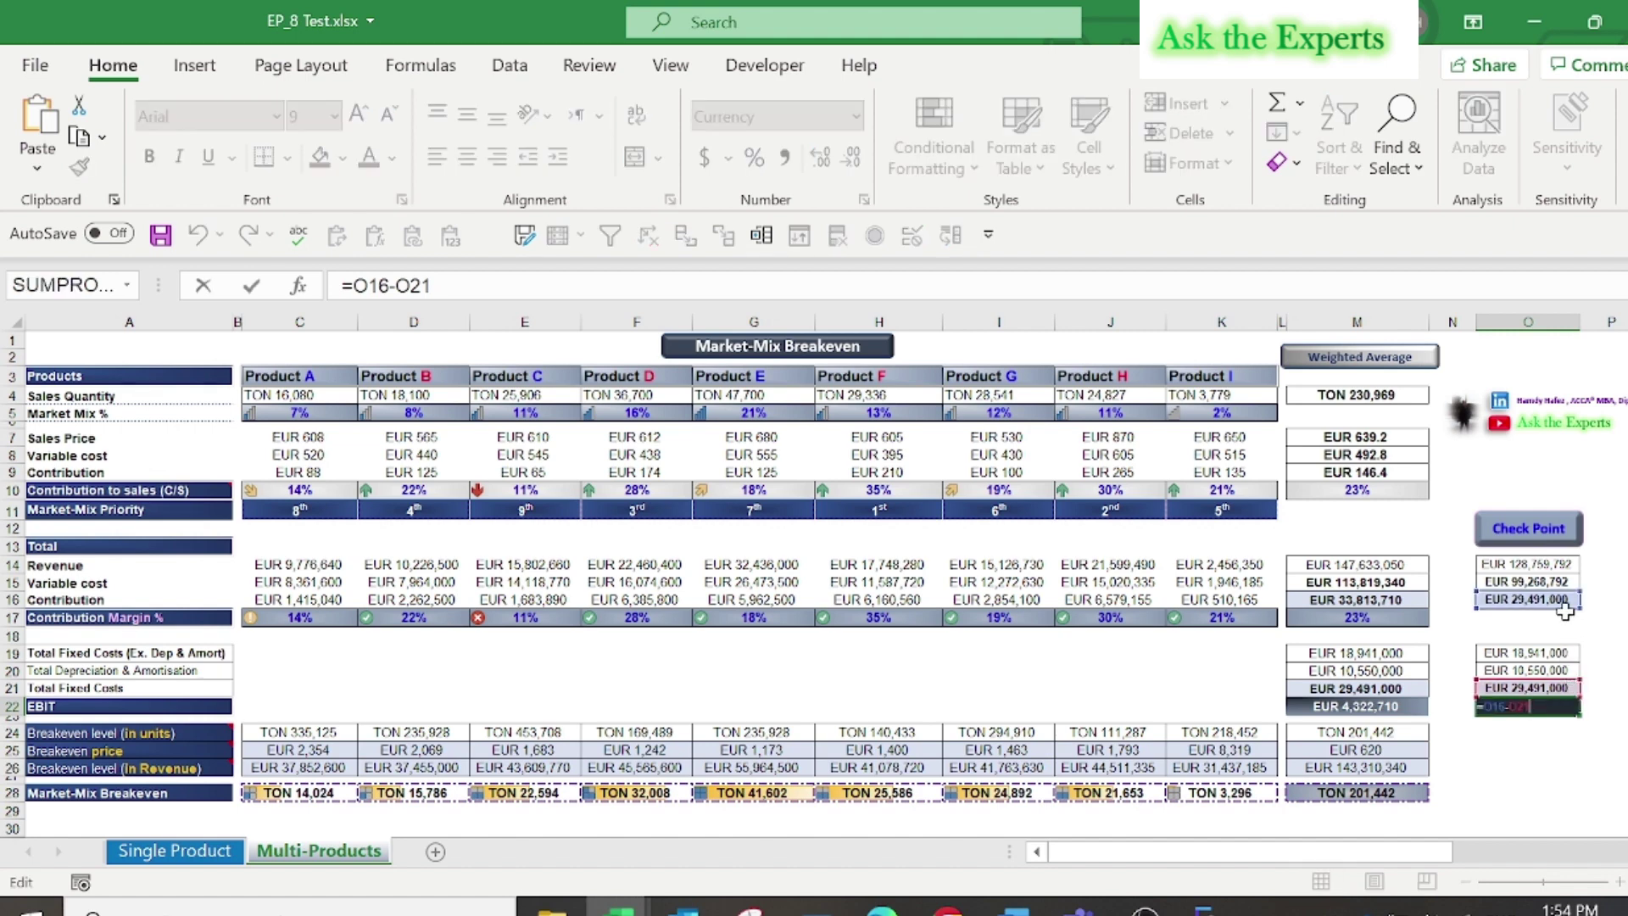
{"action": "key", "text": "Escape"}
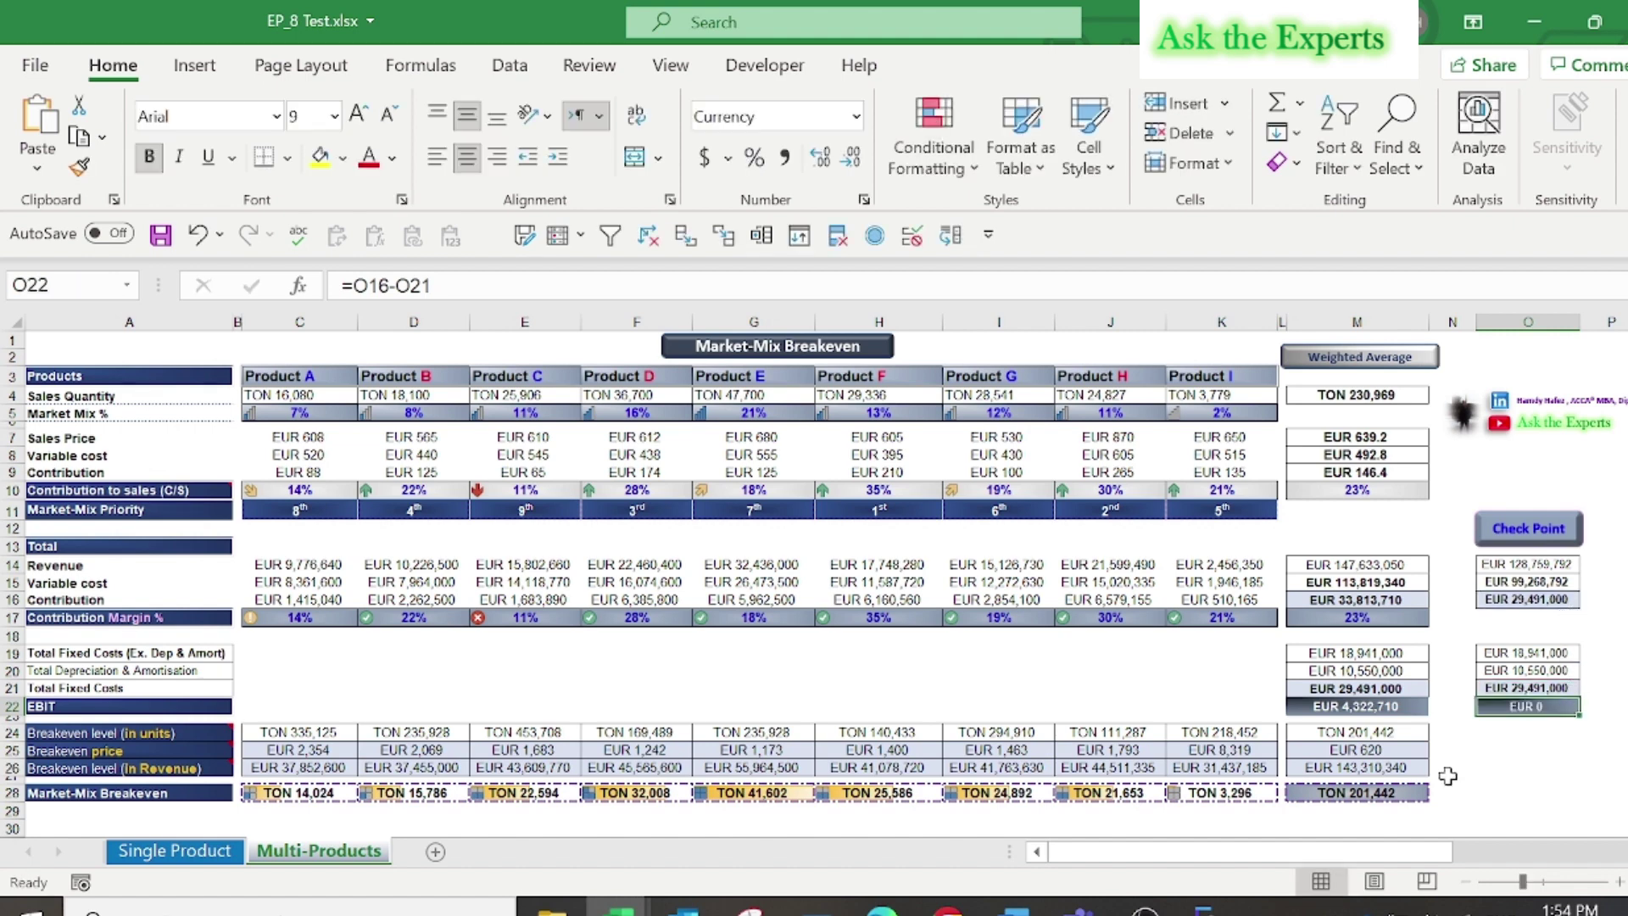
{"action": "left_click", "coordinate": [1562, 566]}
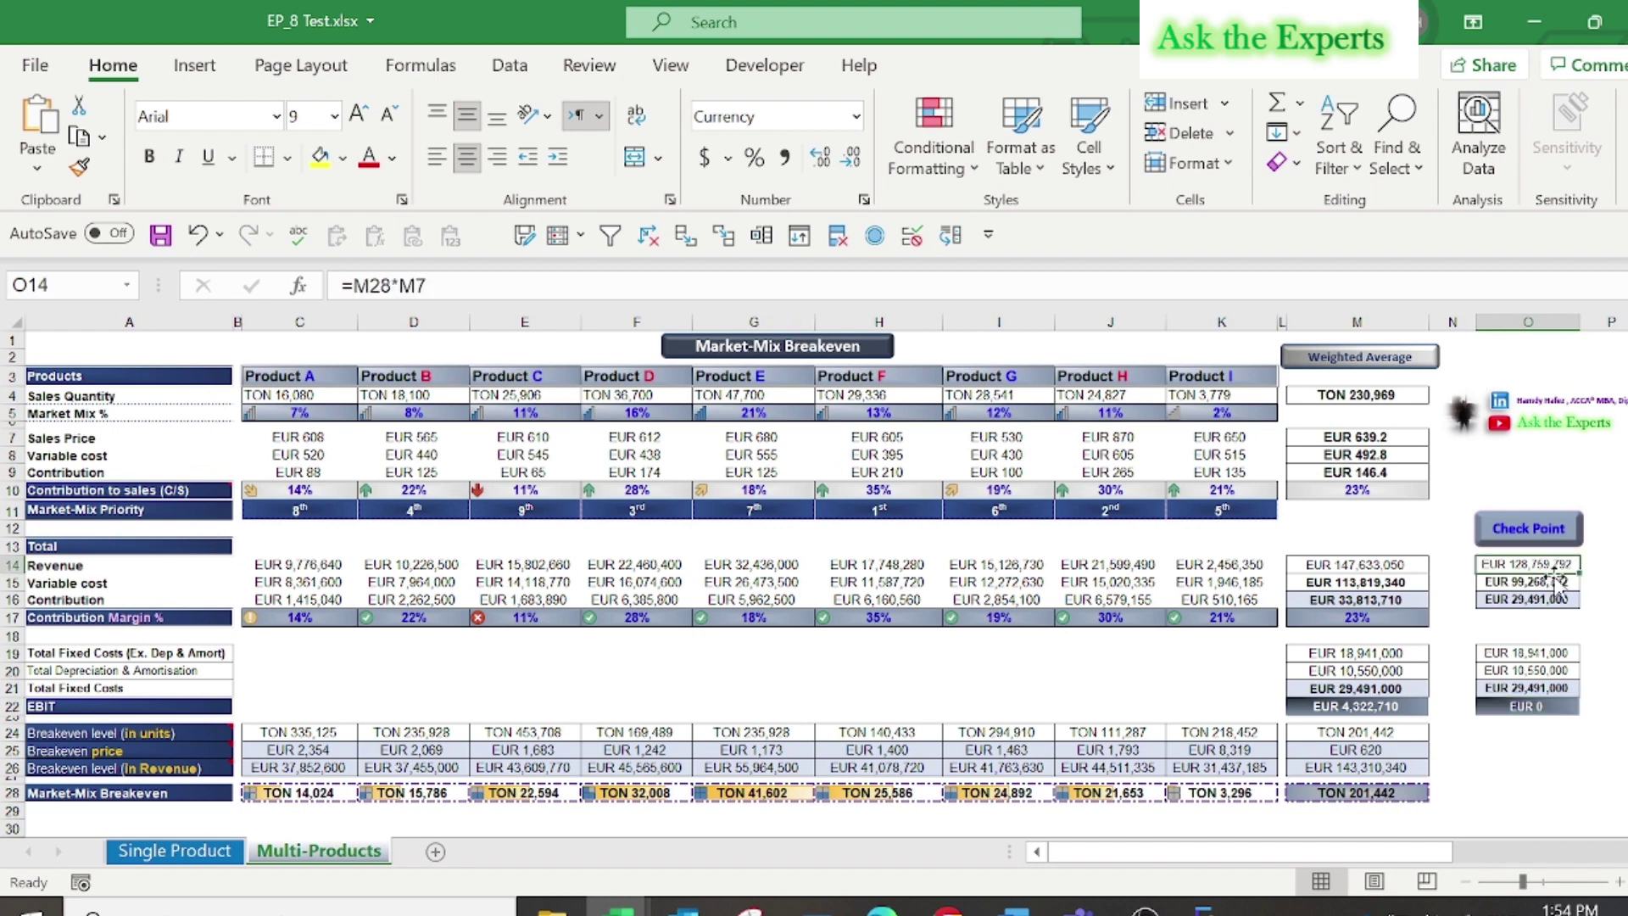
{"action": "key", "text": "F2"}
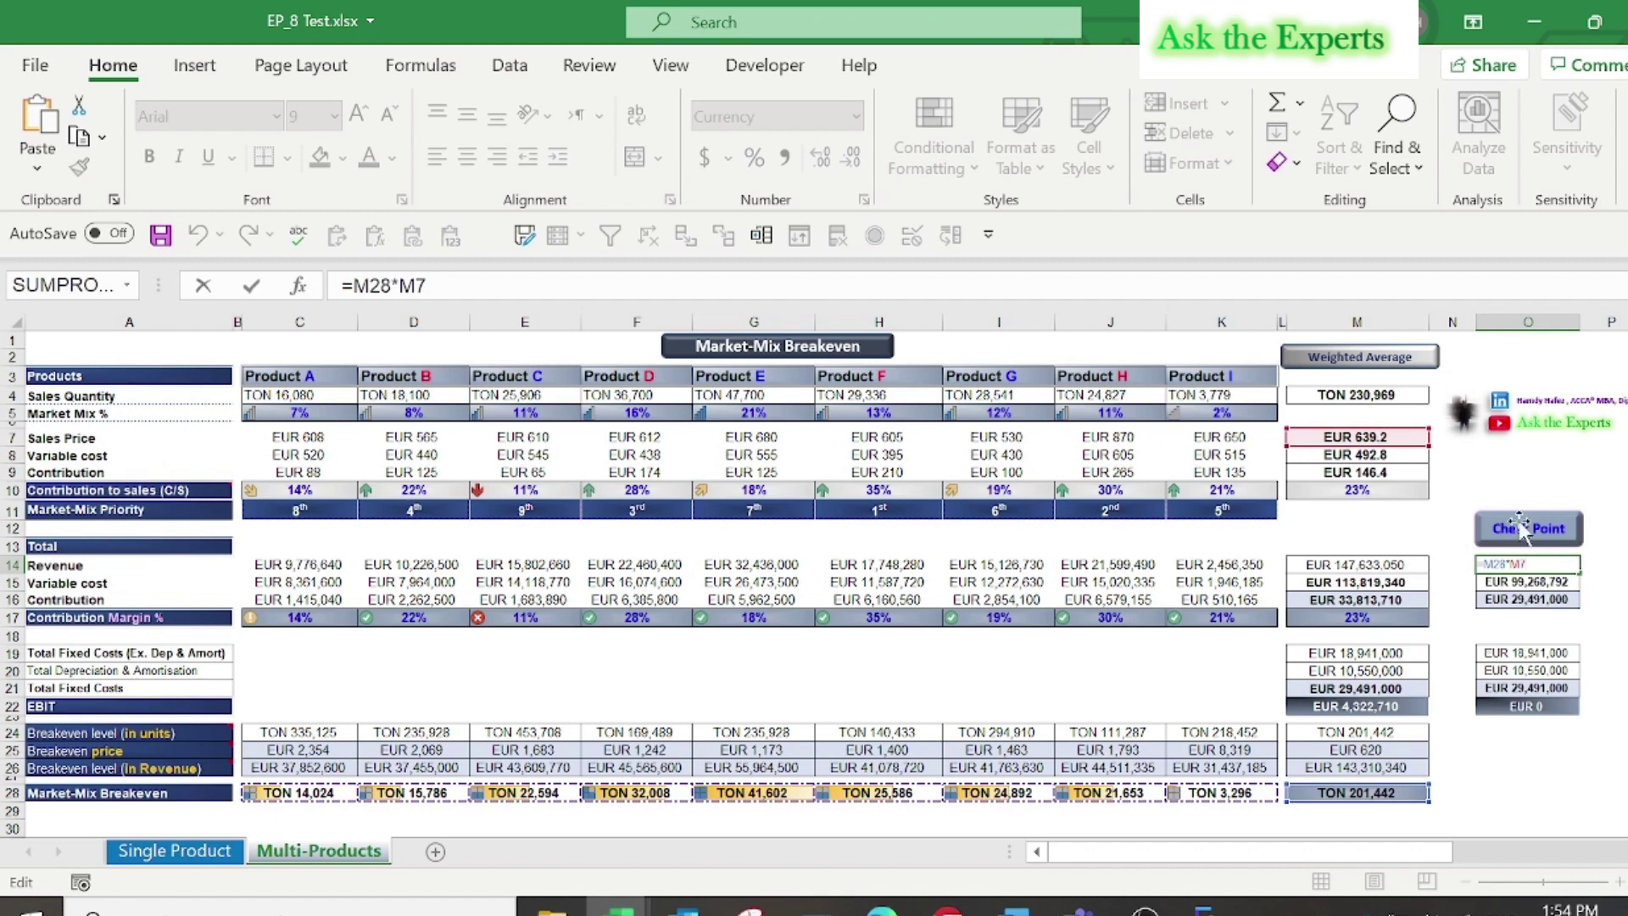
{"action": "key", "text": "Escape"}
{"action": "left_click", "coordinate": [1524, 582]}
{"action": "key", "text": "F2"}
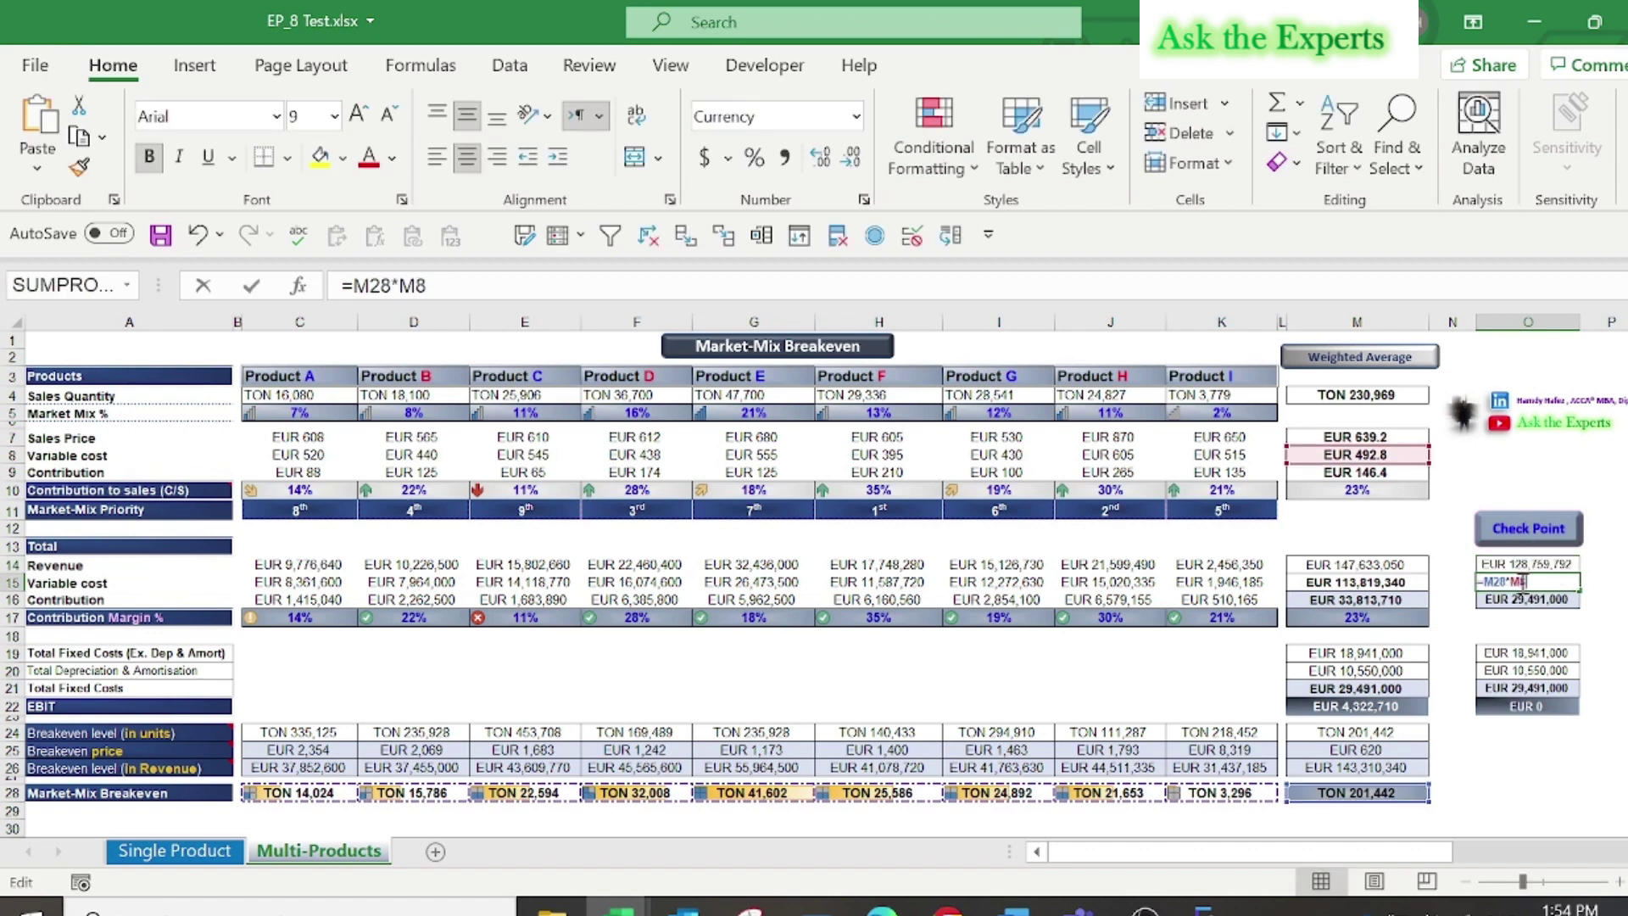